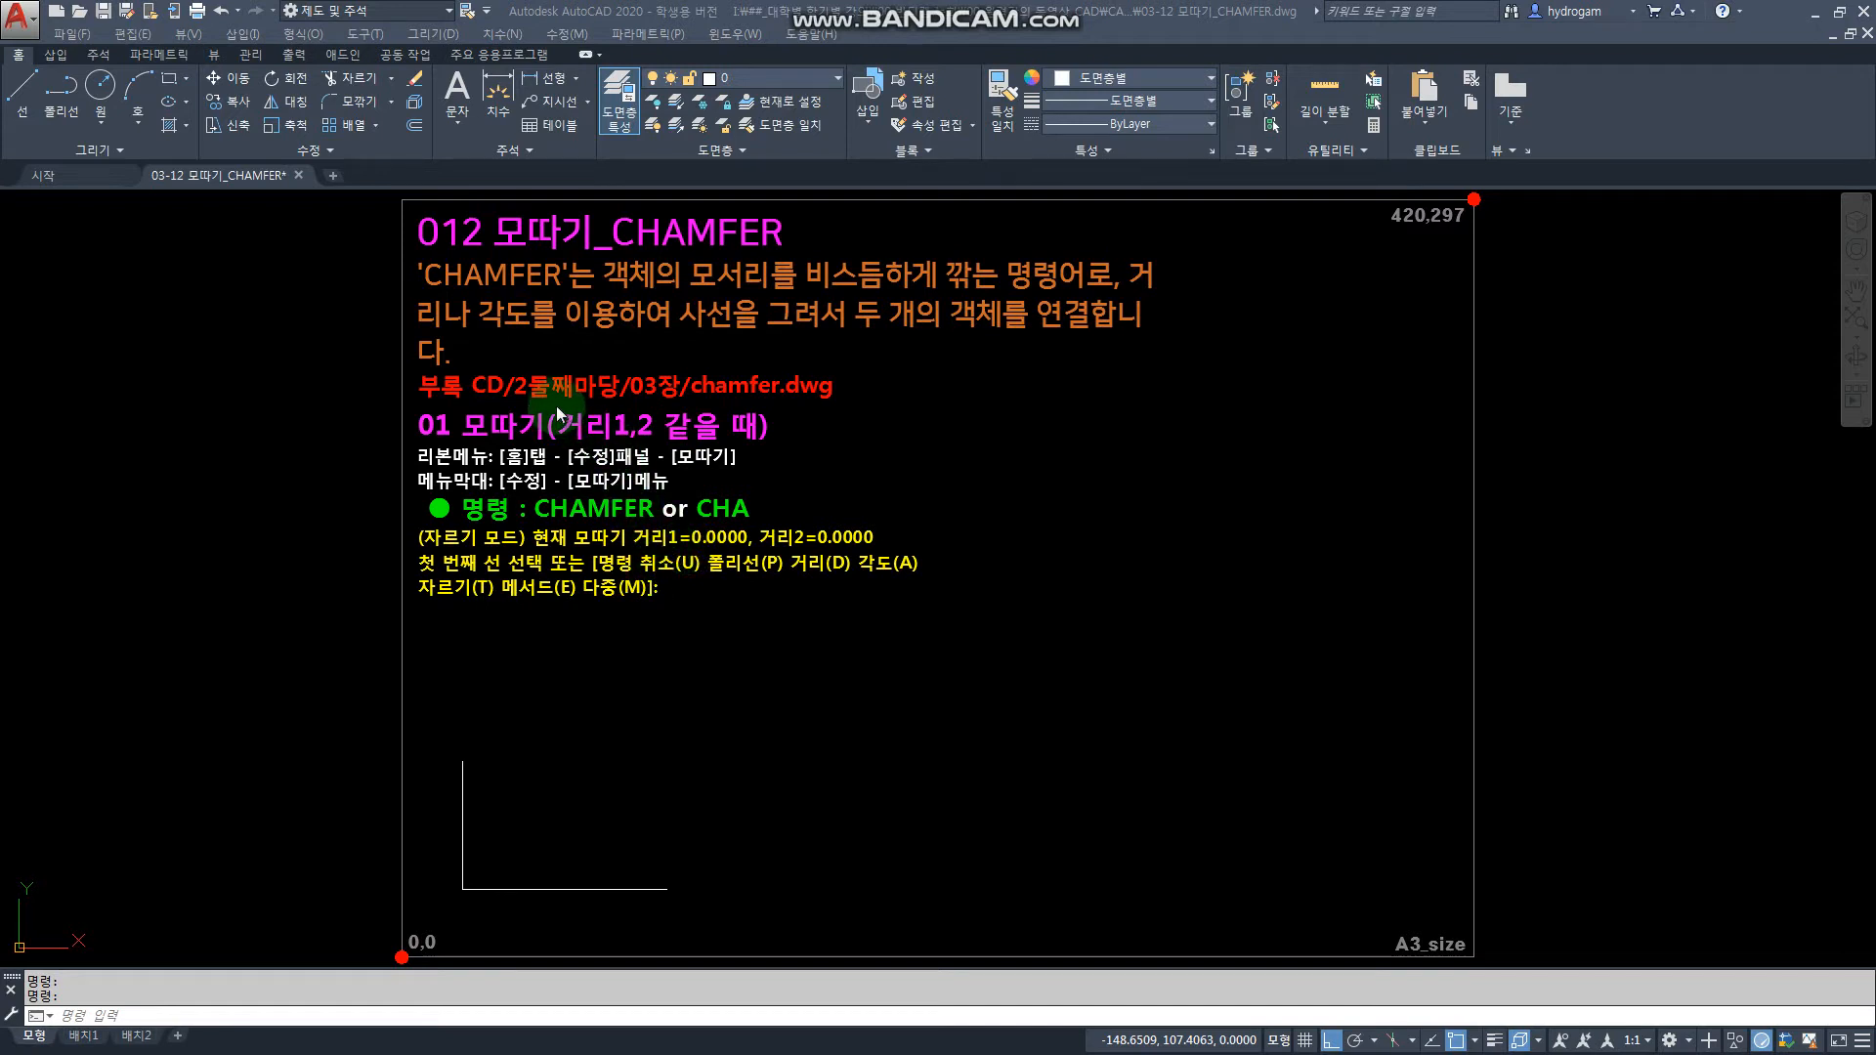
left_click(391, 102)
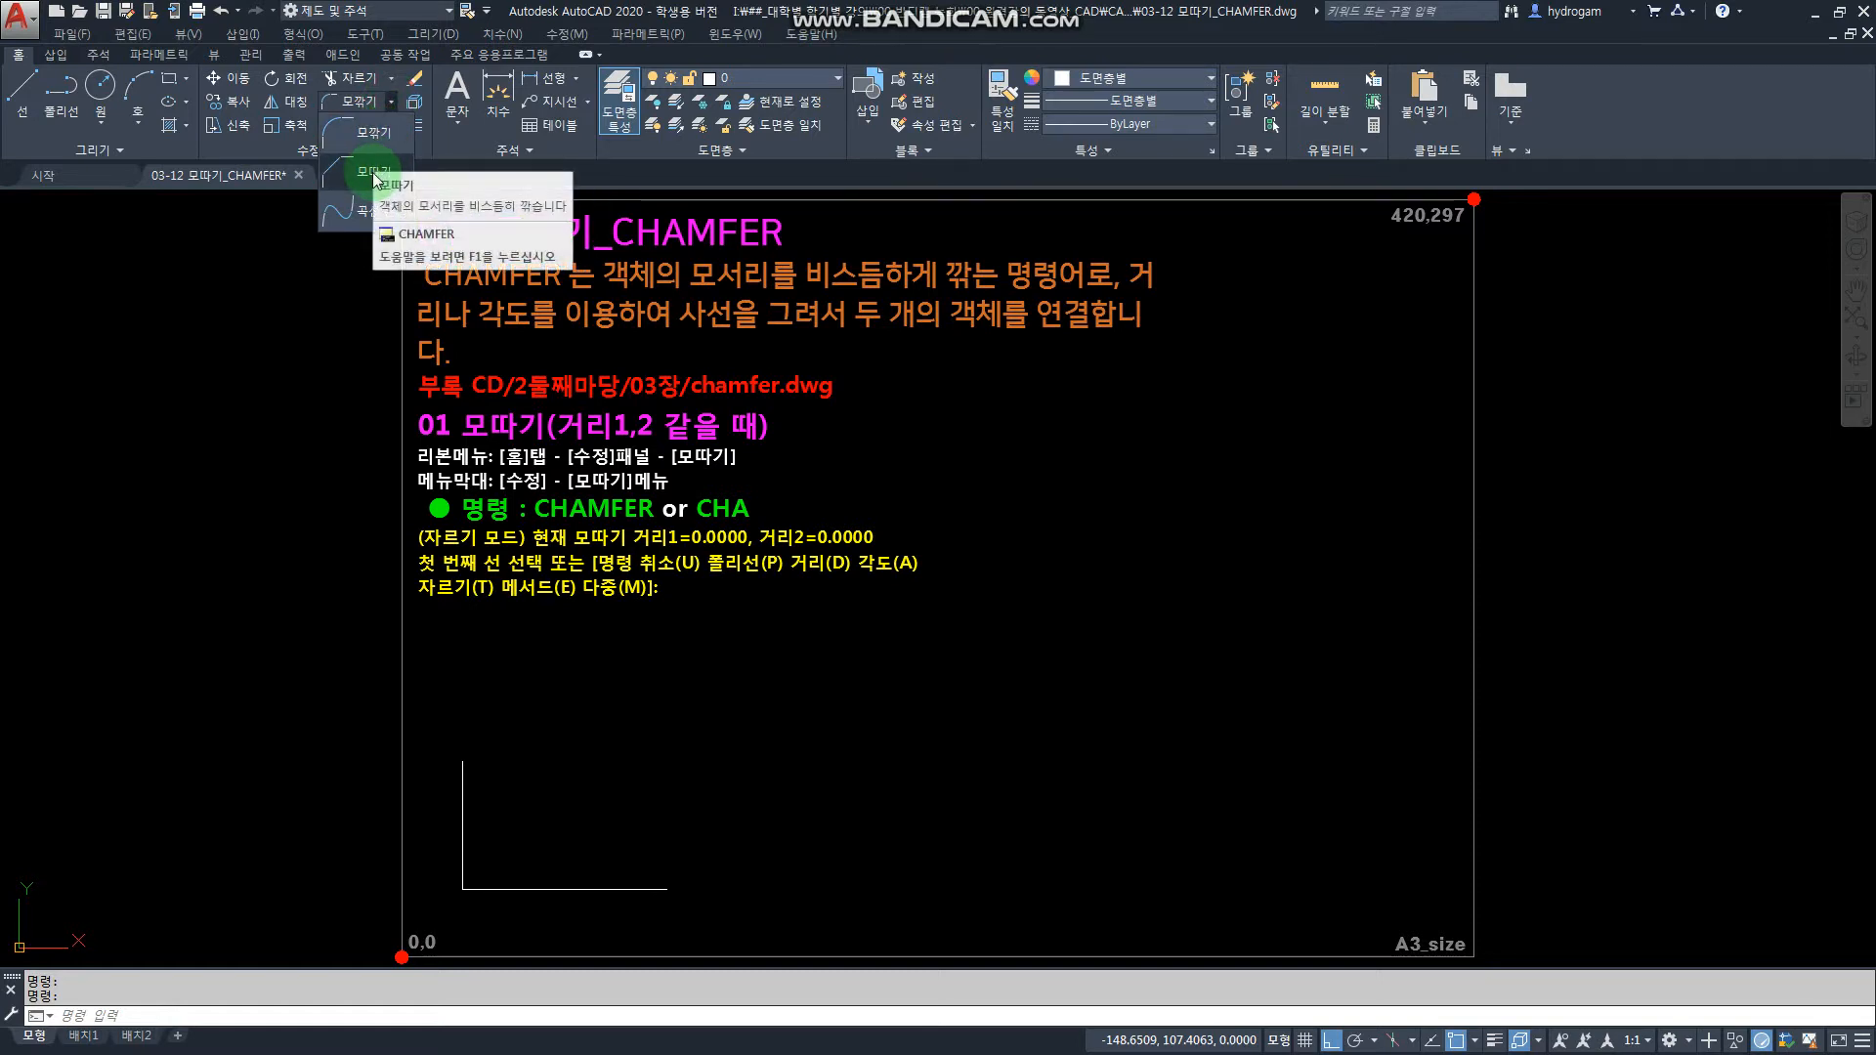
left_click(579, 45)
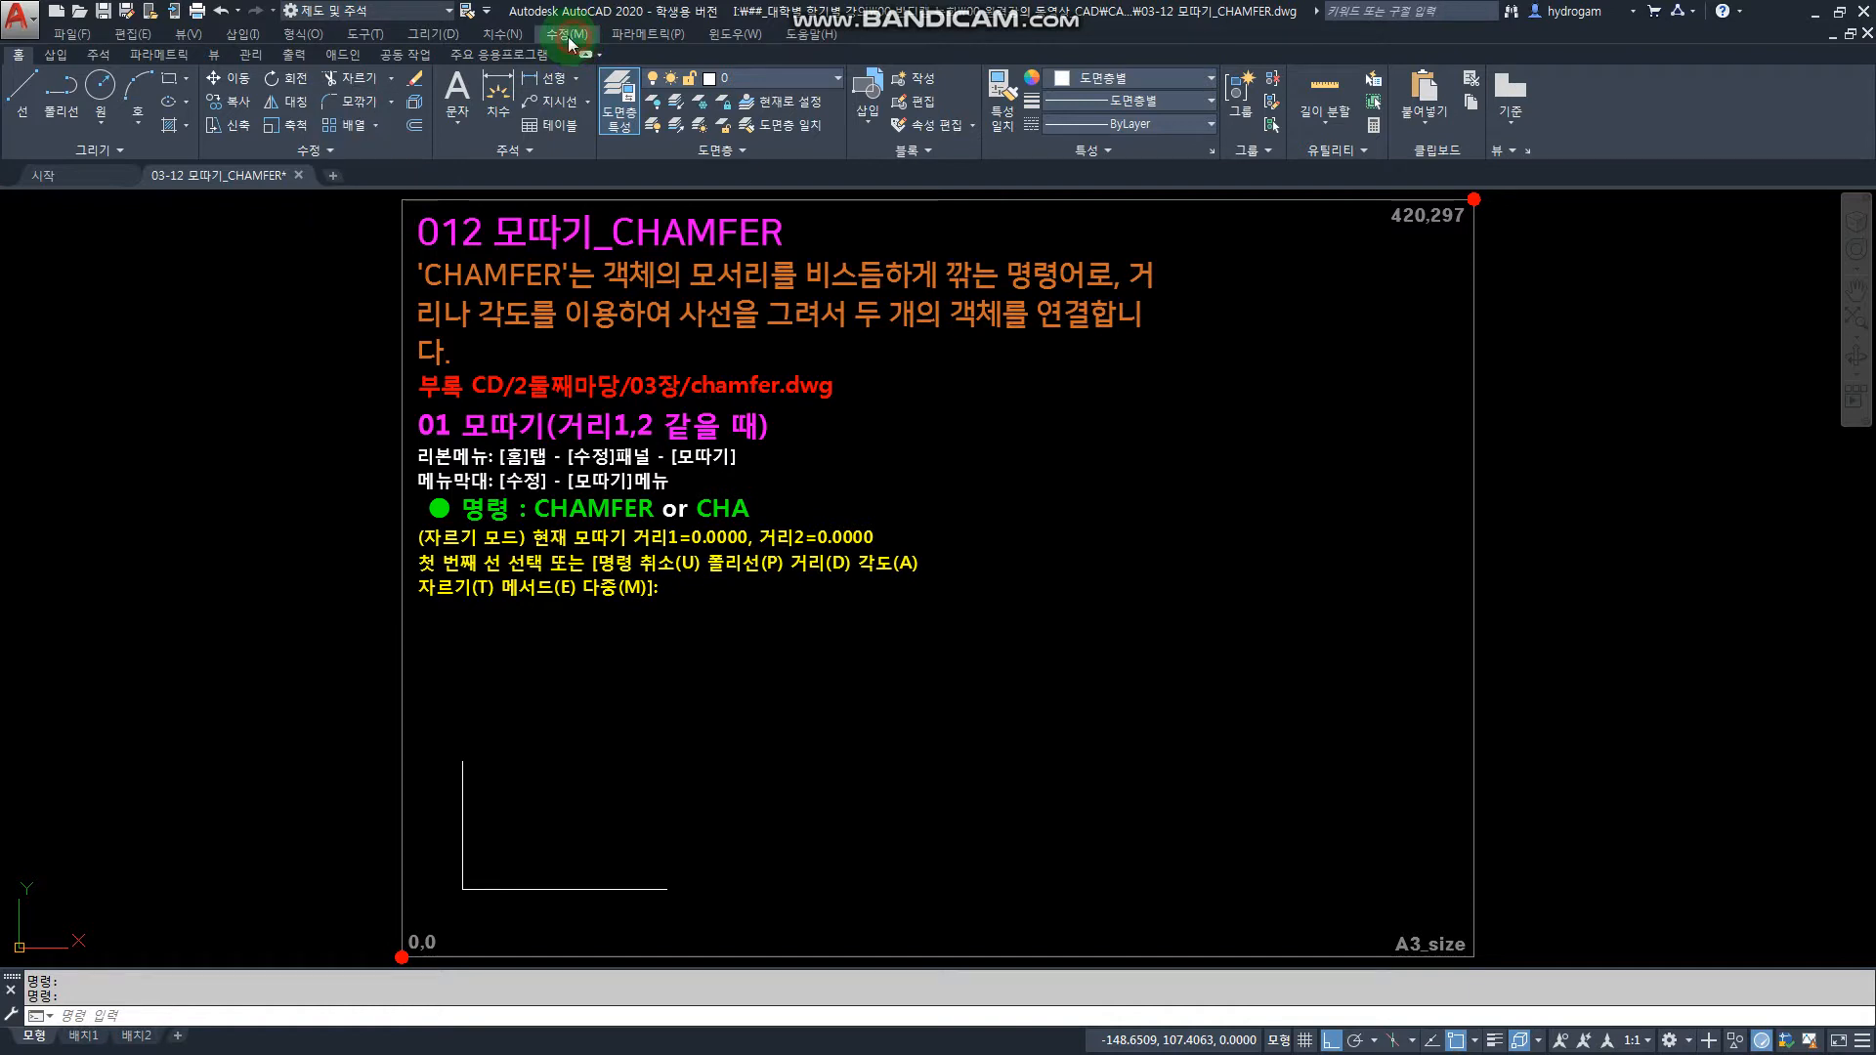
left_click(566, 35)
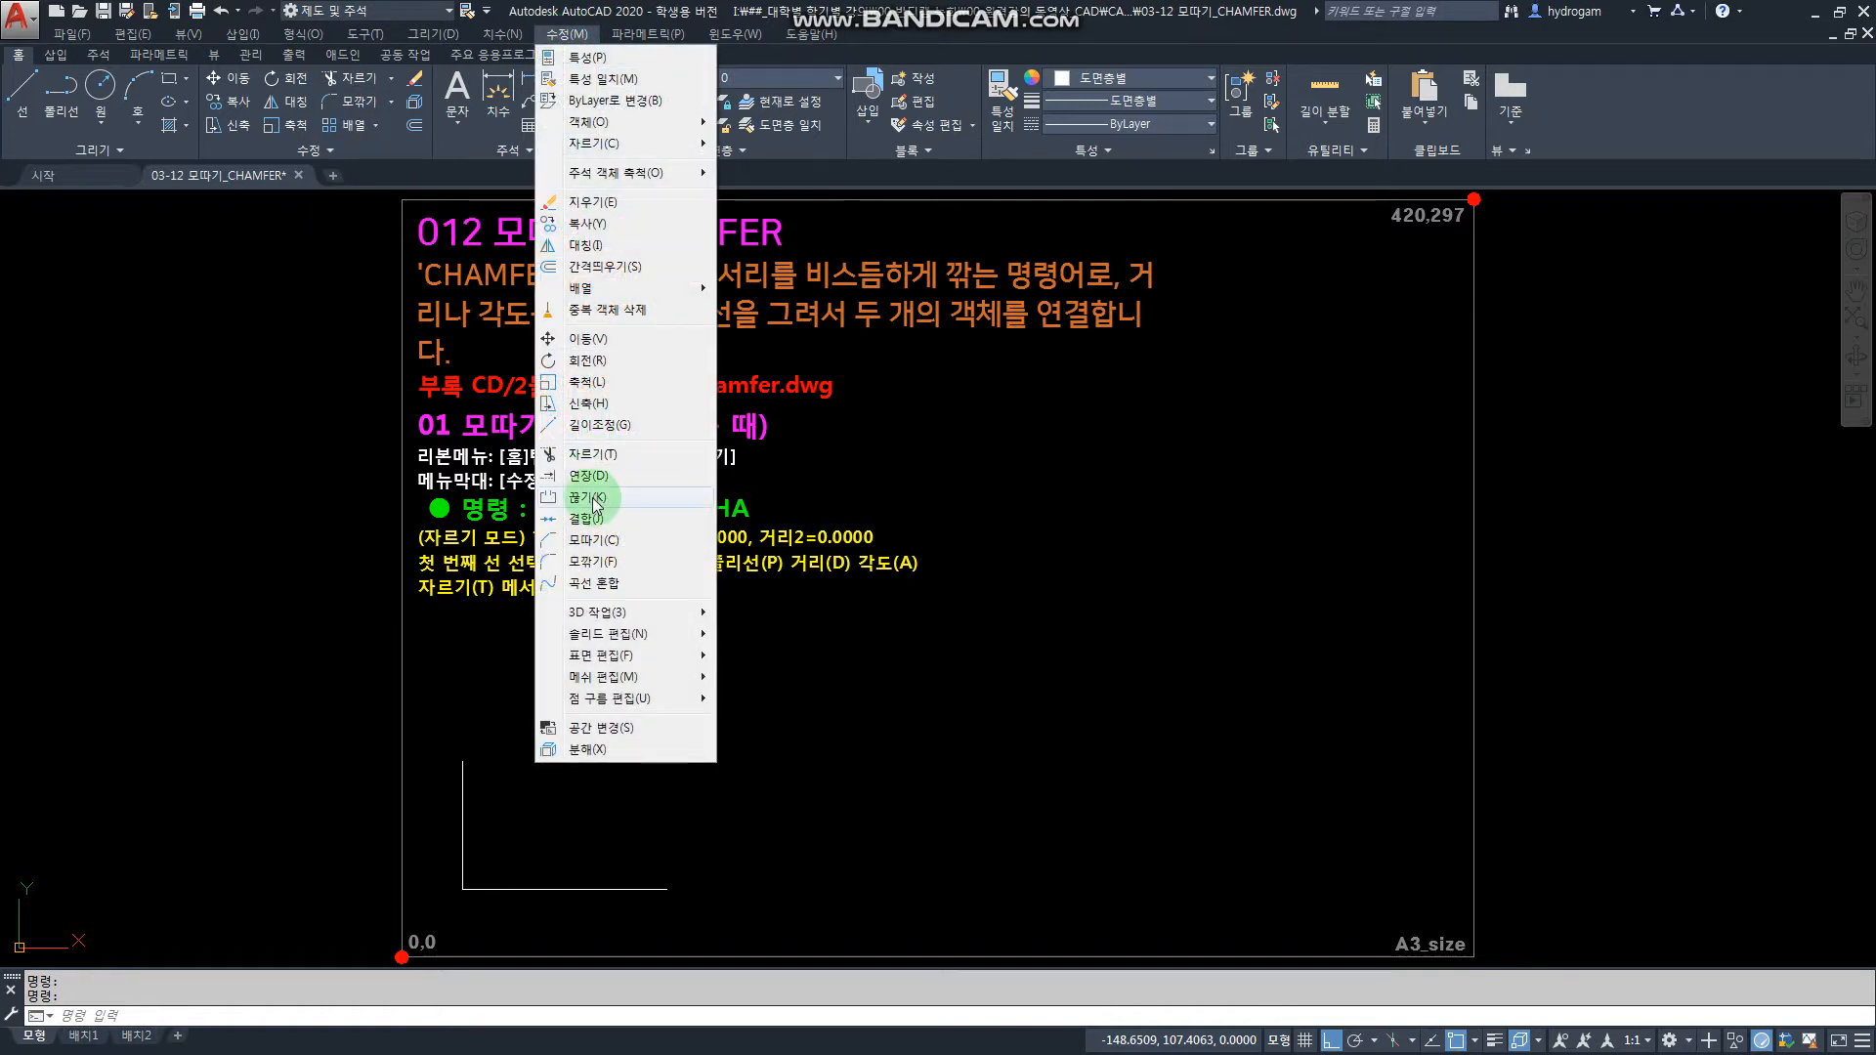
left_click(614, 570)
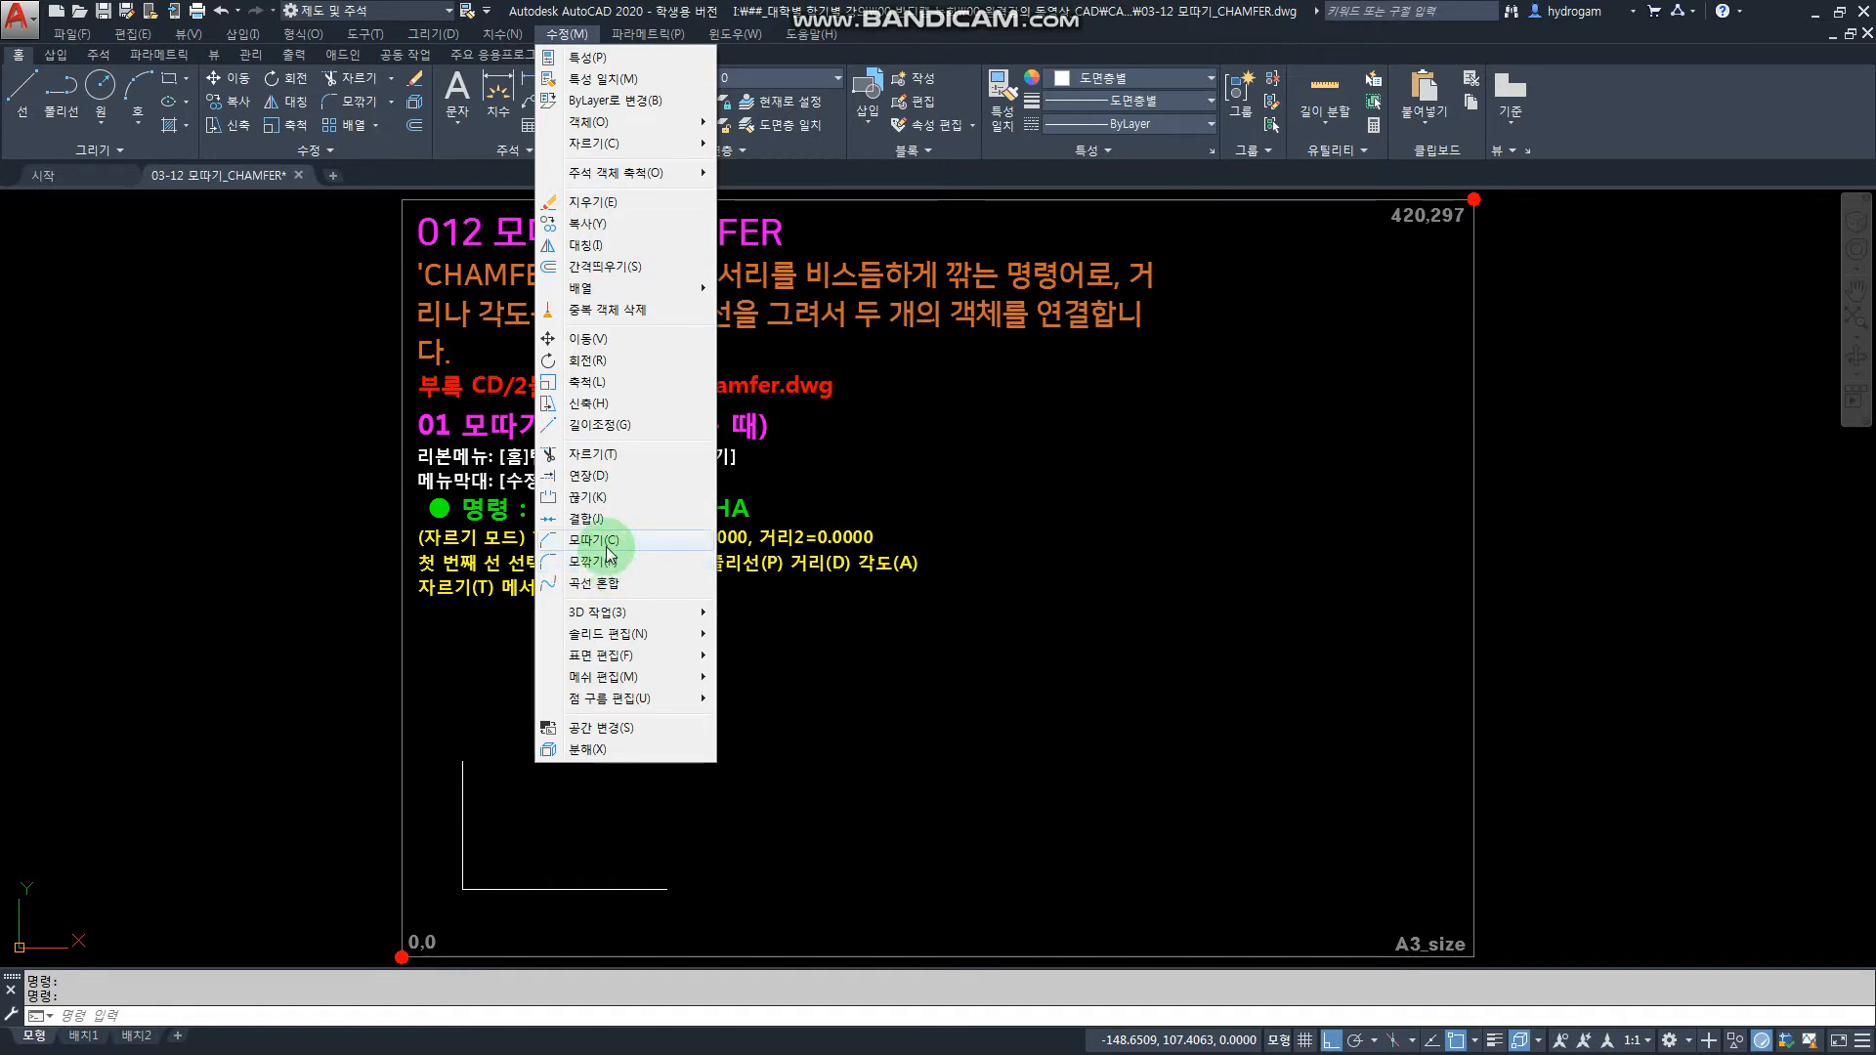
left_click(853, 636)
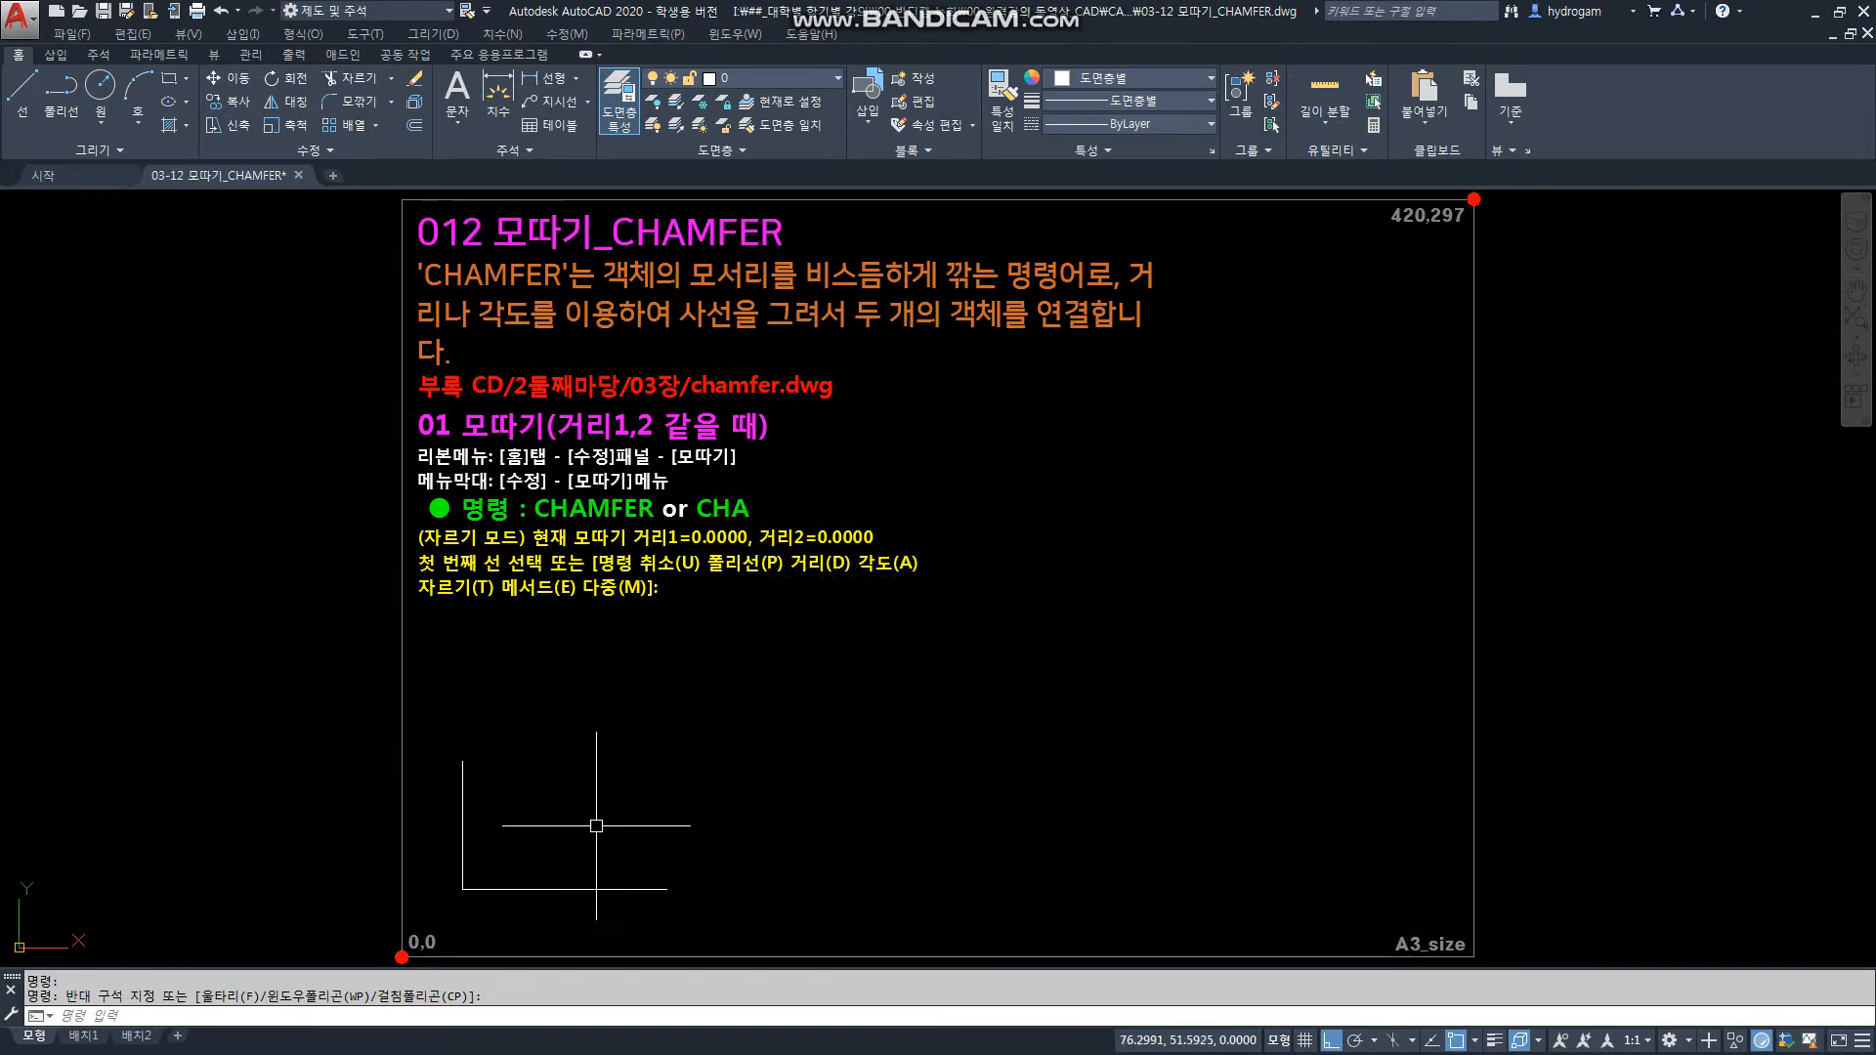
left_click(469, 860)
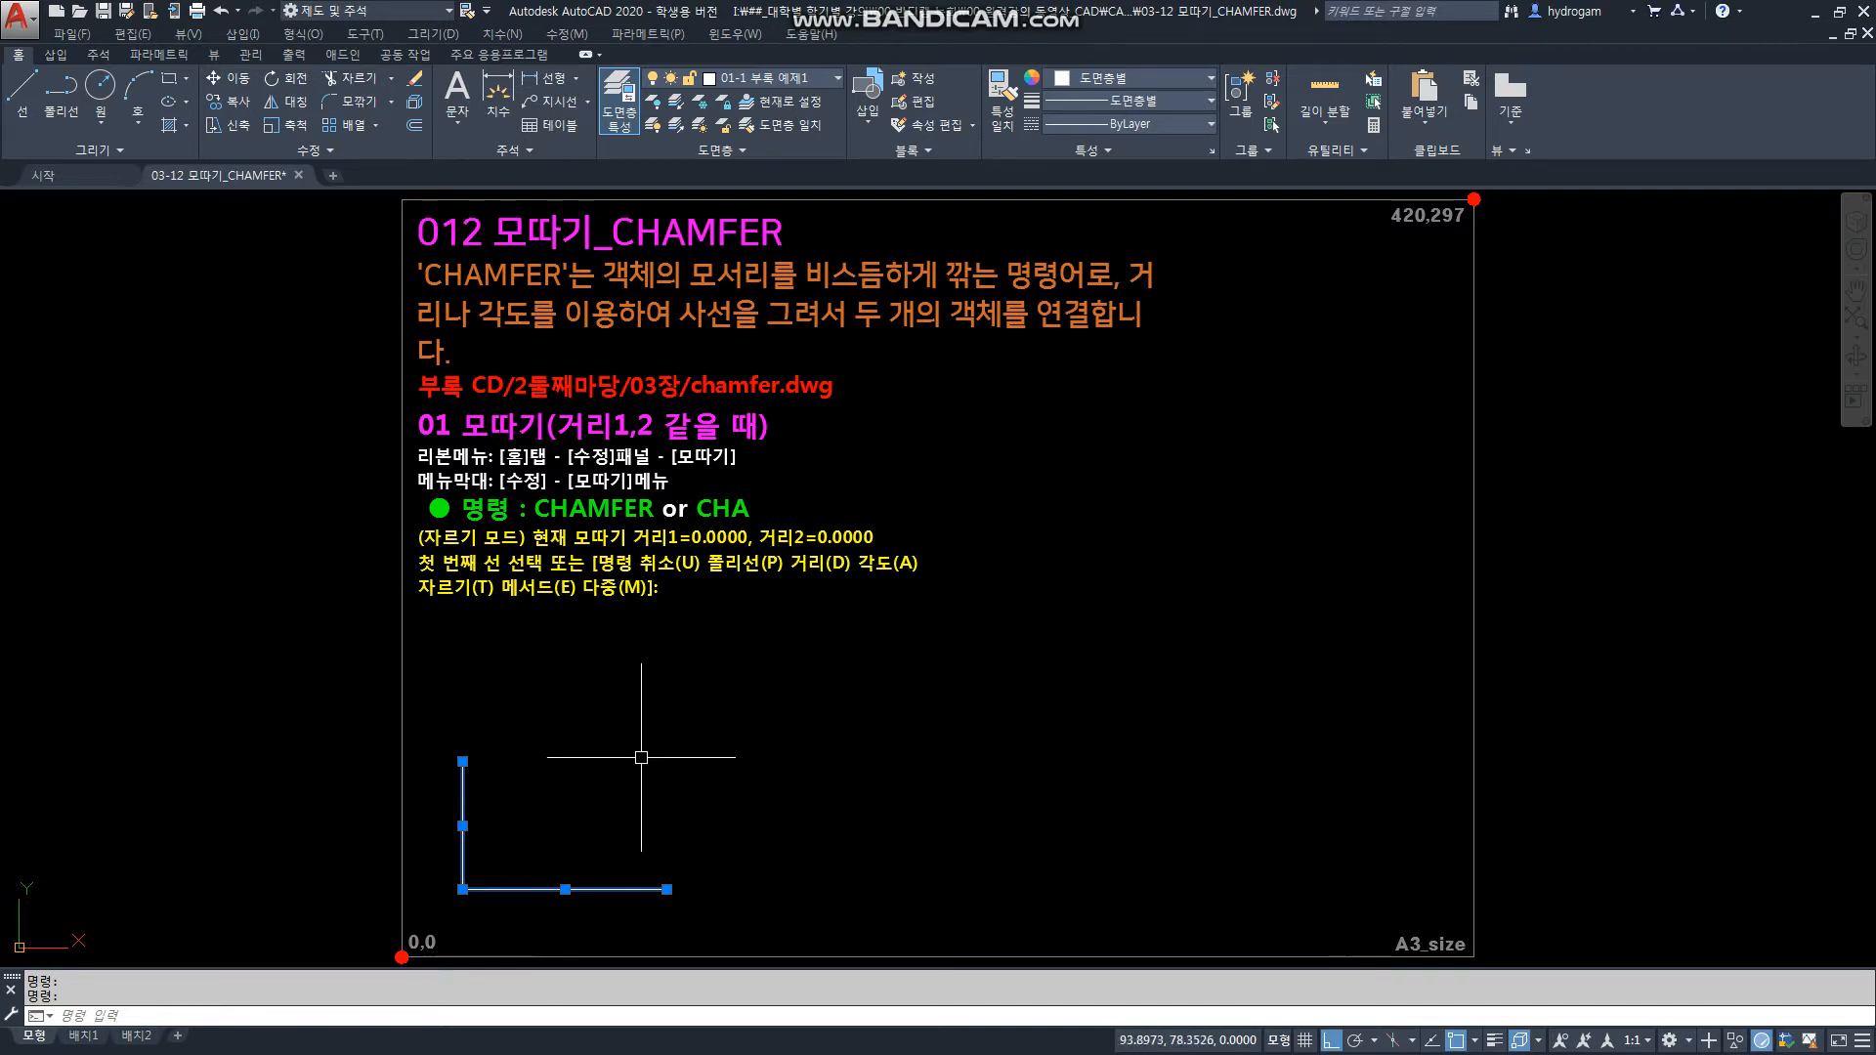
key("Escape")
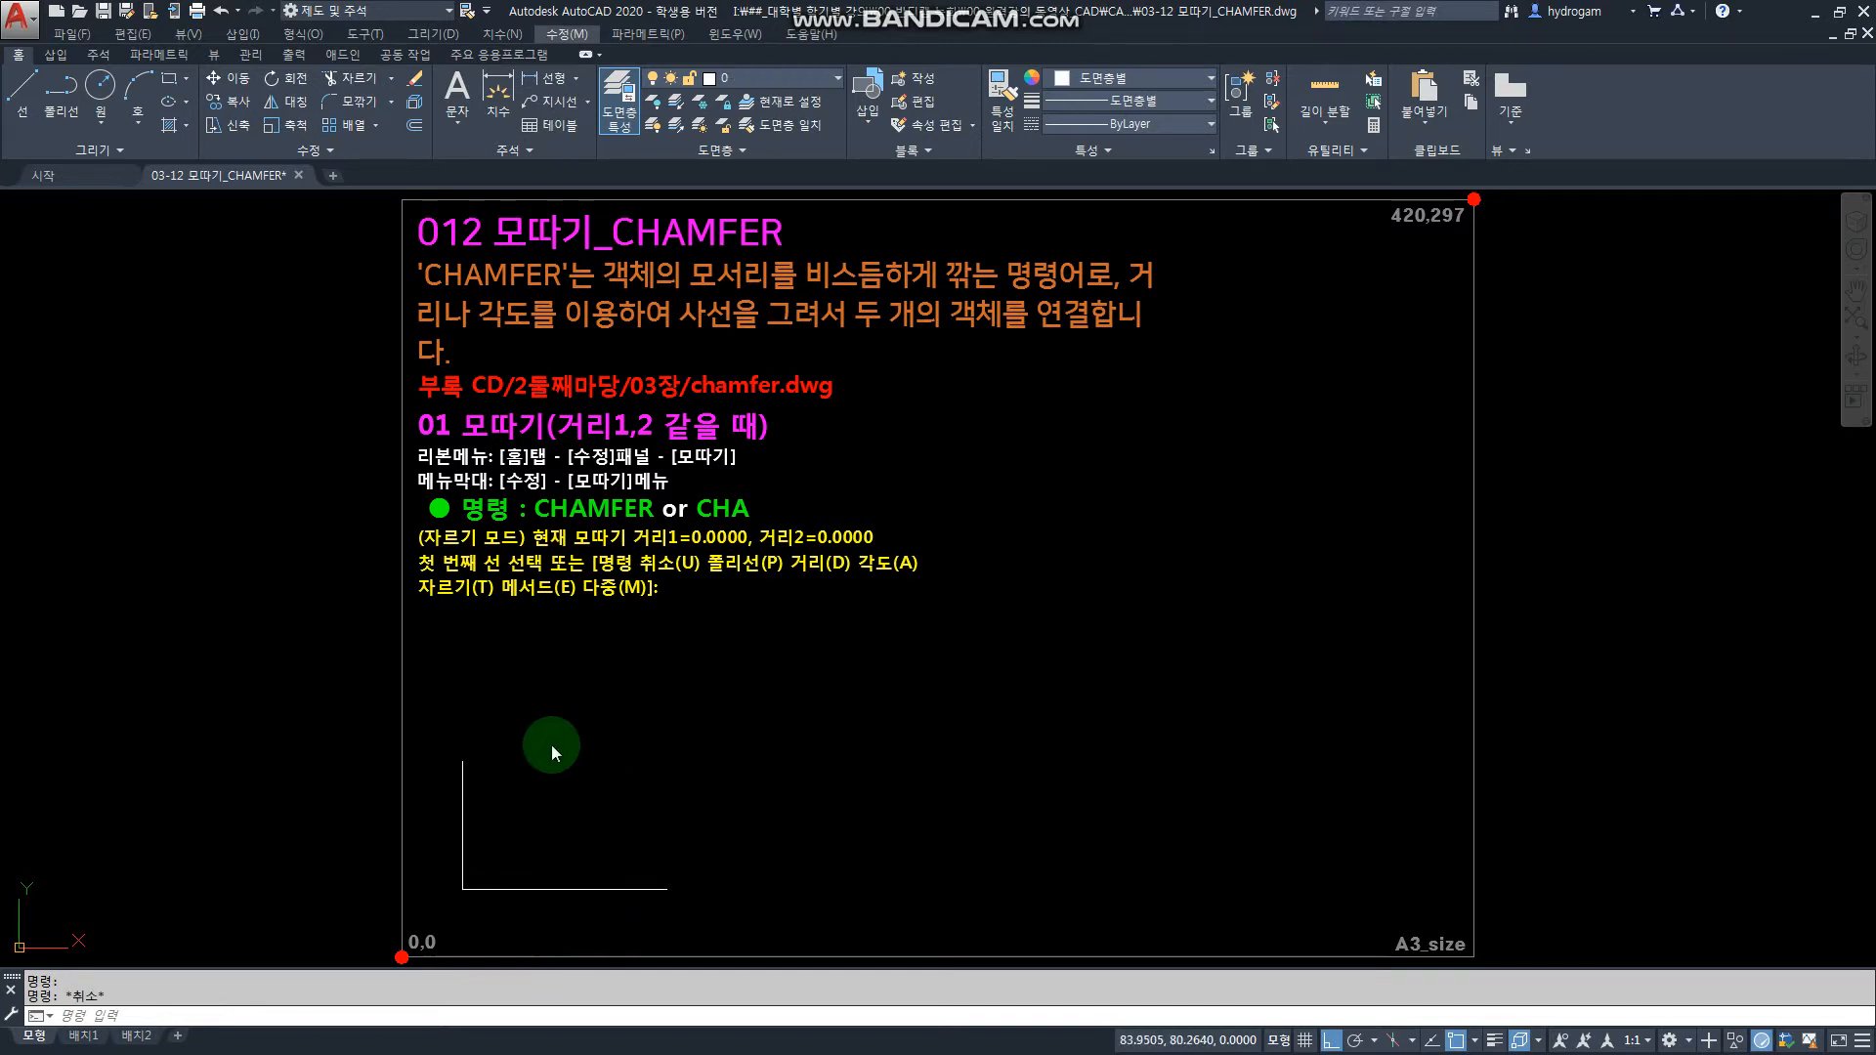
left_click(551, 745)
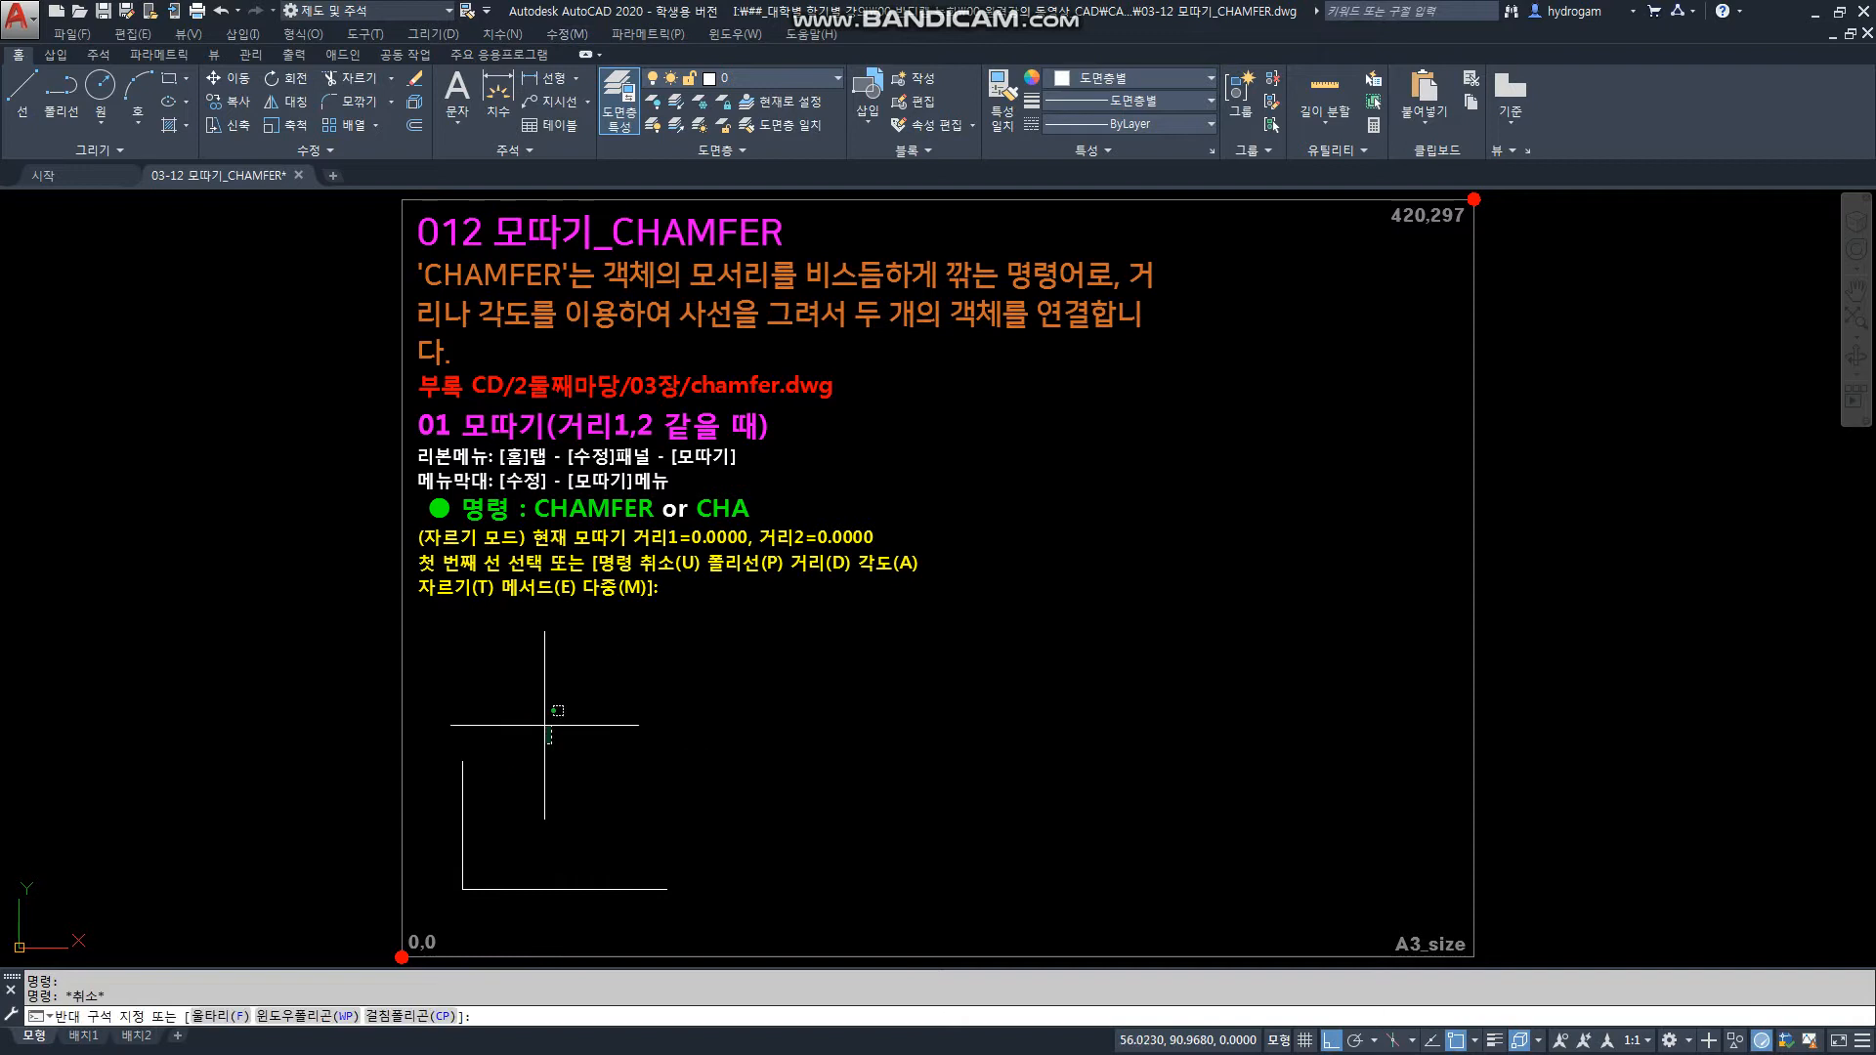
left_click(76, 598)
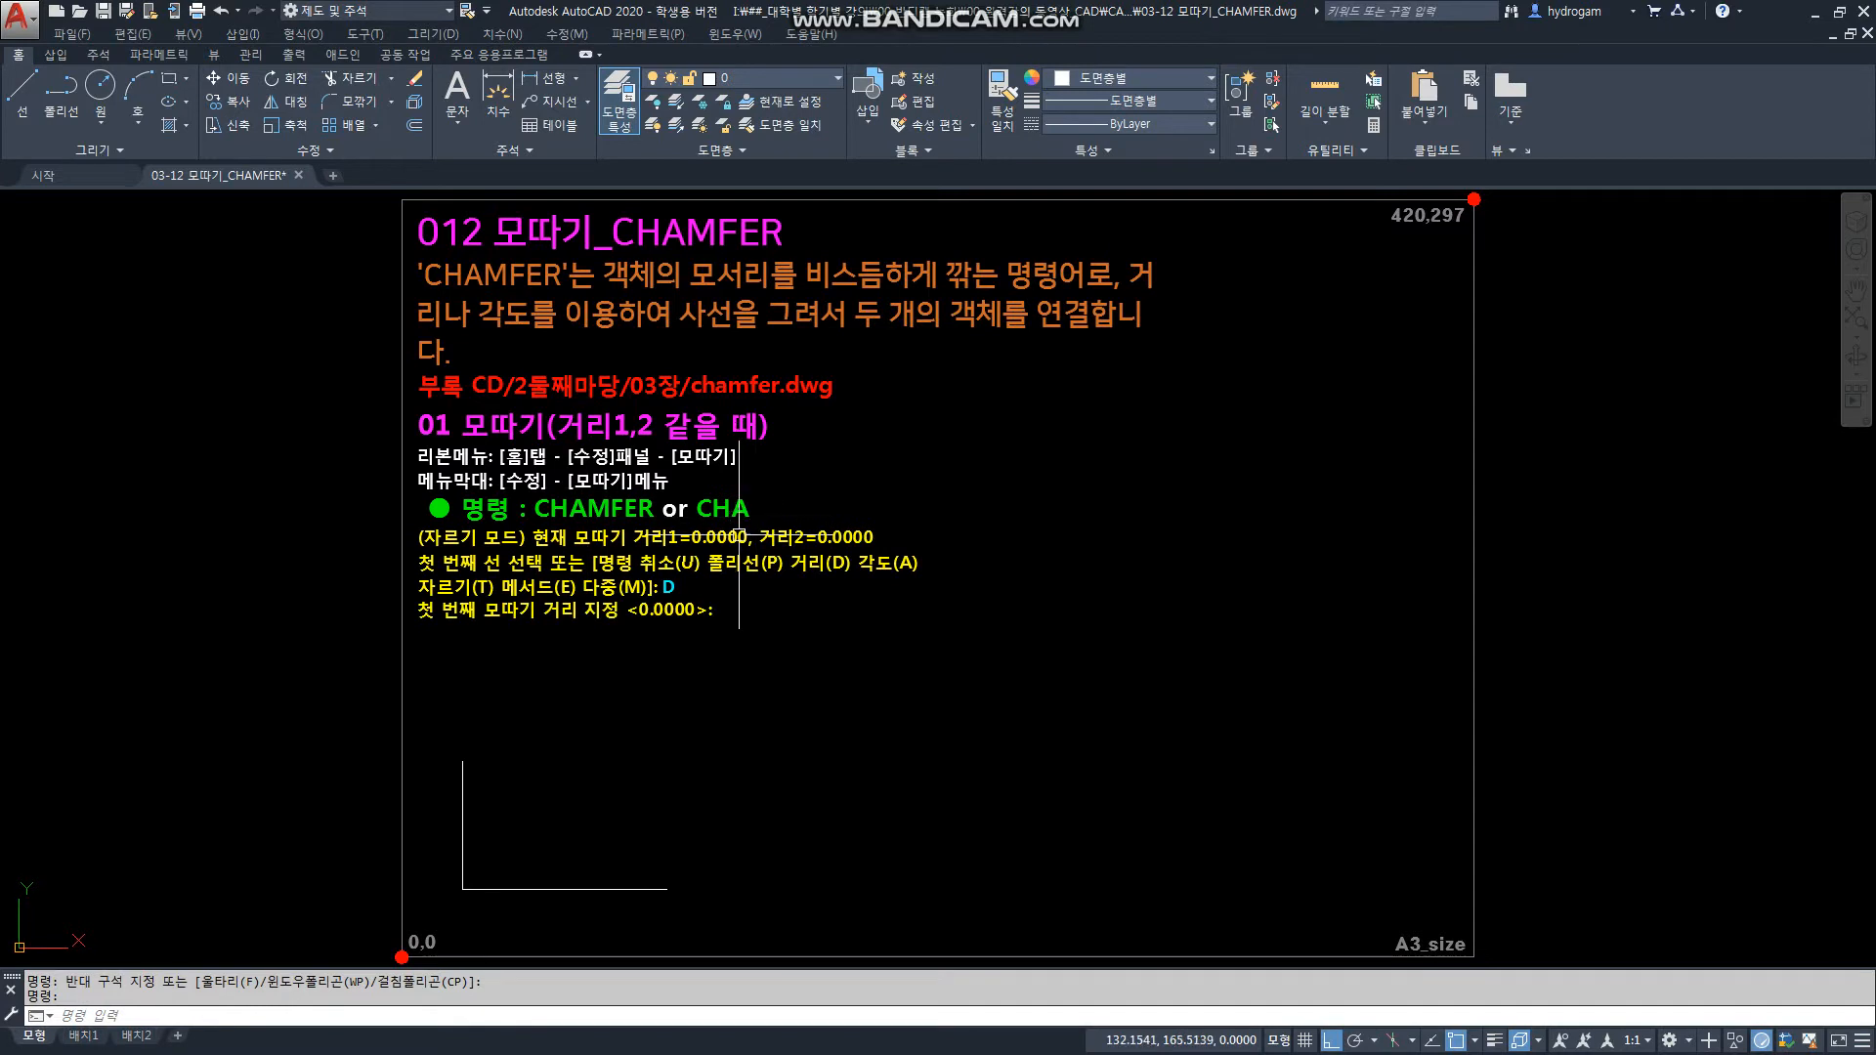
Restore the remaining prompts and the 20 by 20 result of the equal-distance chamfer example
middle_click(700, 607)
middle_click(701, 607)
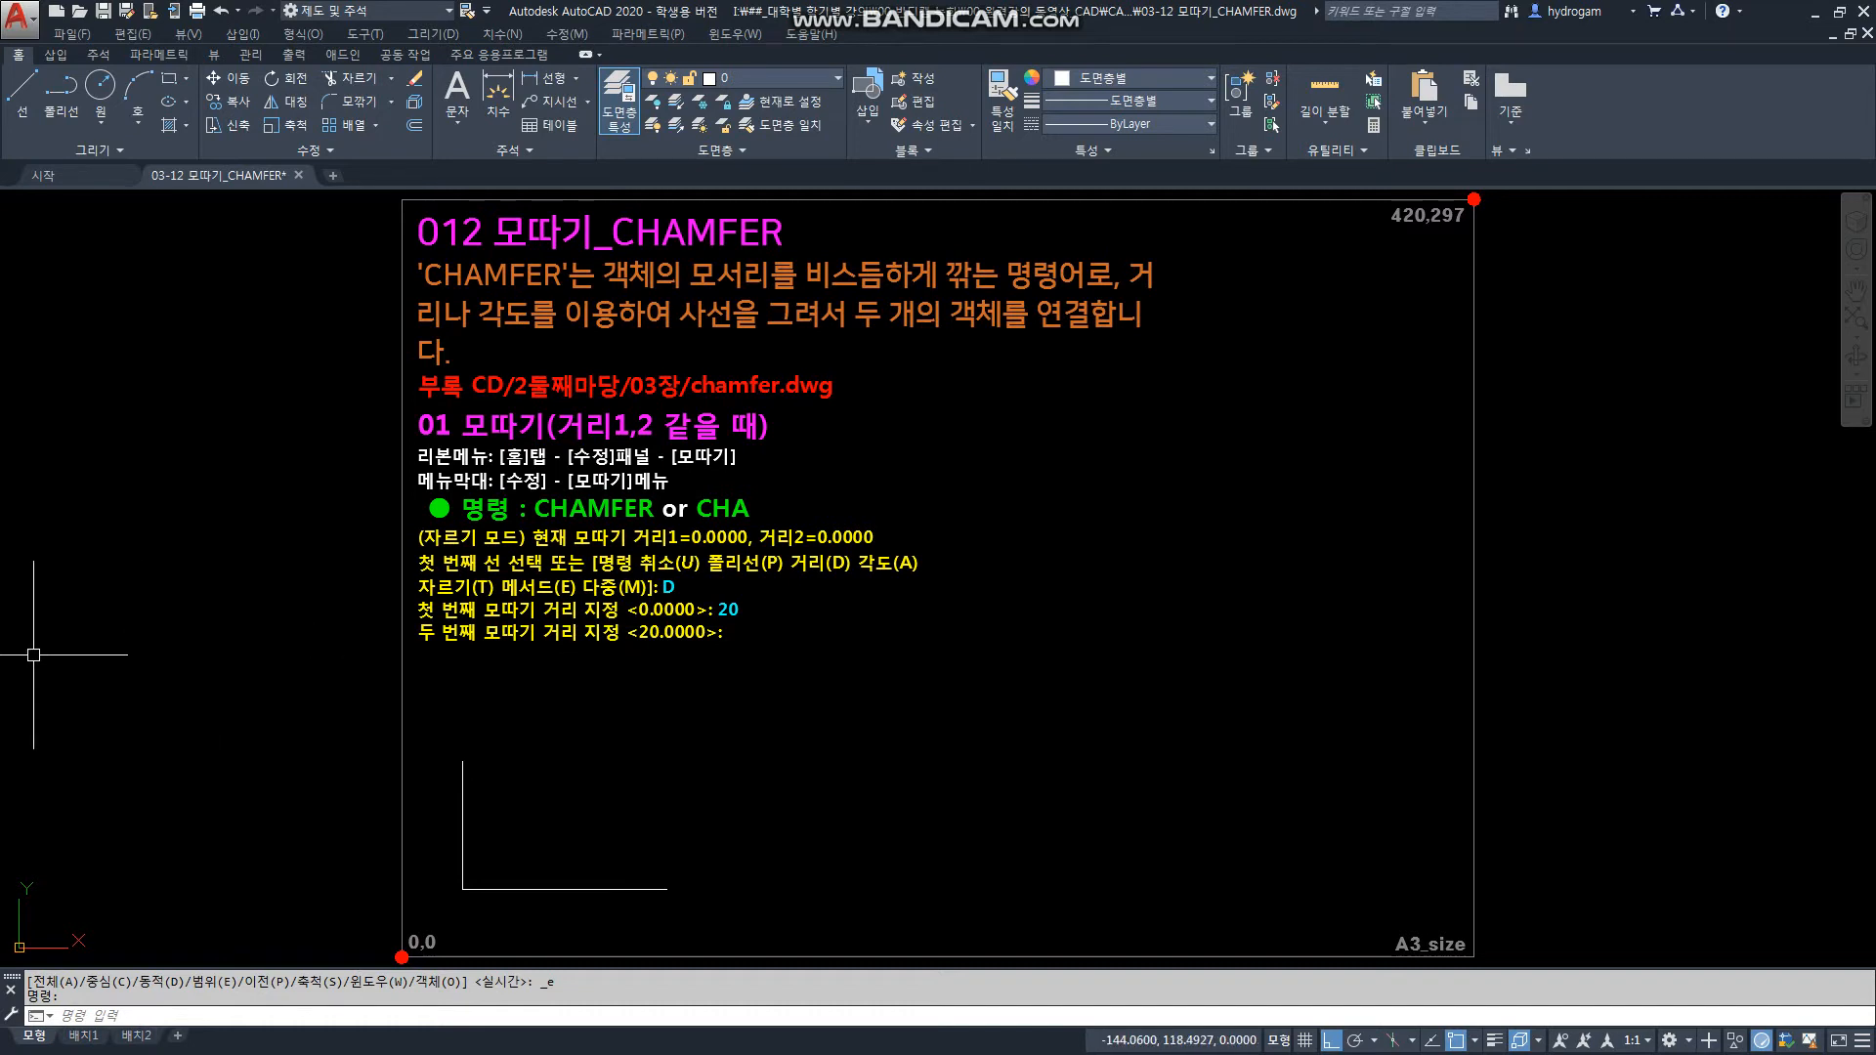
key("ctrl+z")
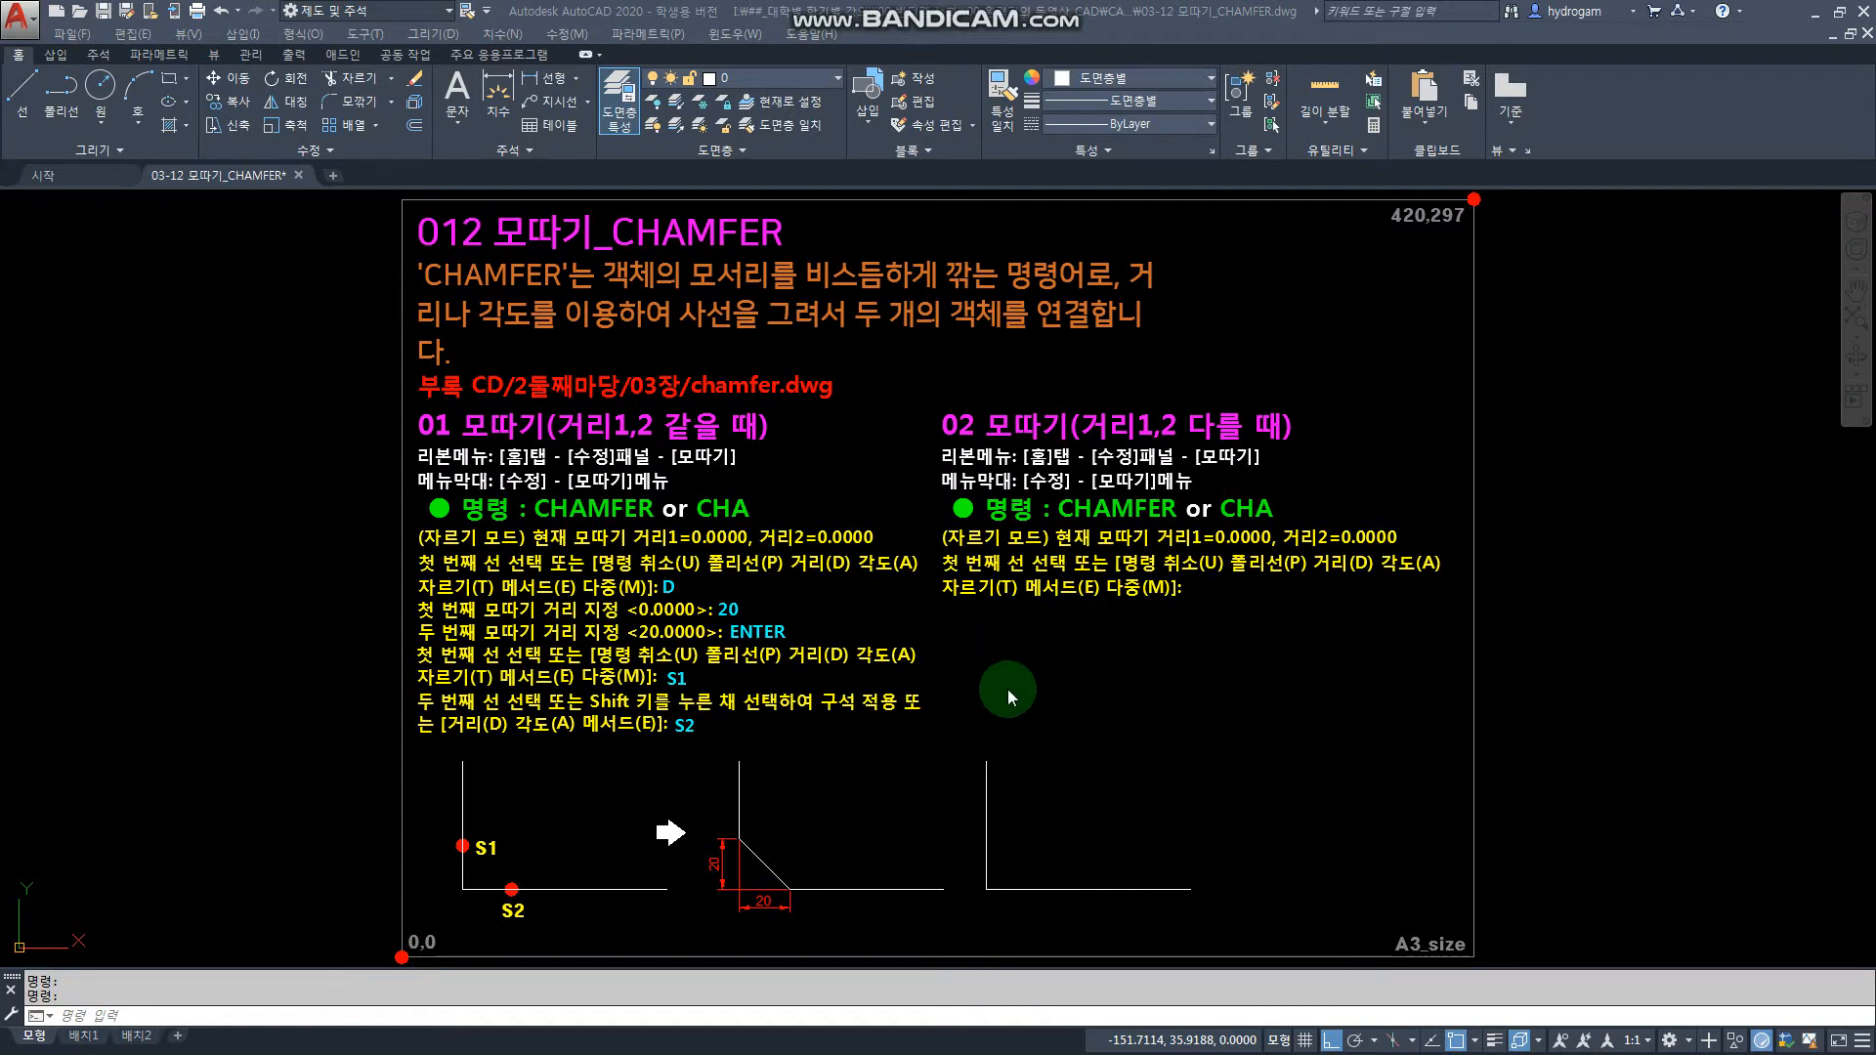
left_click(1050, 714)
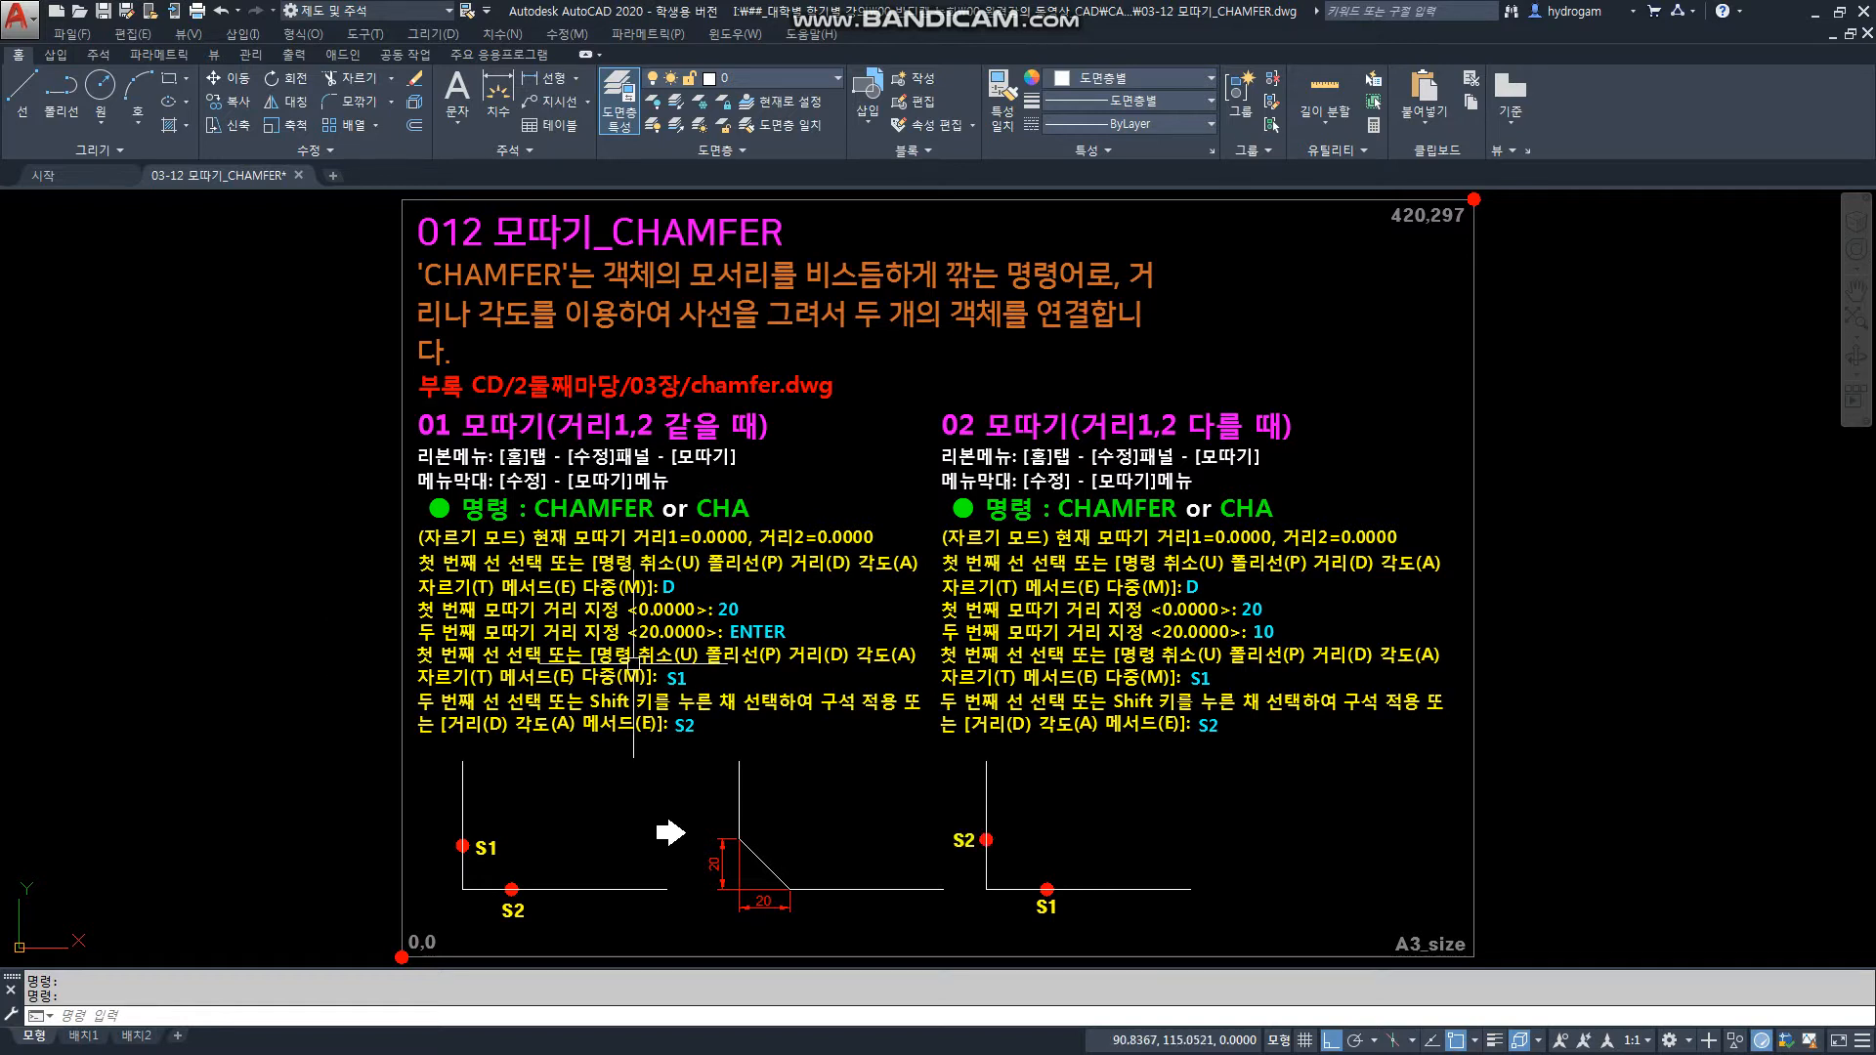
left_click(988, 1003)
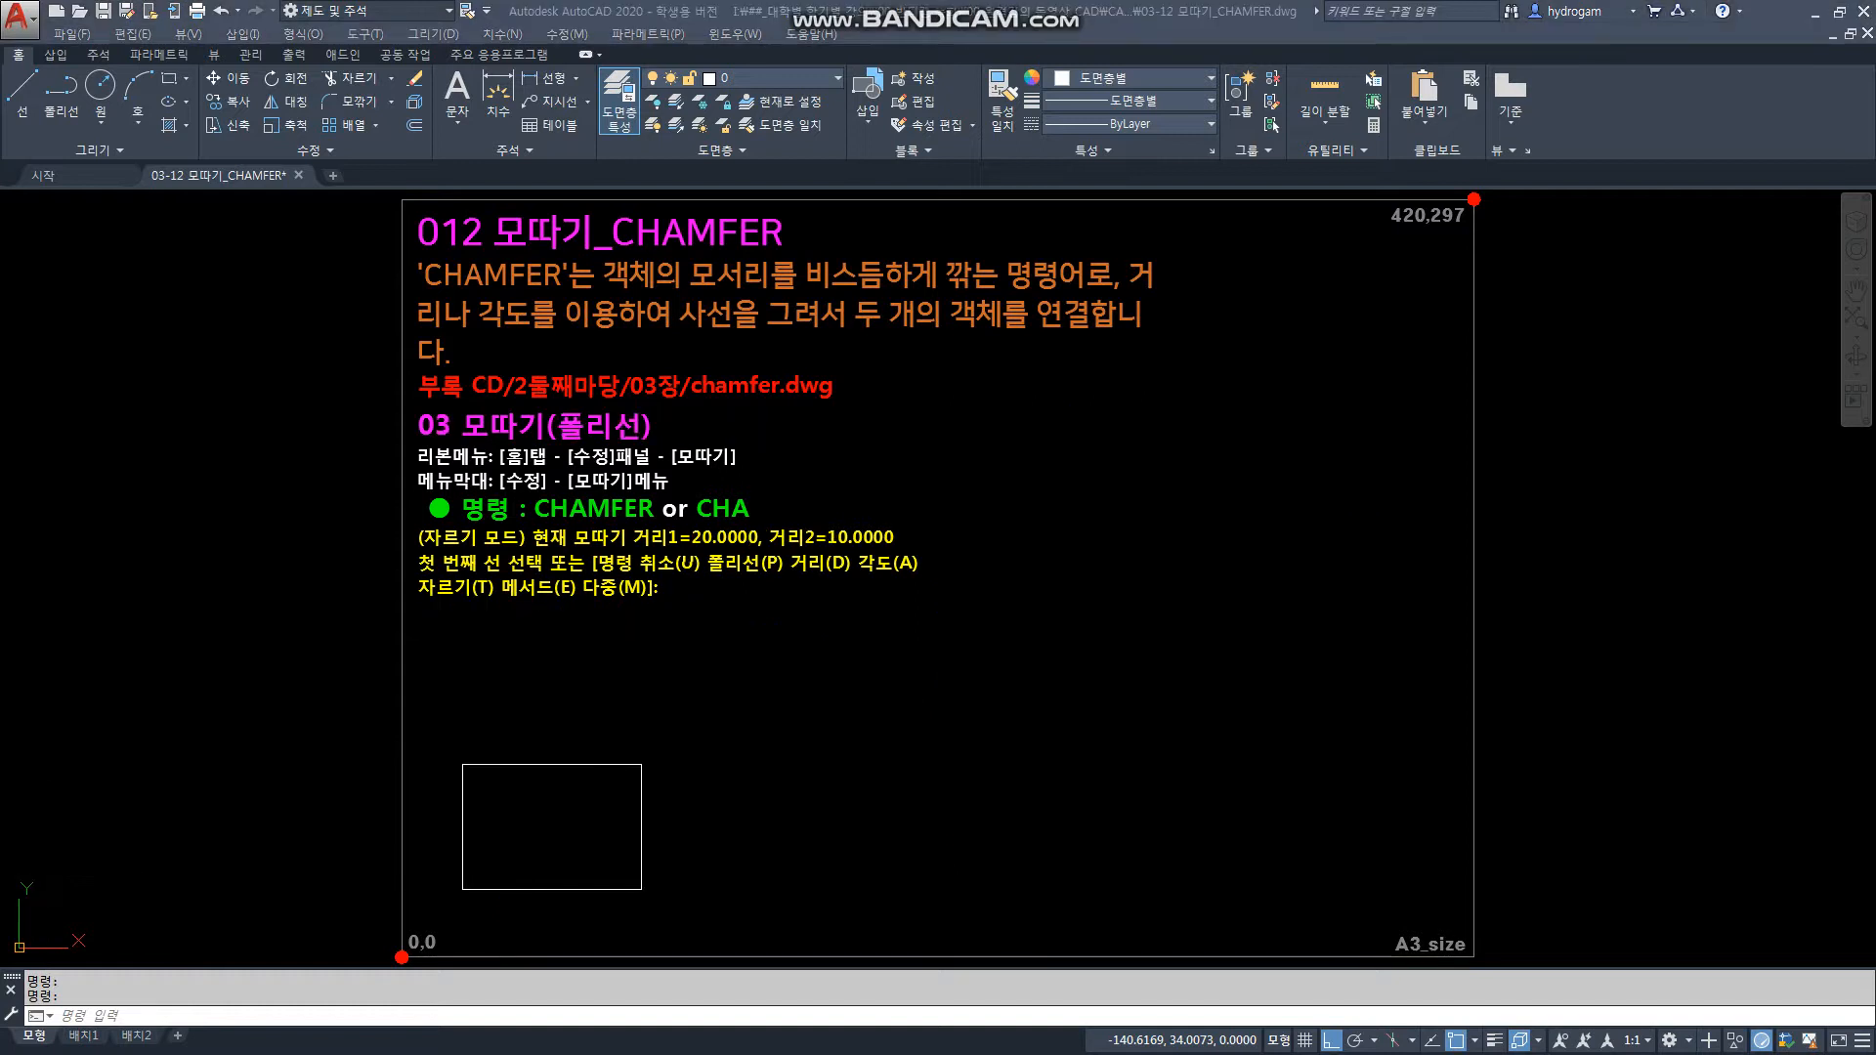
left_click(702, 731)
middle_click_drag(701, 731, 700, 733)
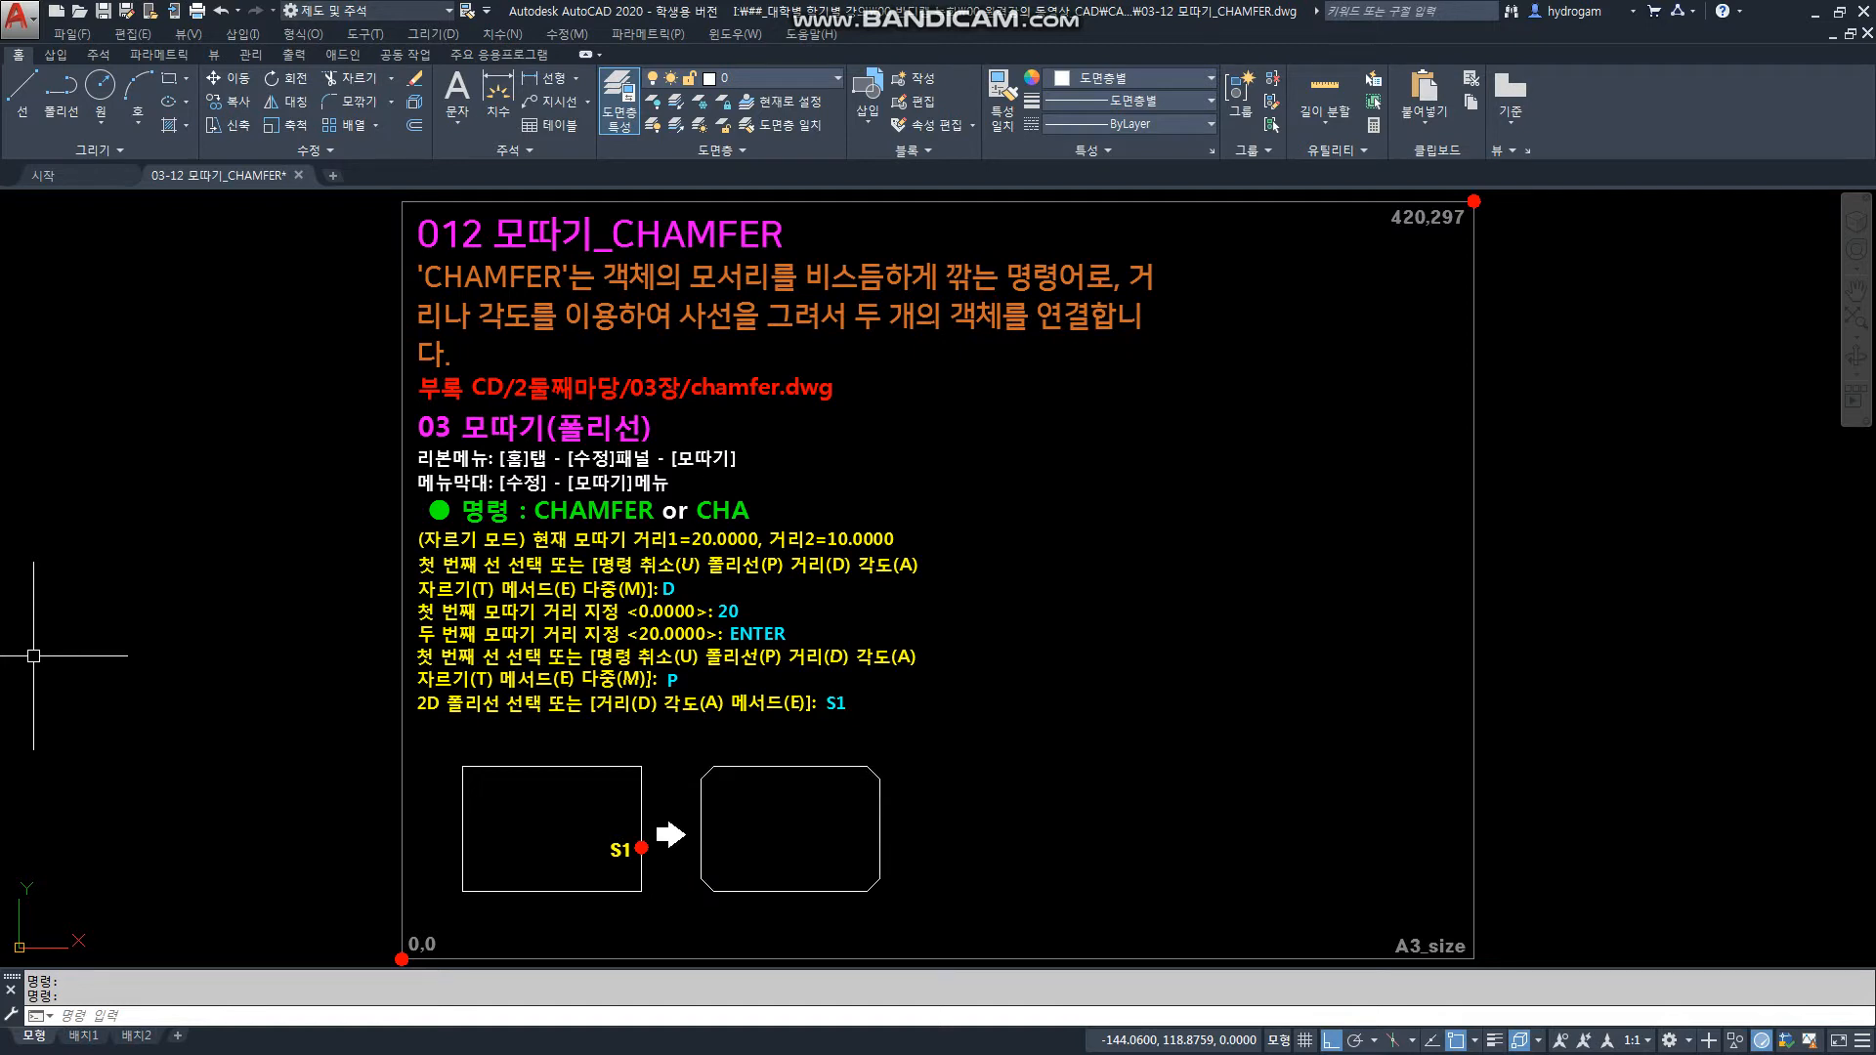
Restore the remaining notes of the distance-and-angle chamfer example, with length 20, angle 30 and points S1 and S2
middle_click(811, 804)
middle_click(811, 803)
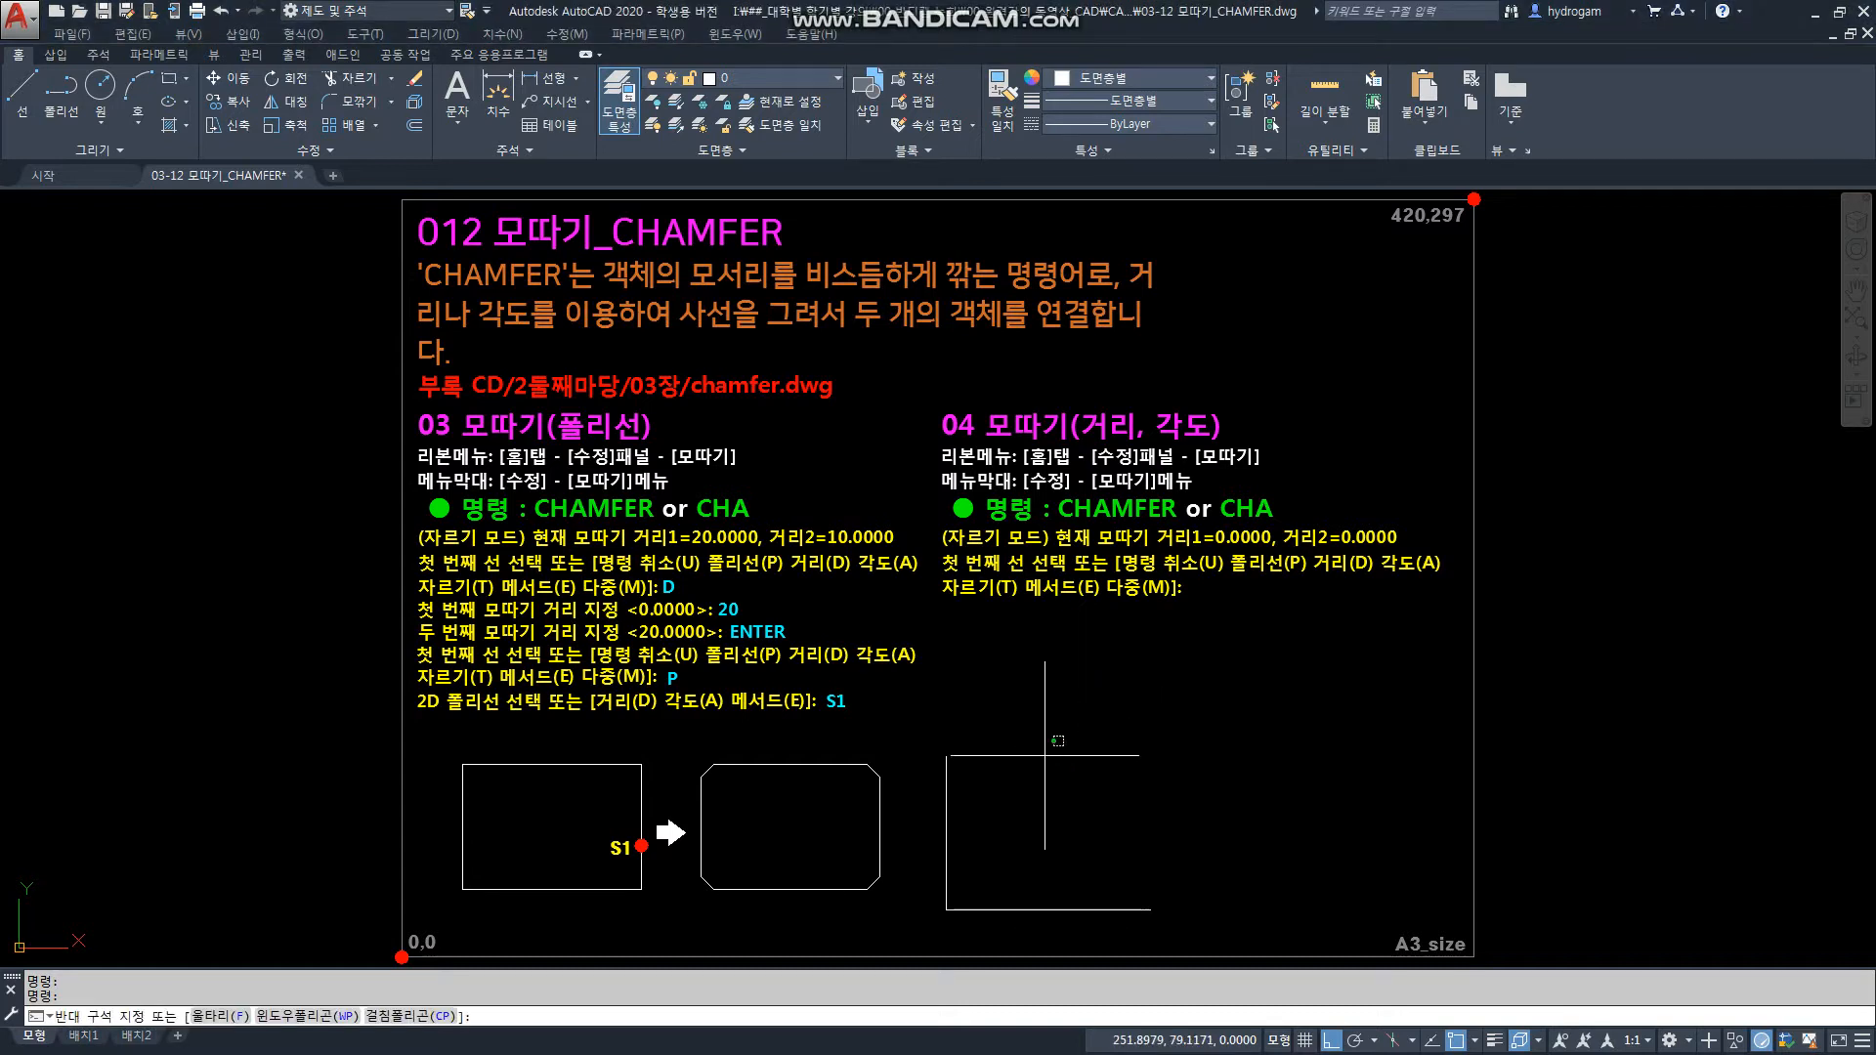
left_click(1007, 703)
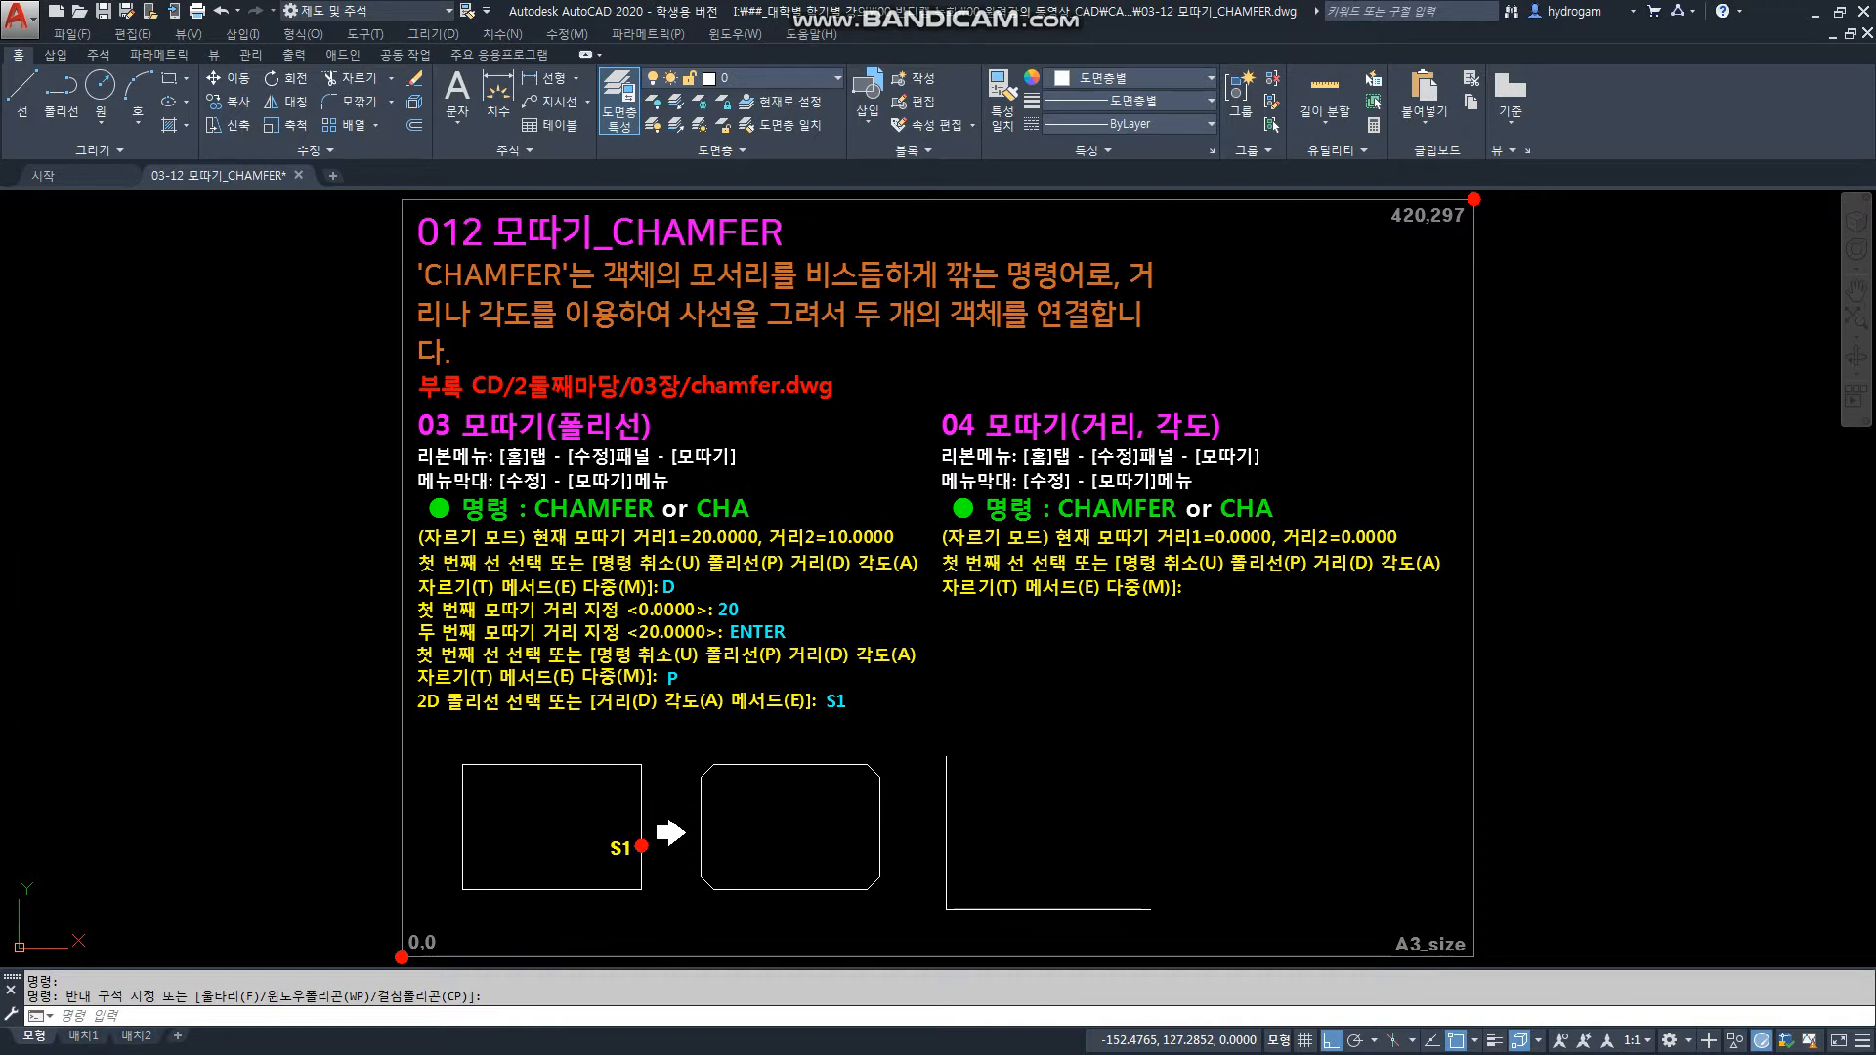
key("ctrl+z")
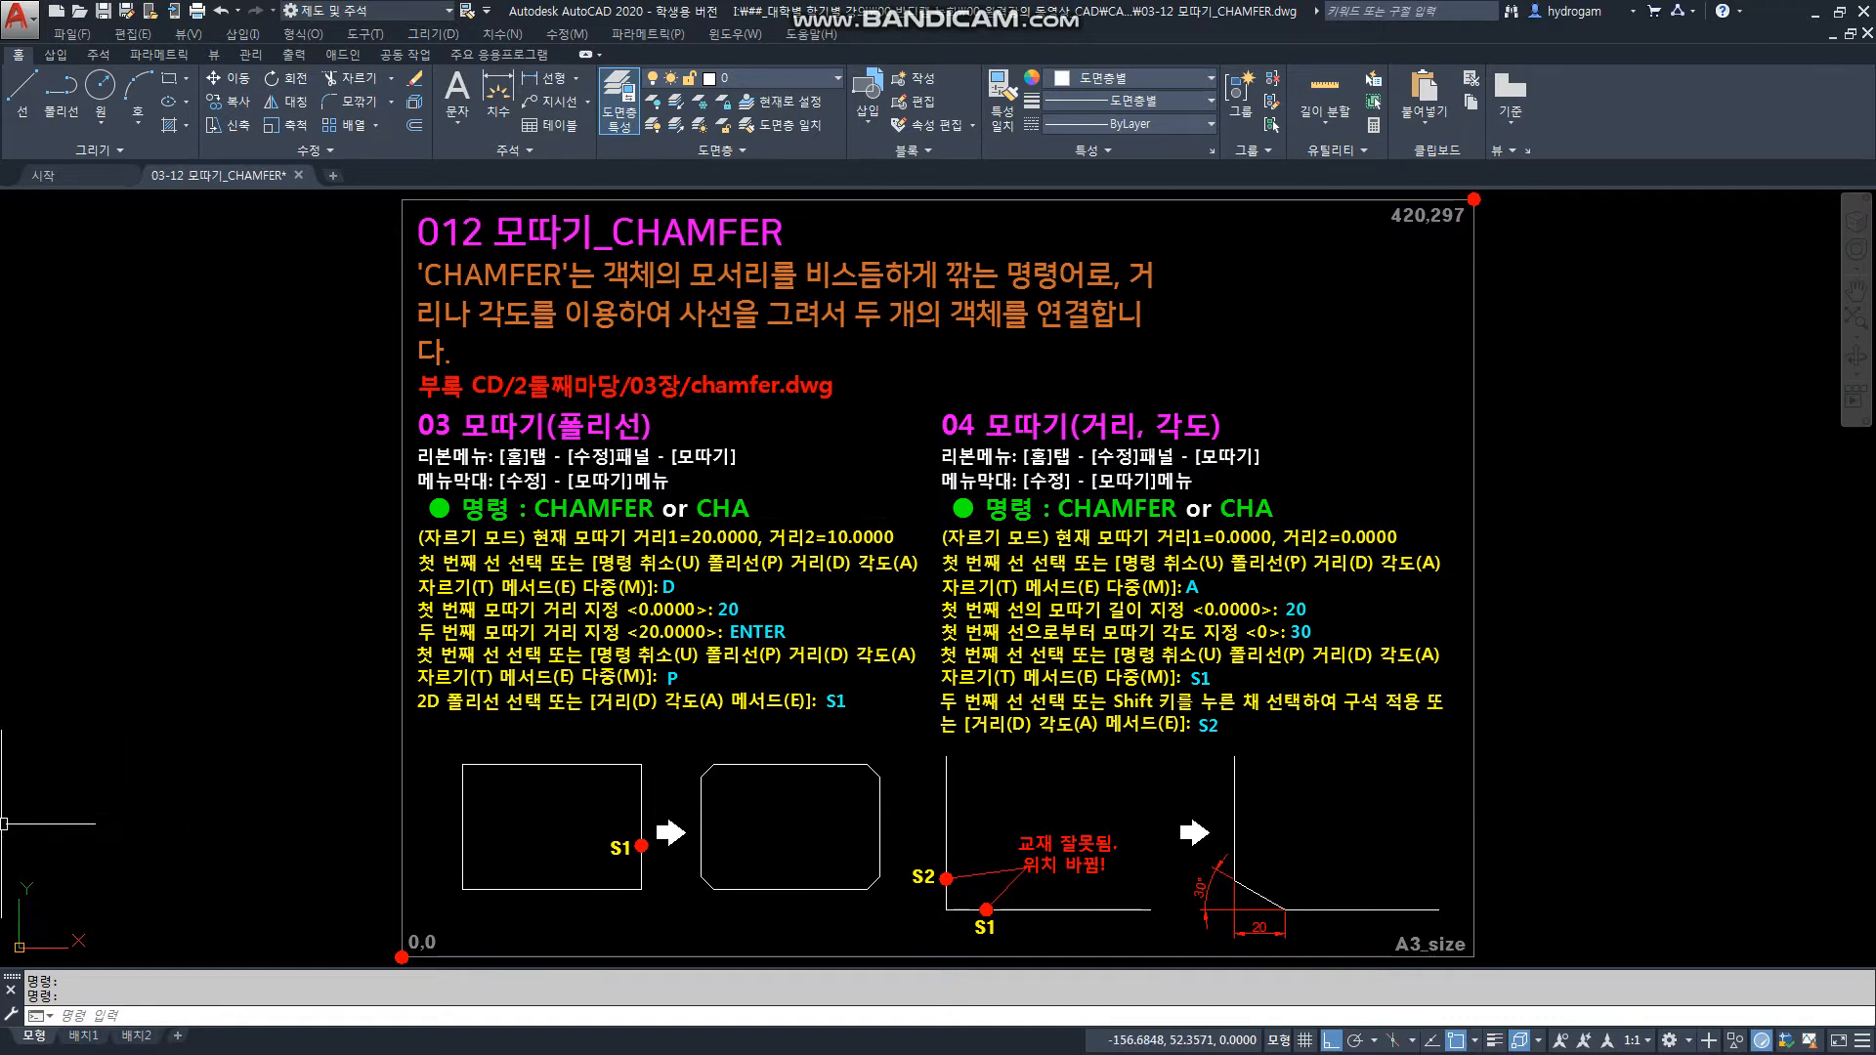
left_click(778, 870)
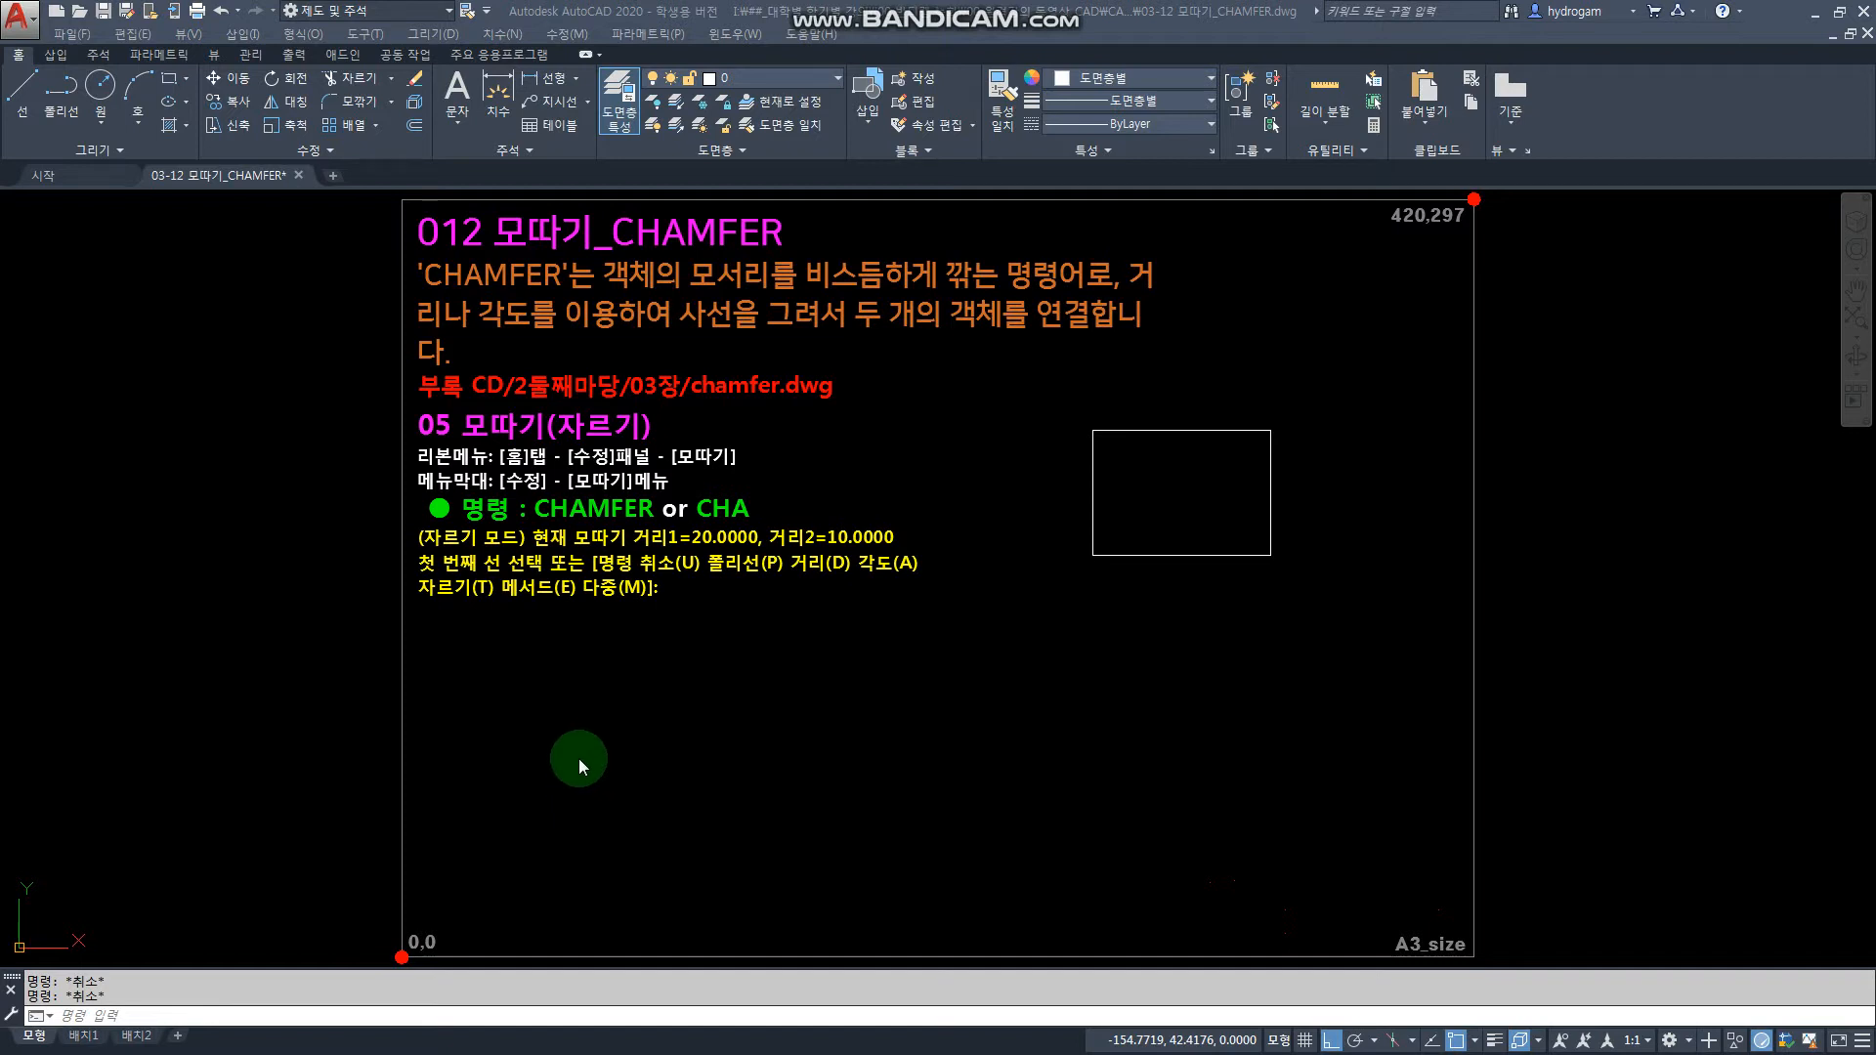
left_click(557, 699)
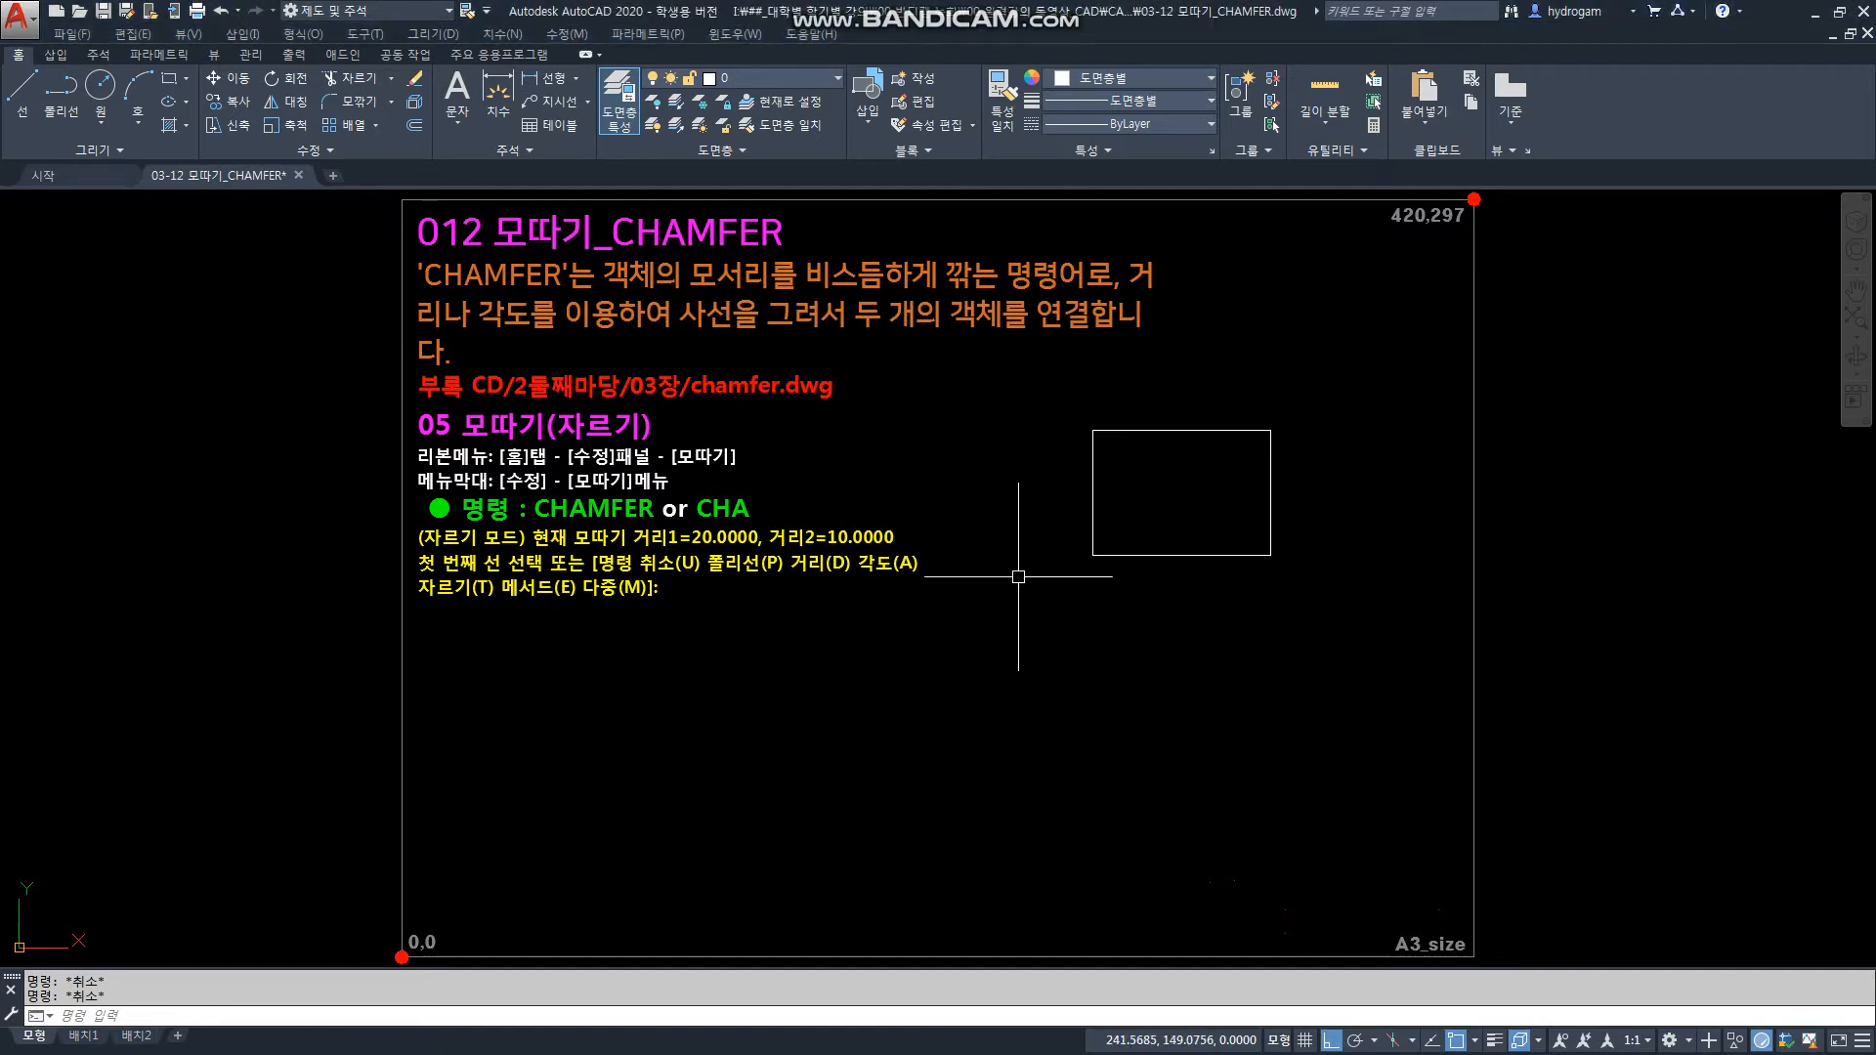
left_click(1128, 554)
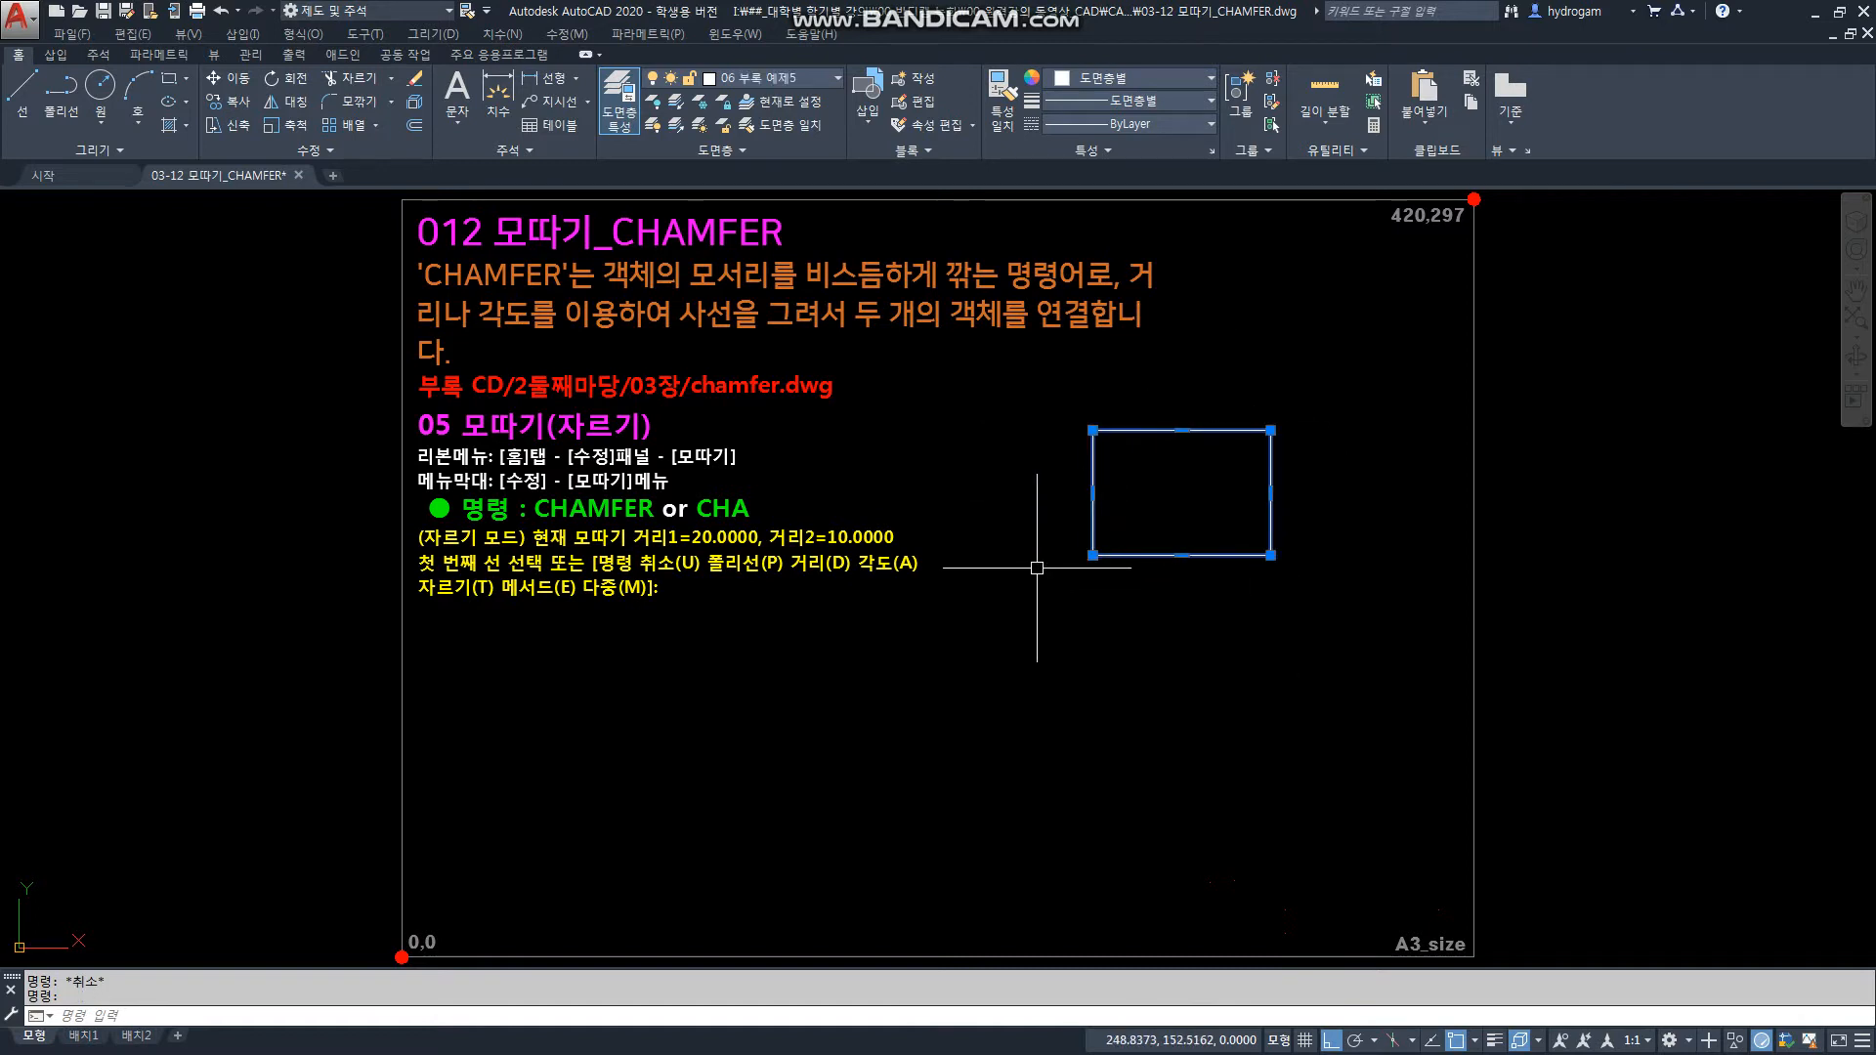
key("Escape")
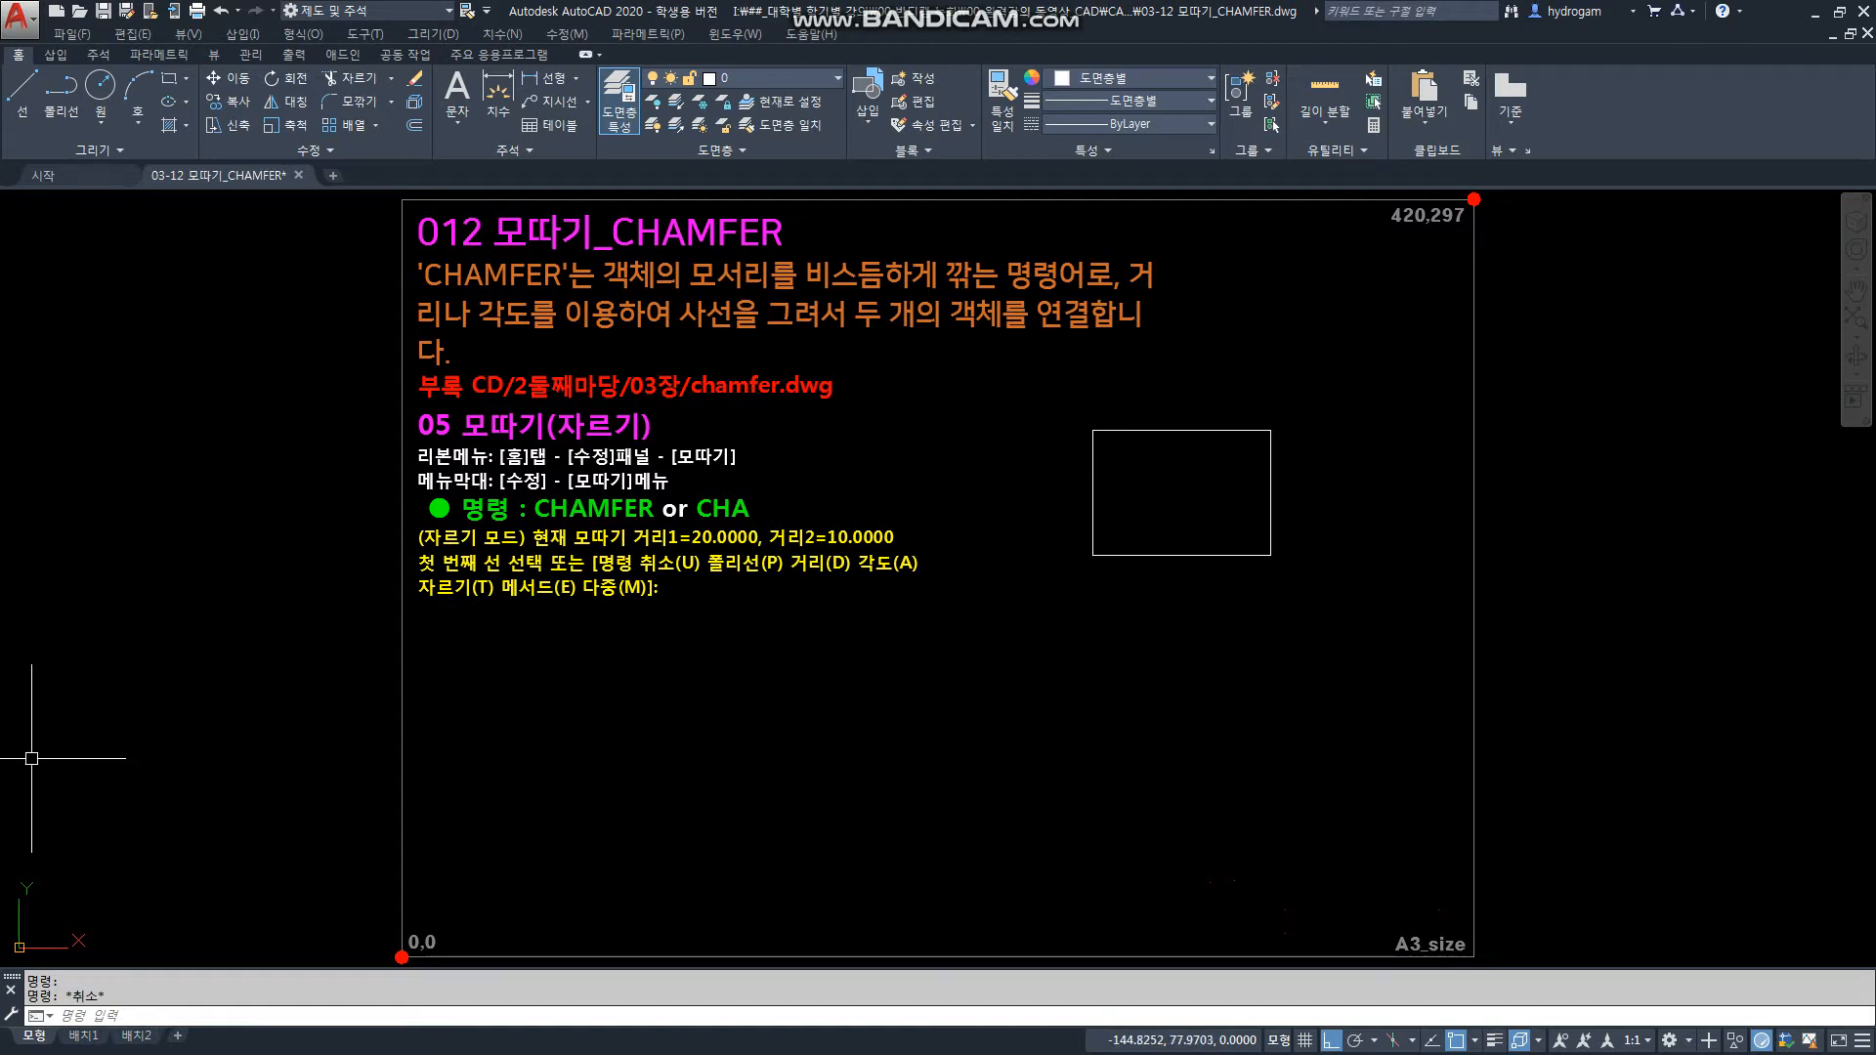
Redo the undone changes one at a time to bring back the chamfer trim example's prompts: D, distance 5, ENTER and T
key("ctrl+y")
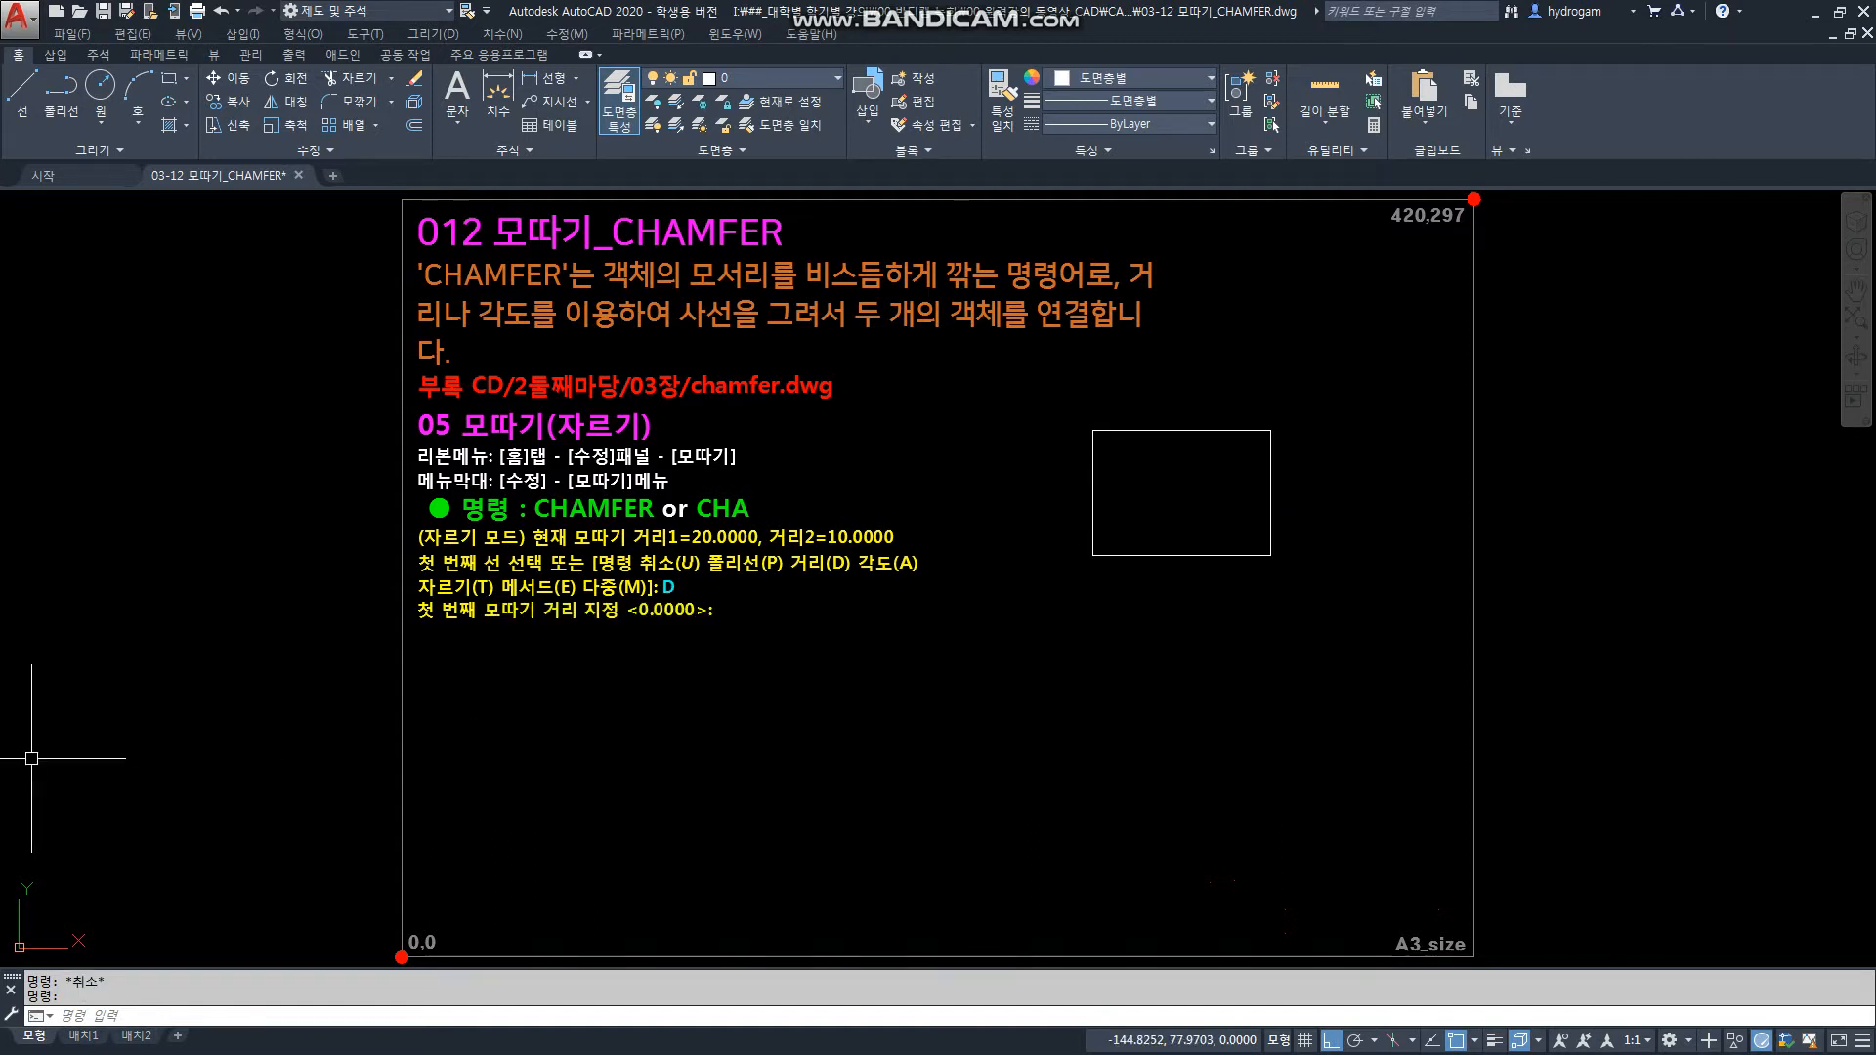
key("ctrl+y")
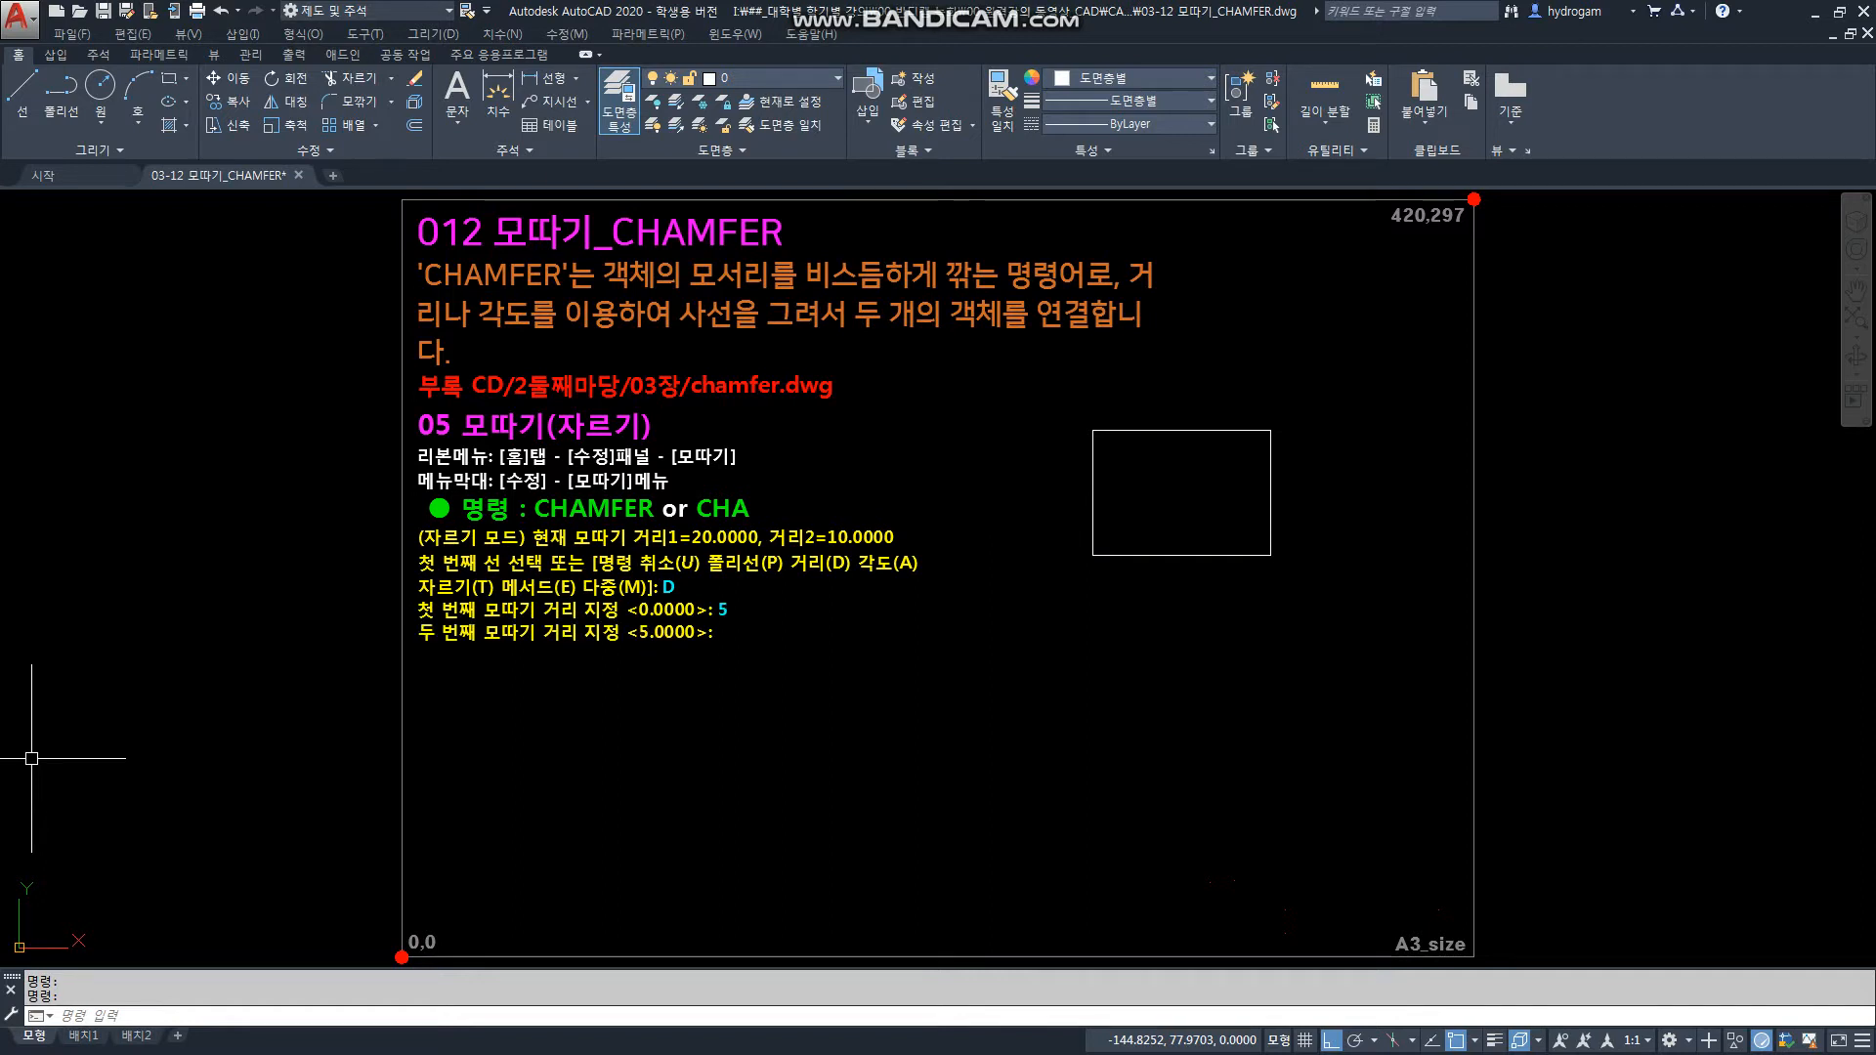
key("ctrl+y")
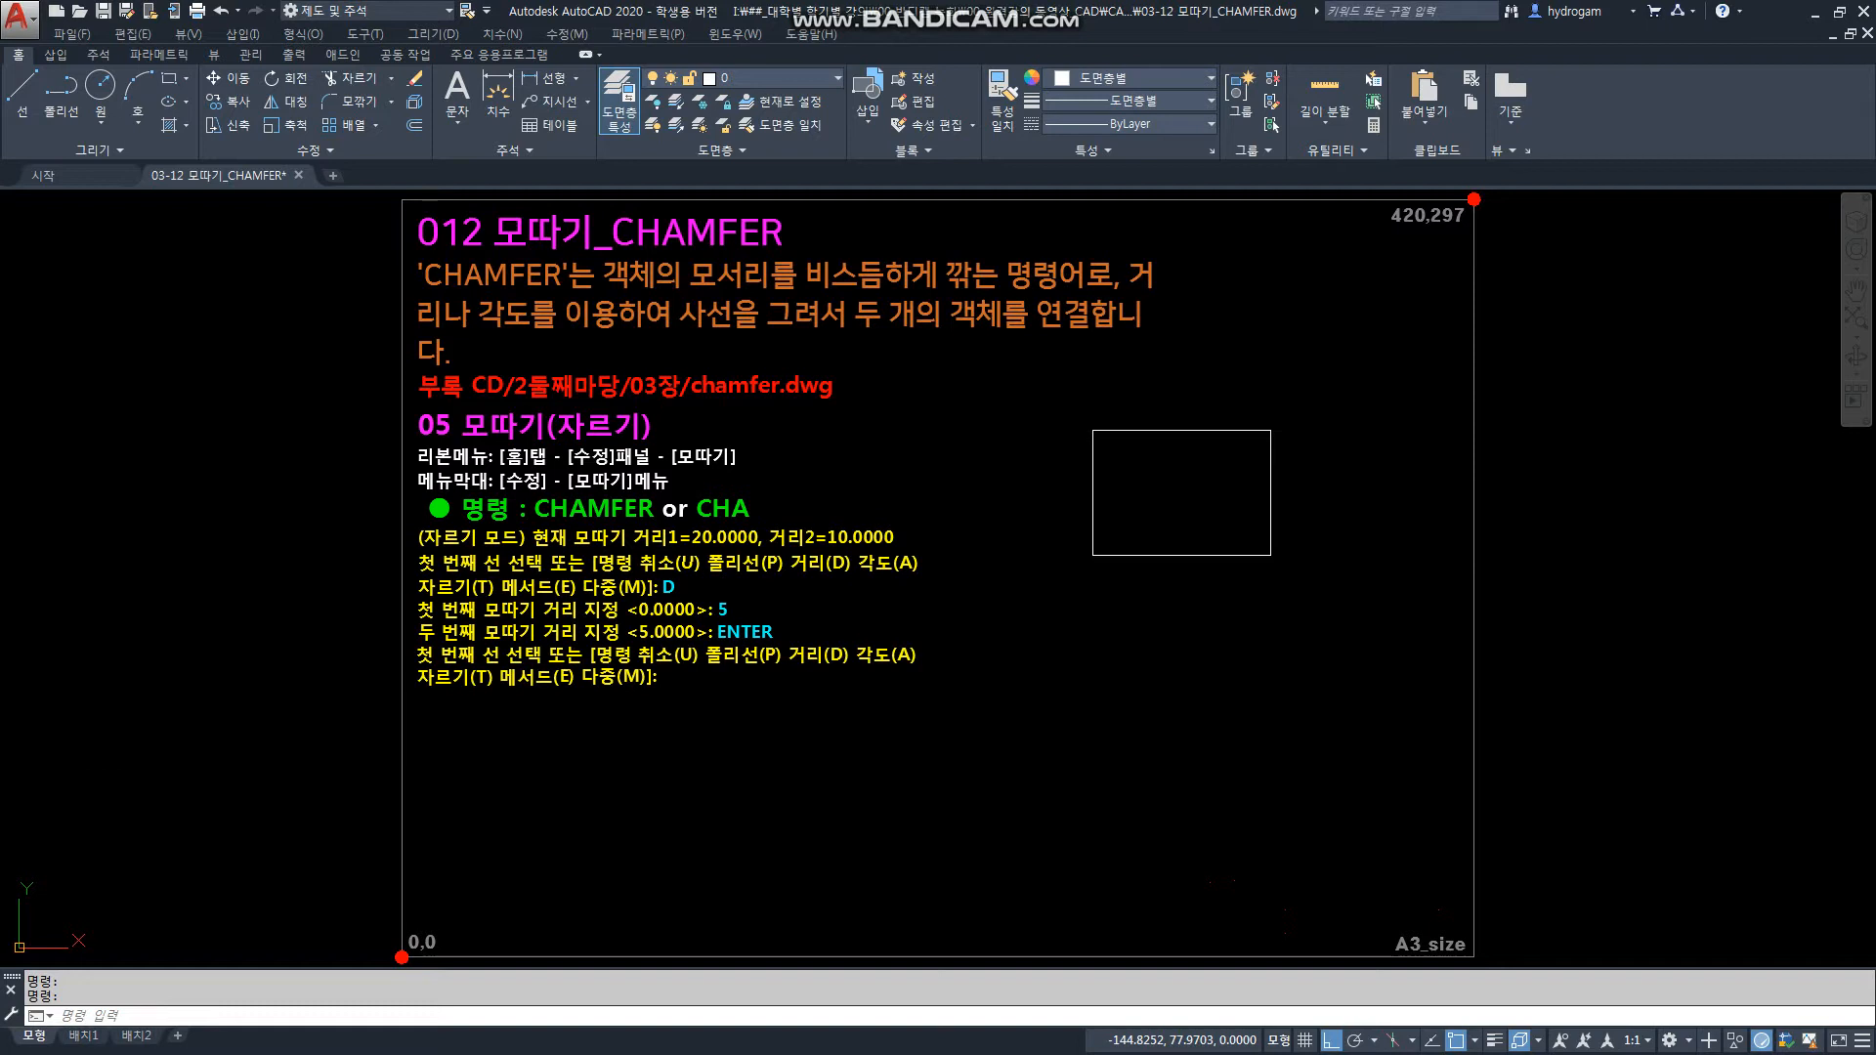
key("ctrl+y")
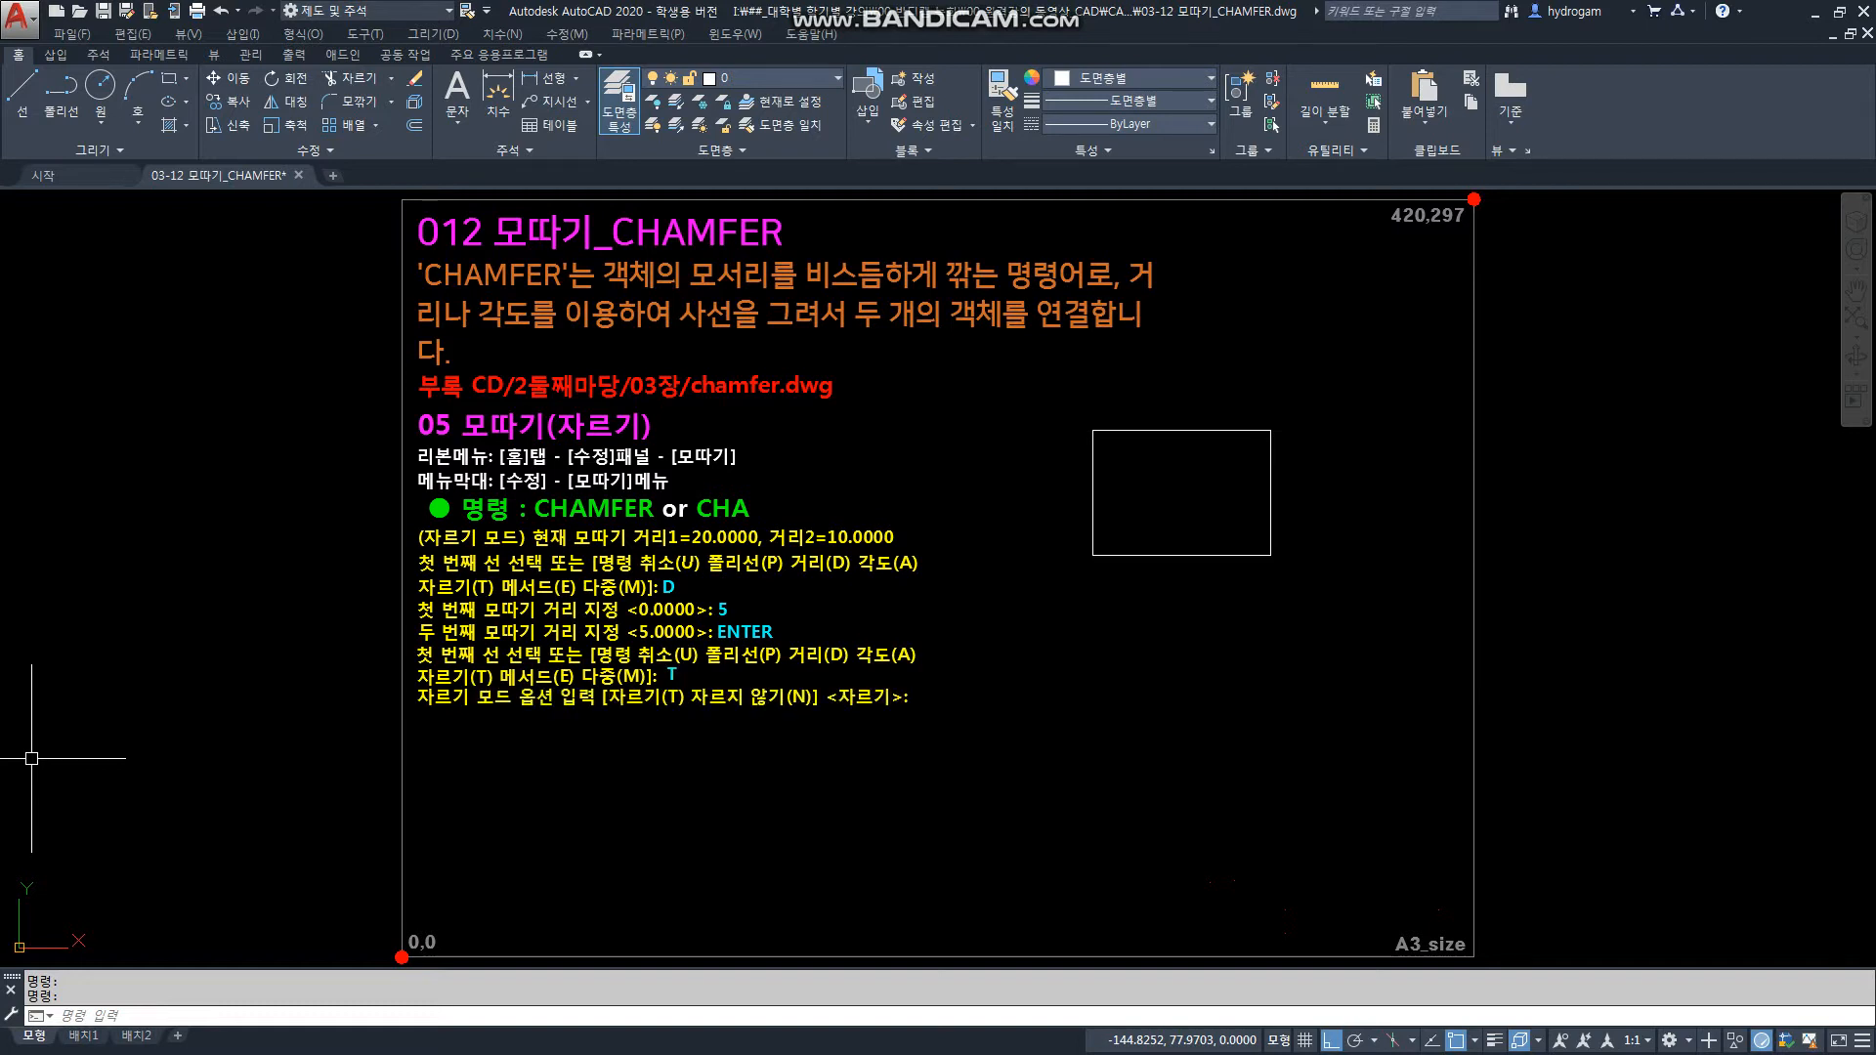
key("ctrl+y")
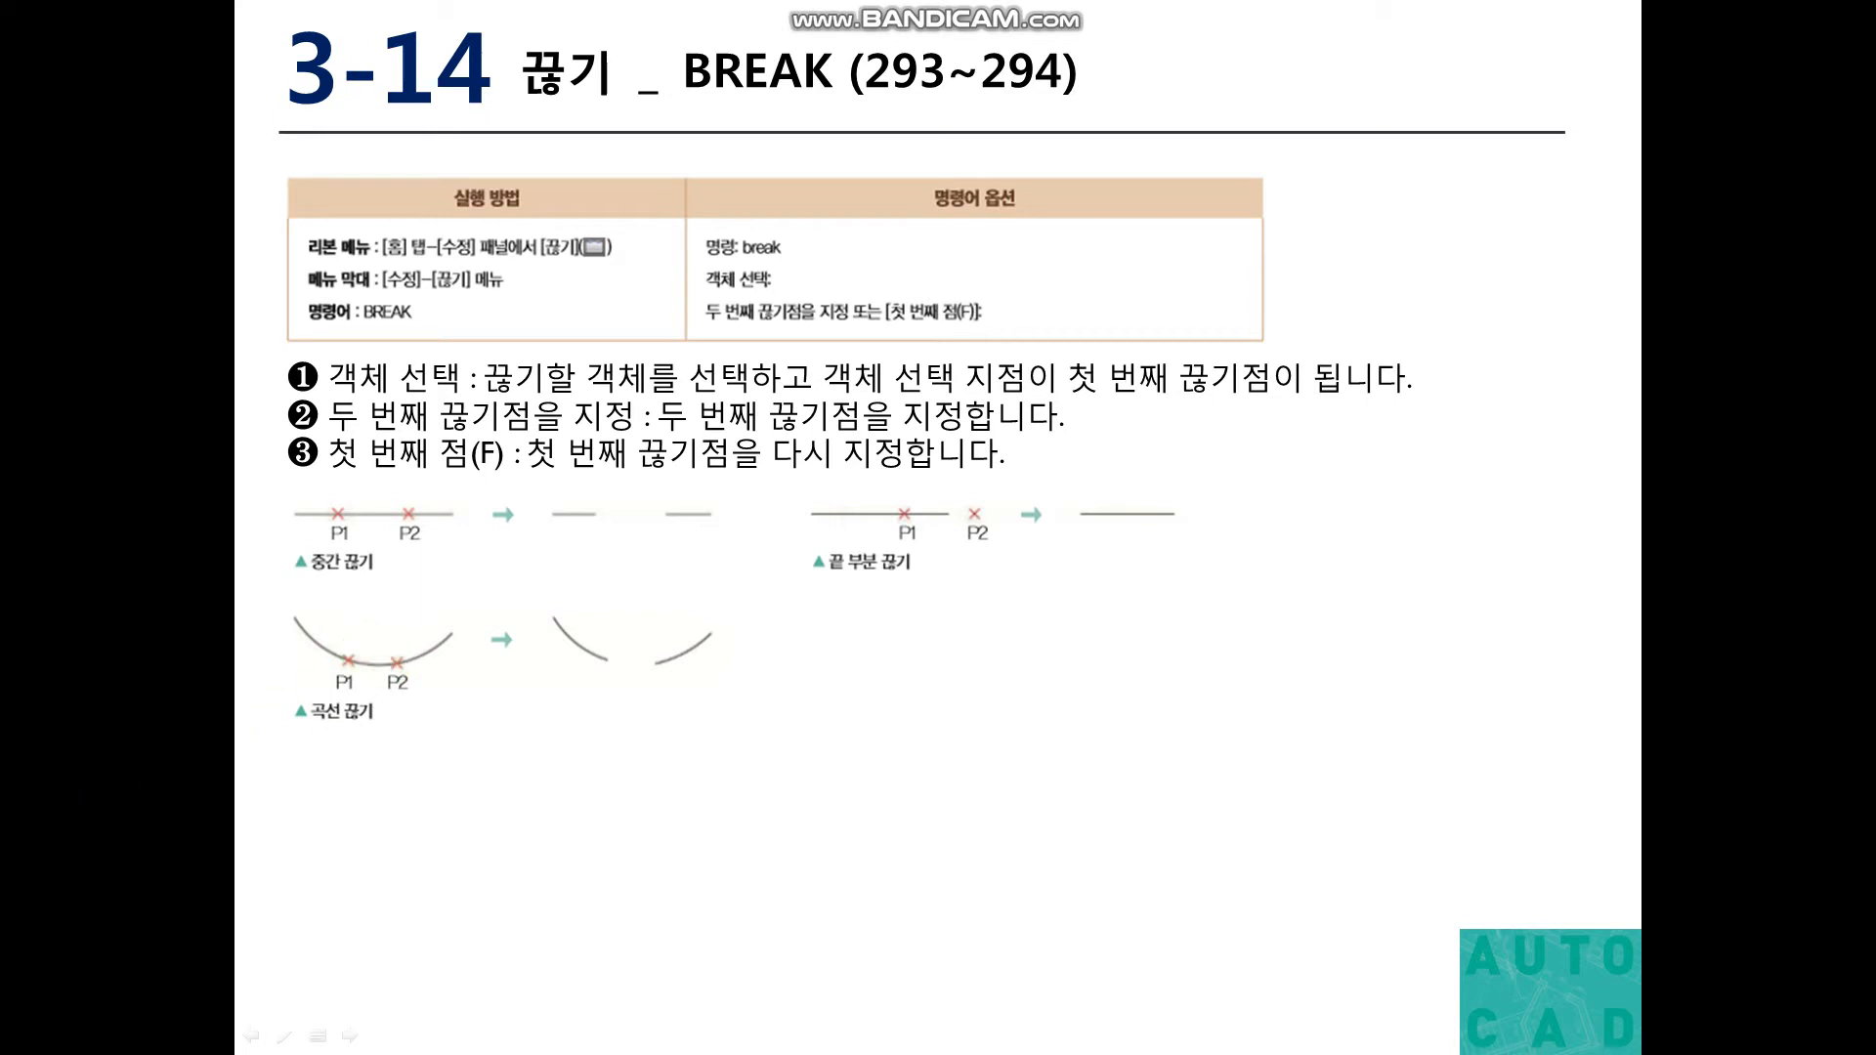
Switch from the slides to the BREAK drawing in AutoCAD and examine where the Break command sits among the Modify commands
key("alt+Tab")
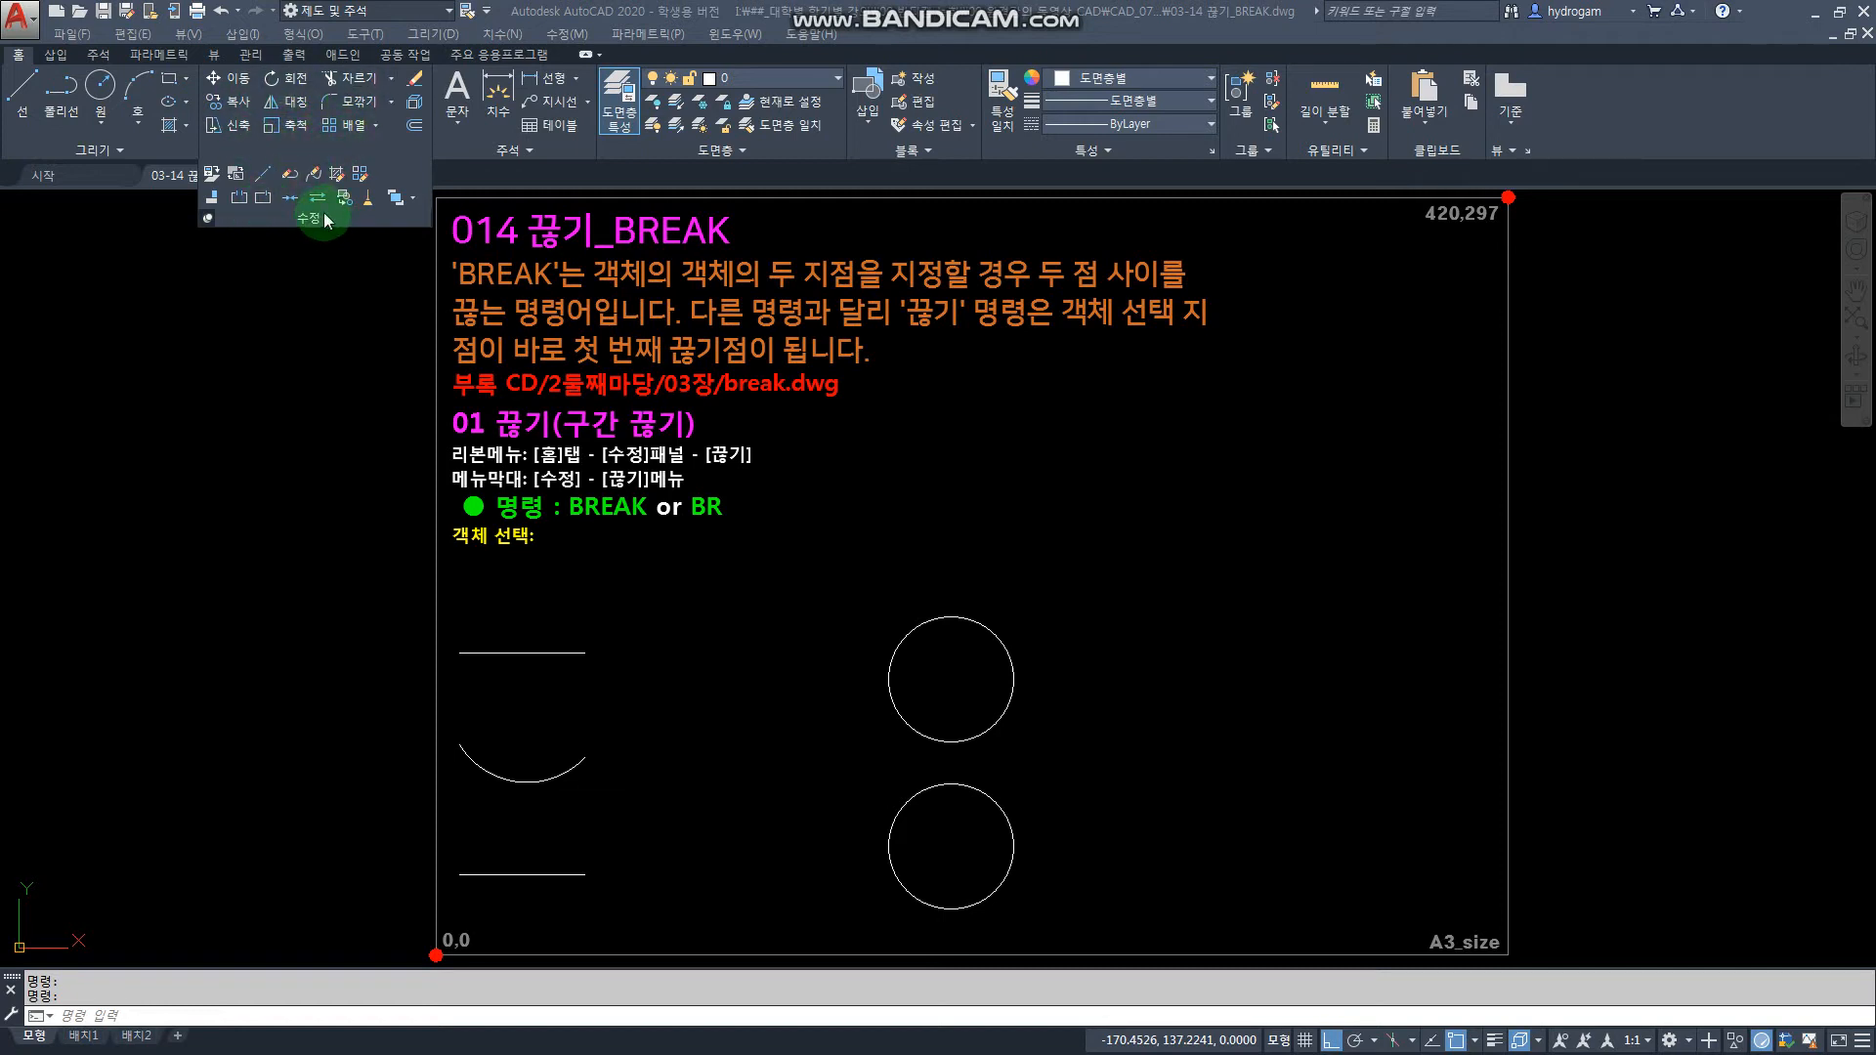
left_click(208, 217)
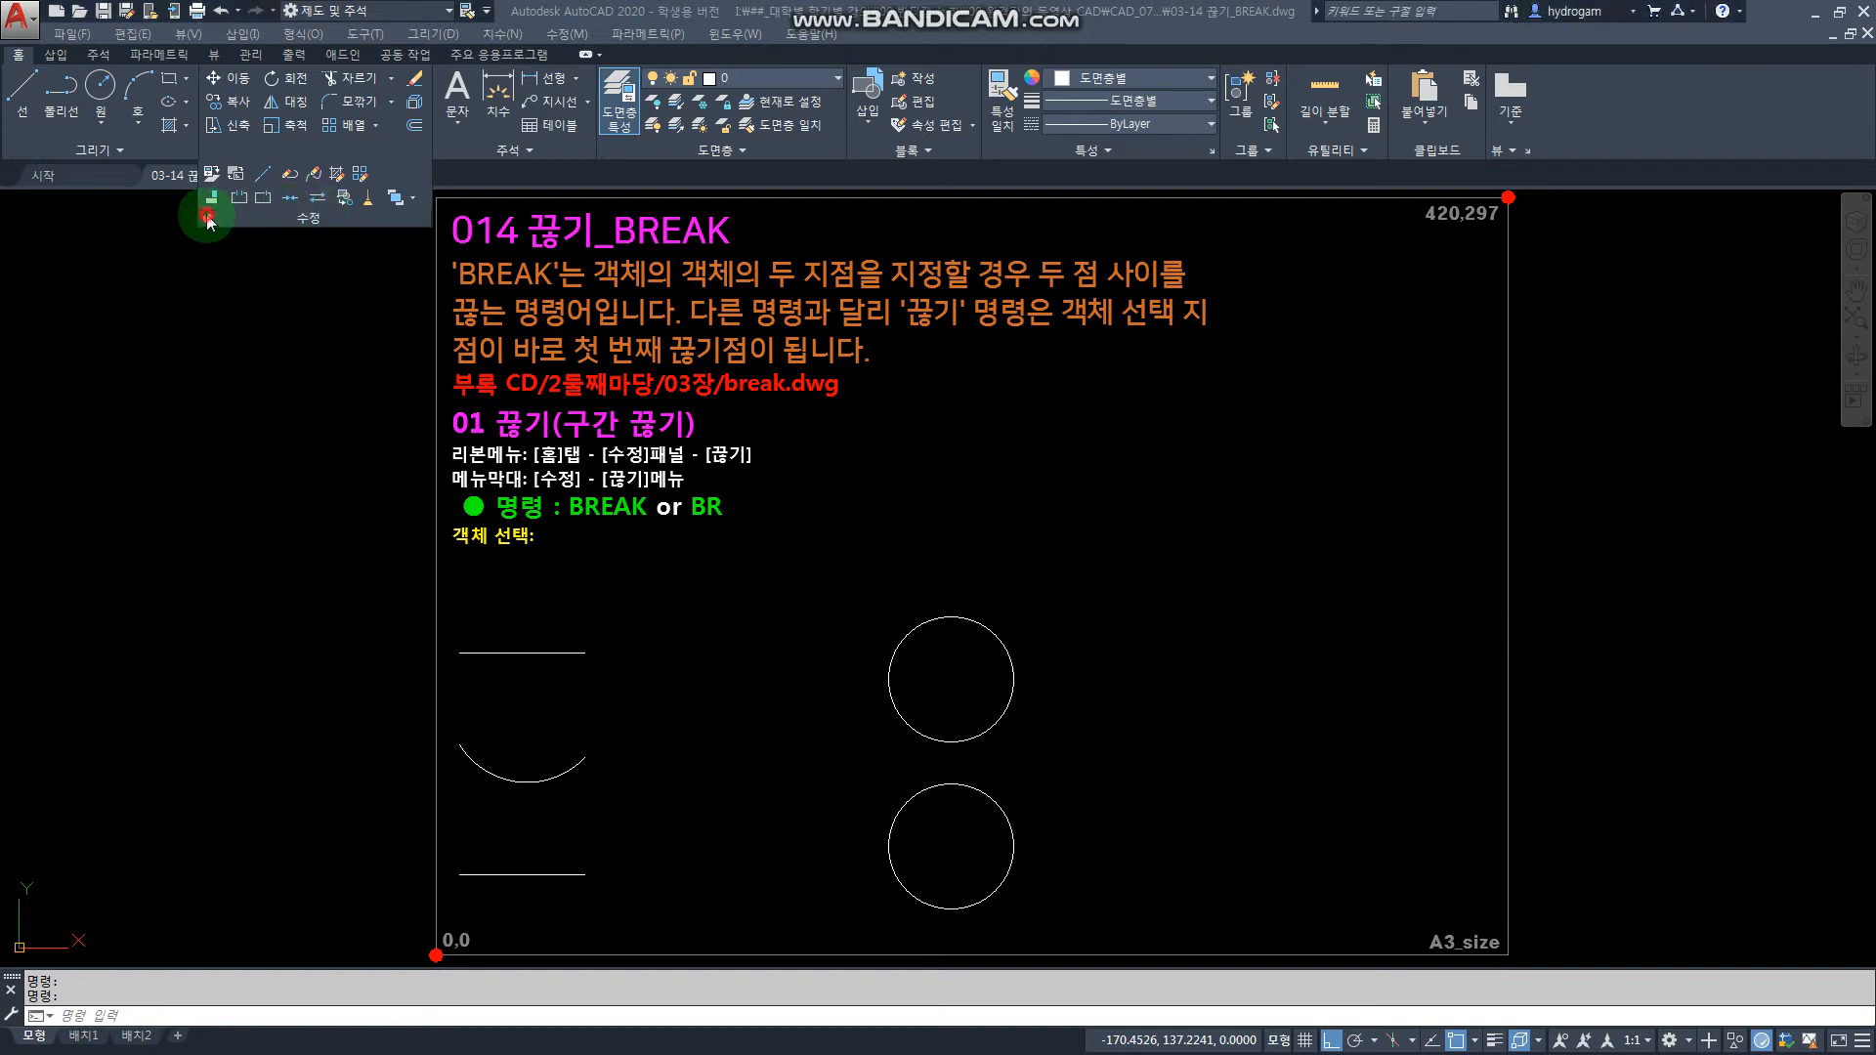
left_click(248, 280)
left_click(186, 348)
left_click(314, 155)
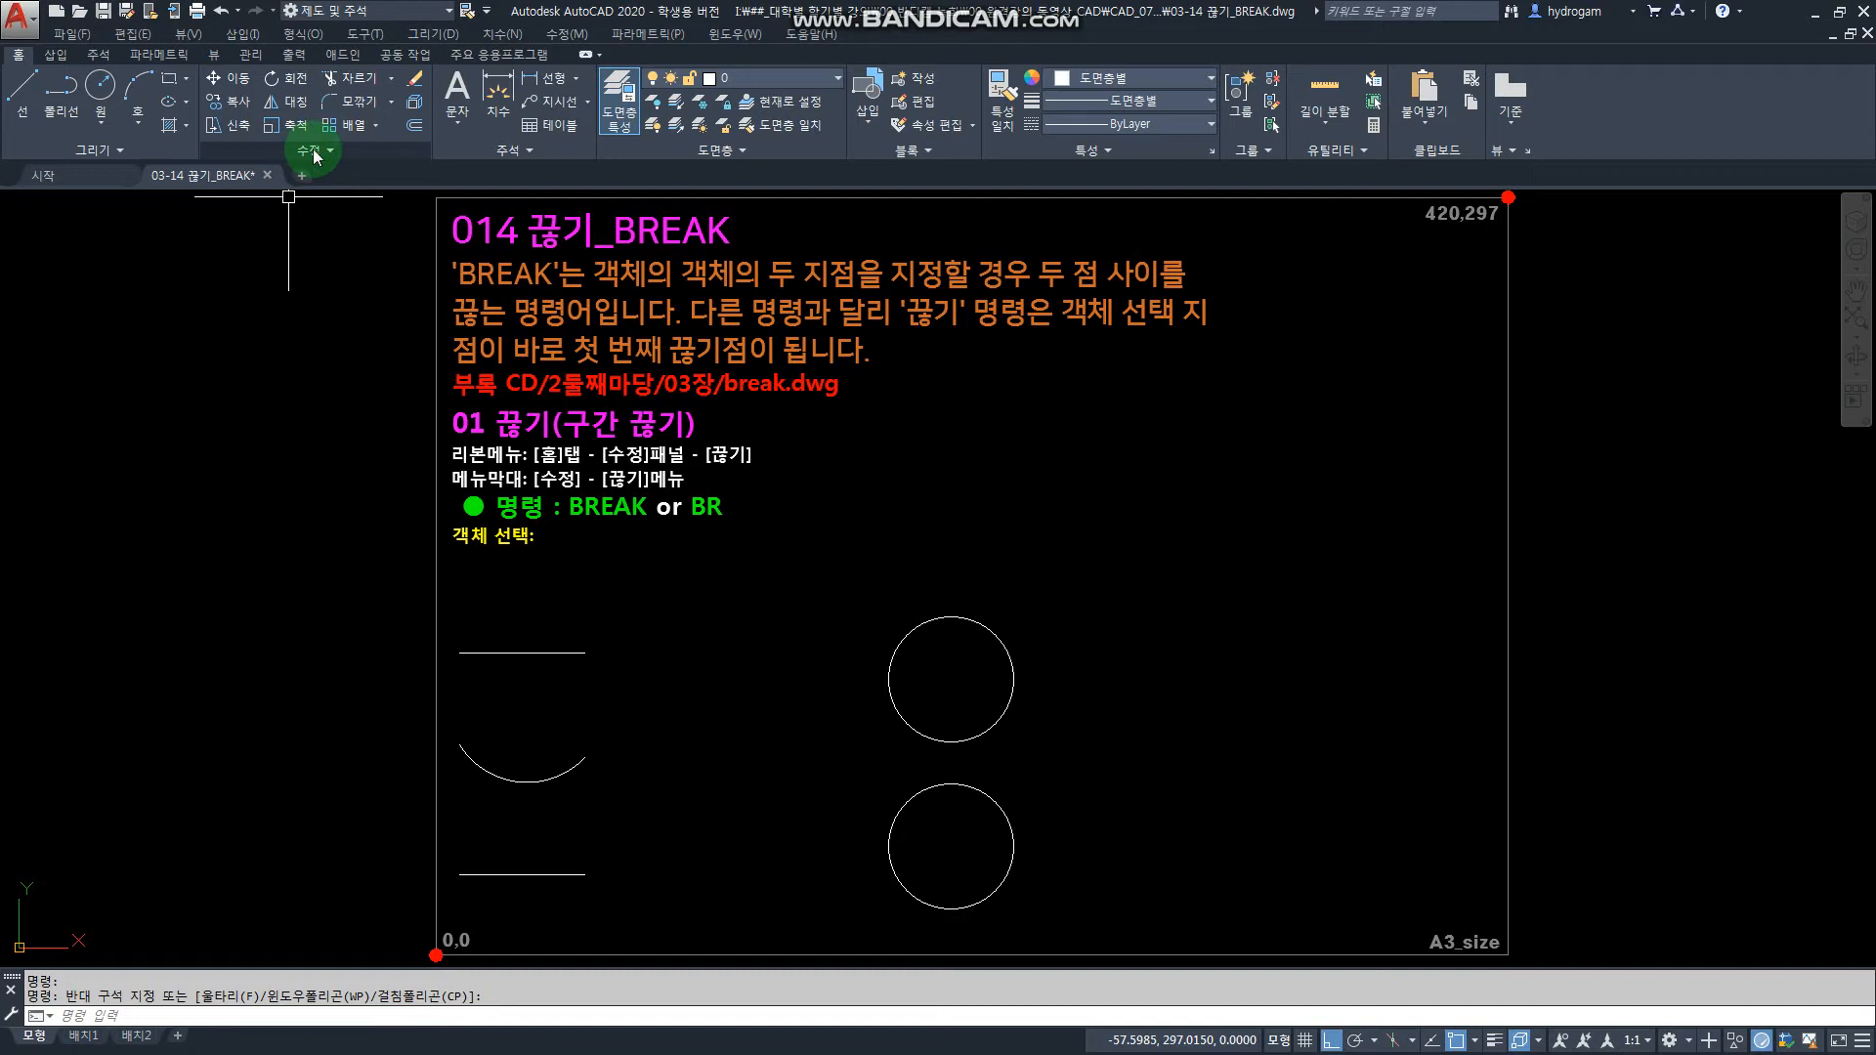
left_click(314, 154)
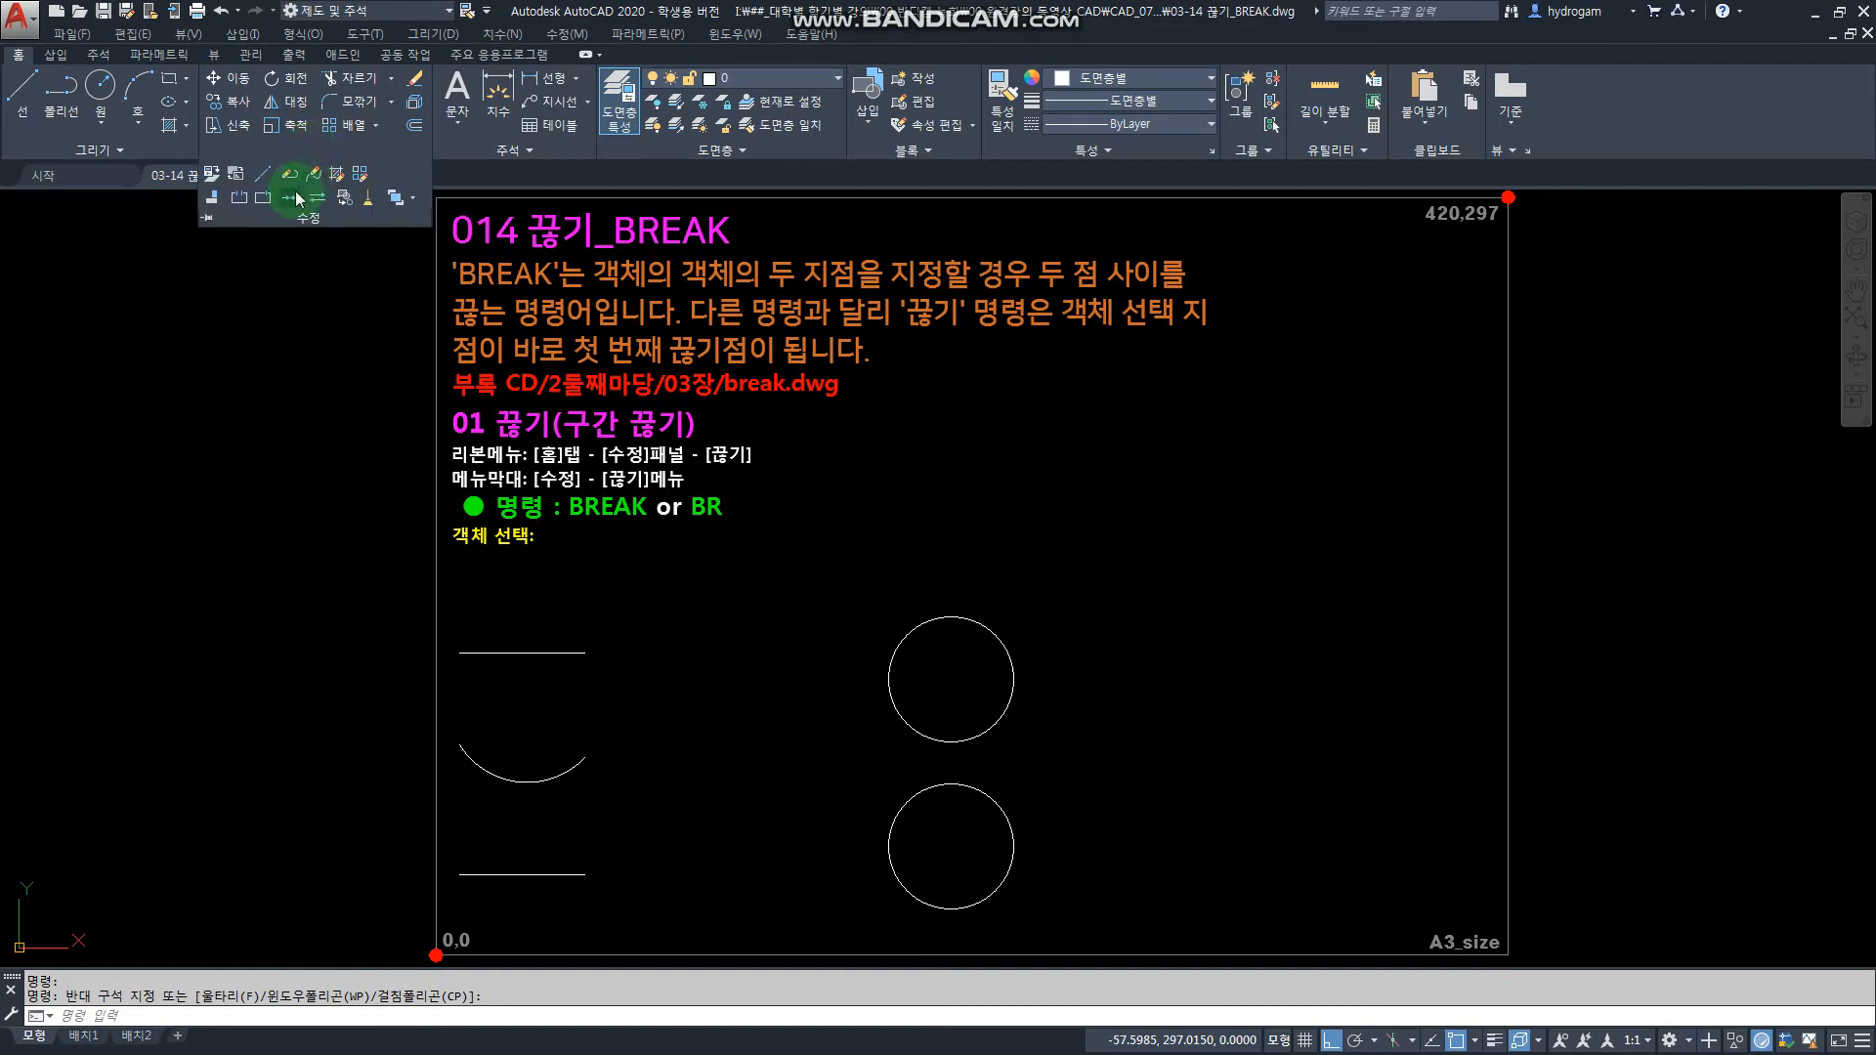
left_click(237, 200)
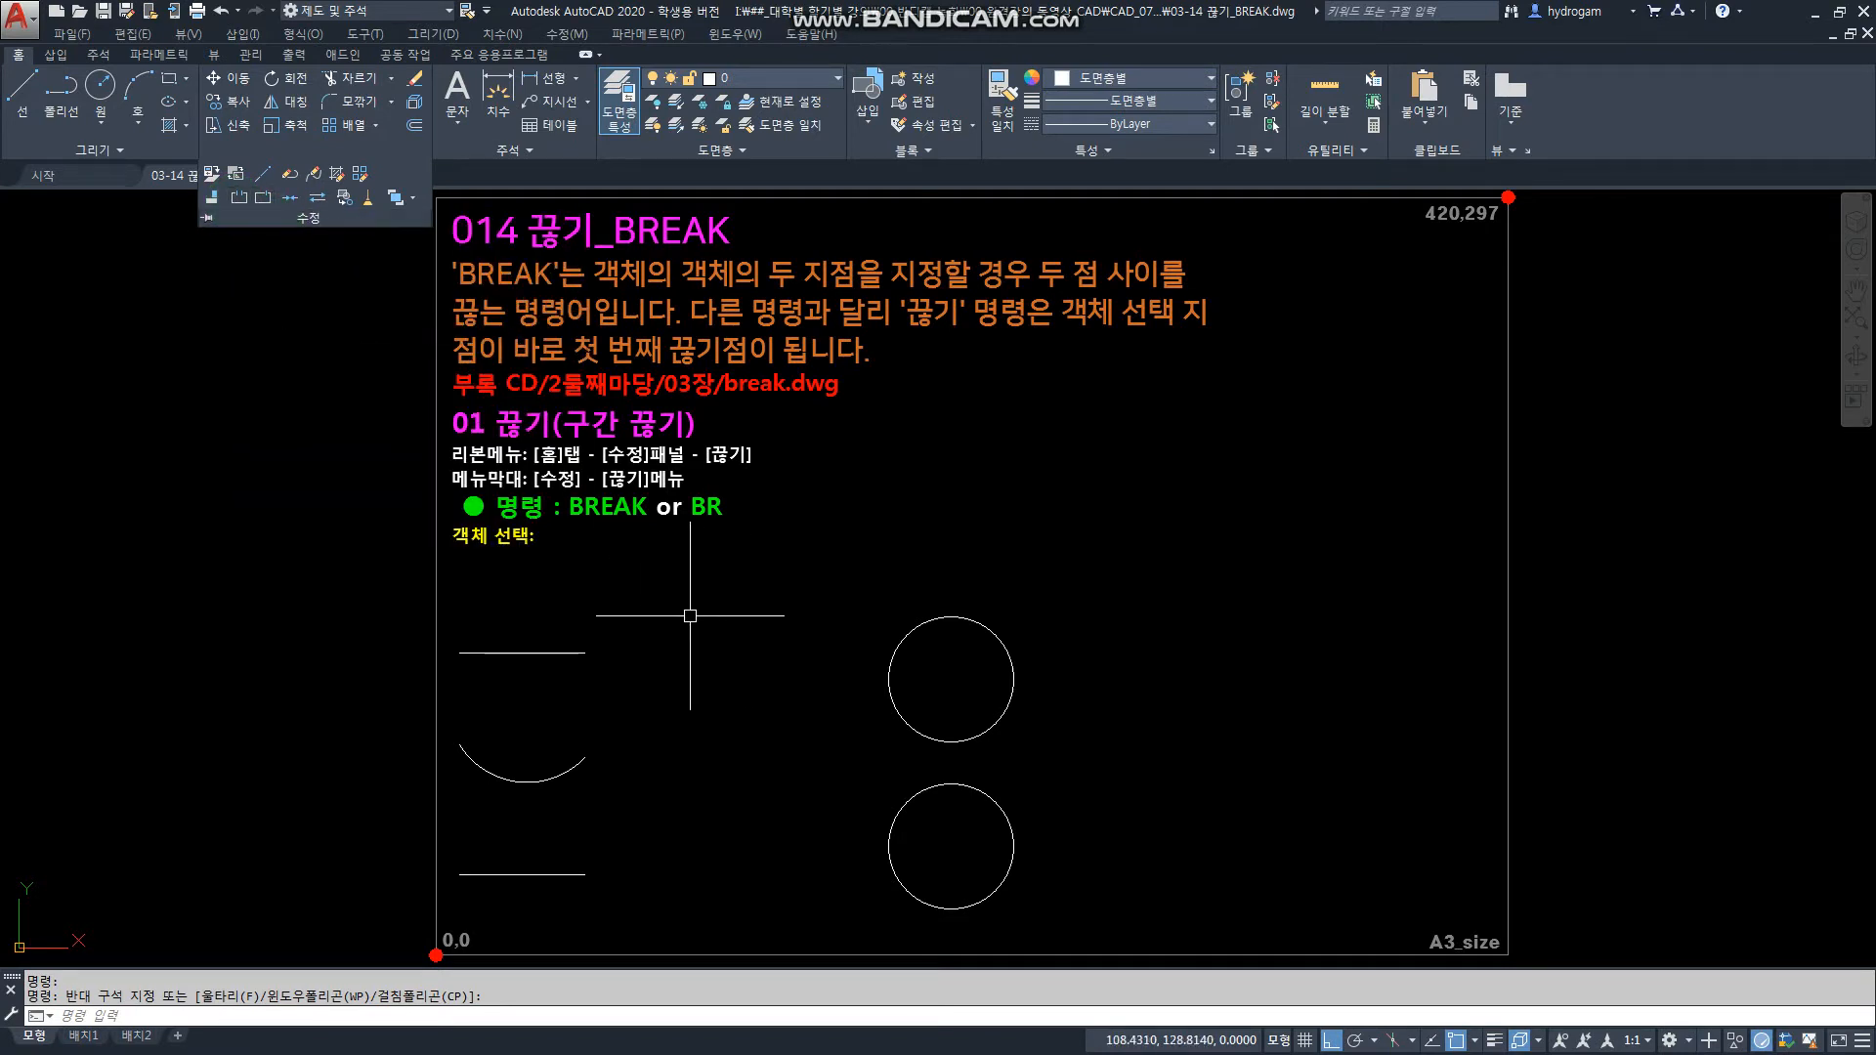
left_click(311, 151)
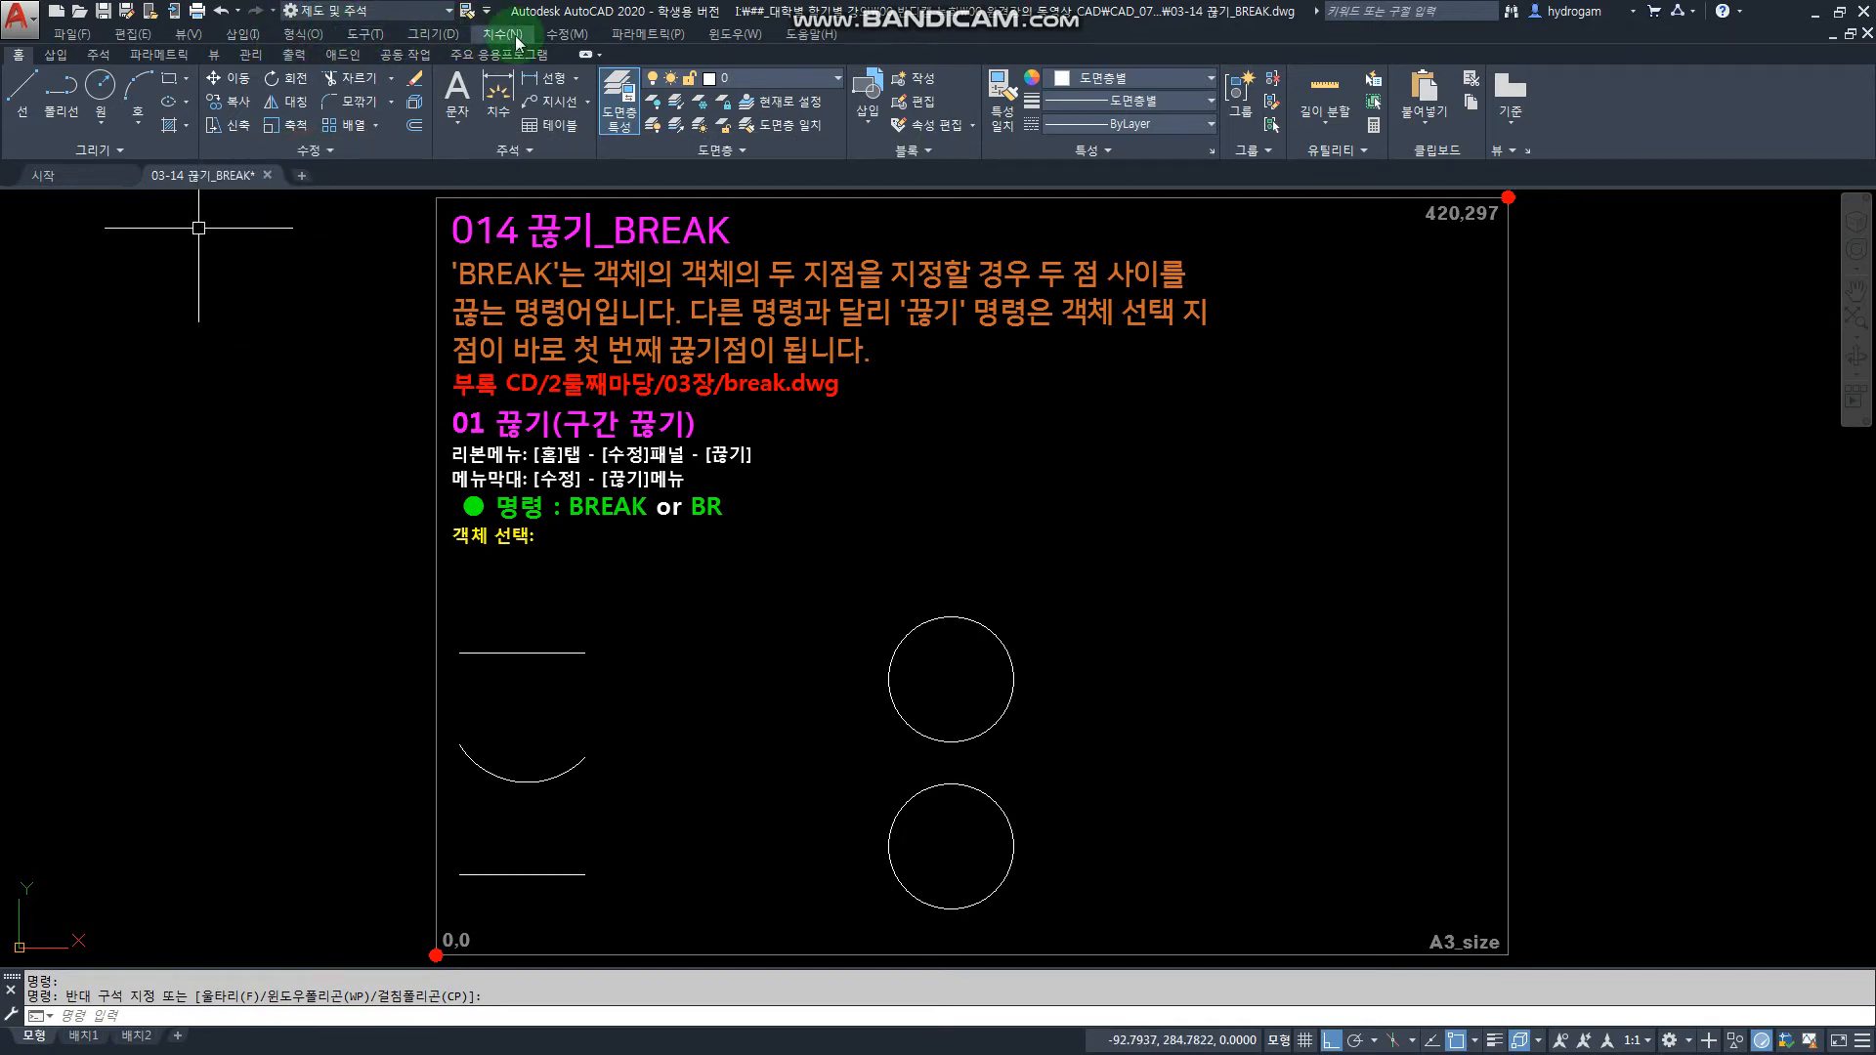
left_click(552, 39)
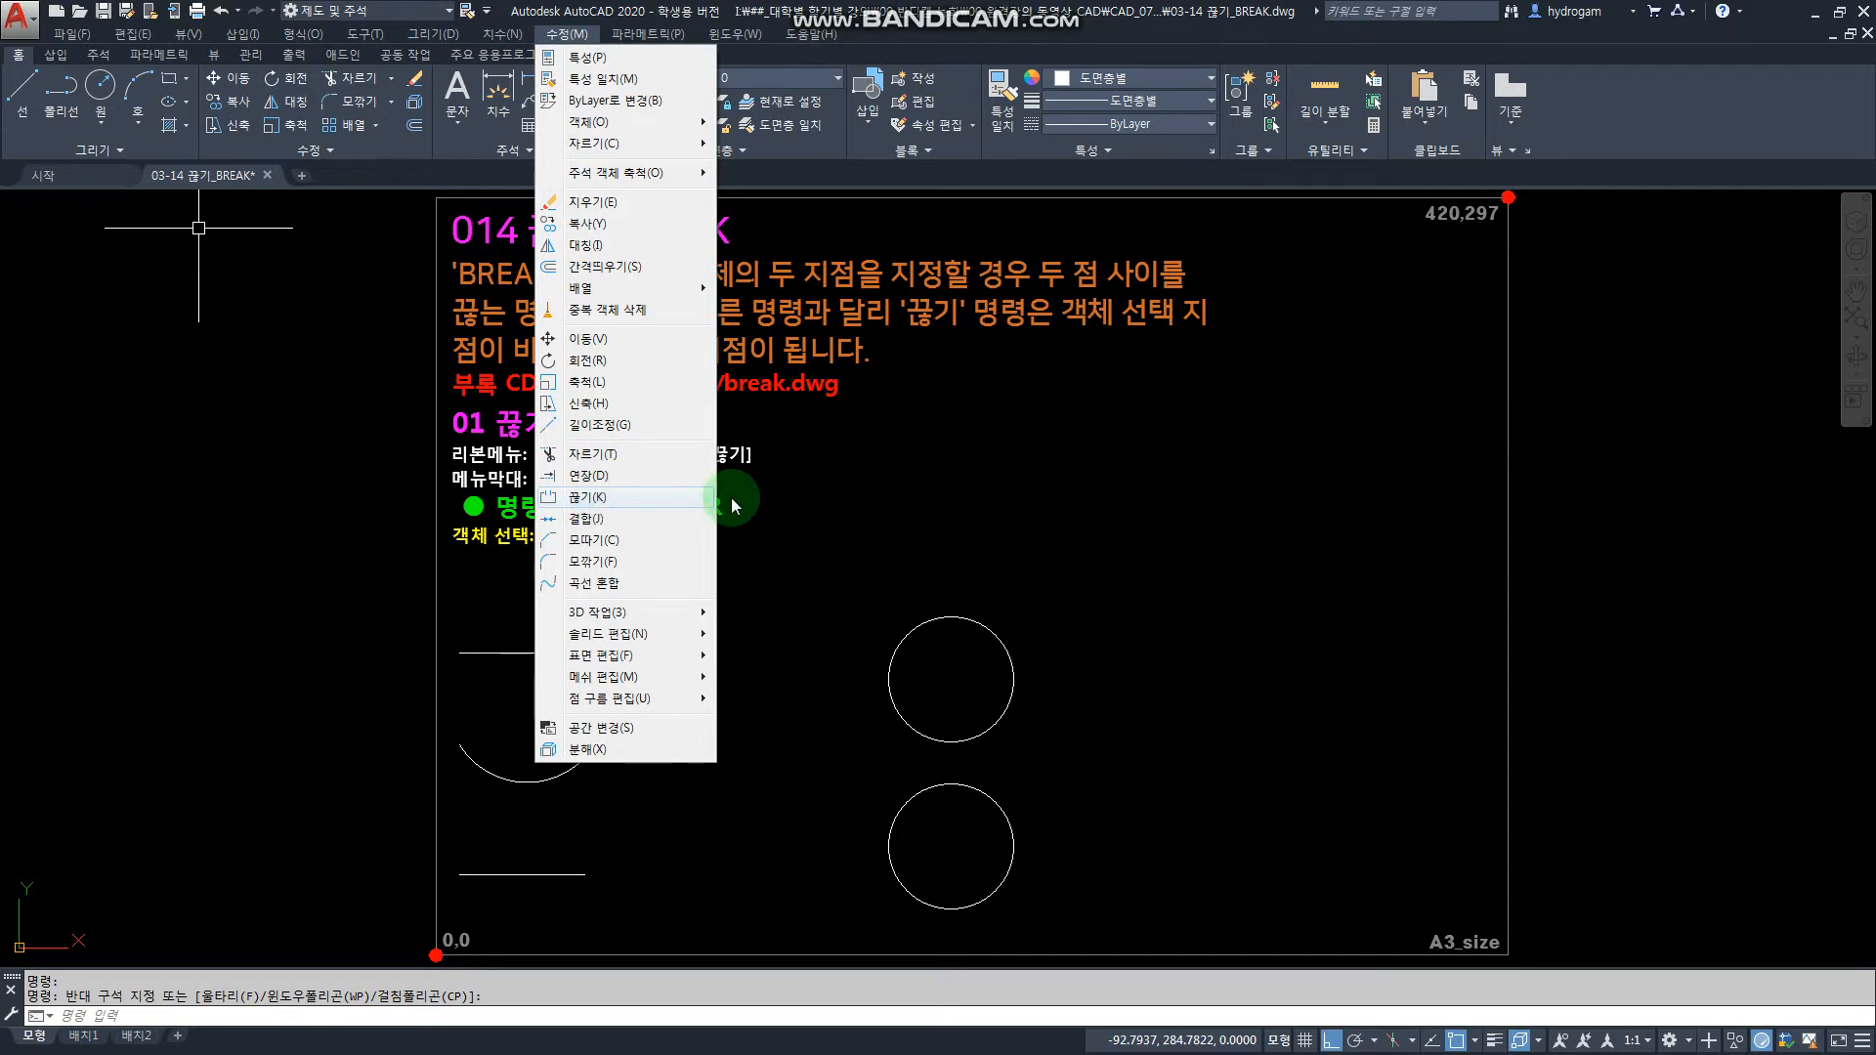
left_click(787, 499)
left_click(738, 557)
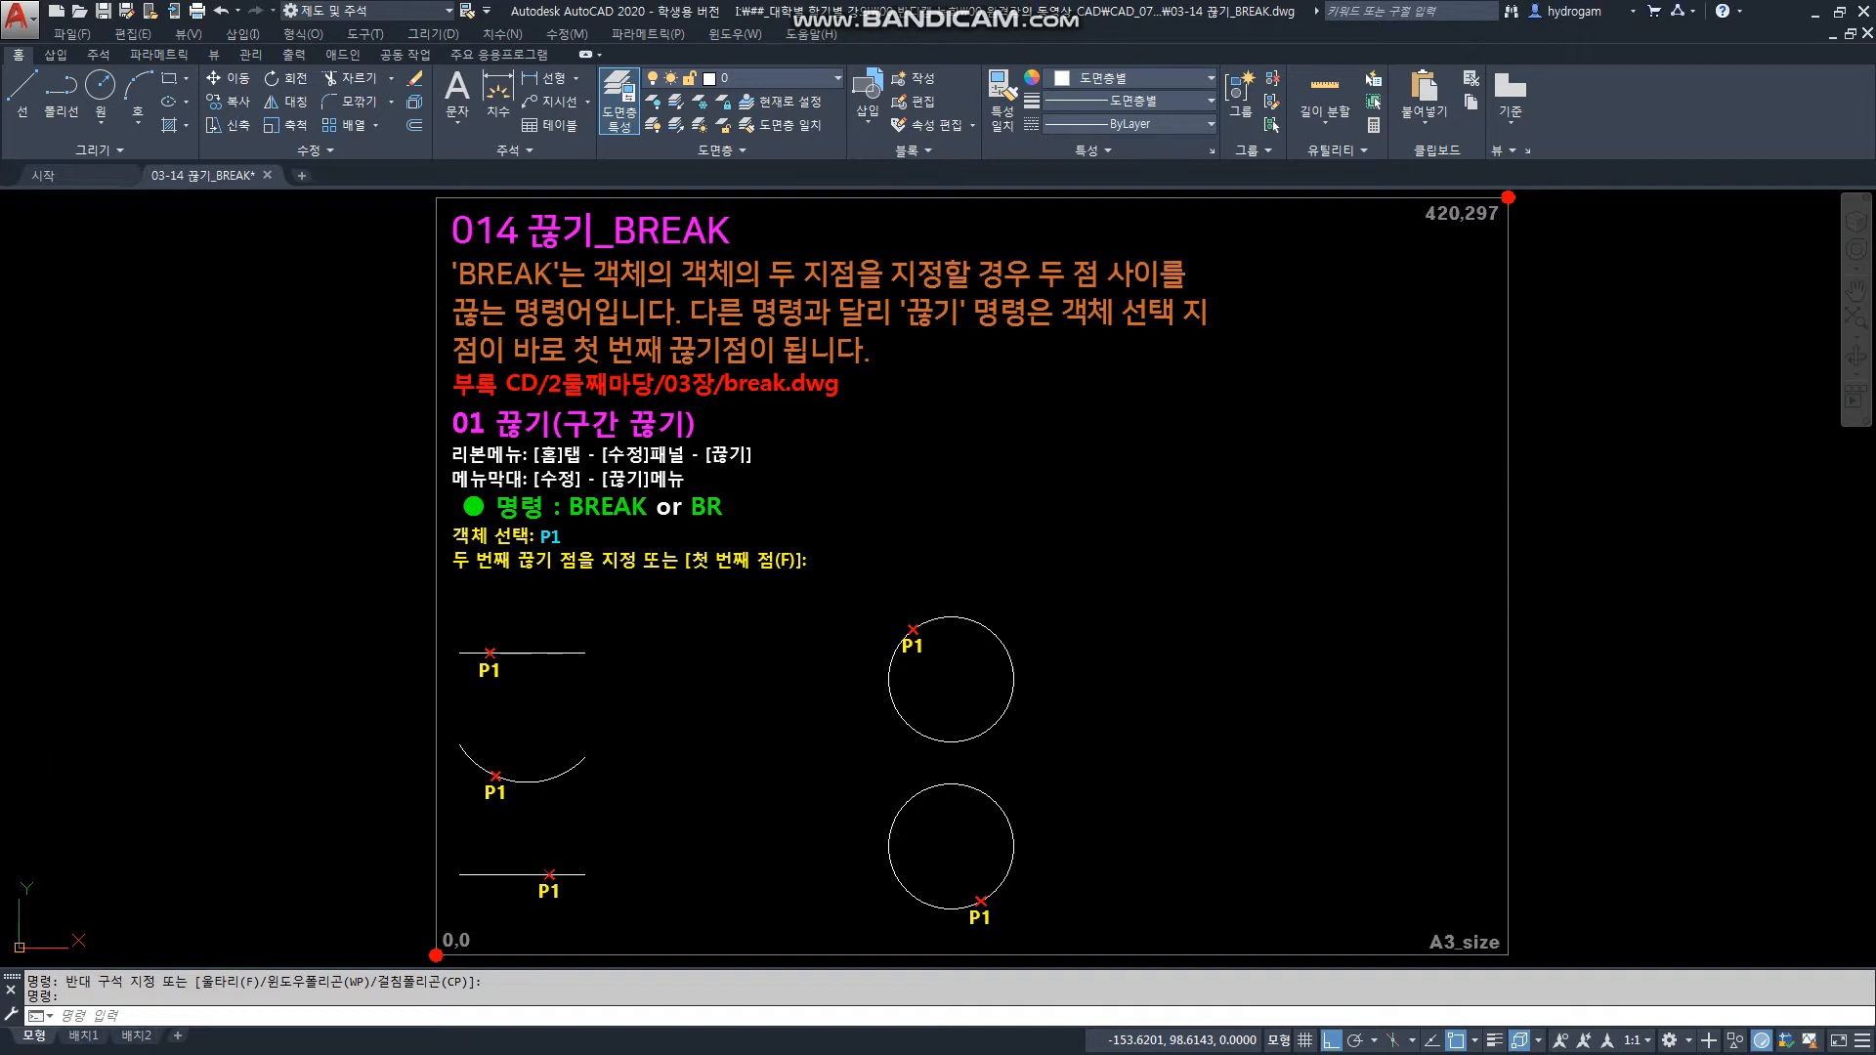
Restore the remaining notes of the BREAK examples, including the P2 break points, the results and the option F section
key("ctrl+z")
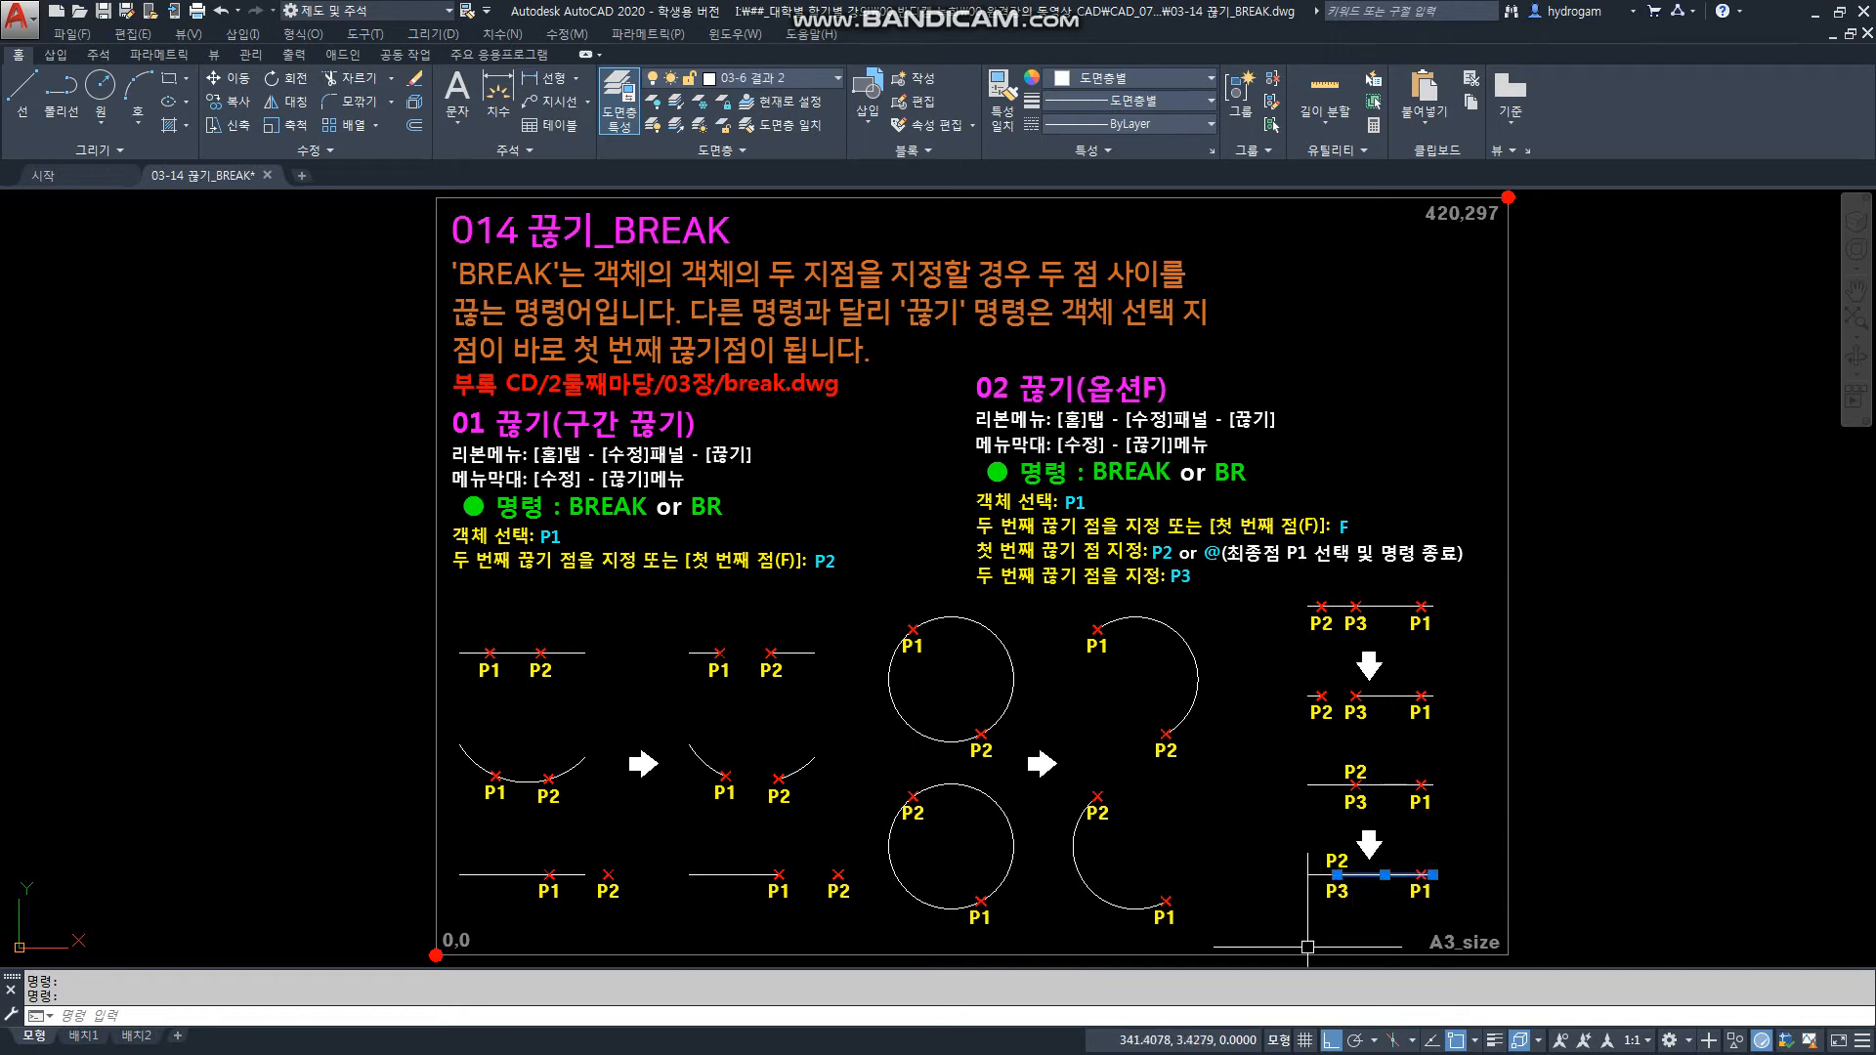
Select the pieces of the lowest option F result line to examine where it is split at P2/P3, then clear the selection
left_click(1308, 885)
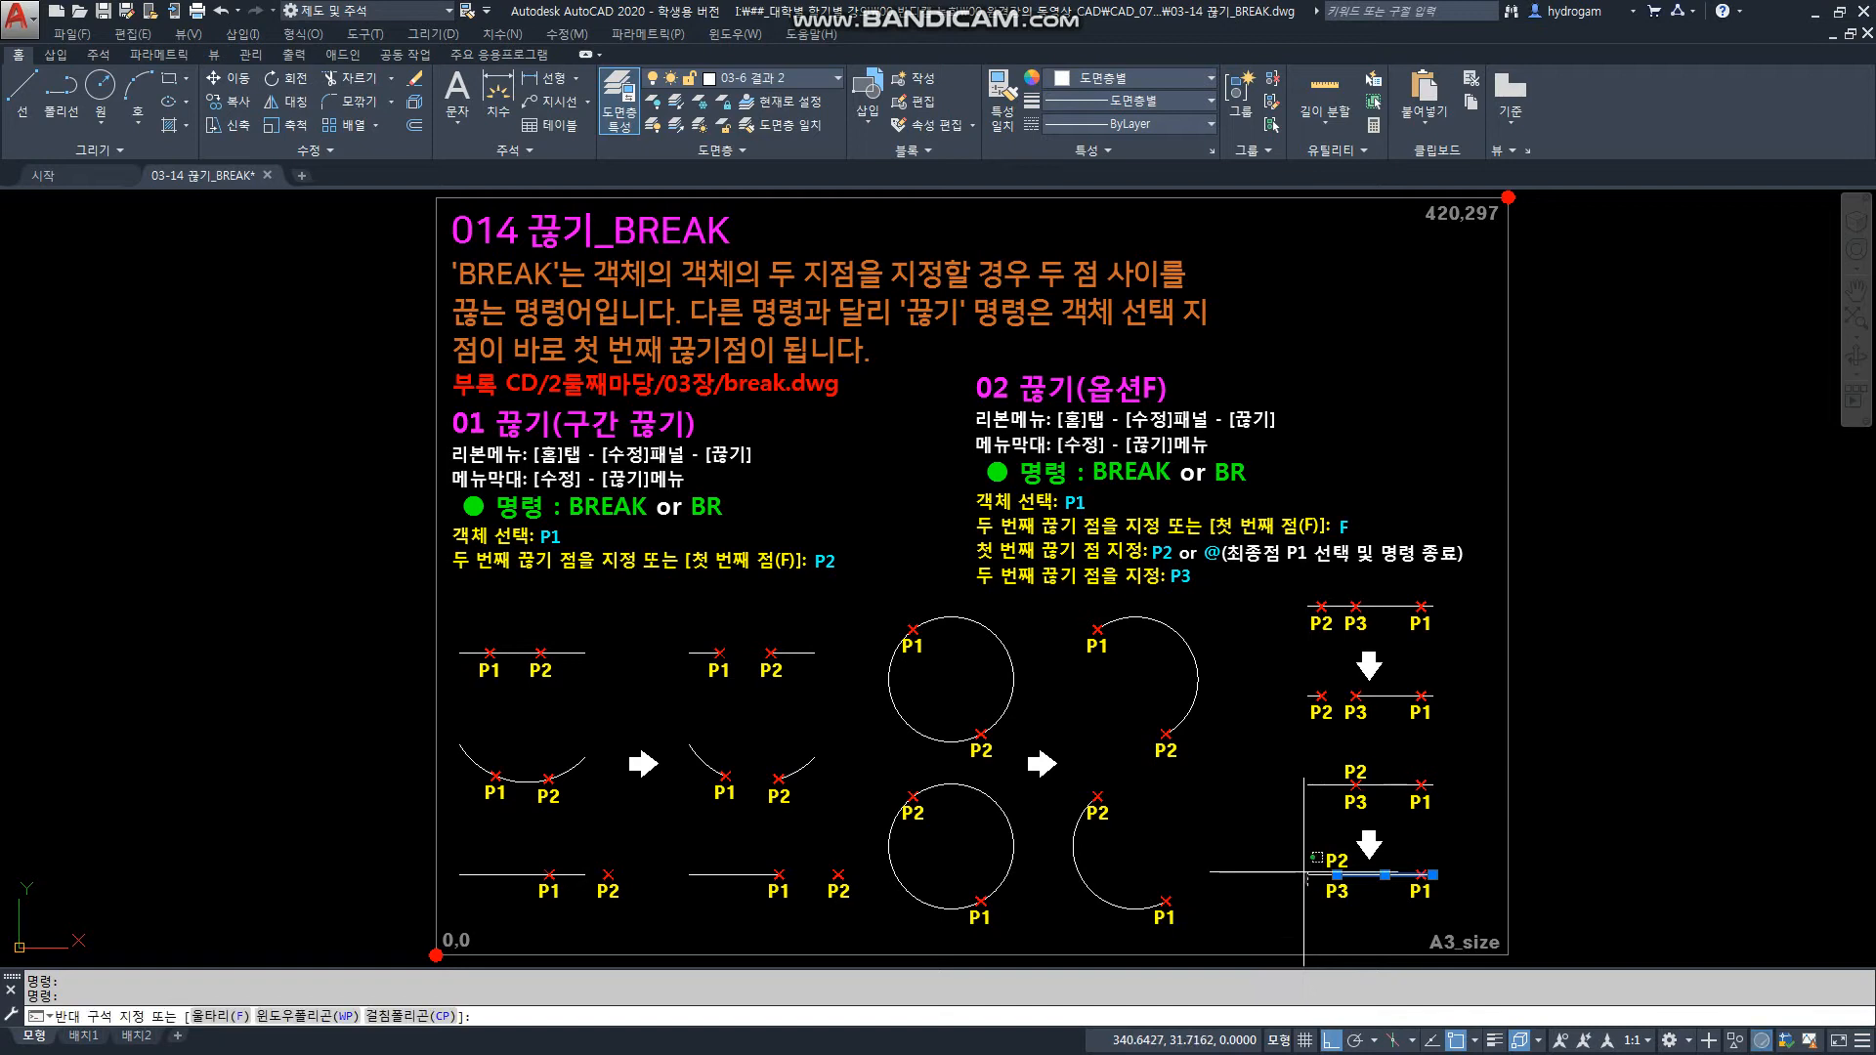
left_click(1297, 866)
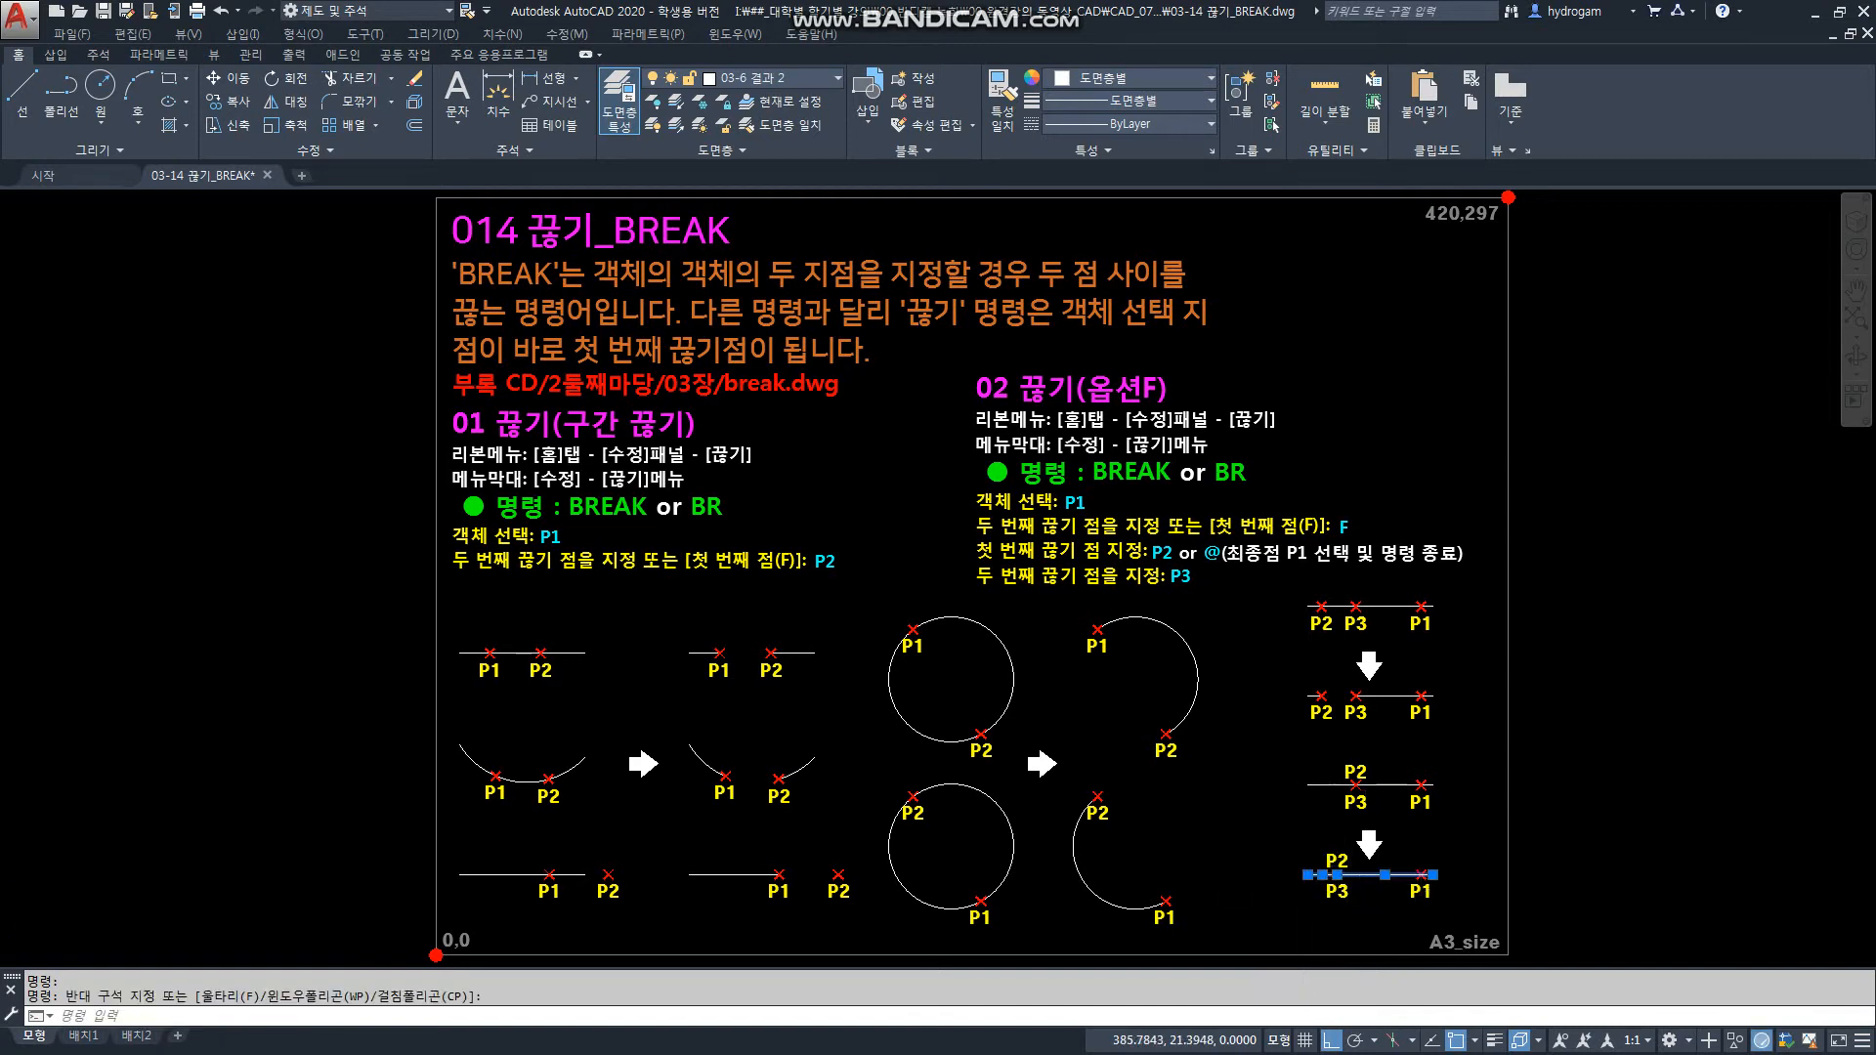
scroll(1419, 895, "up", 5)
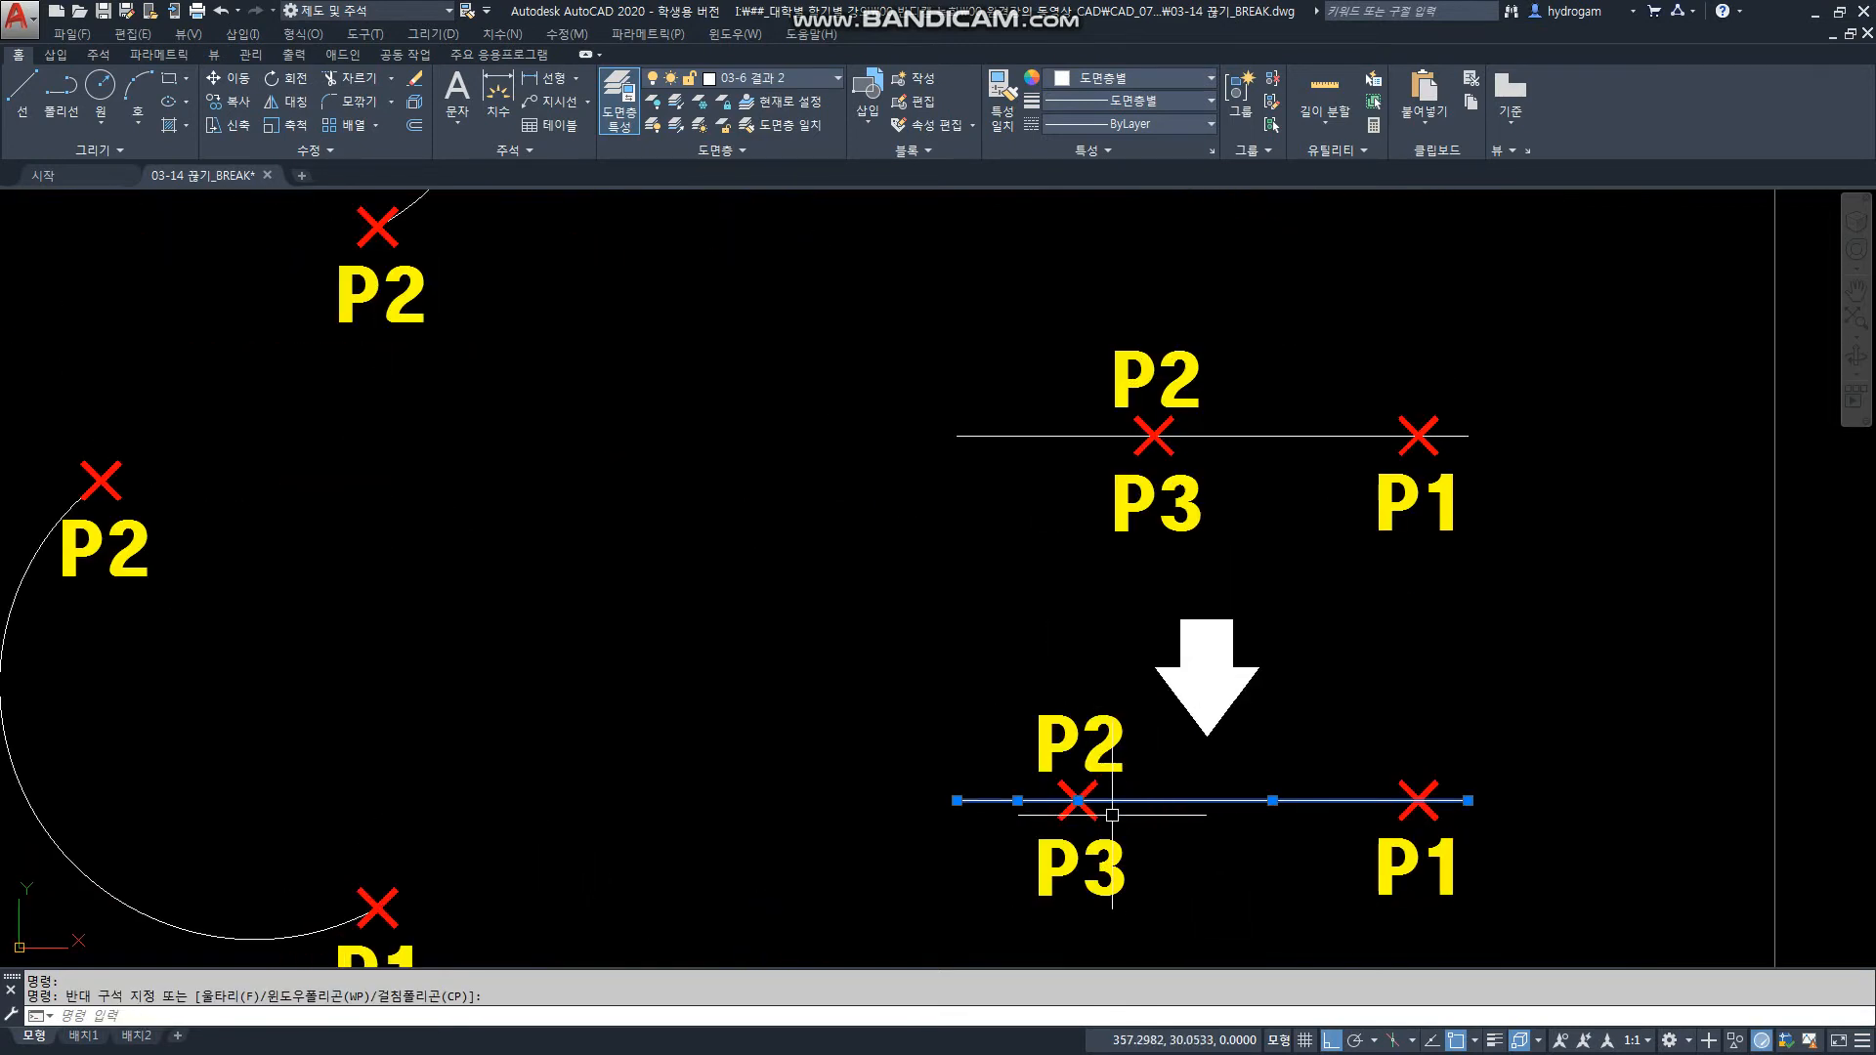
key("Escape")
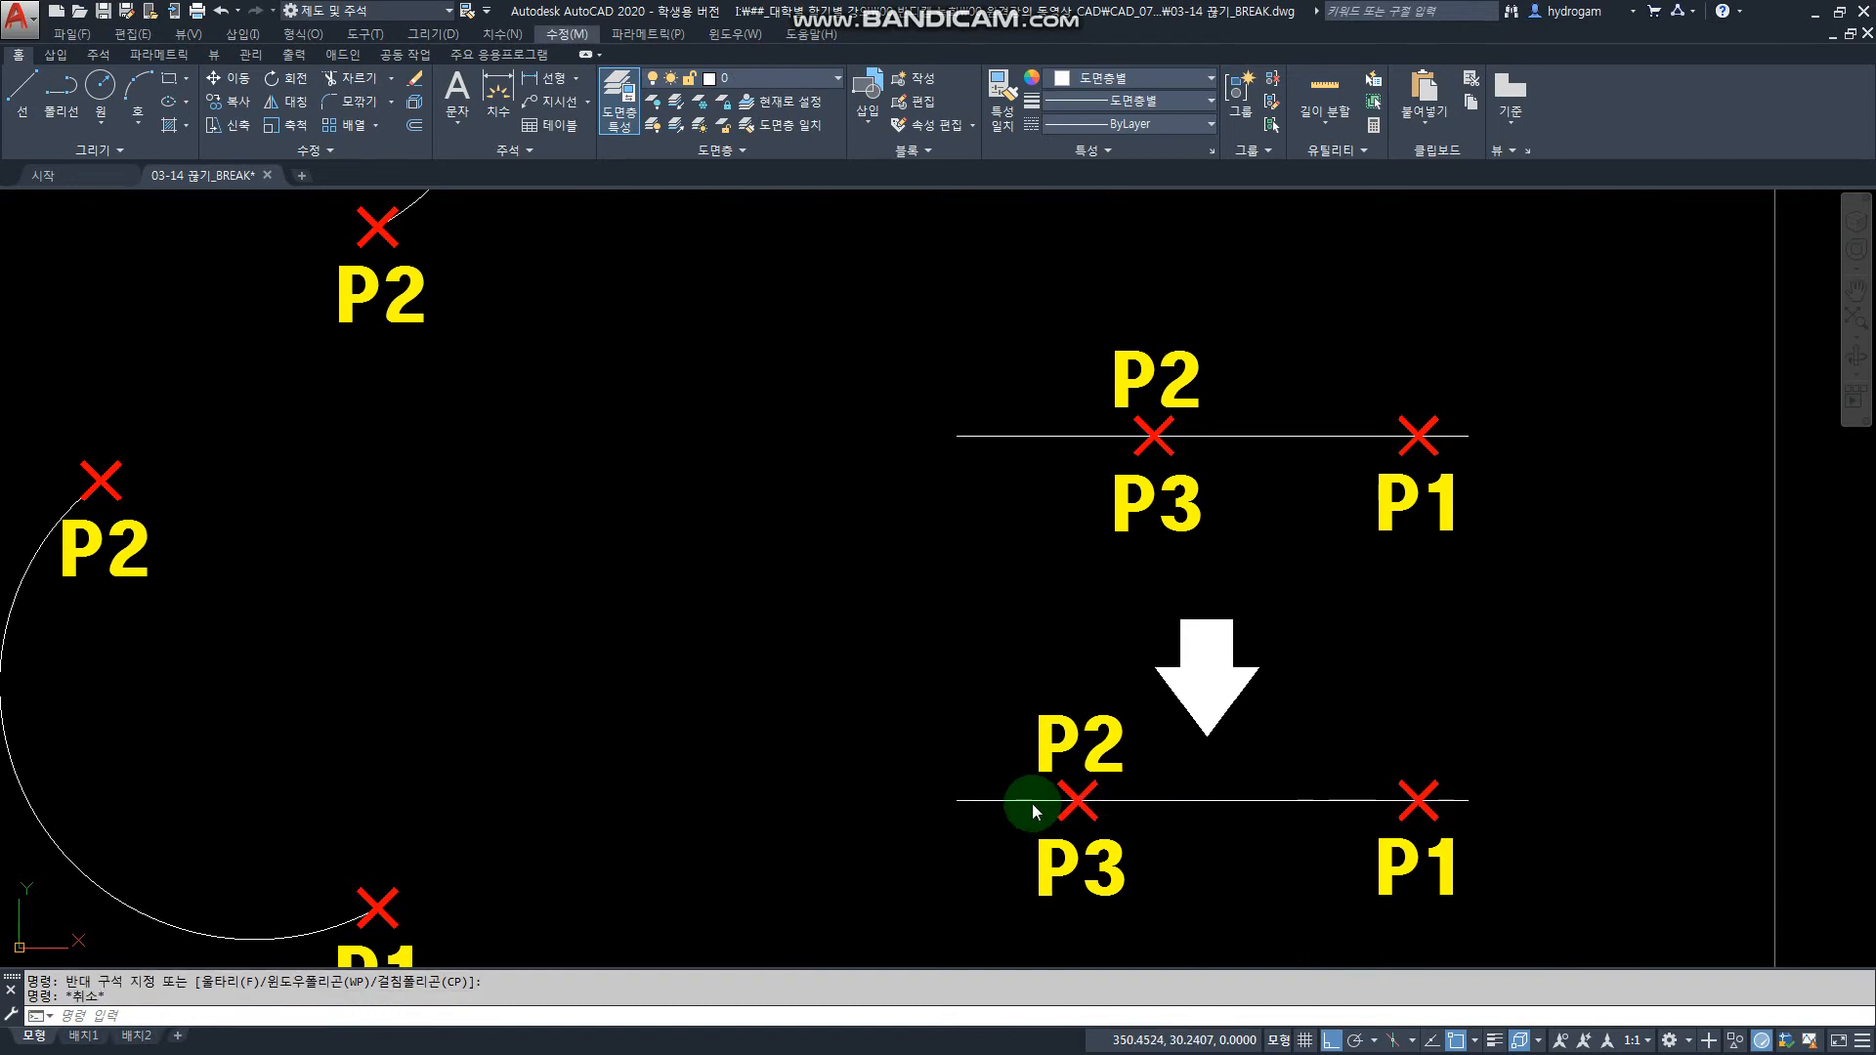
Move the short segment beyond P2/P3 in the lowest BREAK result line about 12.6 units straight up, away from the remaining line
left_click(1032, 801)
type("m")
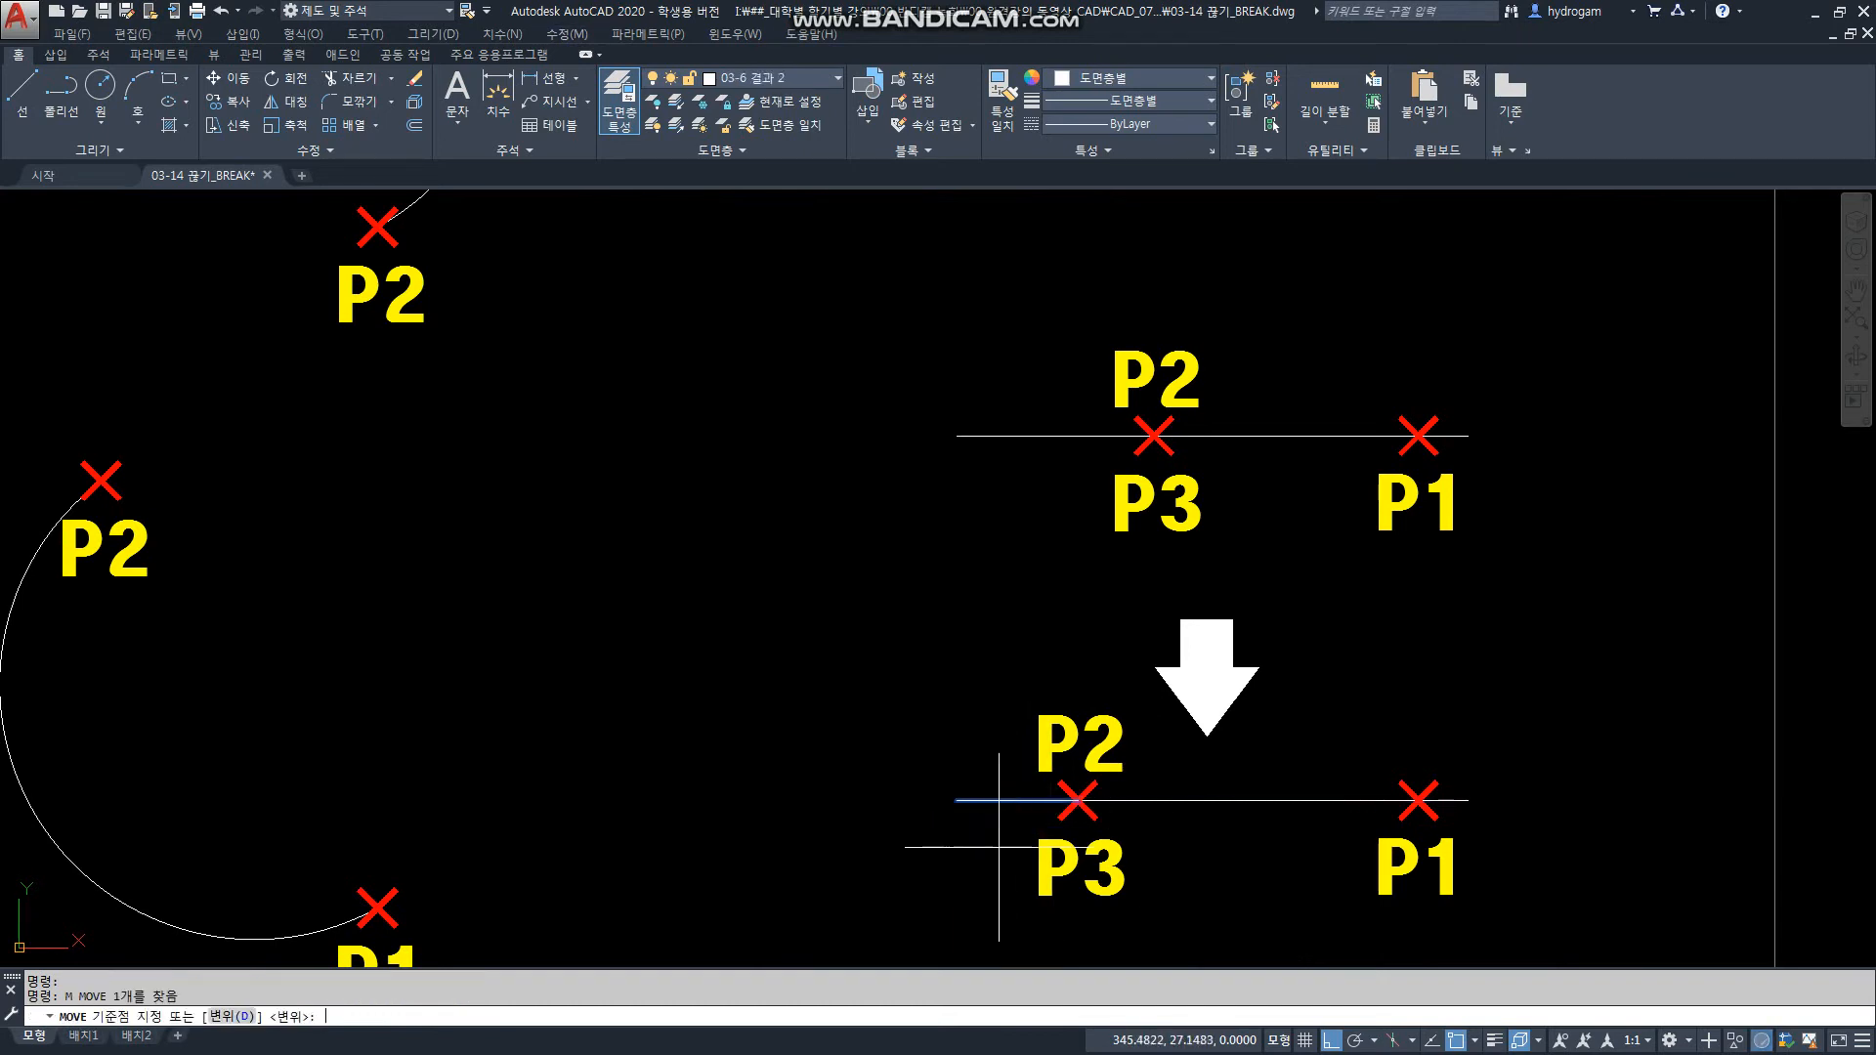
key("Return")
left_click(981, 871)
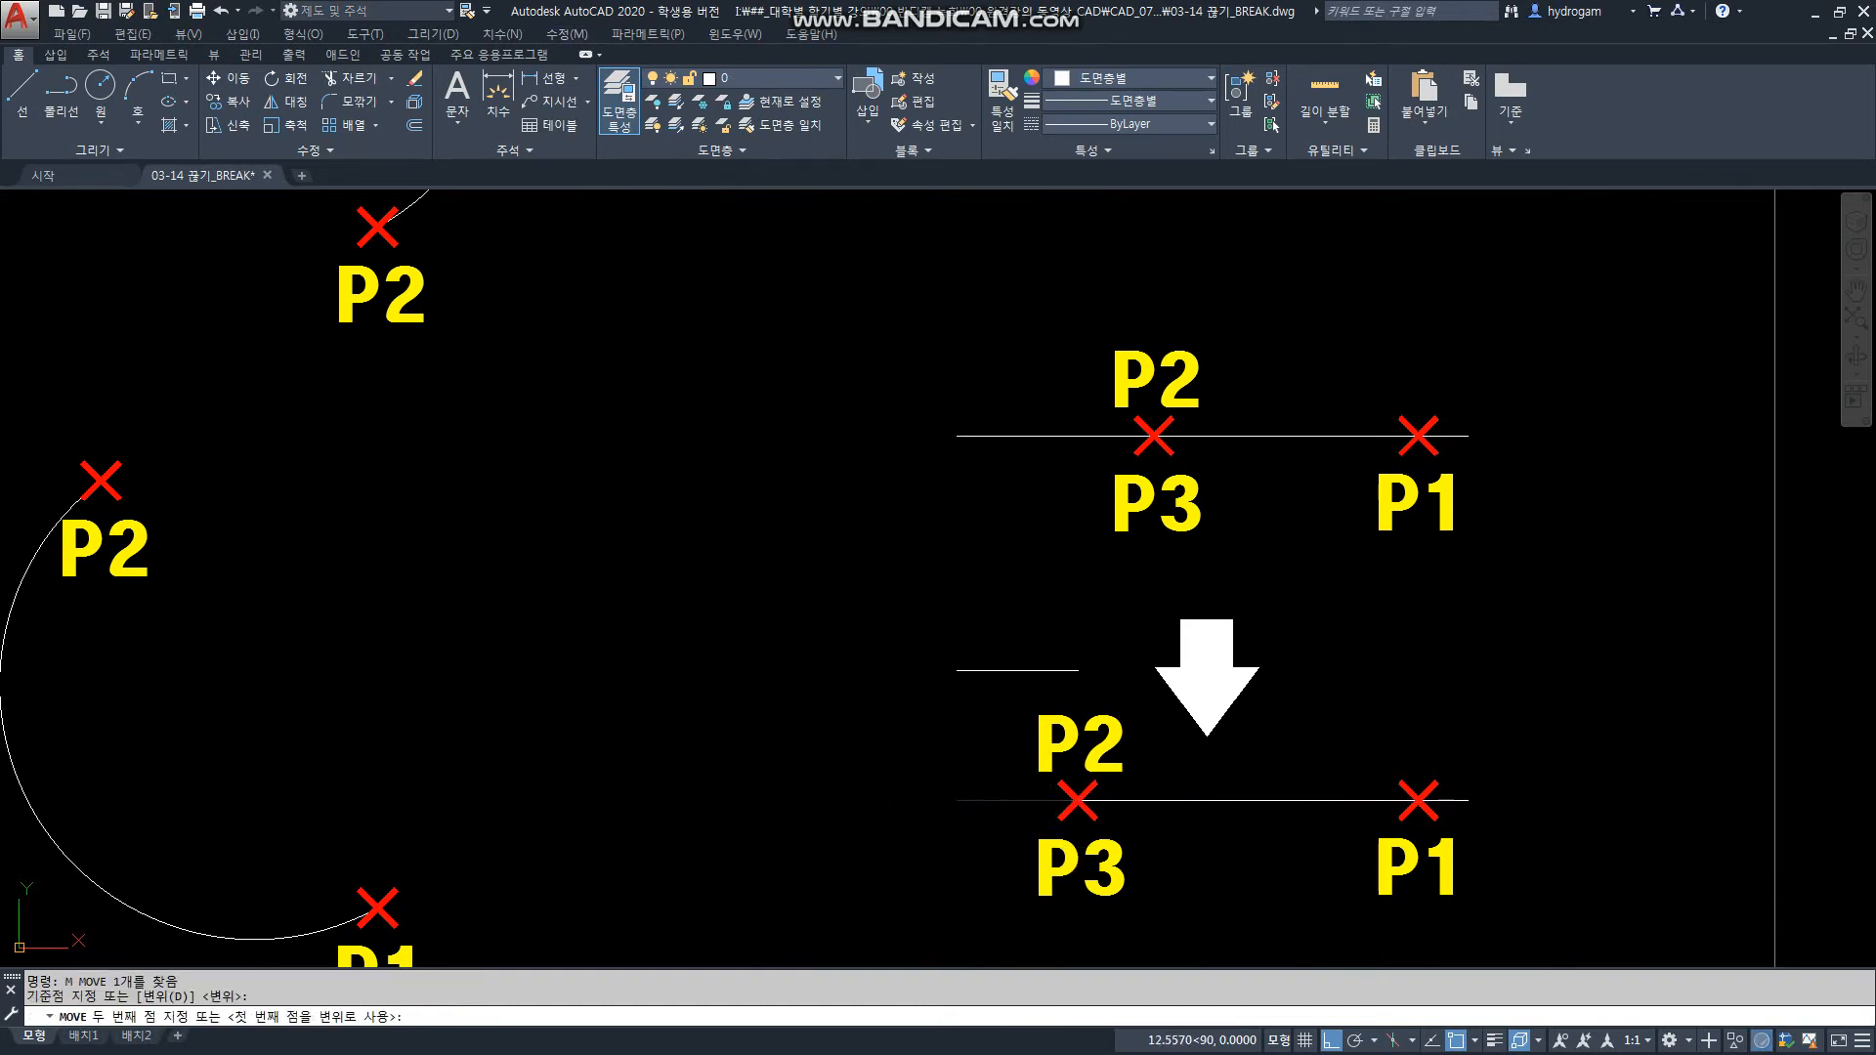
key("Escape")
key("Escape")
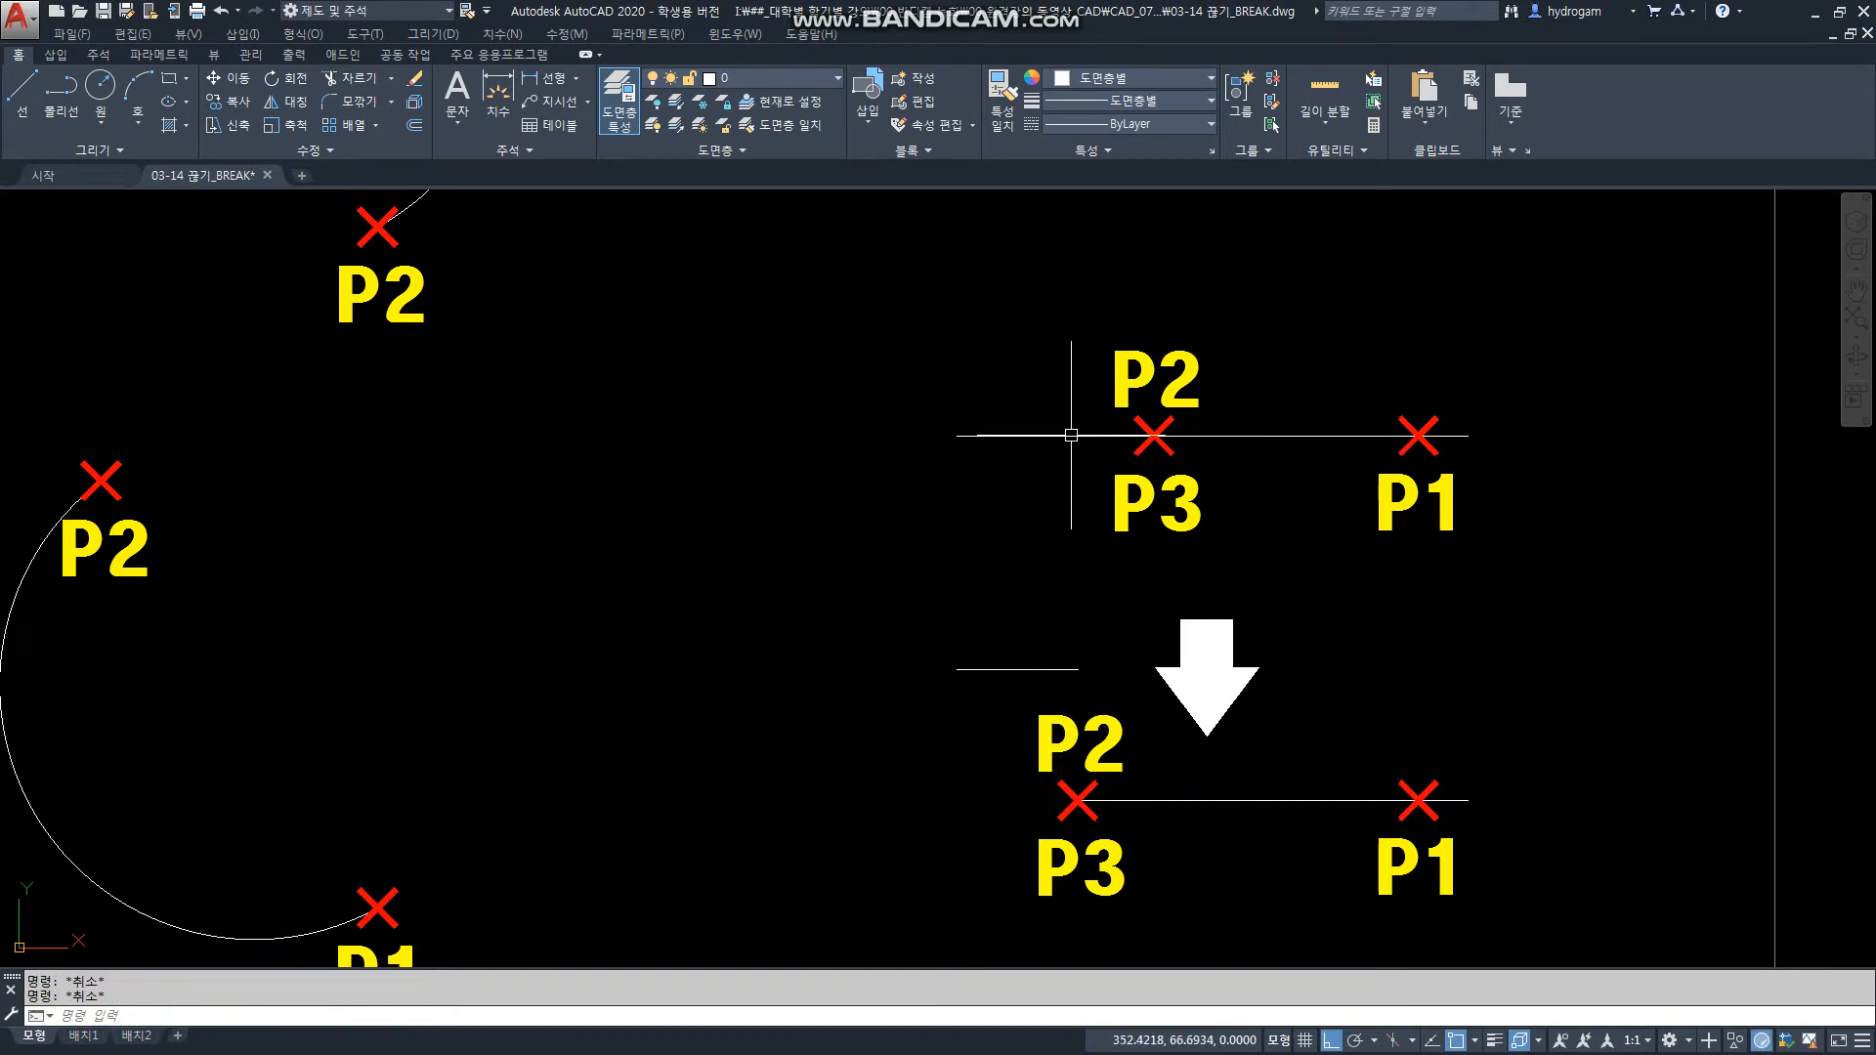
middle_click(869, 728)
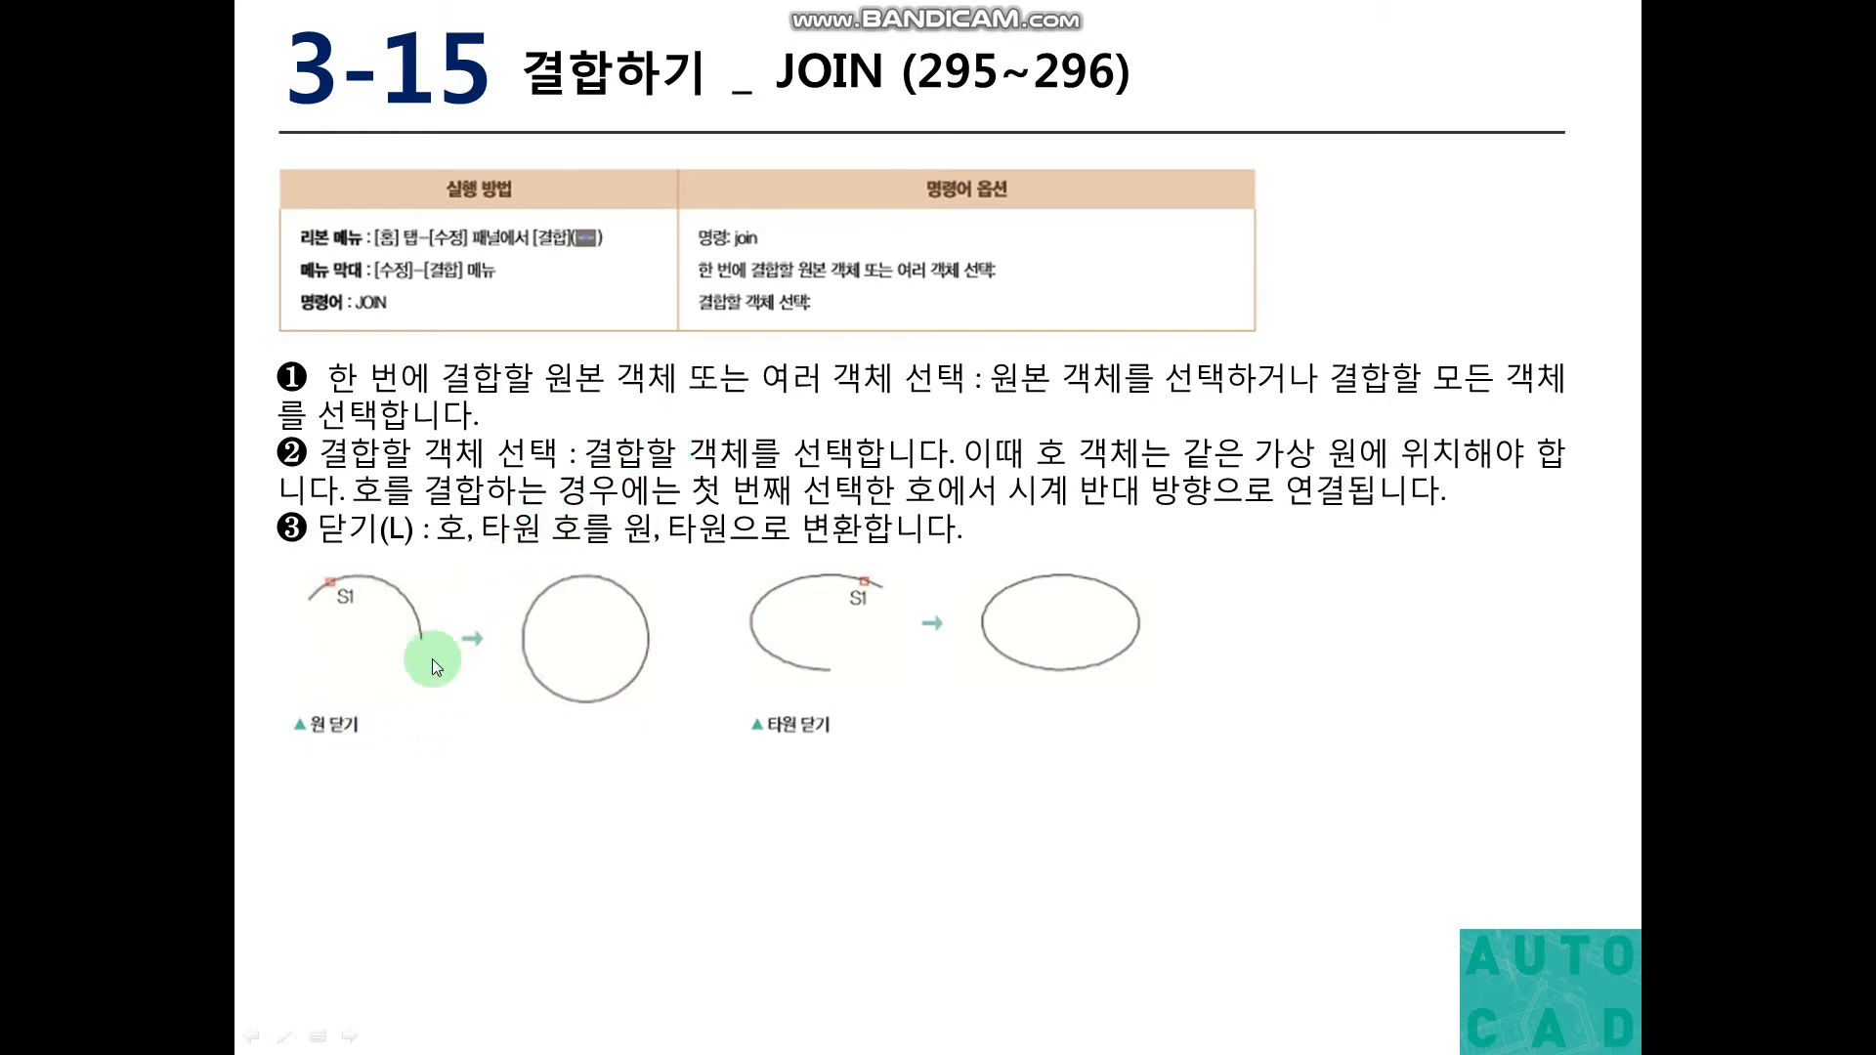
Switch from the slides to the JOIN drawing in AutoCAD and restore the join example's notes, with S1, S2, ENTER and the joined results
key("alt+Tab")
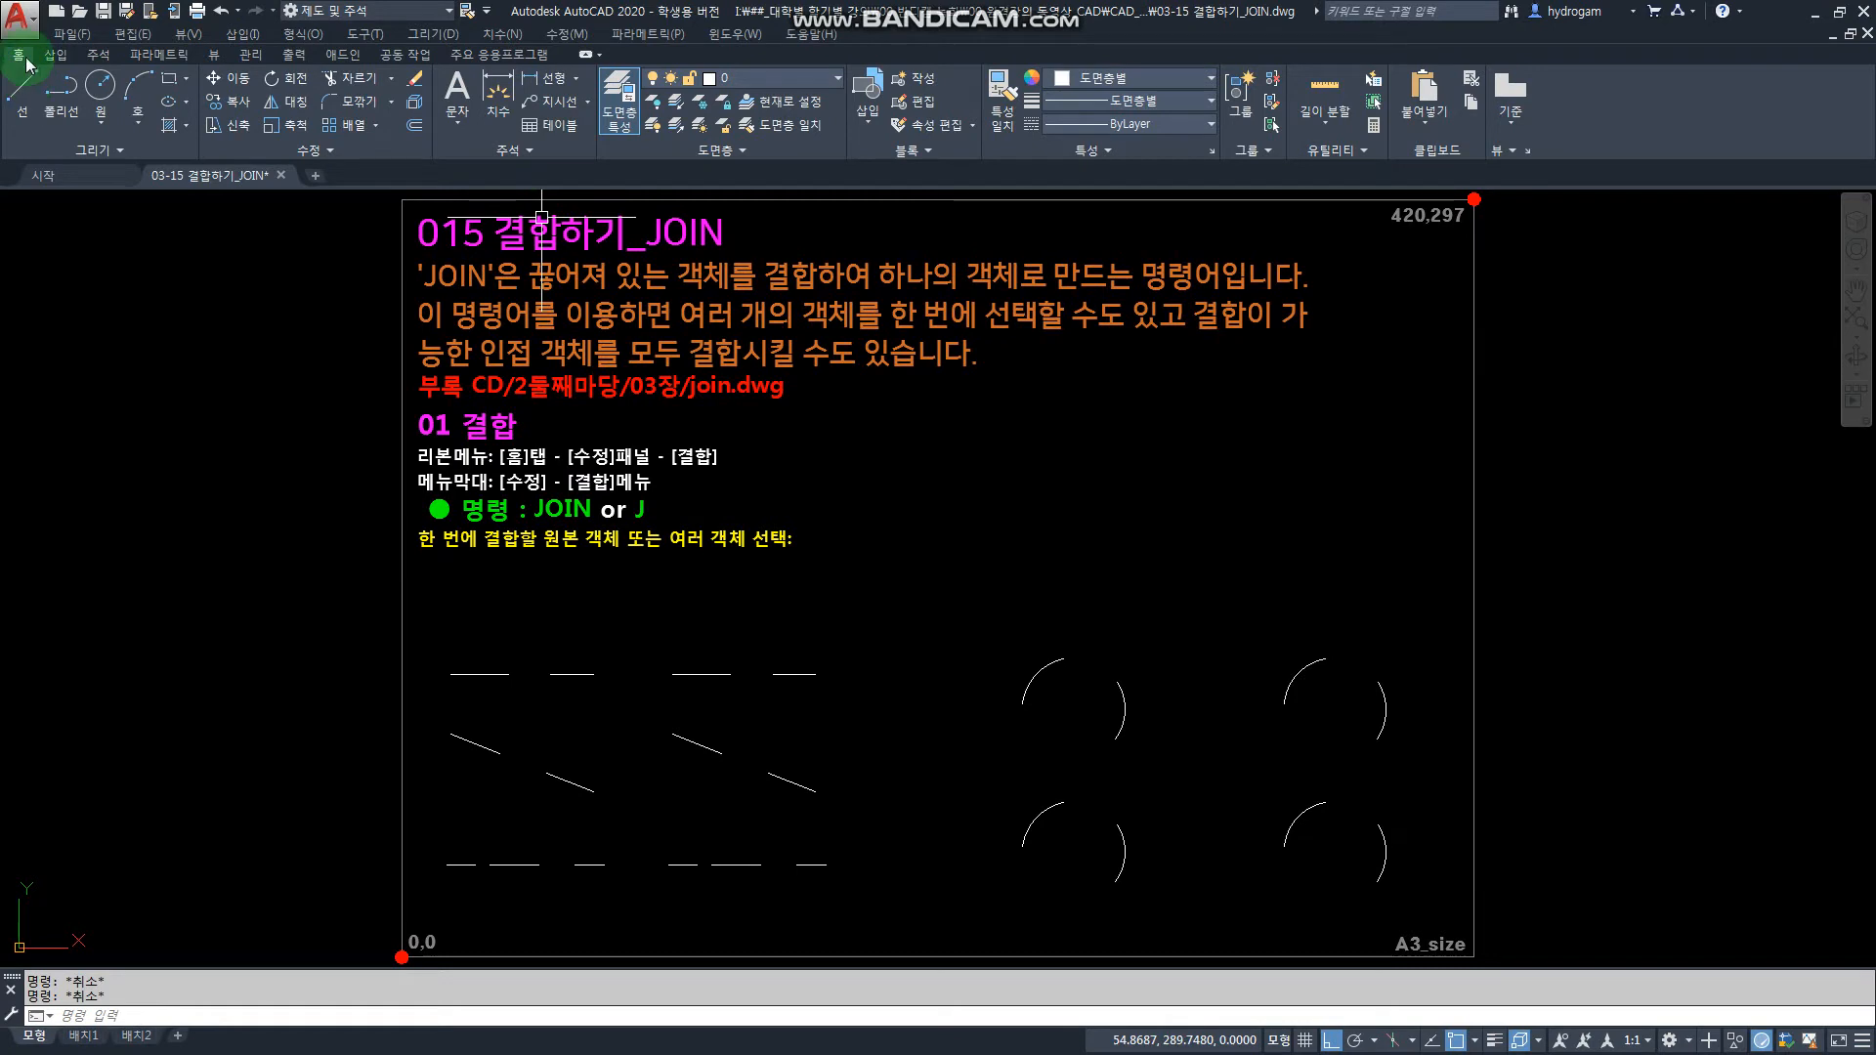
left_click(344, 157)
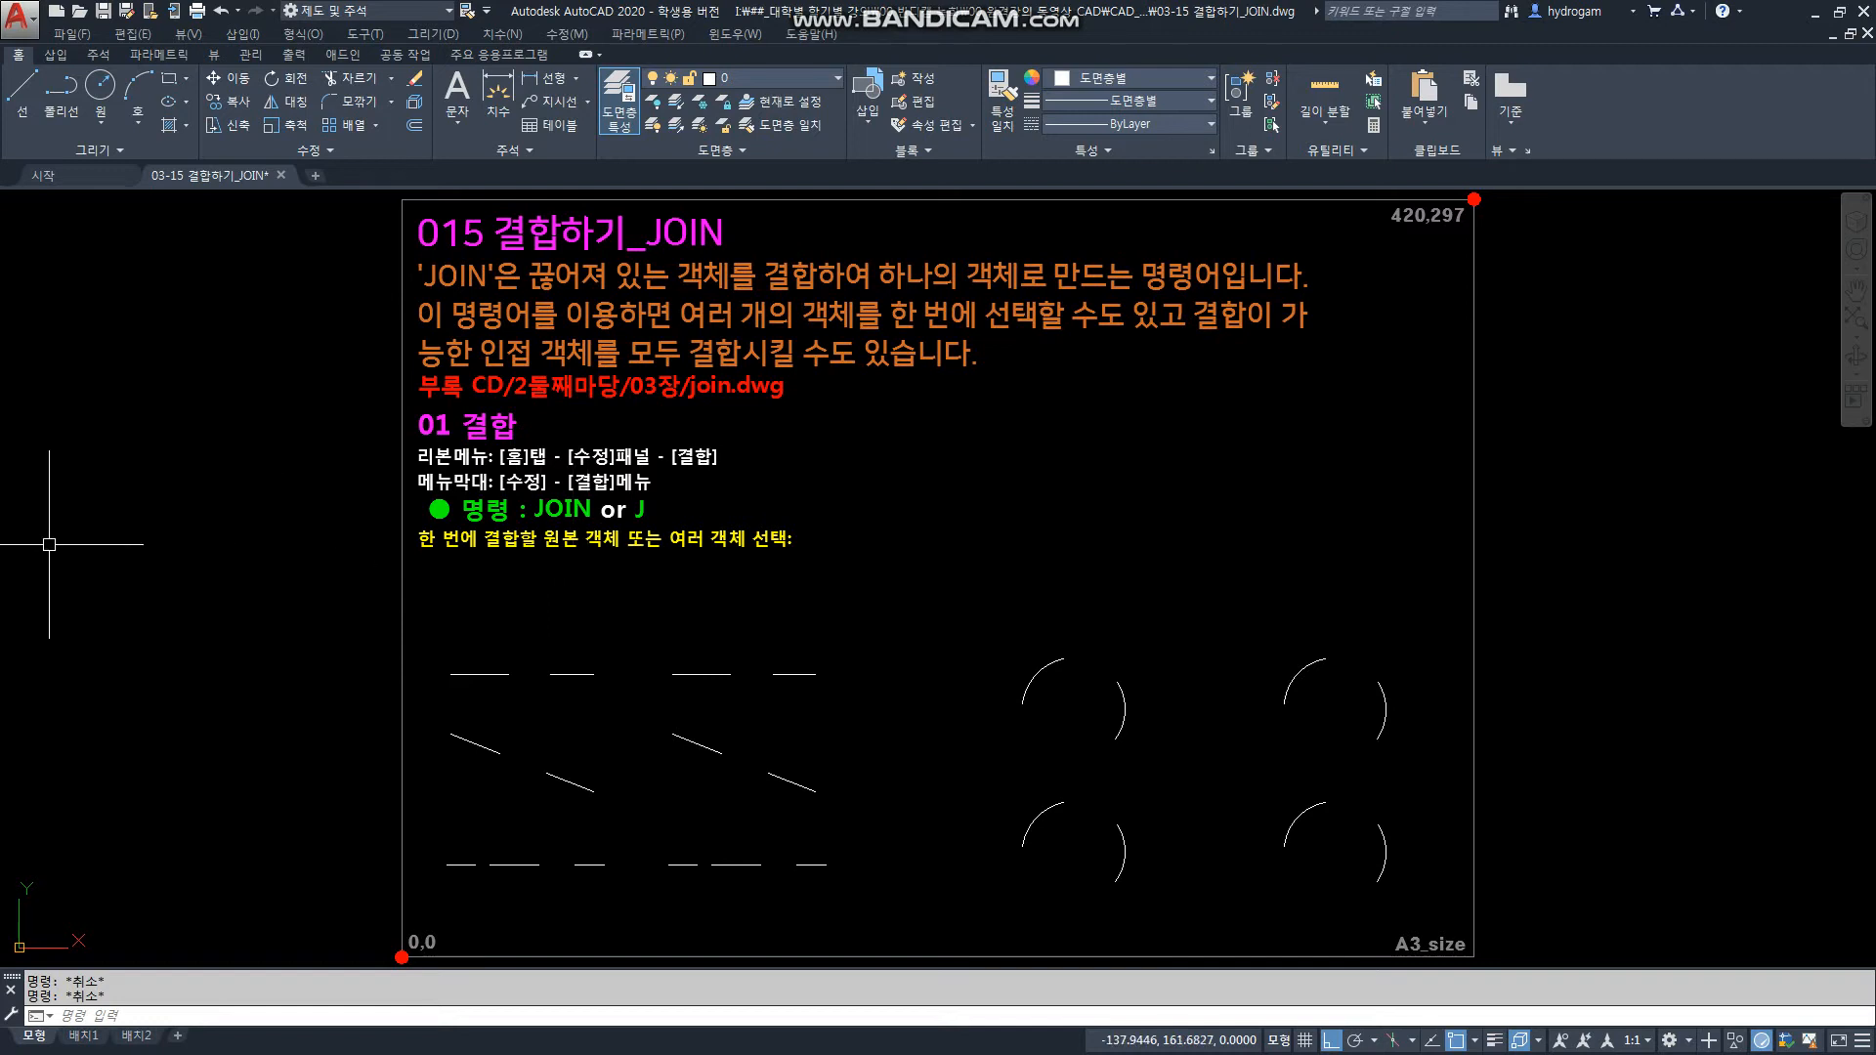
key("ctrl+y")
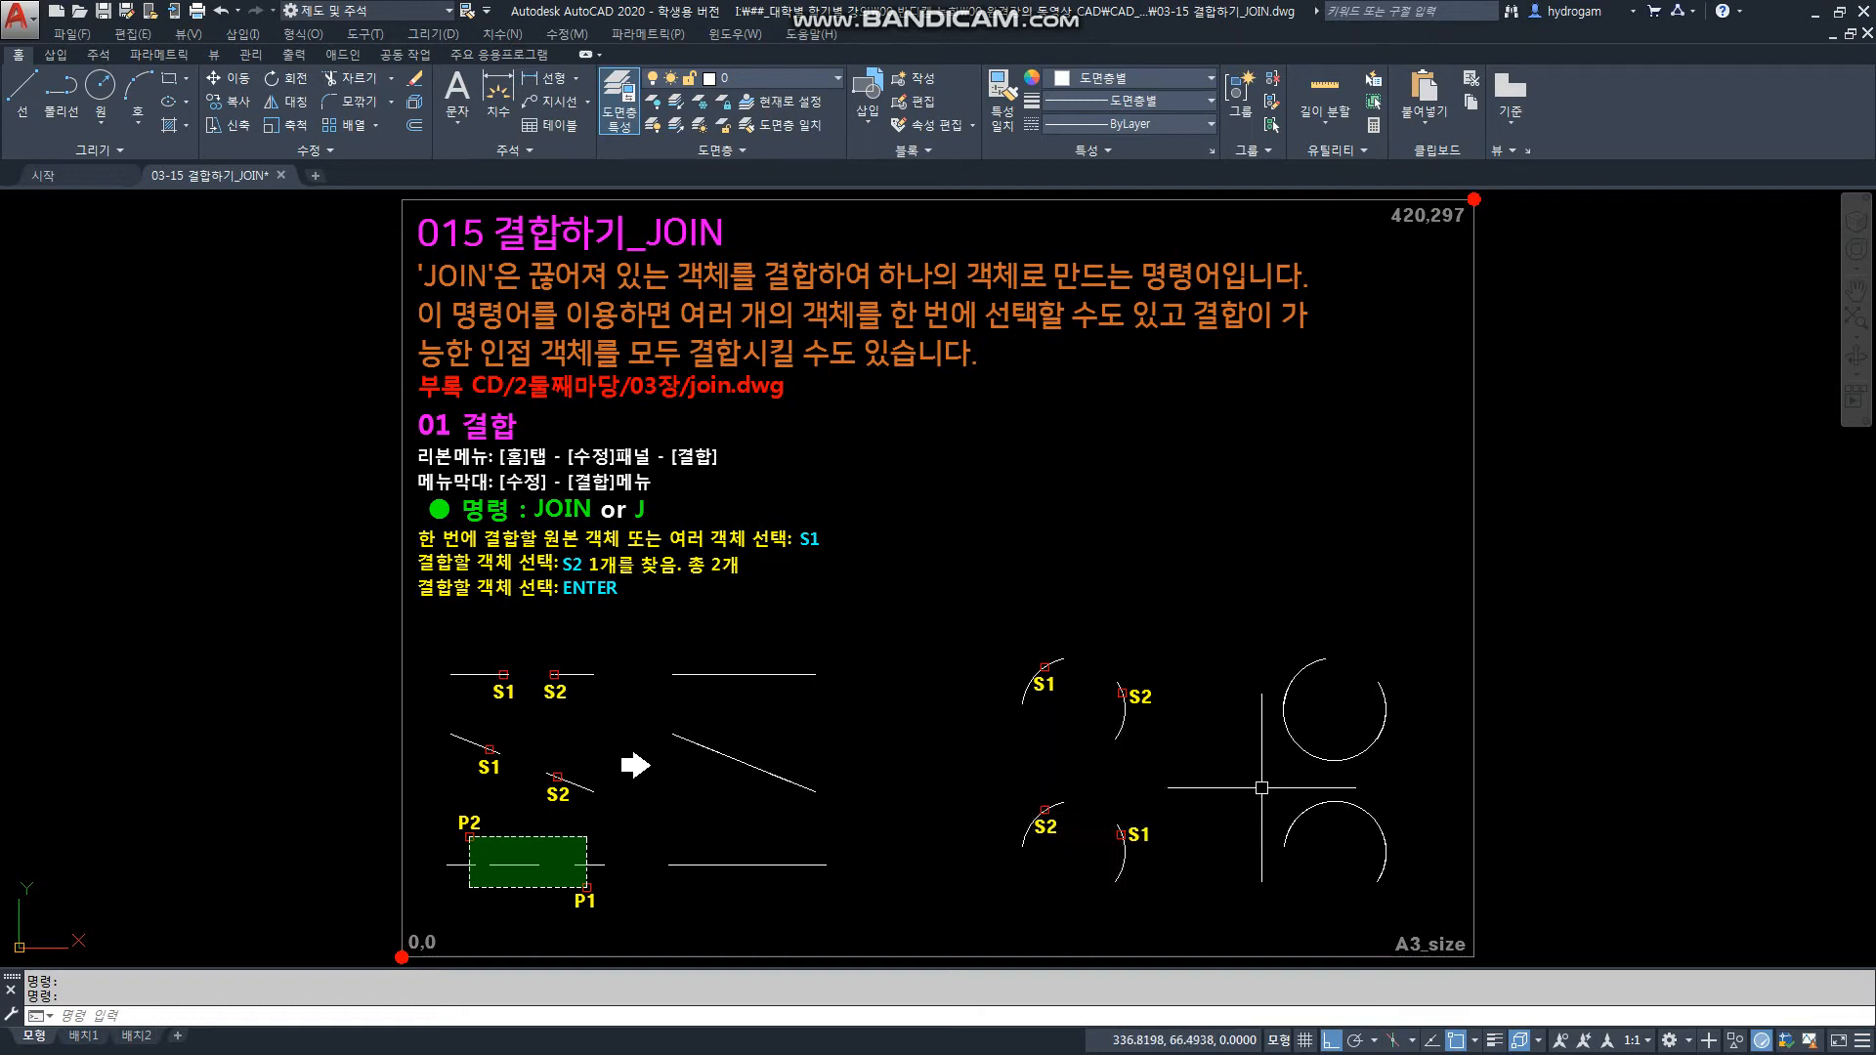
left_click(1371, 816)
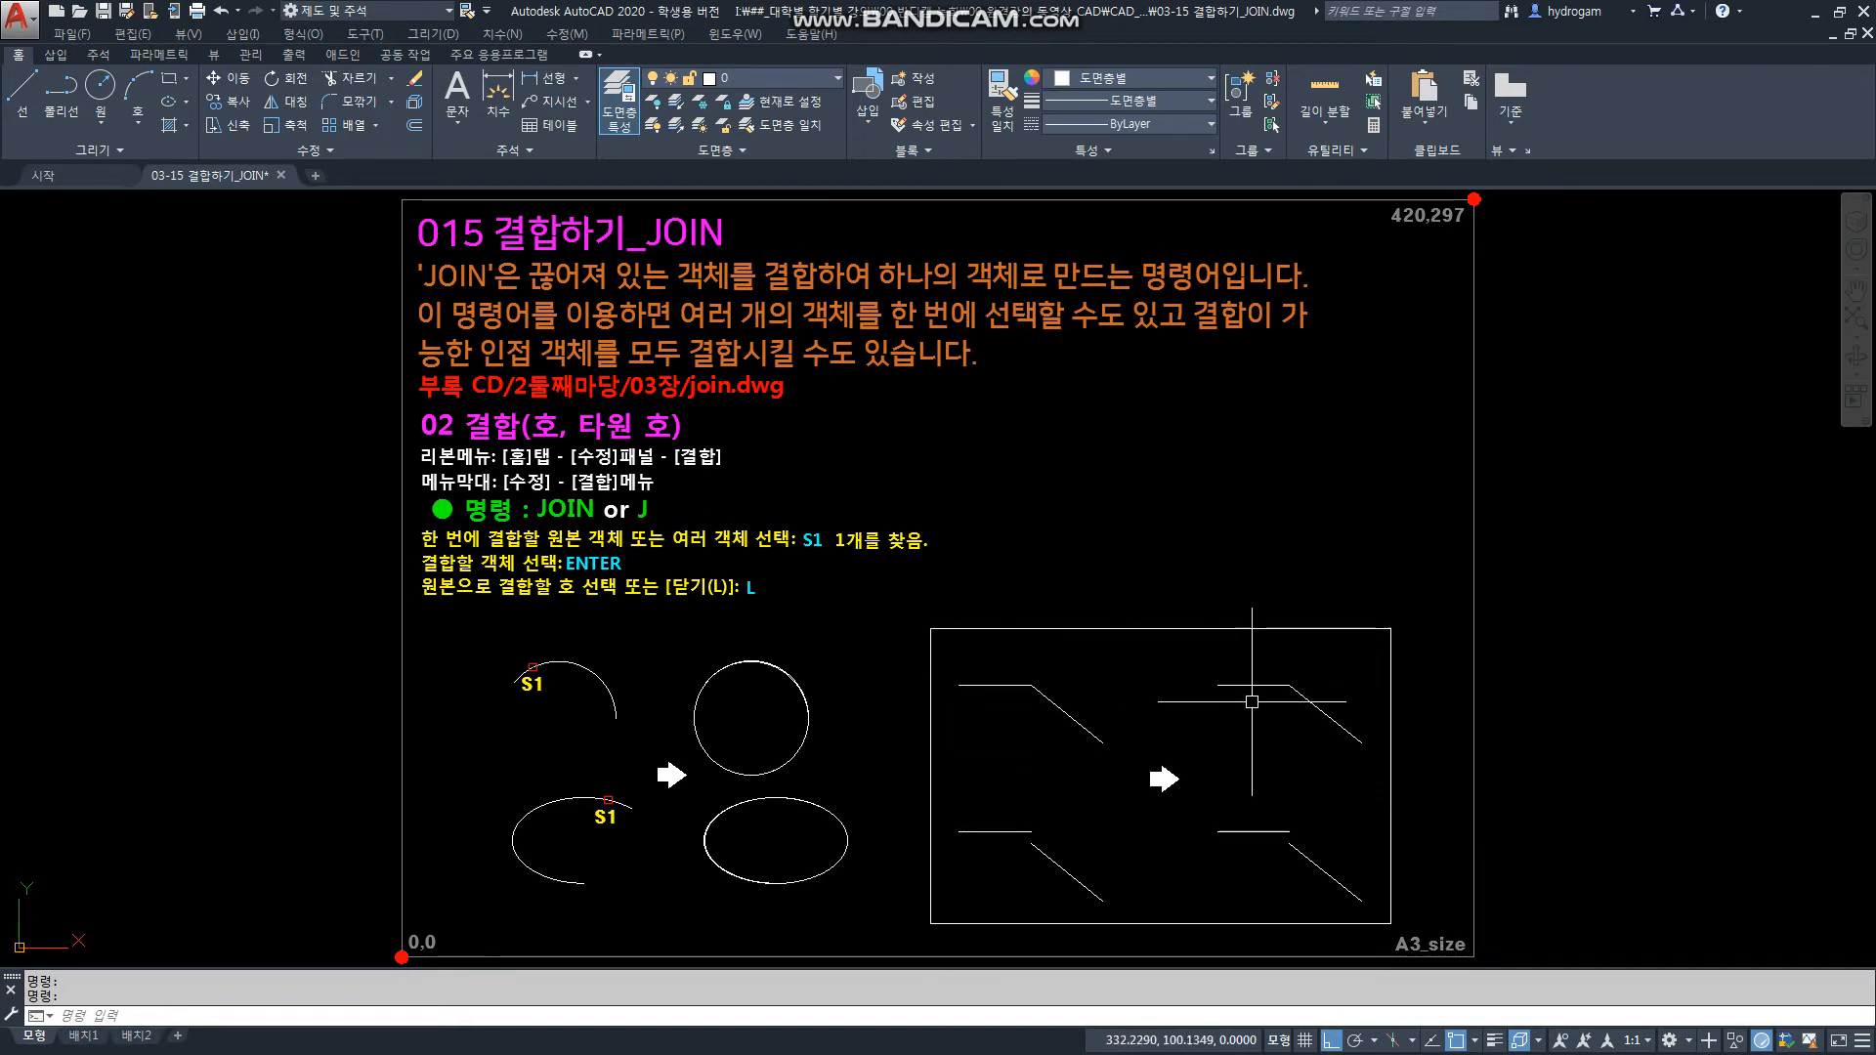
Select the touching and separated line pairs in the framed JOIN example to compare which pieces form one object, clearing each selection
left_click(1300, 694)
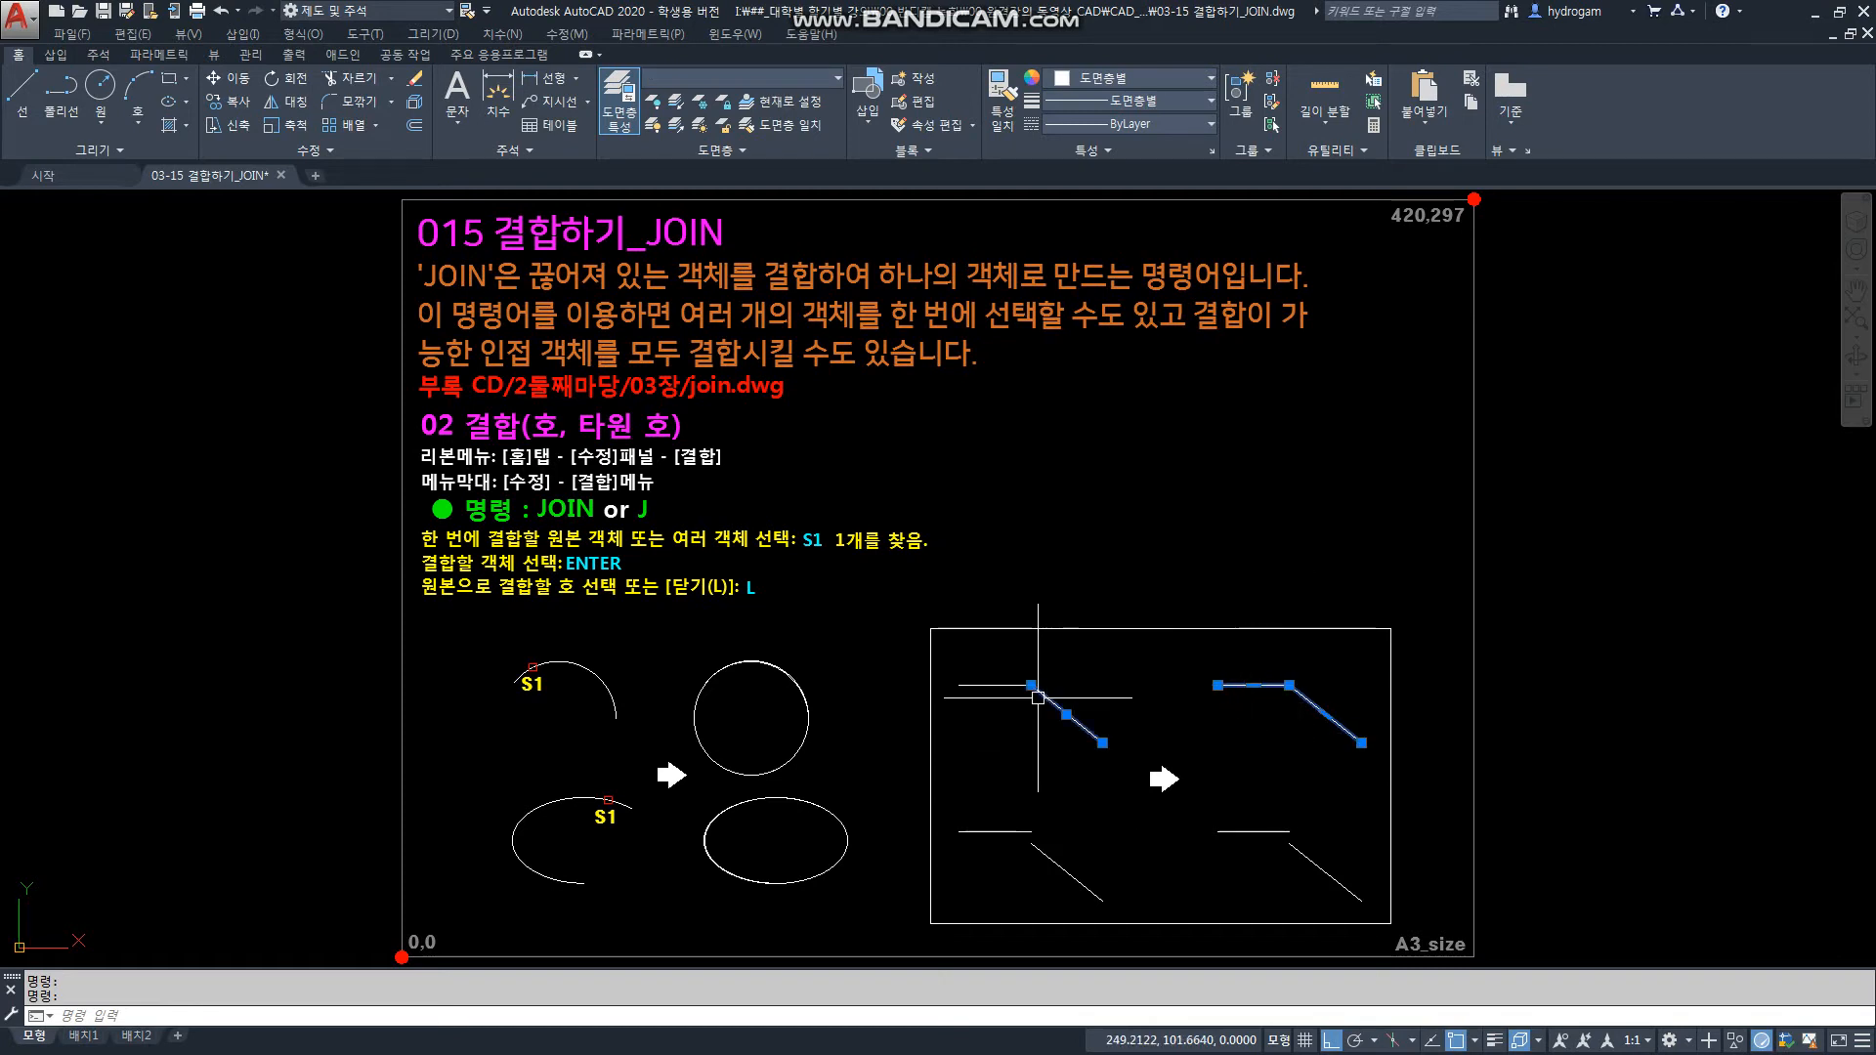
key("Escape")
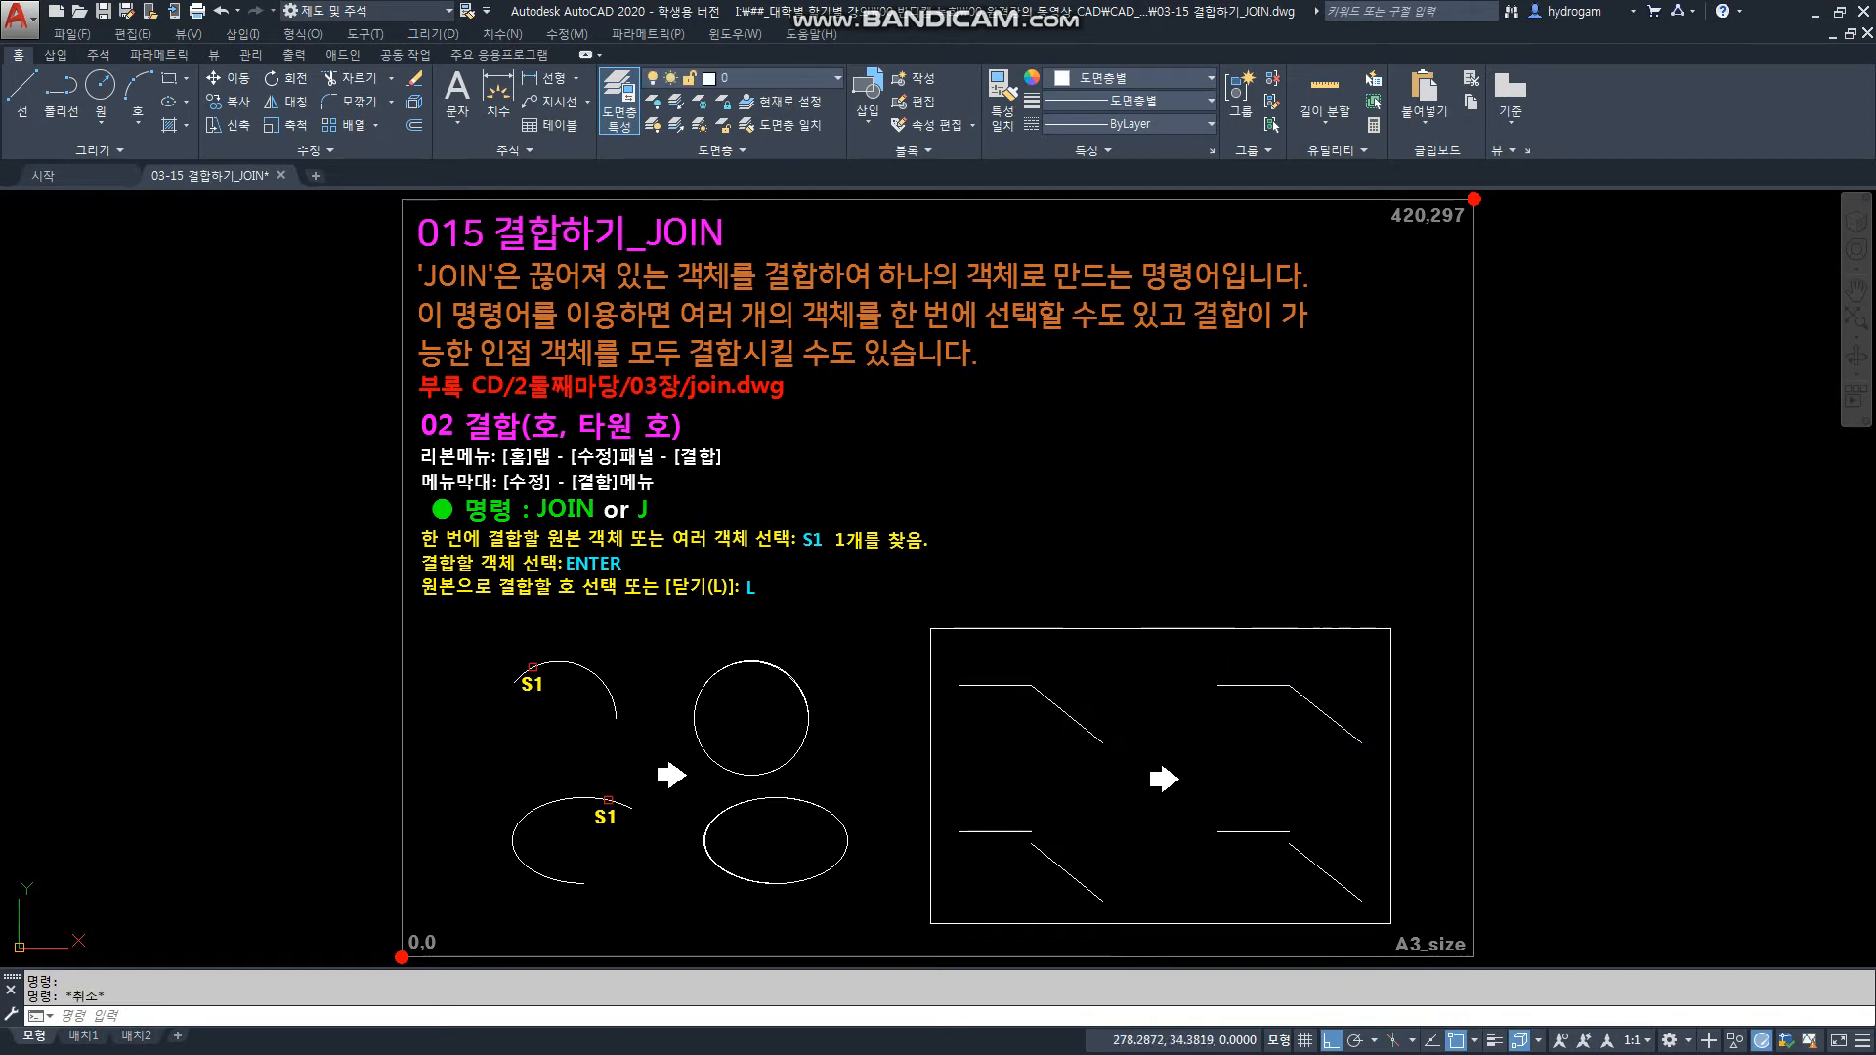
left_click(1012, 832)
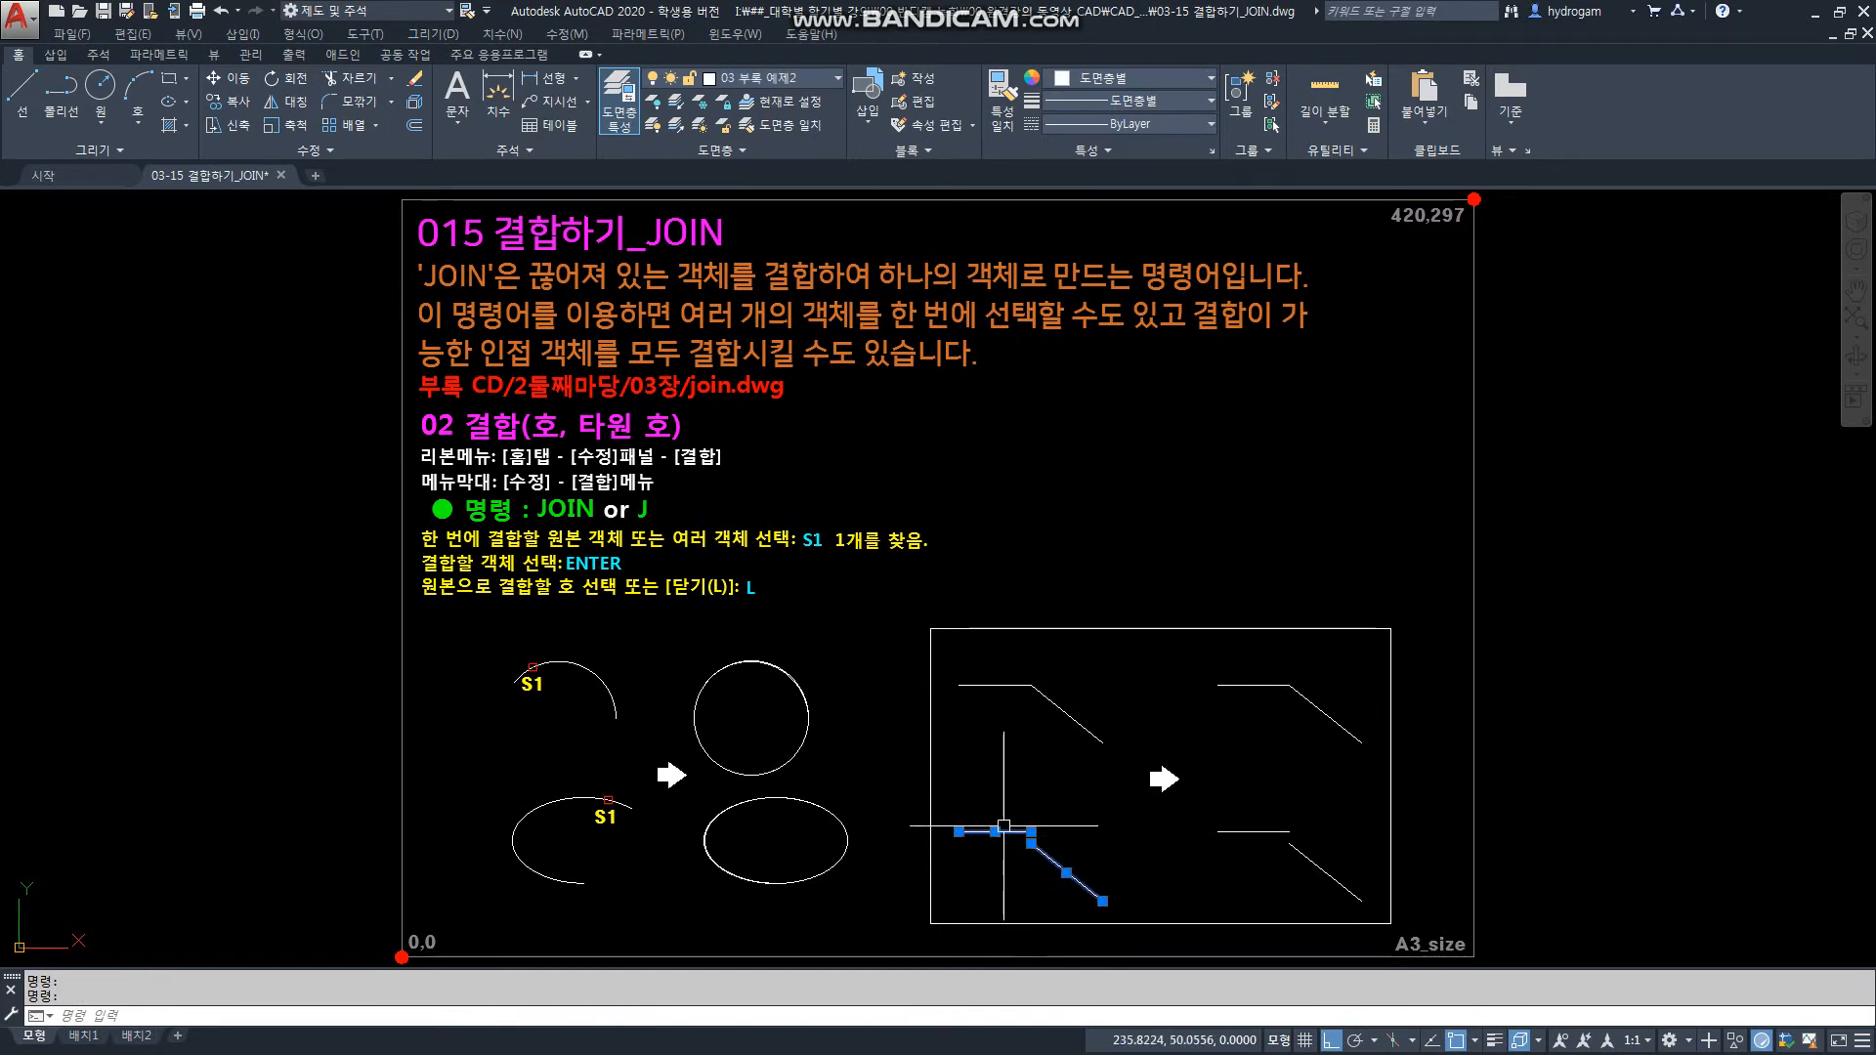
key("Escape")
left_click(1307, 860)
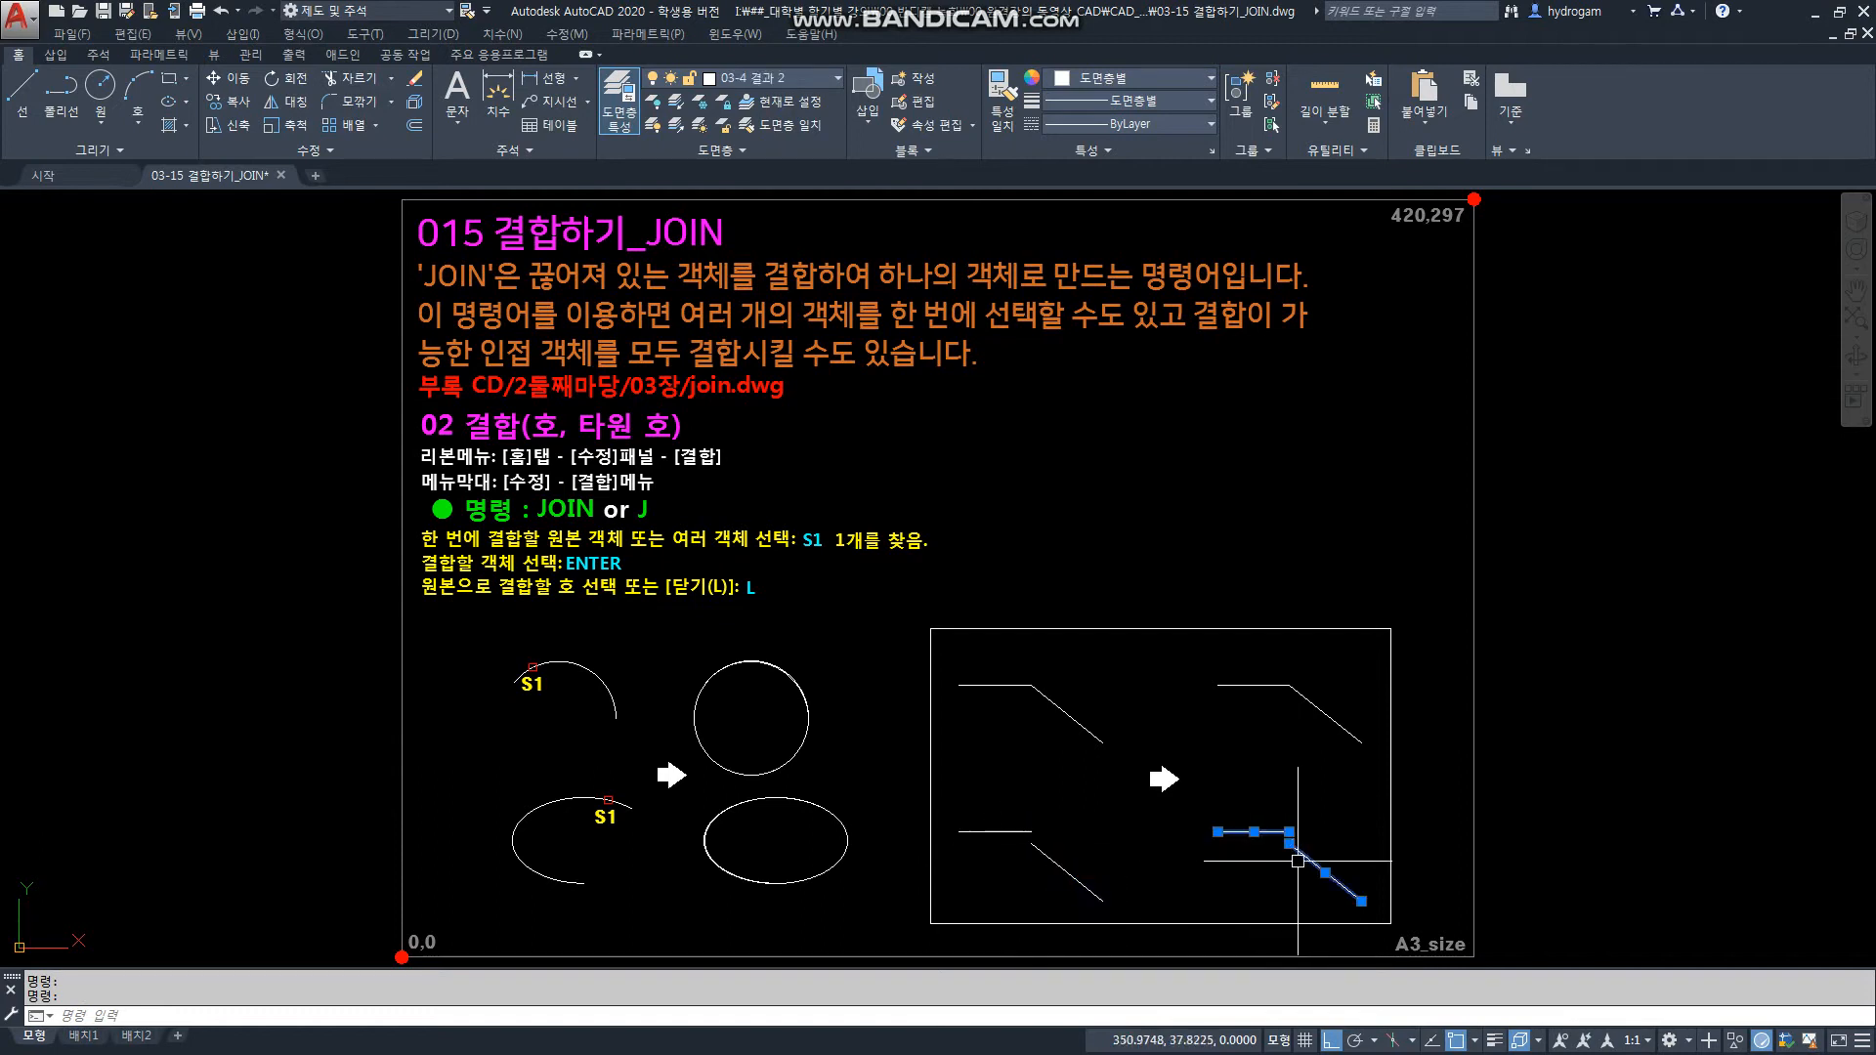
key("Escape")
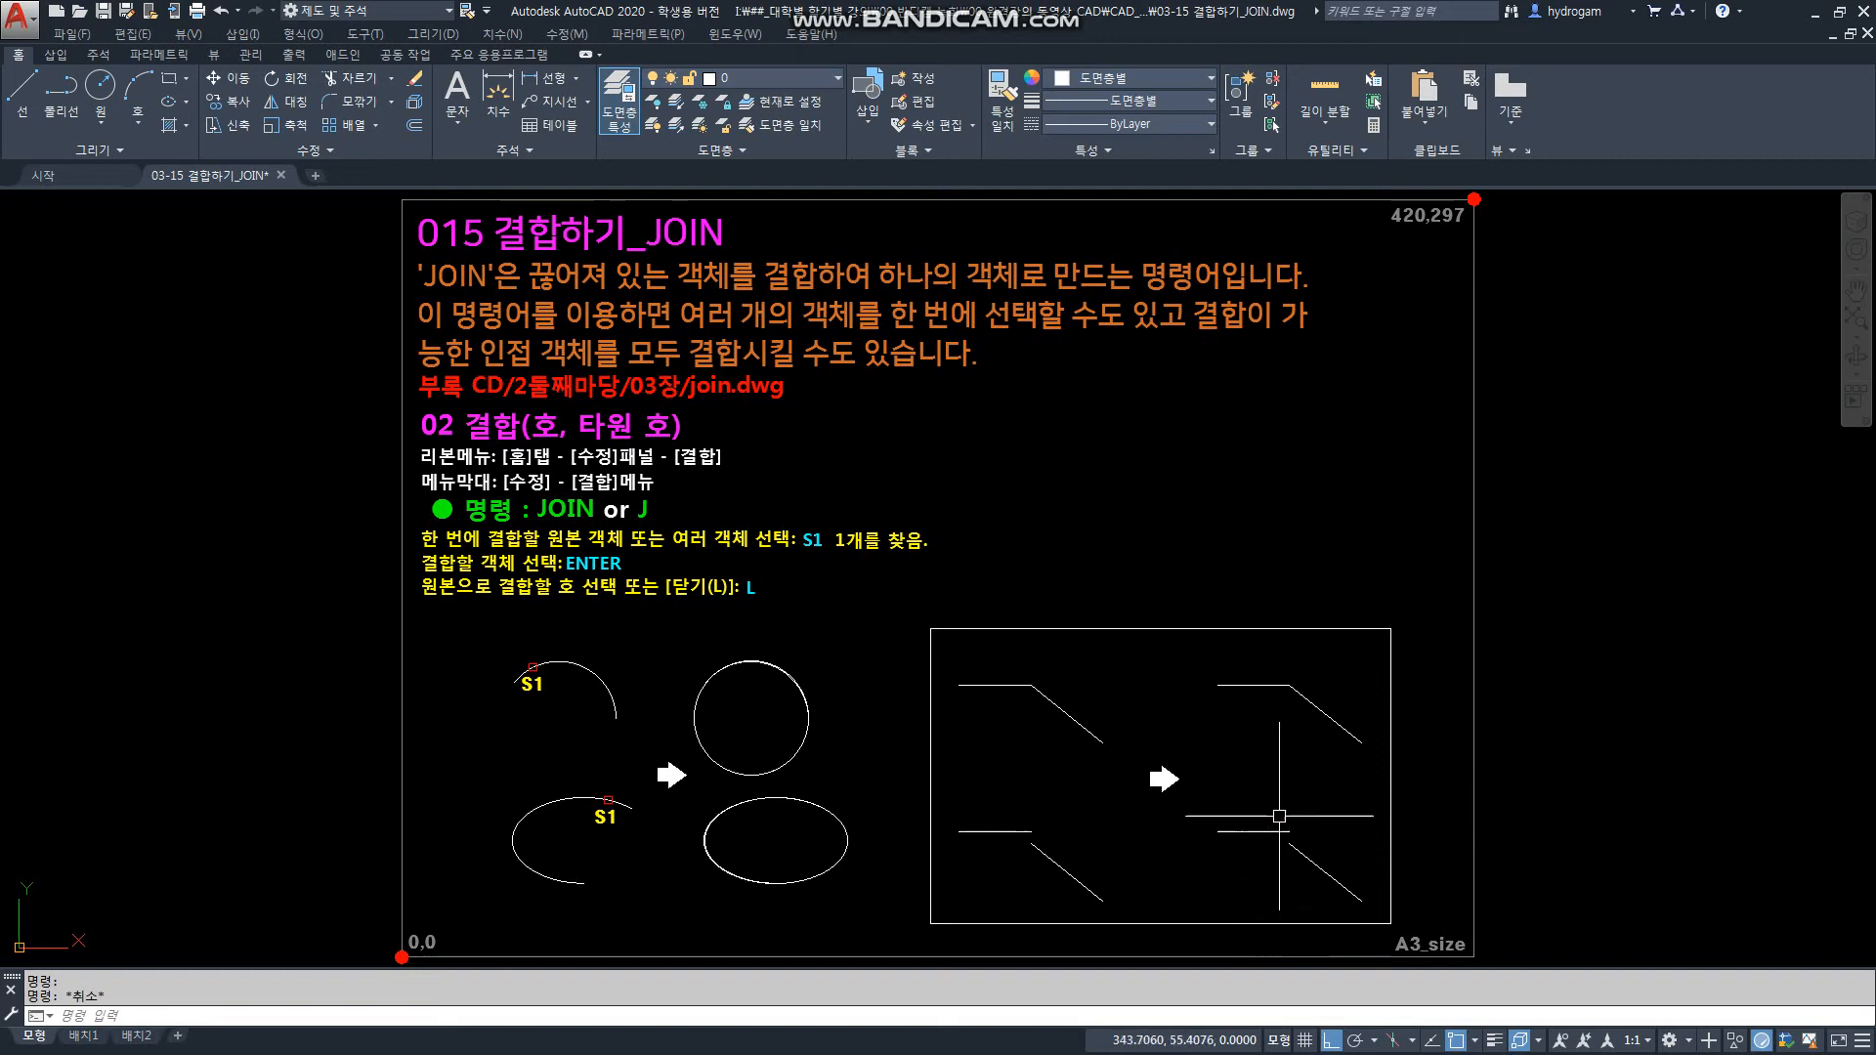
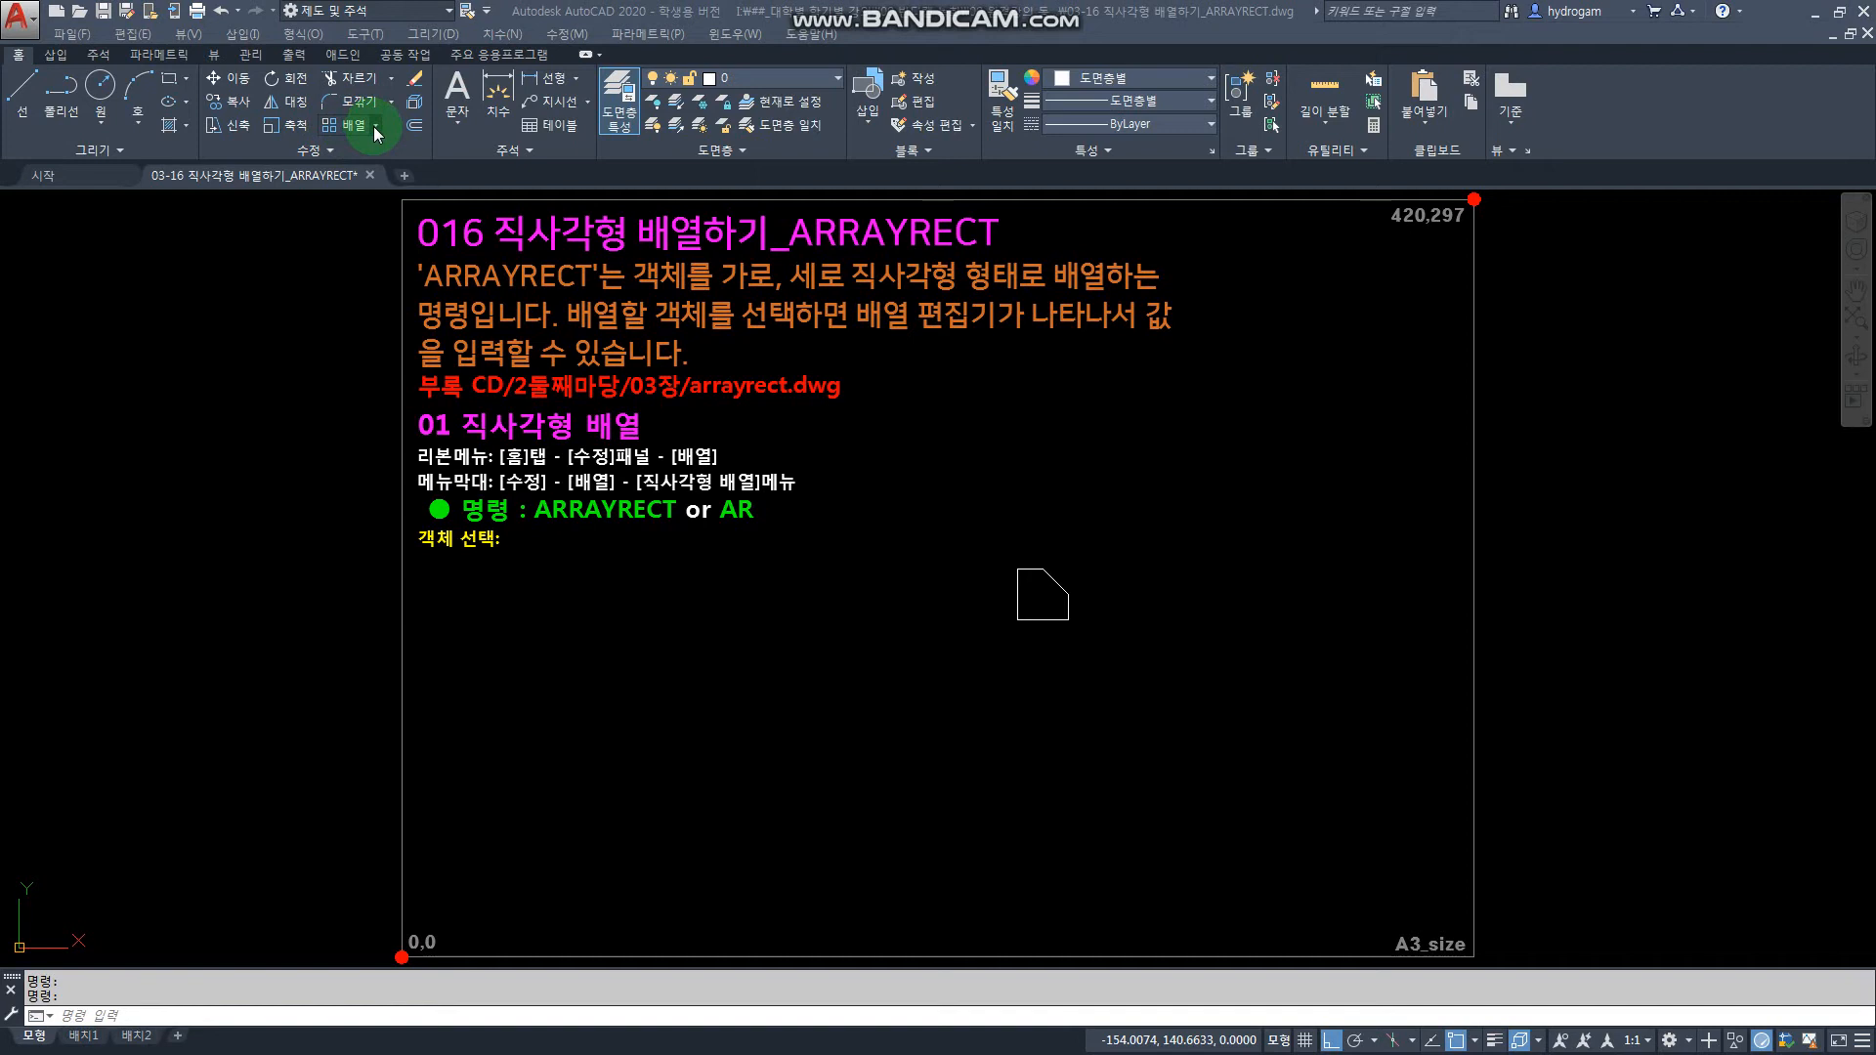
Examine the rectangular, path and polar array commands among the Modify commands, and check the chamfered square to use as the source object
left_click(375, 129)
left_click(375, 130)
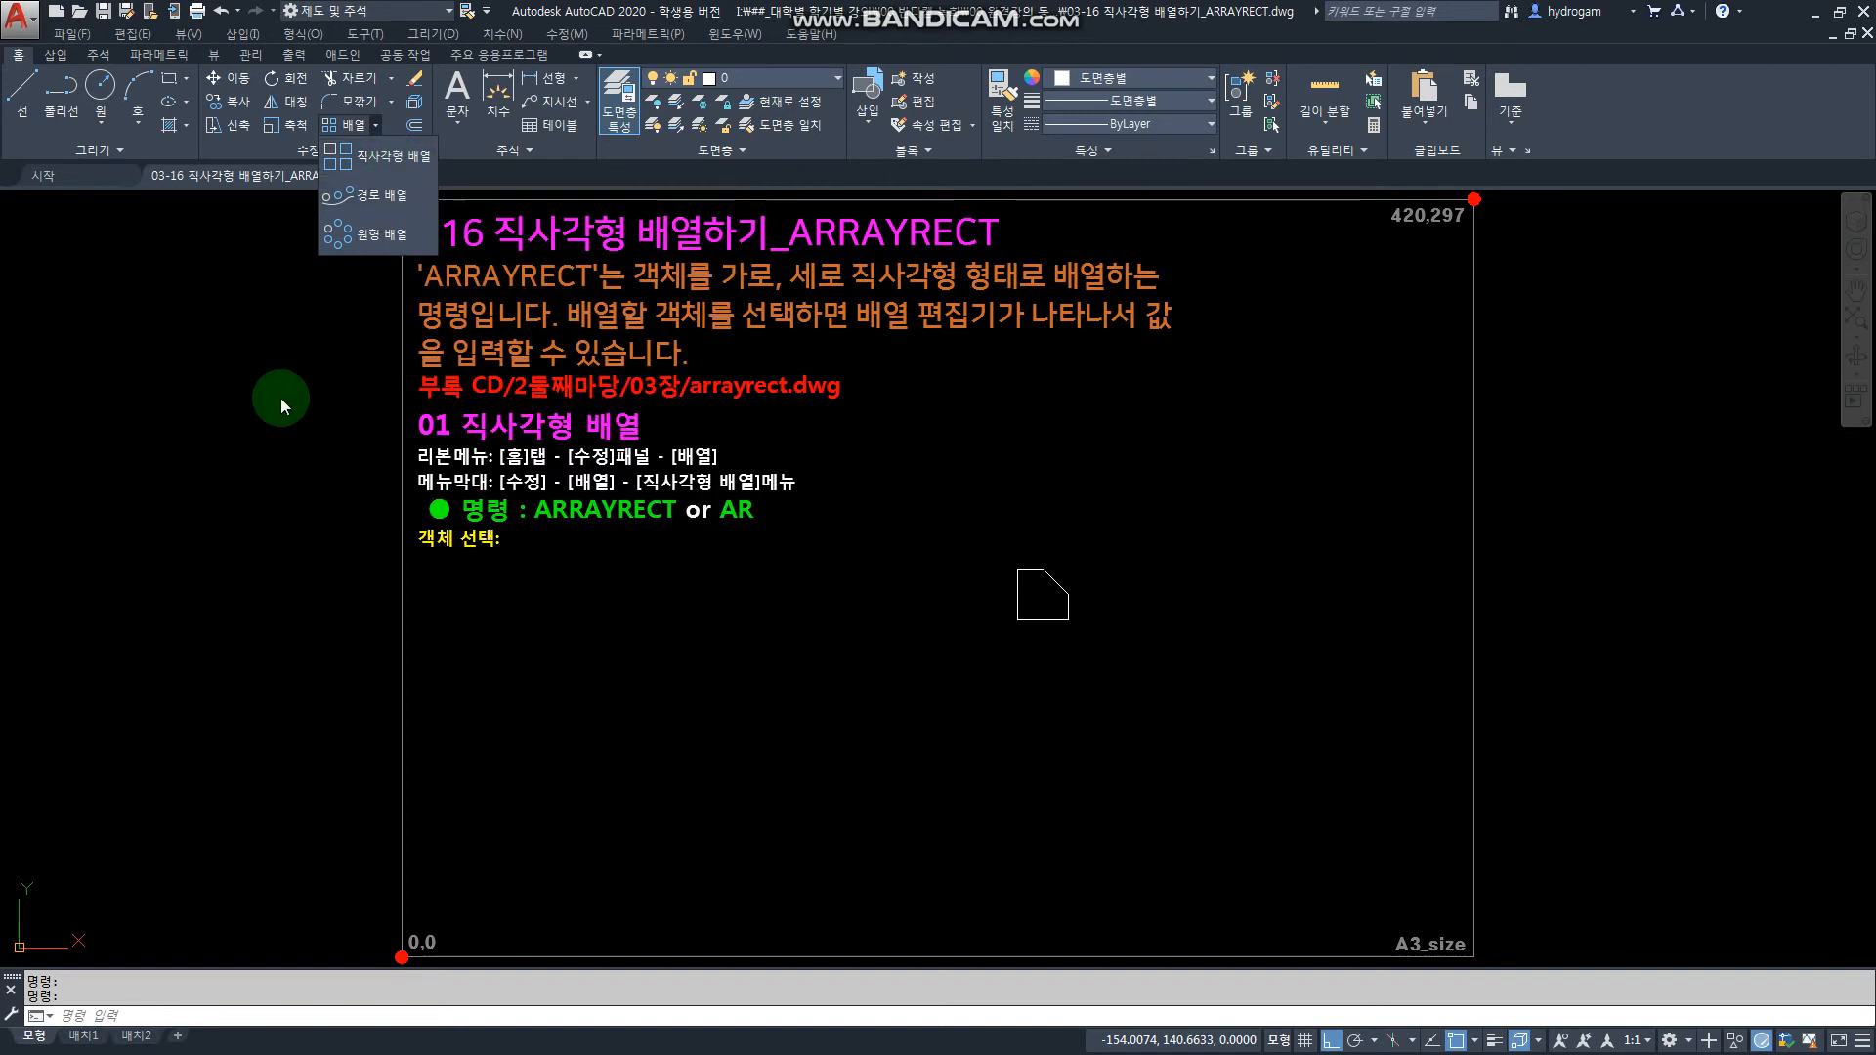
left_click(279, 400)
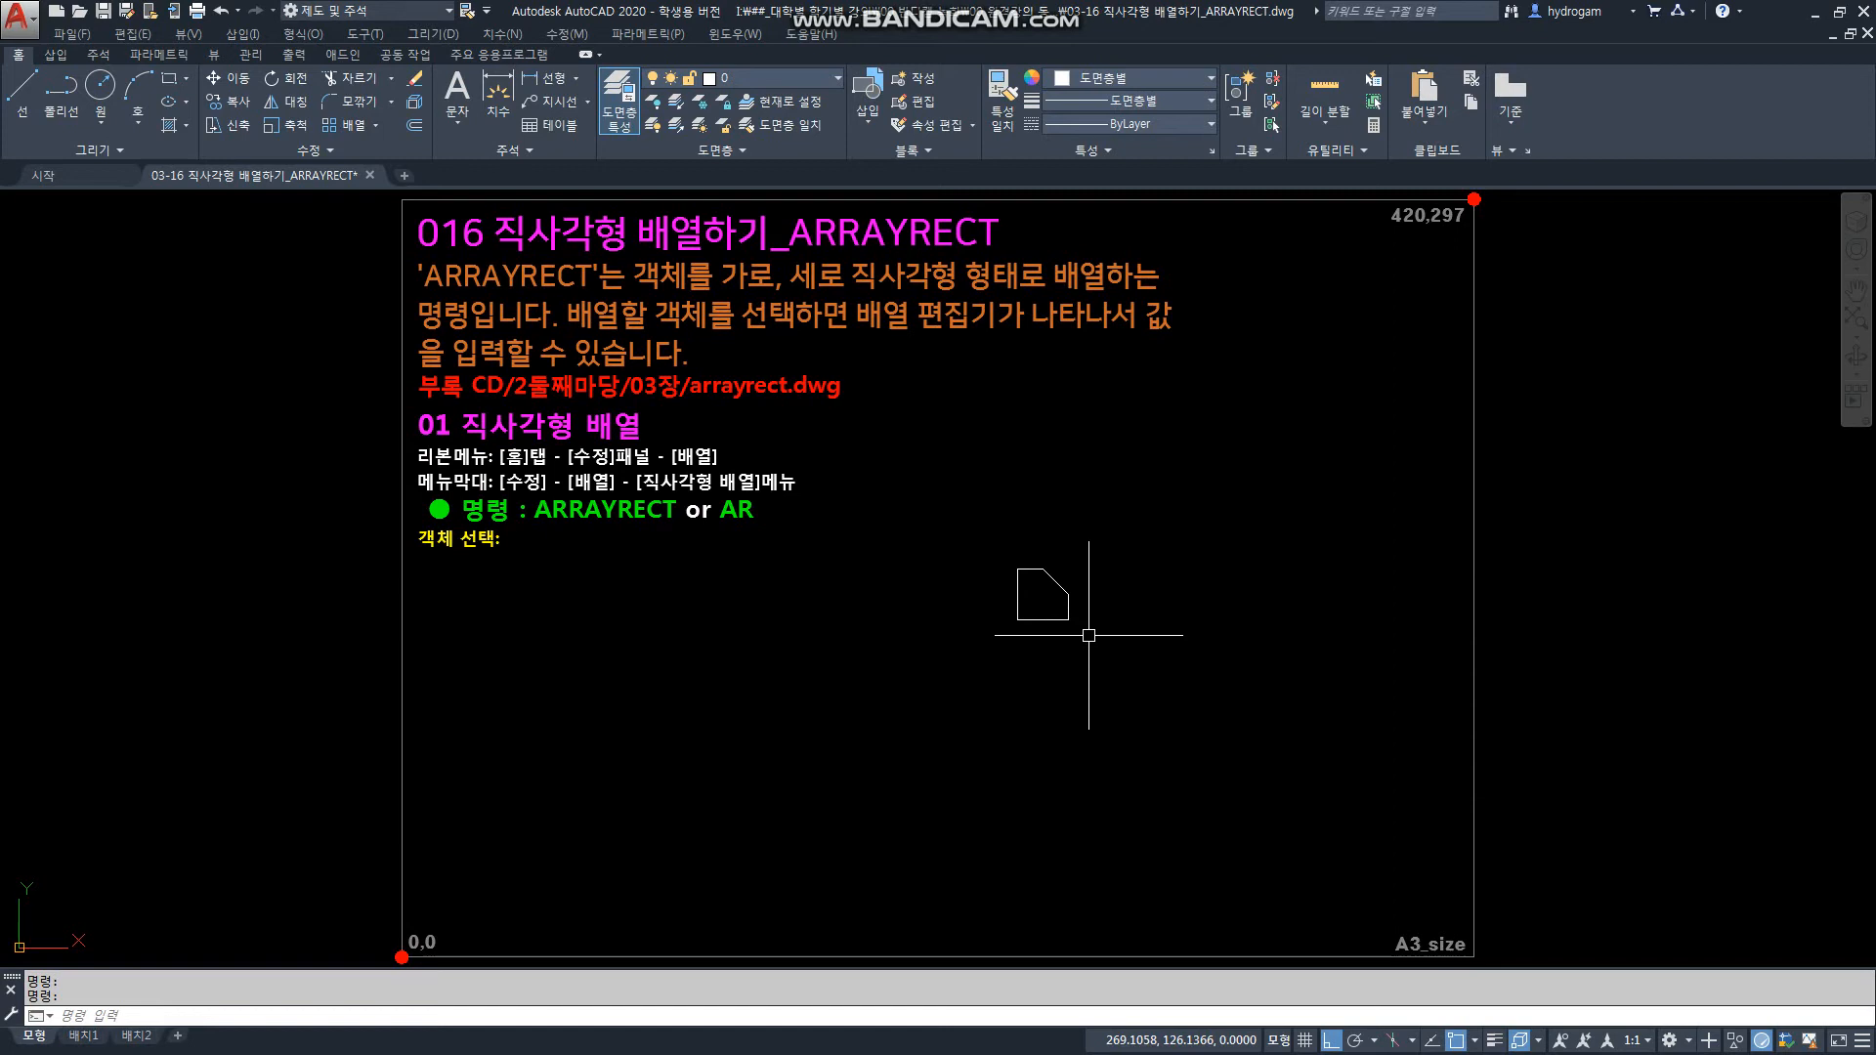
left_click(1068, 608)
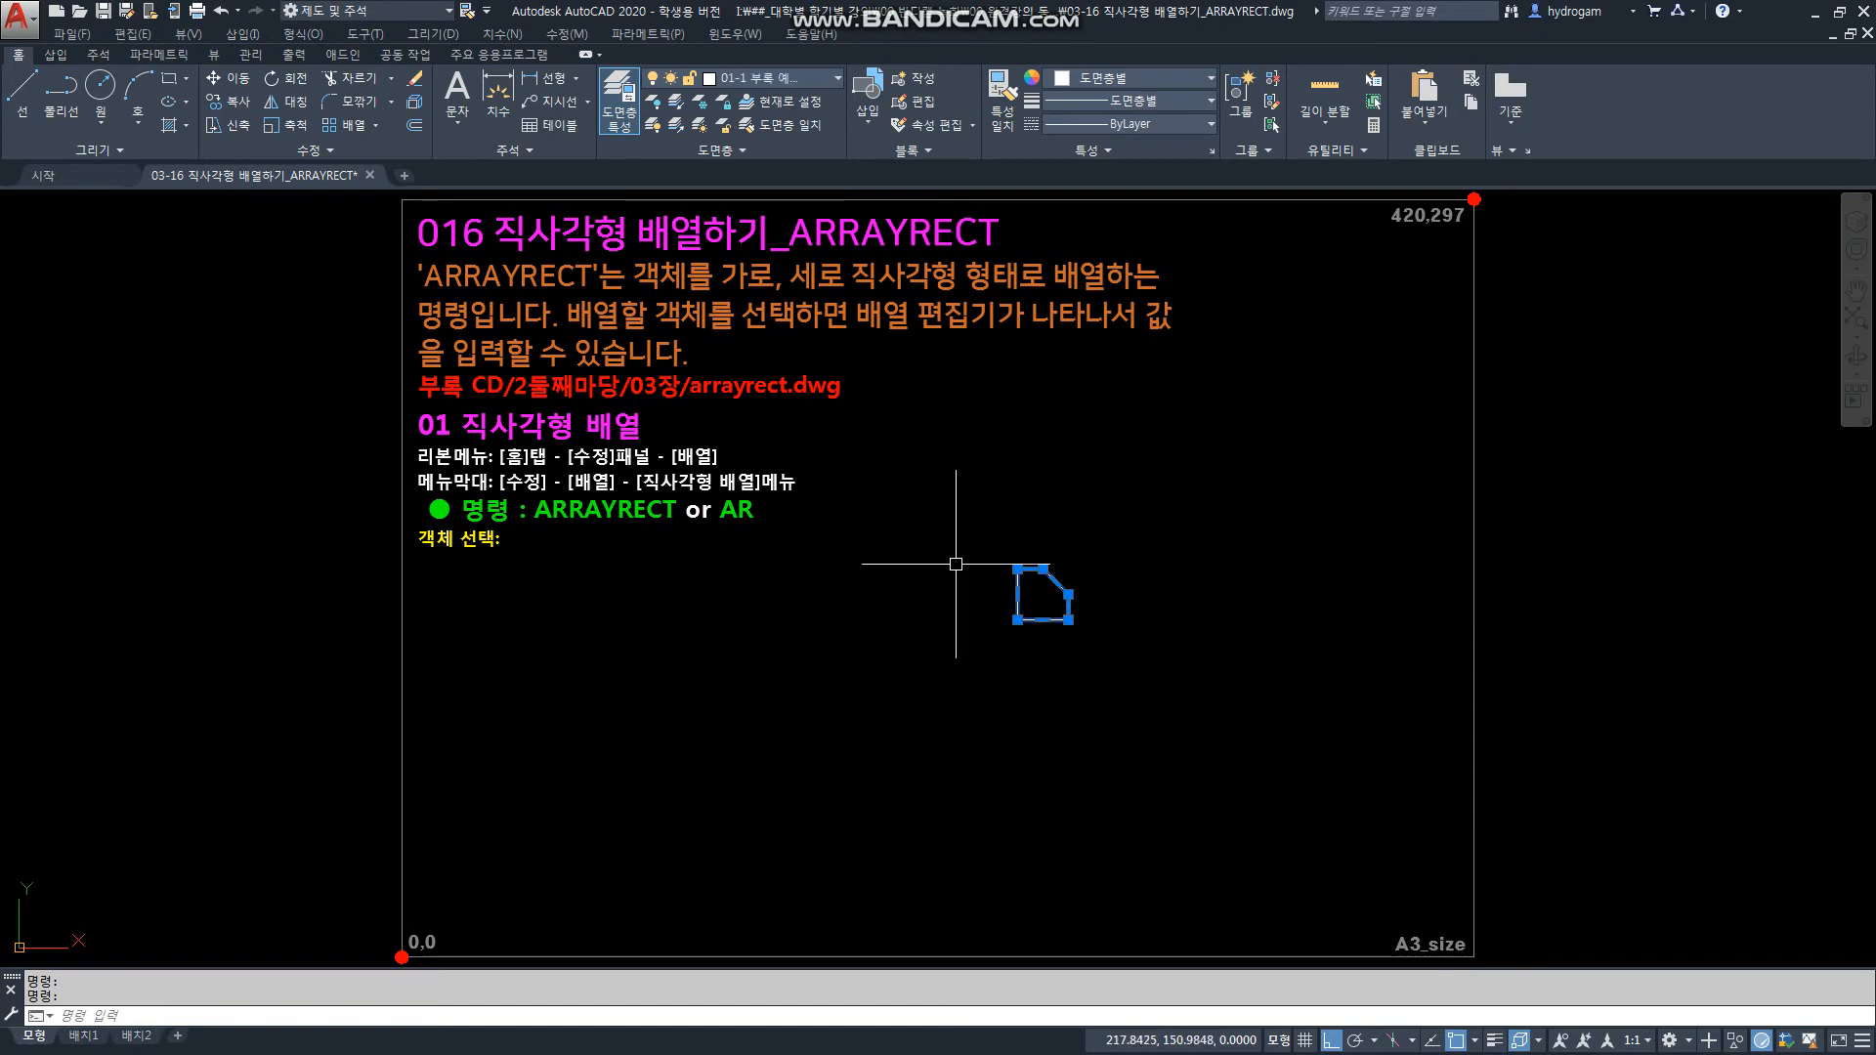
key("Escape")
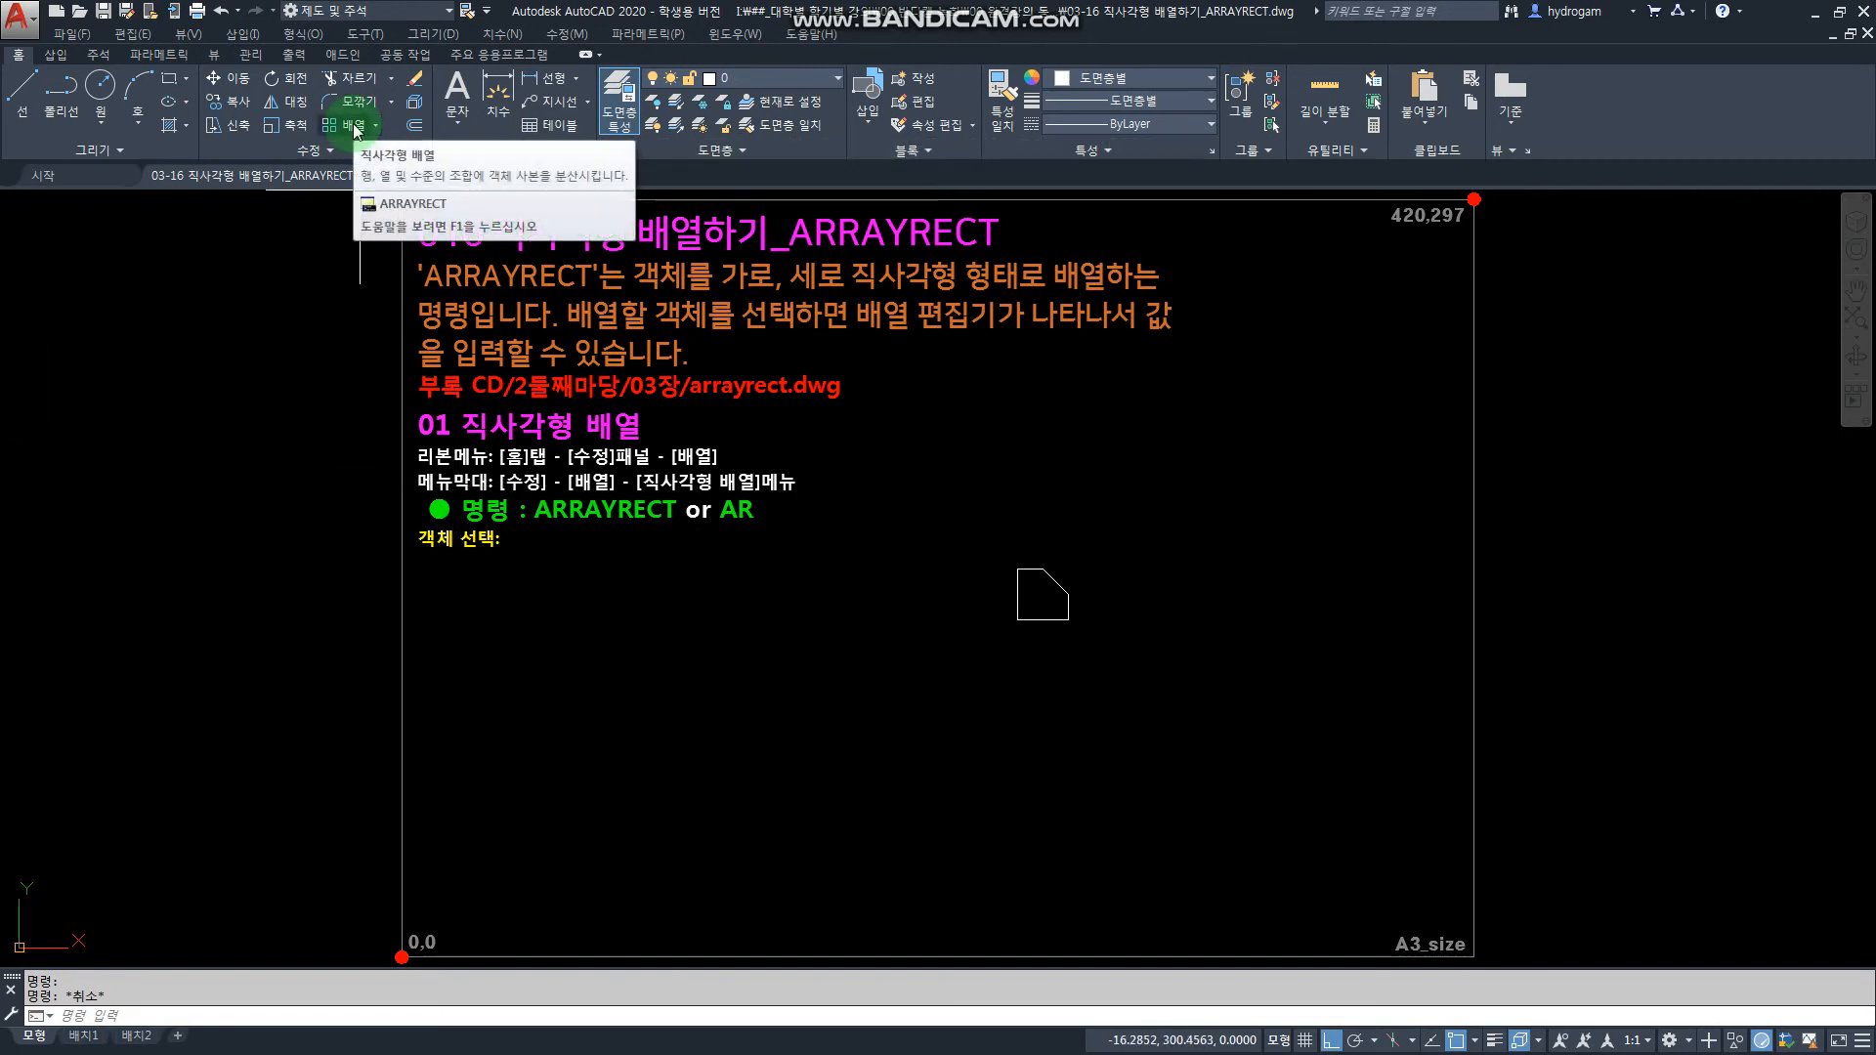
left_click(576, 36)
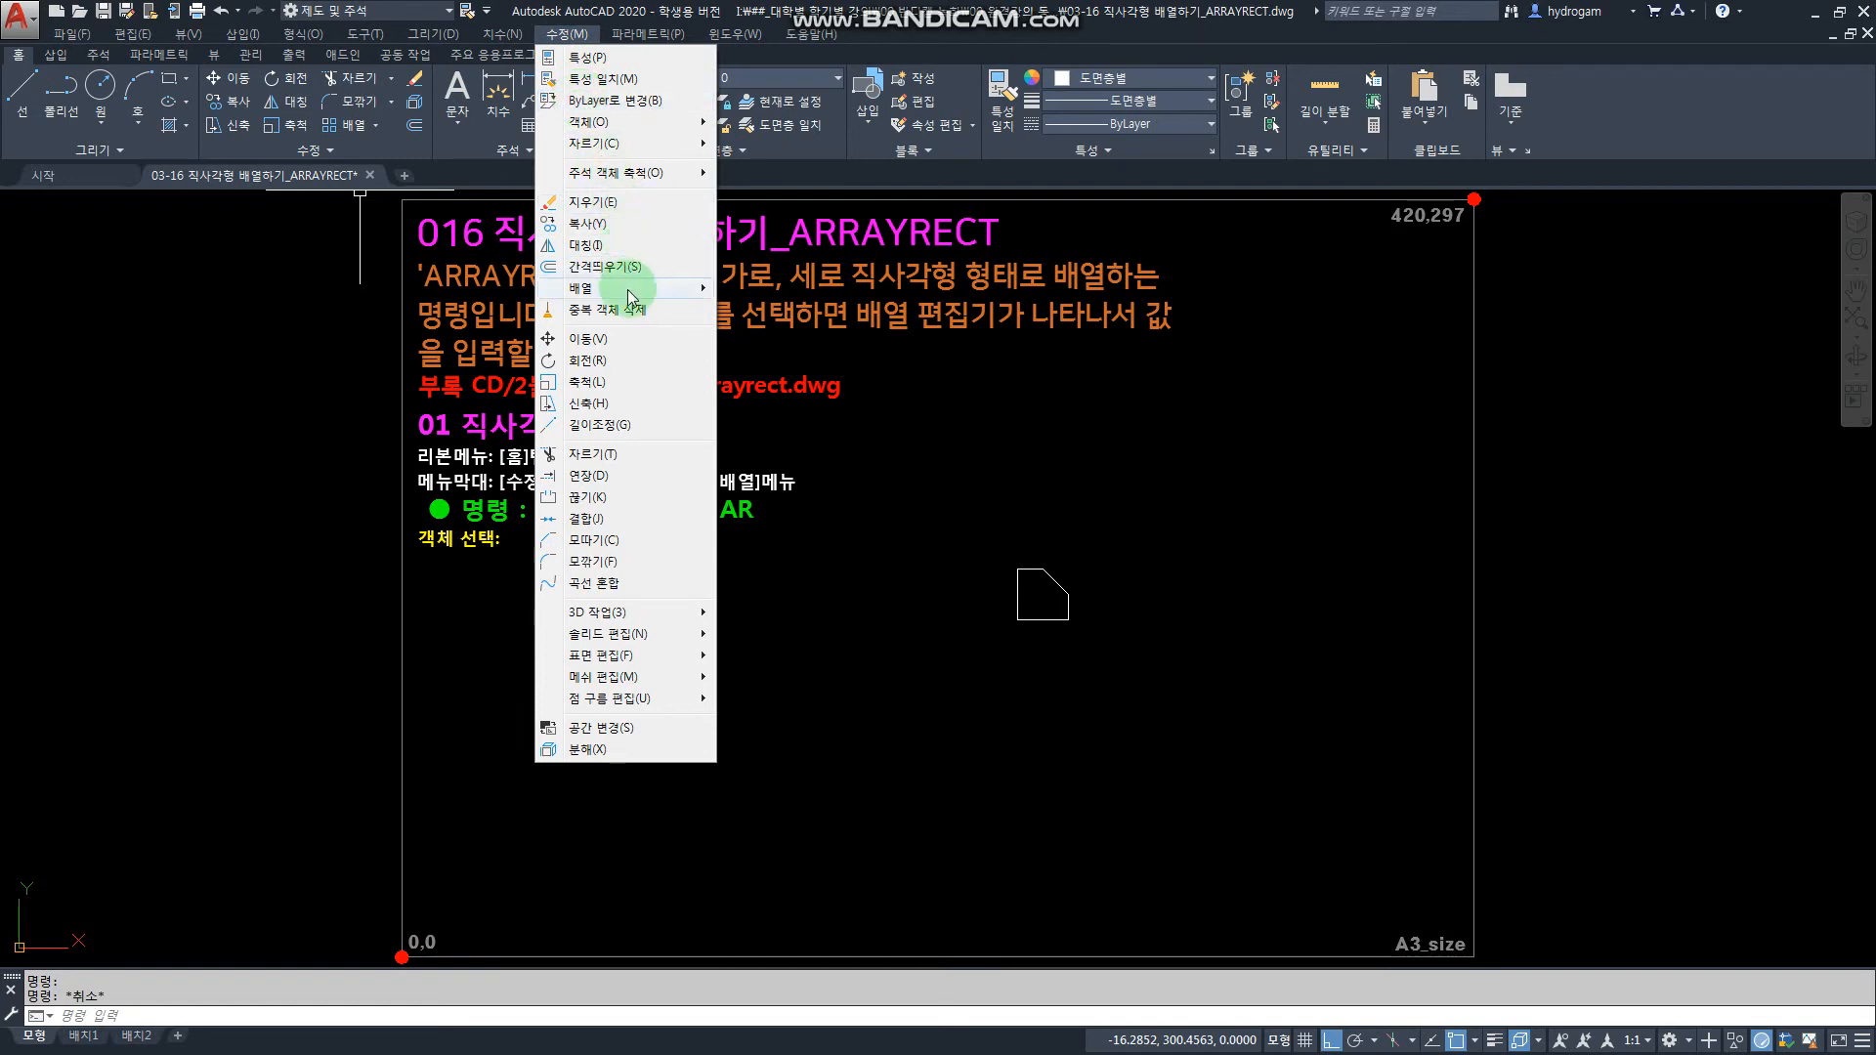
mouse_move(631, 296)
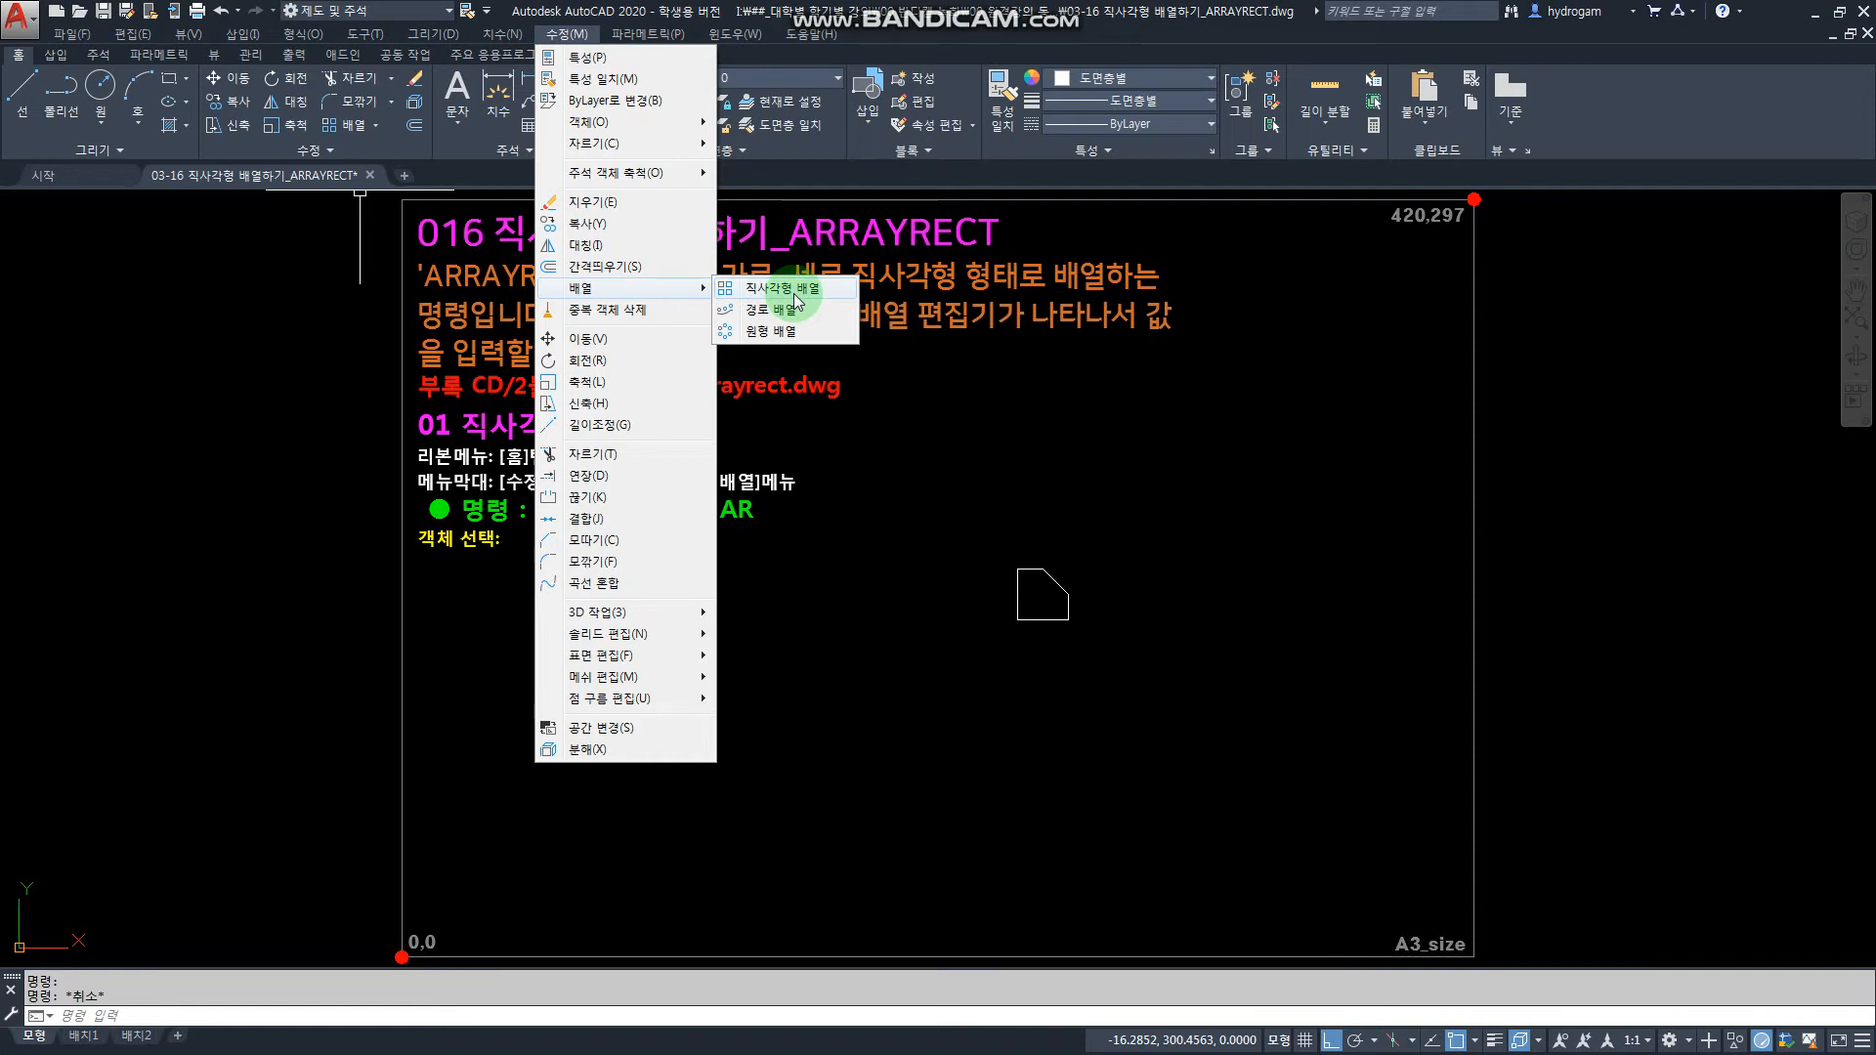
left_click(820, 451)
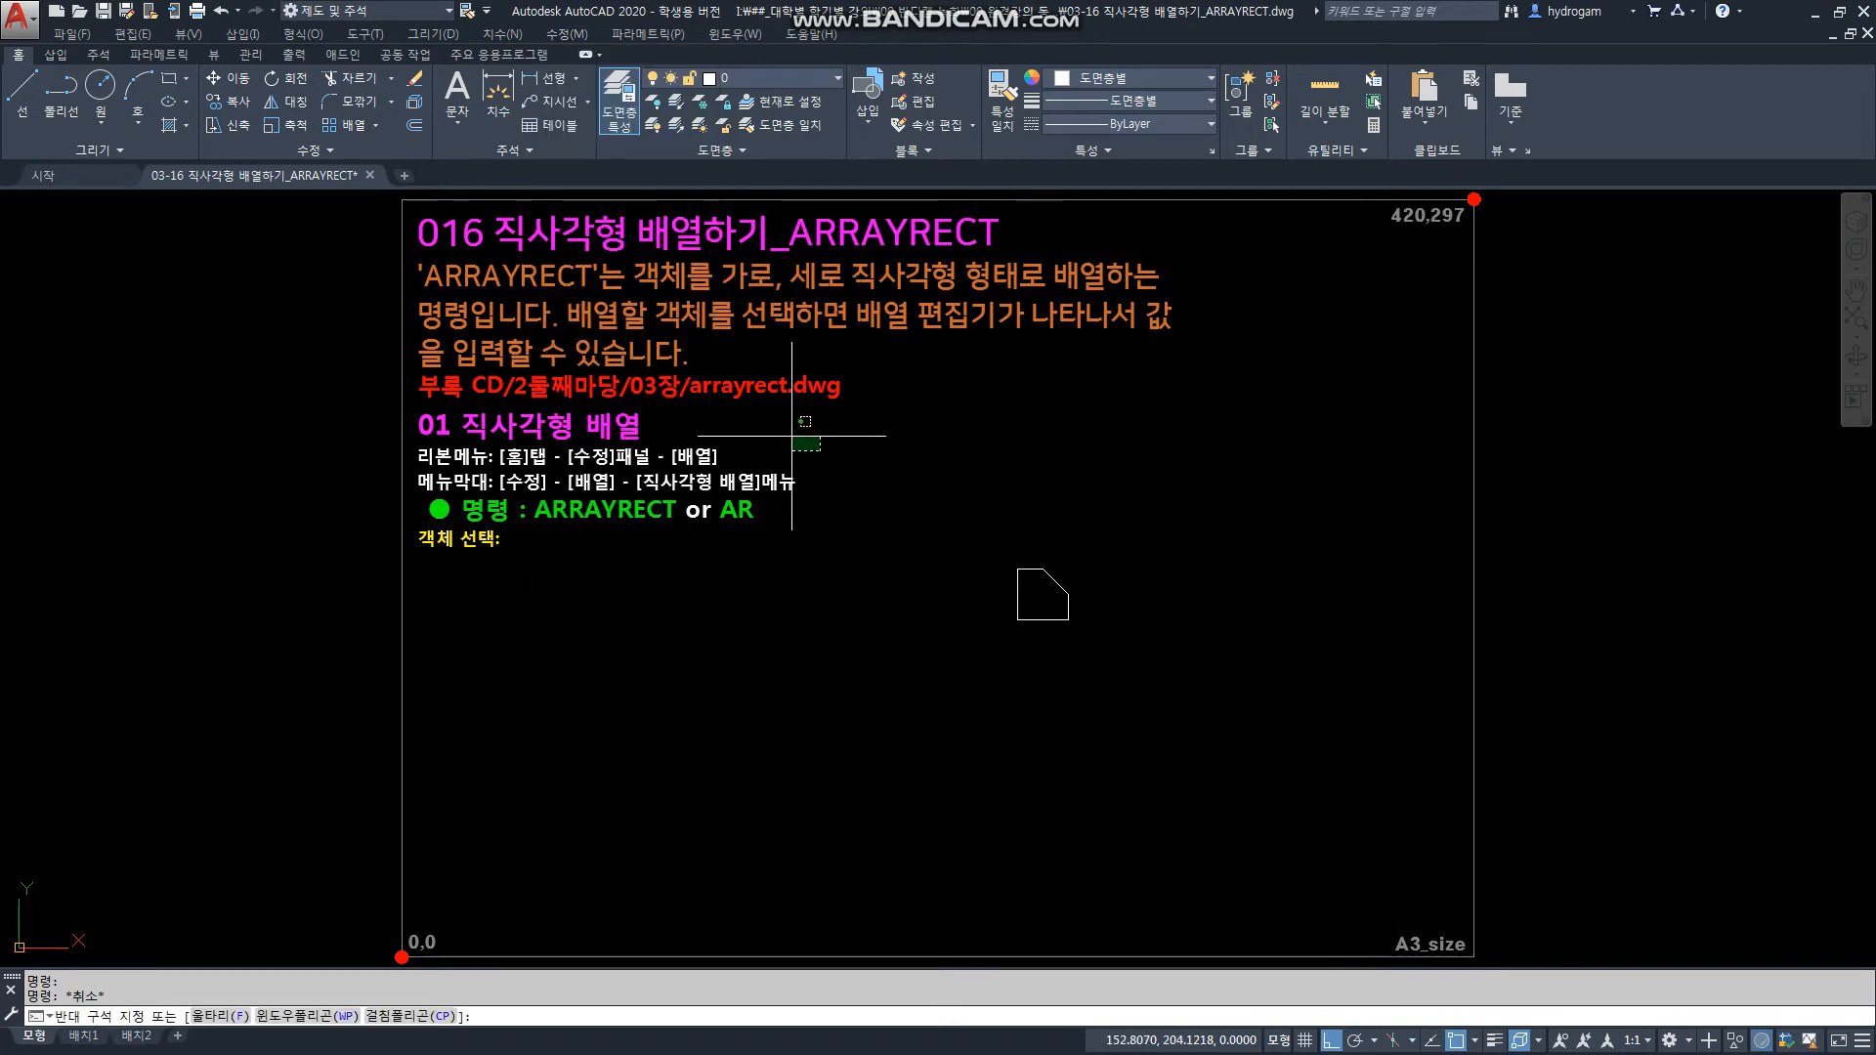
left_click(792, 436)
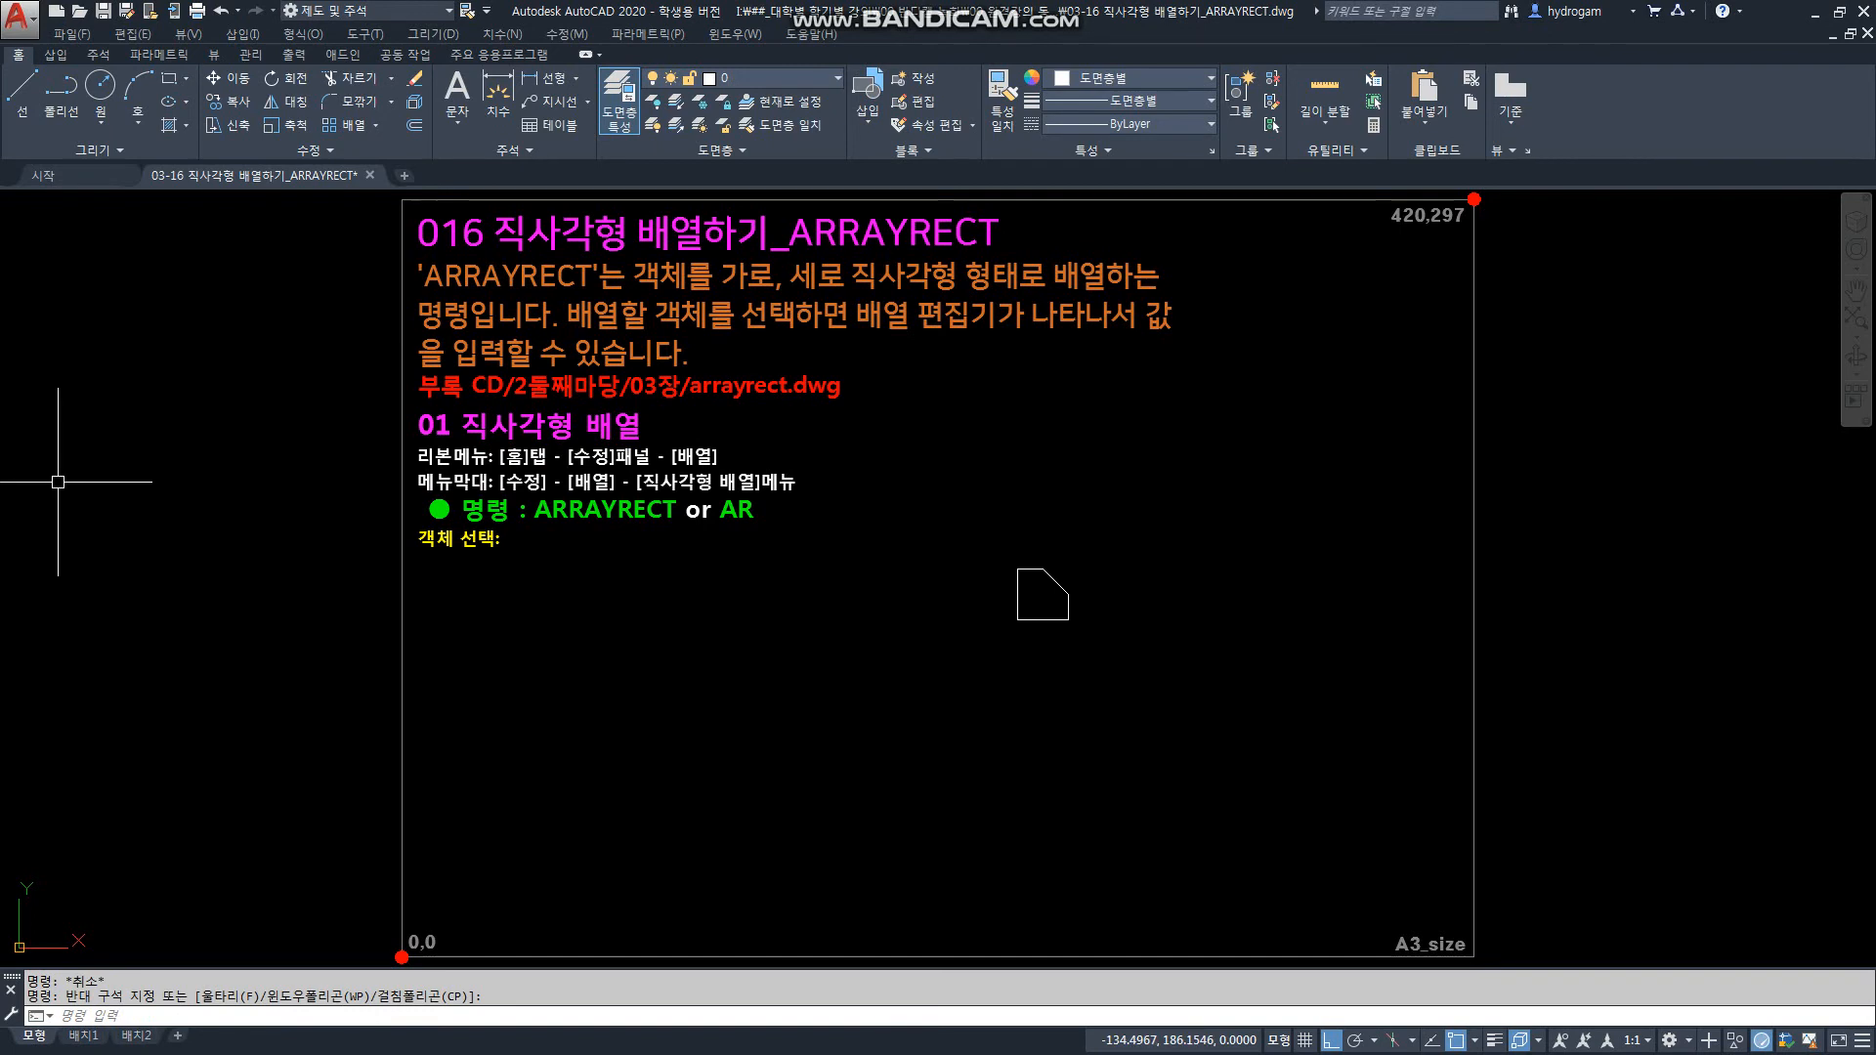
Restore the S1 selection note of the ARRAYRECT example and demonstrate selecting the chamfered square by crossing lasso and crossing window
key("ctrl+y")
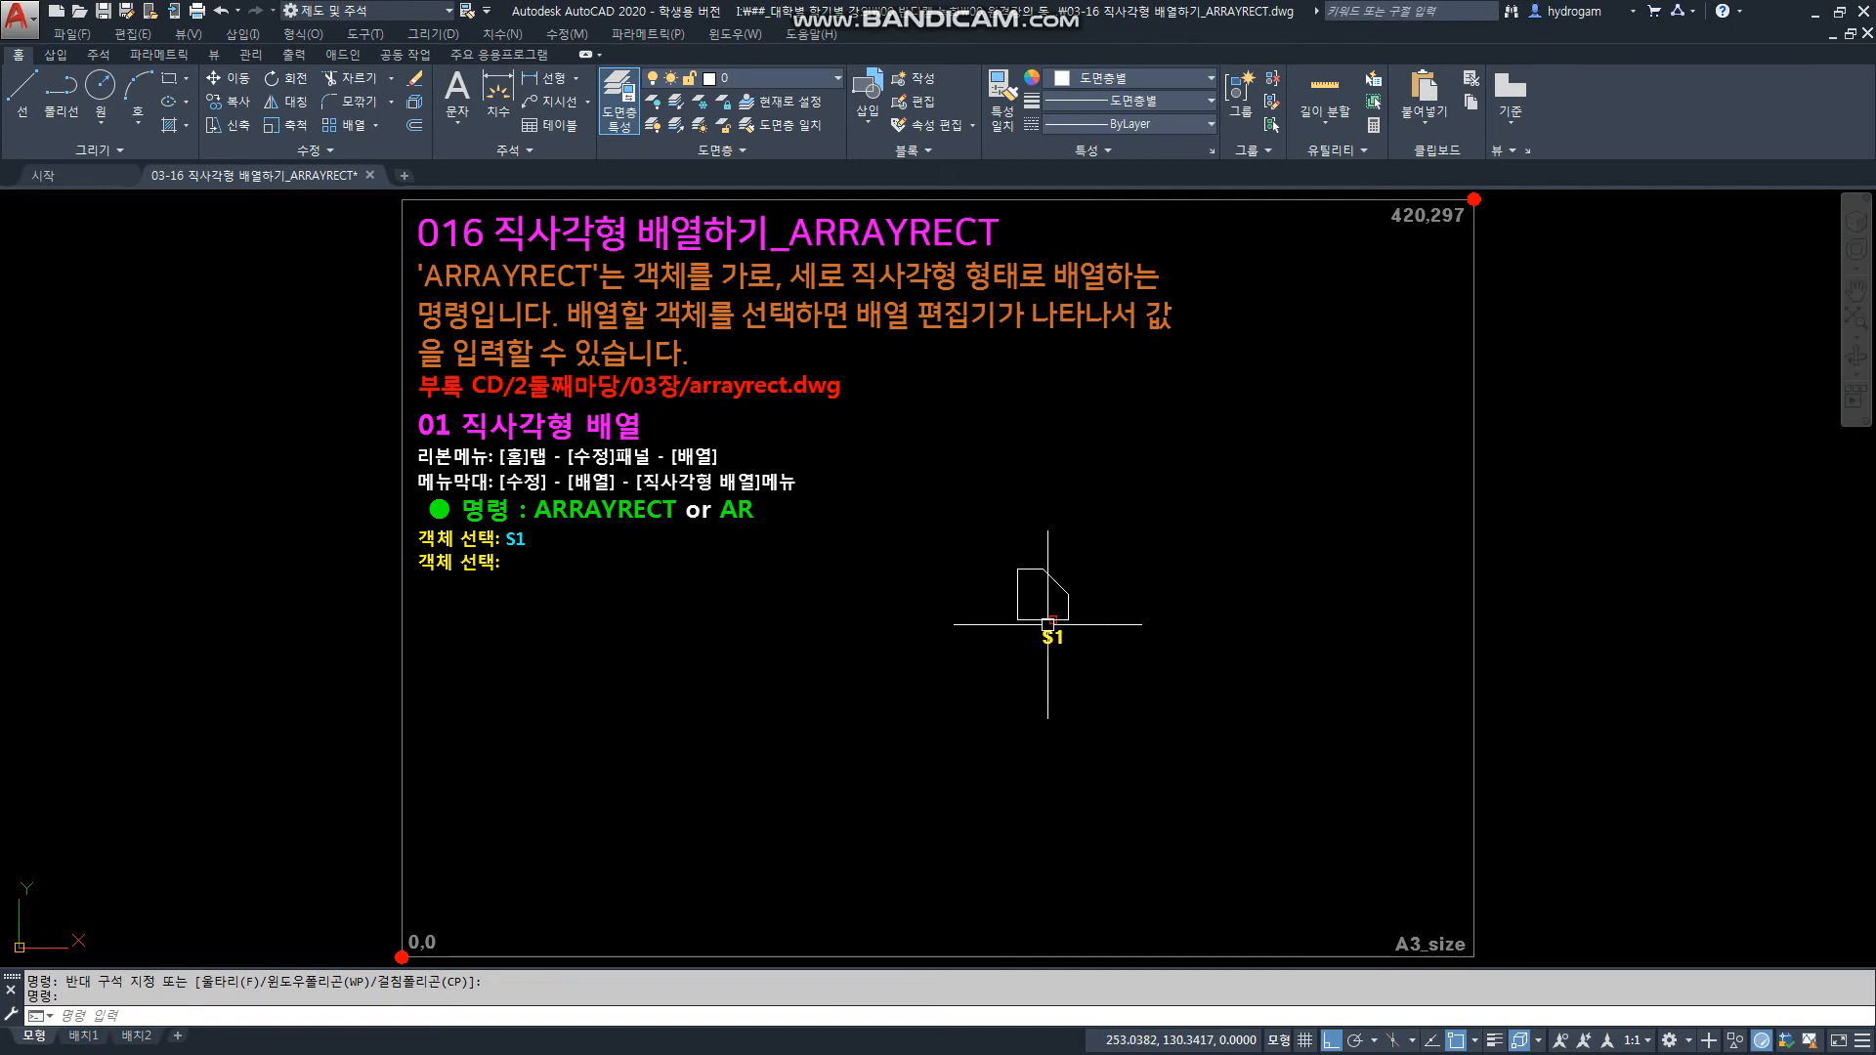
left_click_drag(1136, 684, 910, 476)
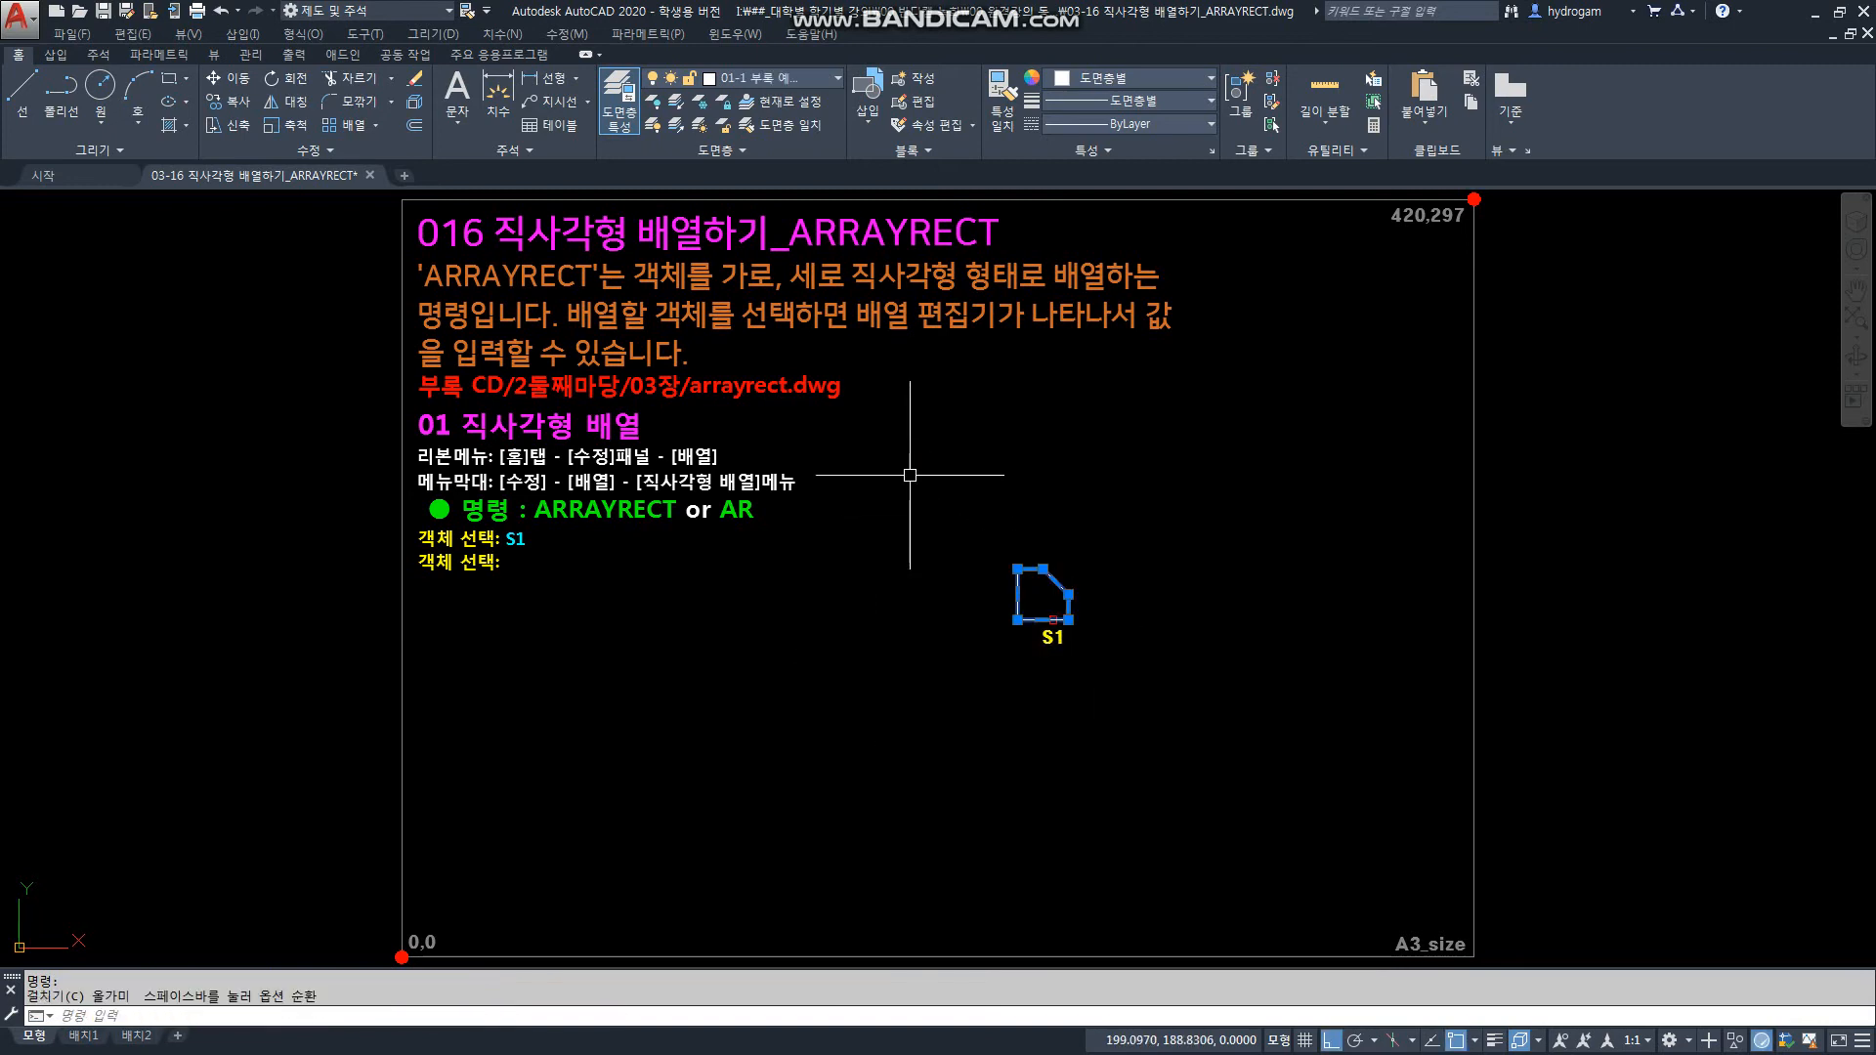
left_click(1101, 699)
left_click(939, 524)
key("Escape")
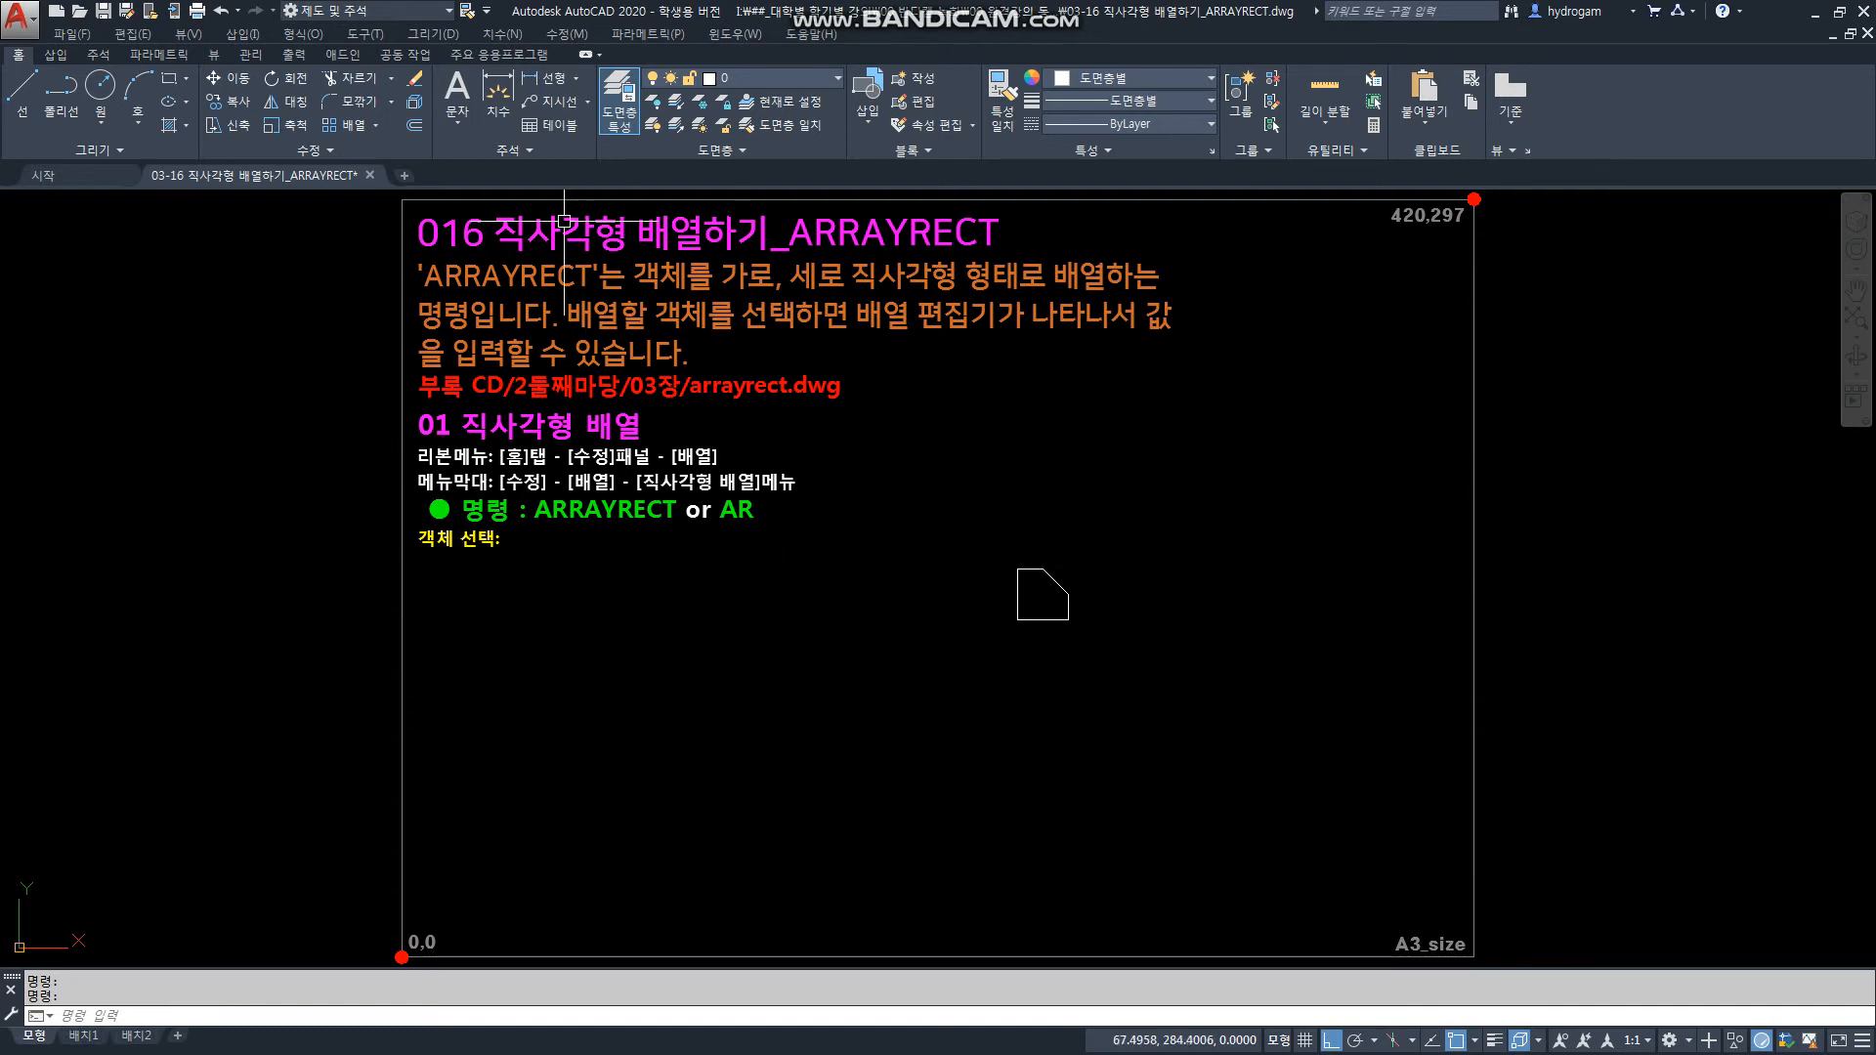
Start a rectangular array of the chamfered square, selecting it with a window, and set the array to 2 columns
left_click(343, 127)
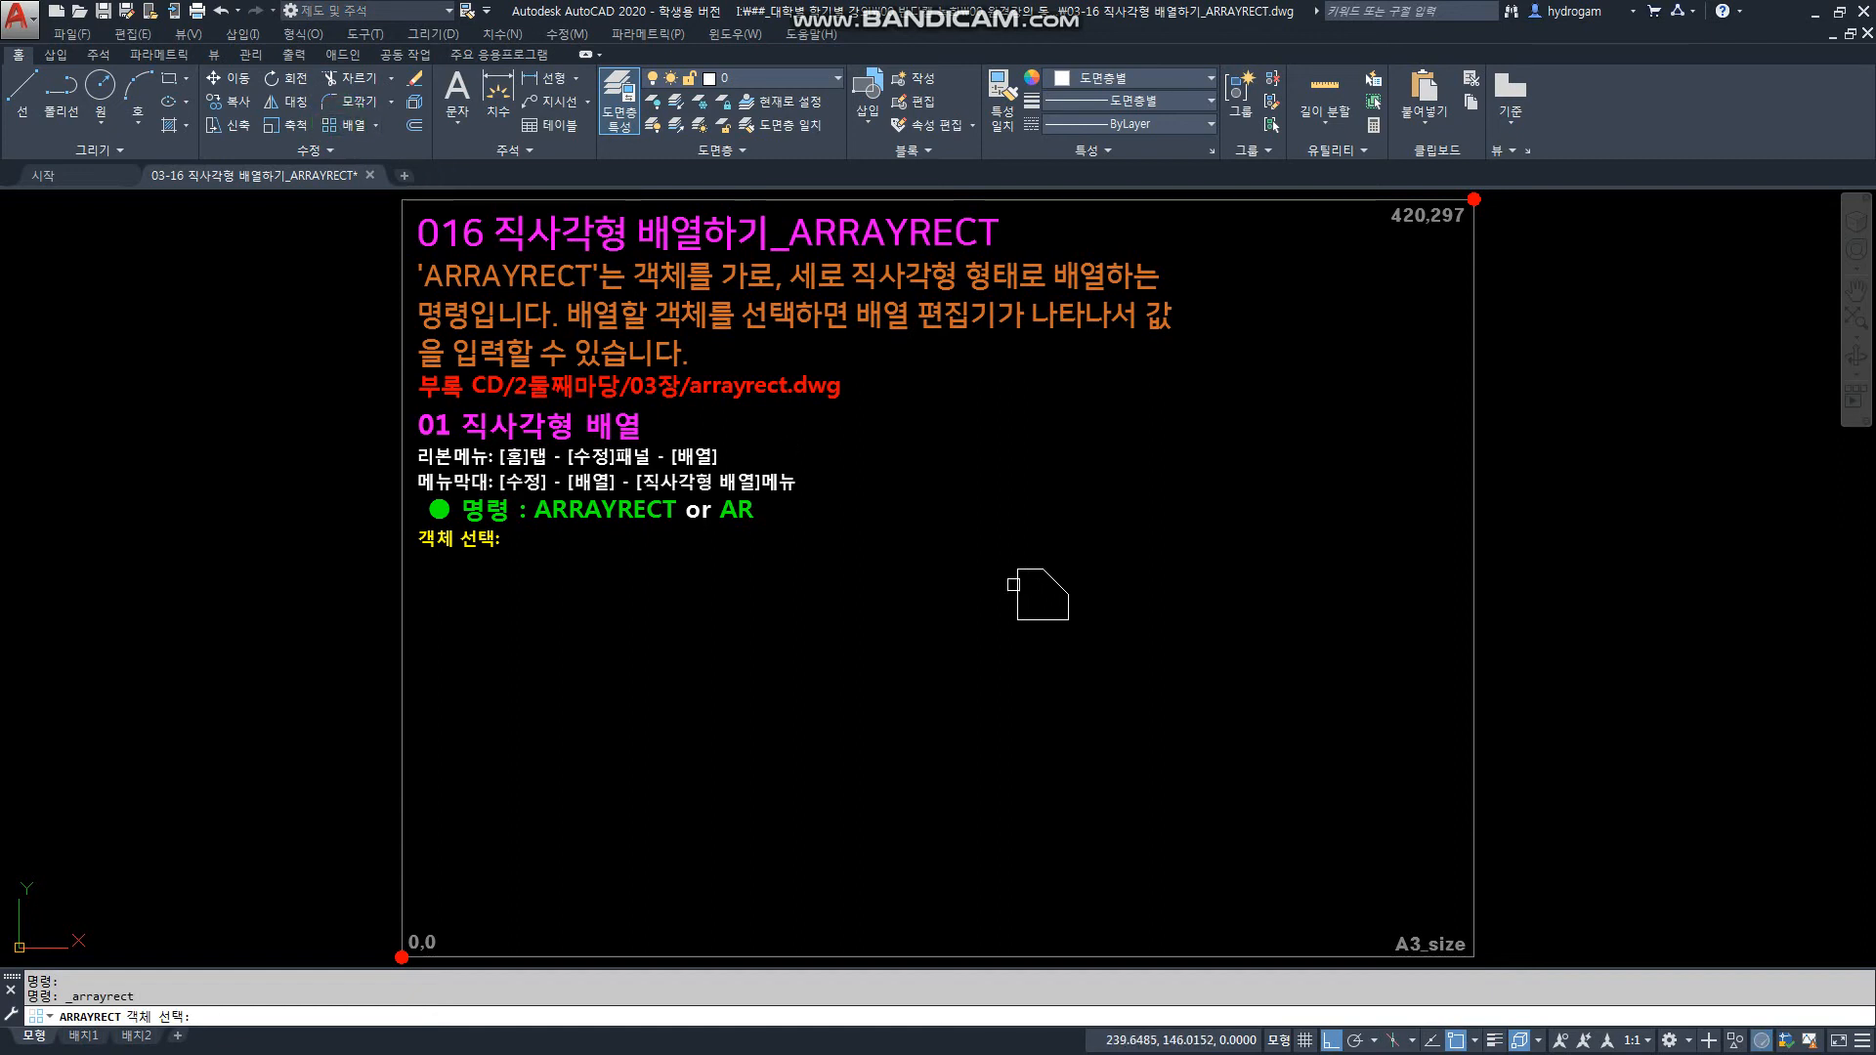
left_click(995, 549)
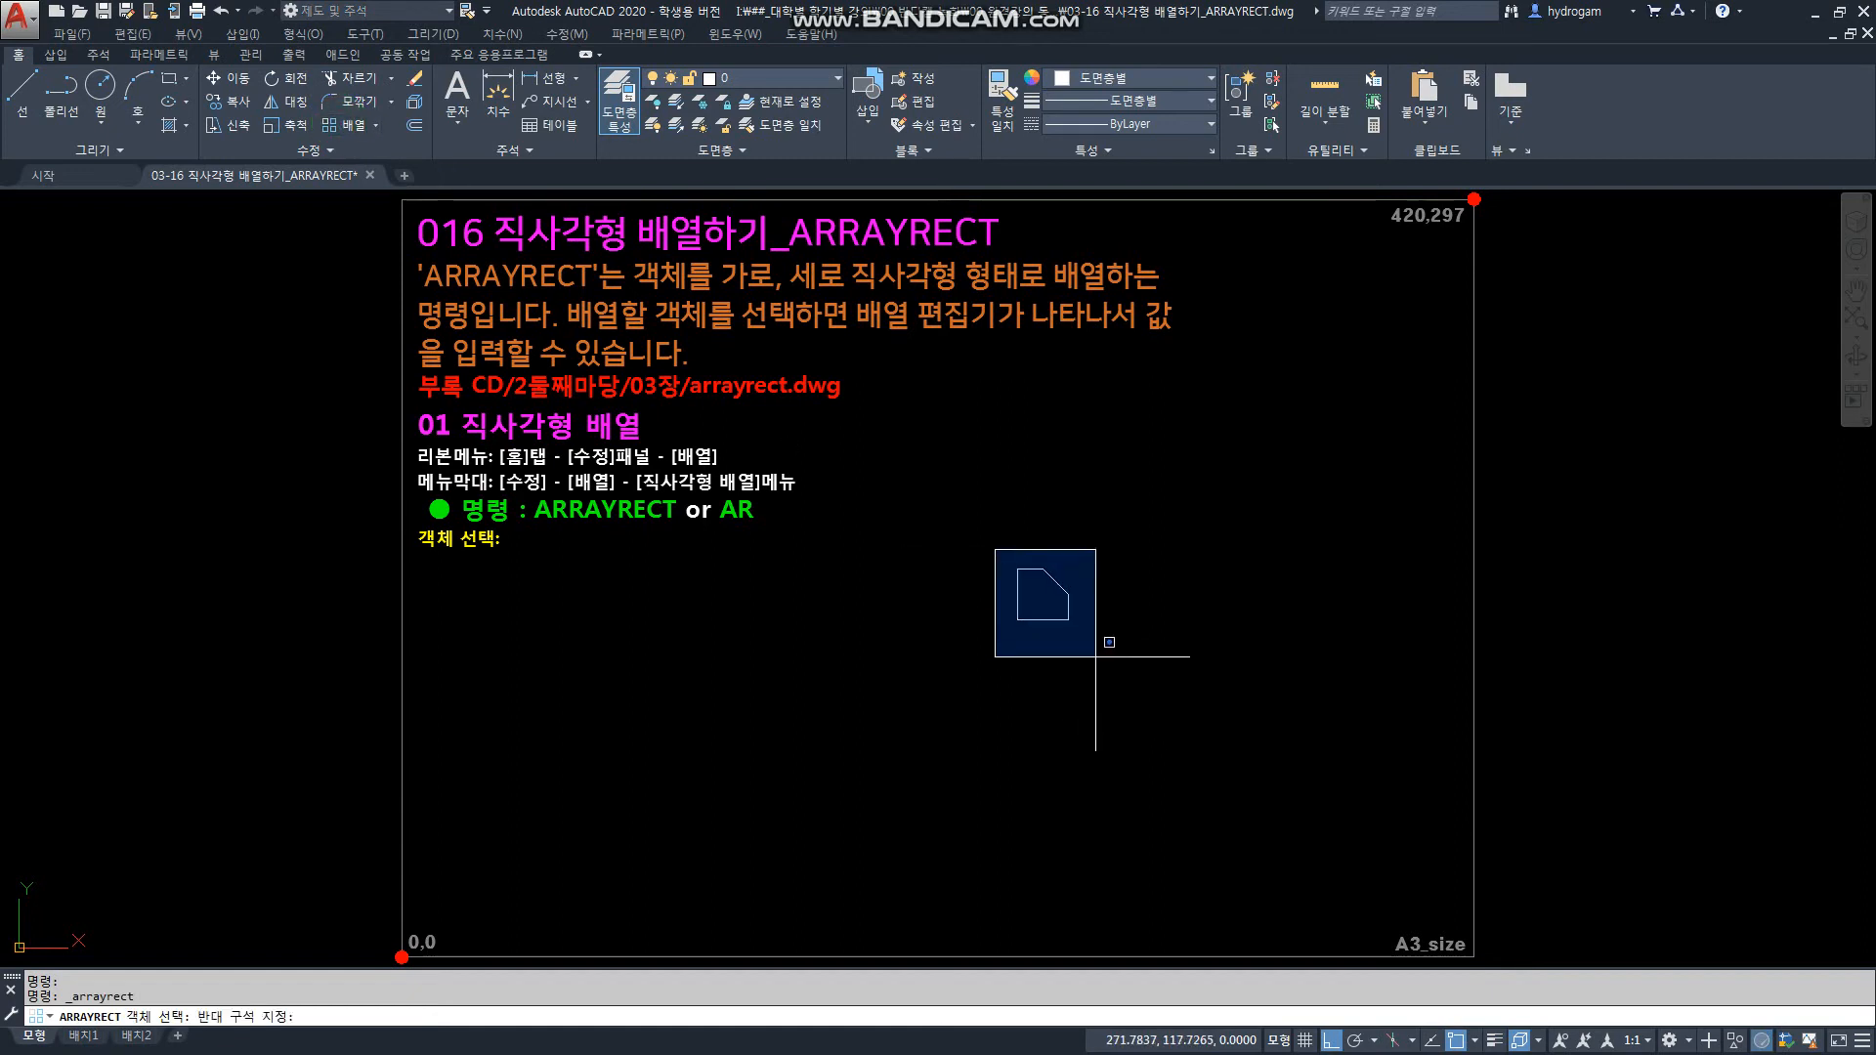
left_click(1190, 753)
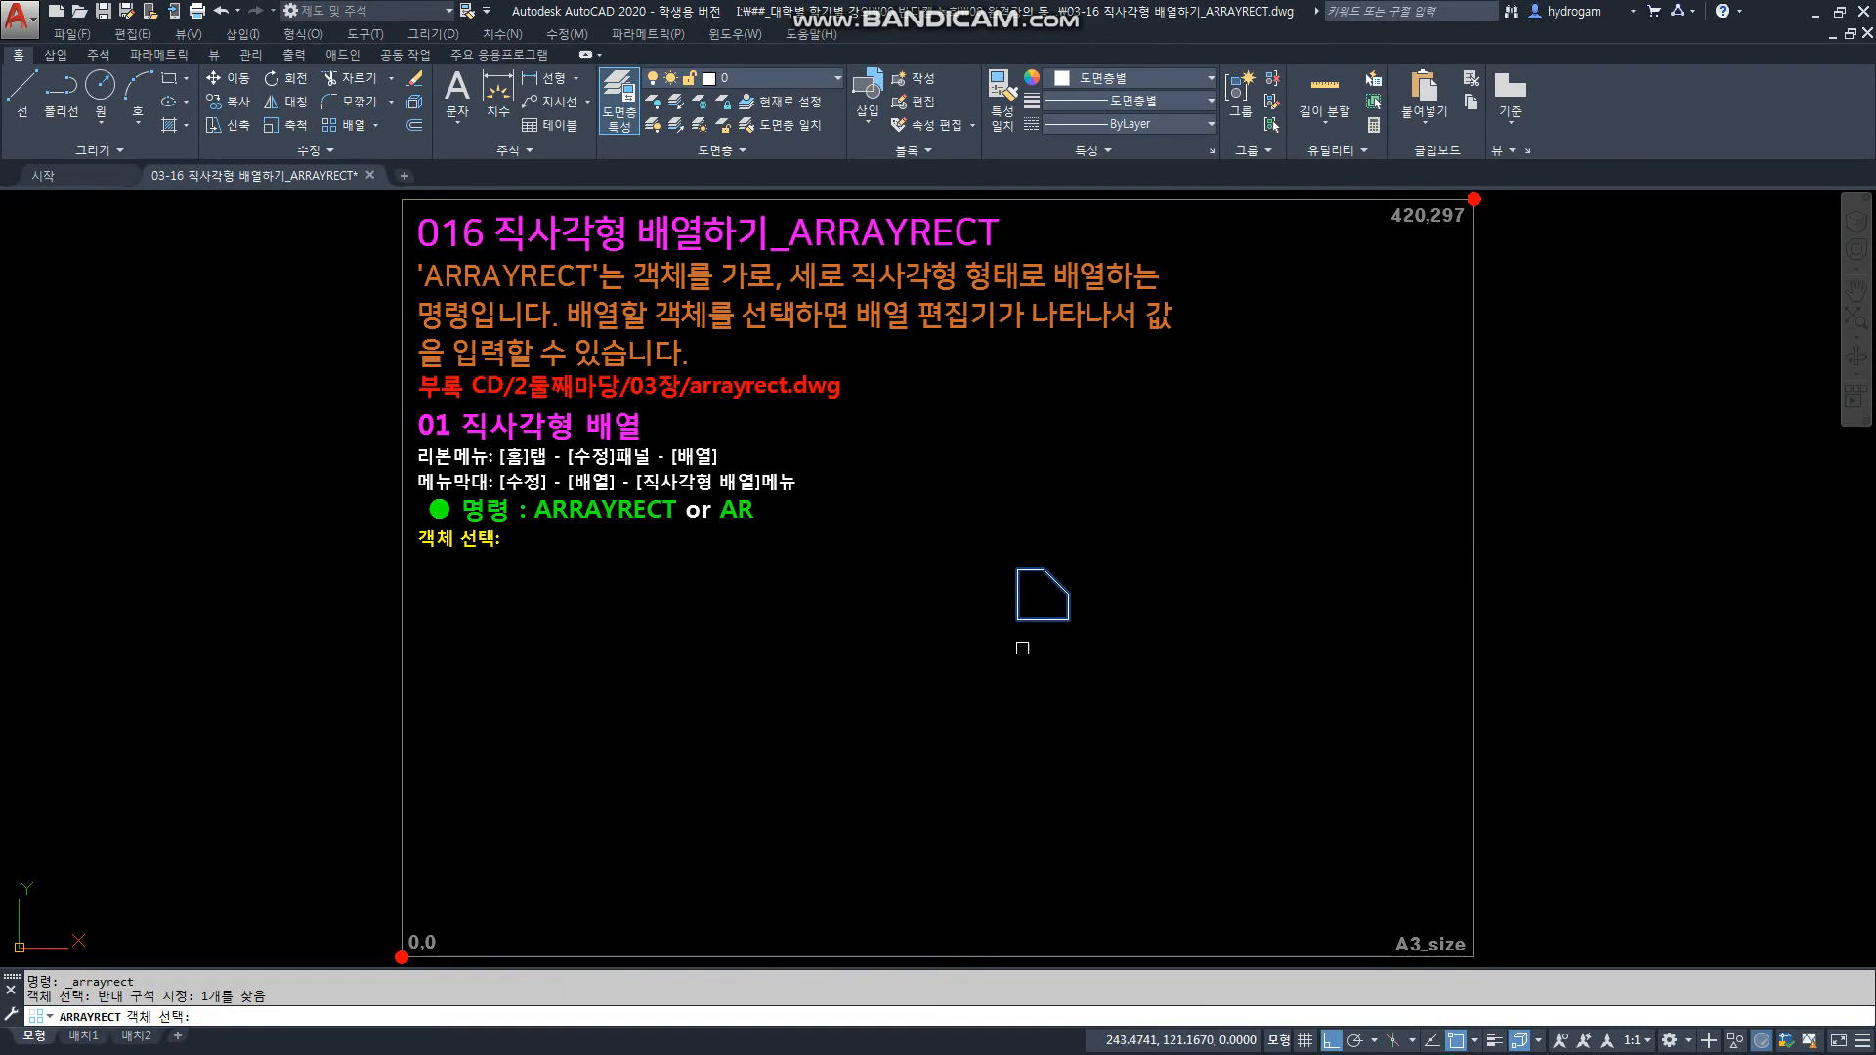
key("Return")
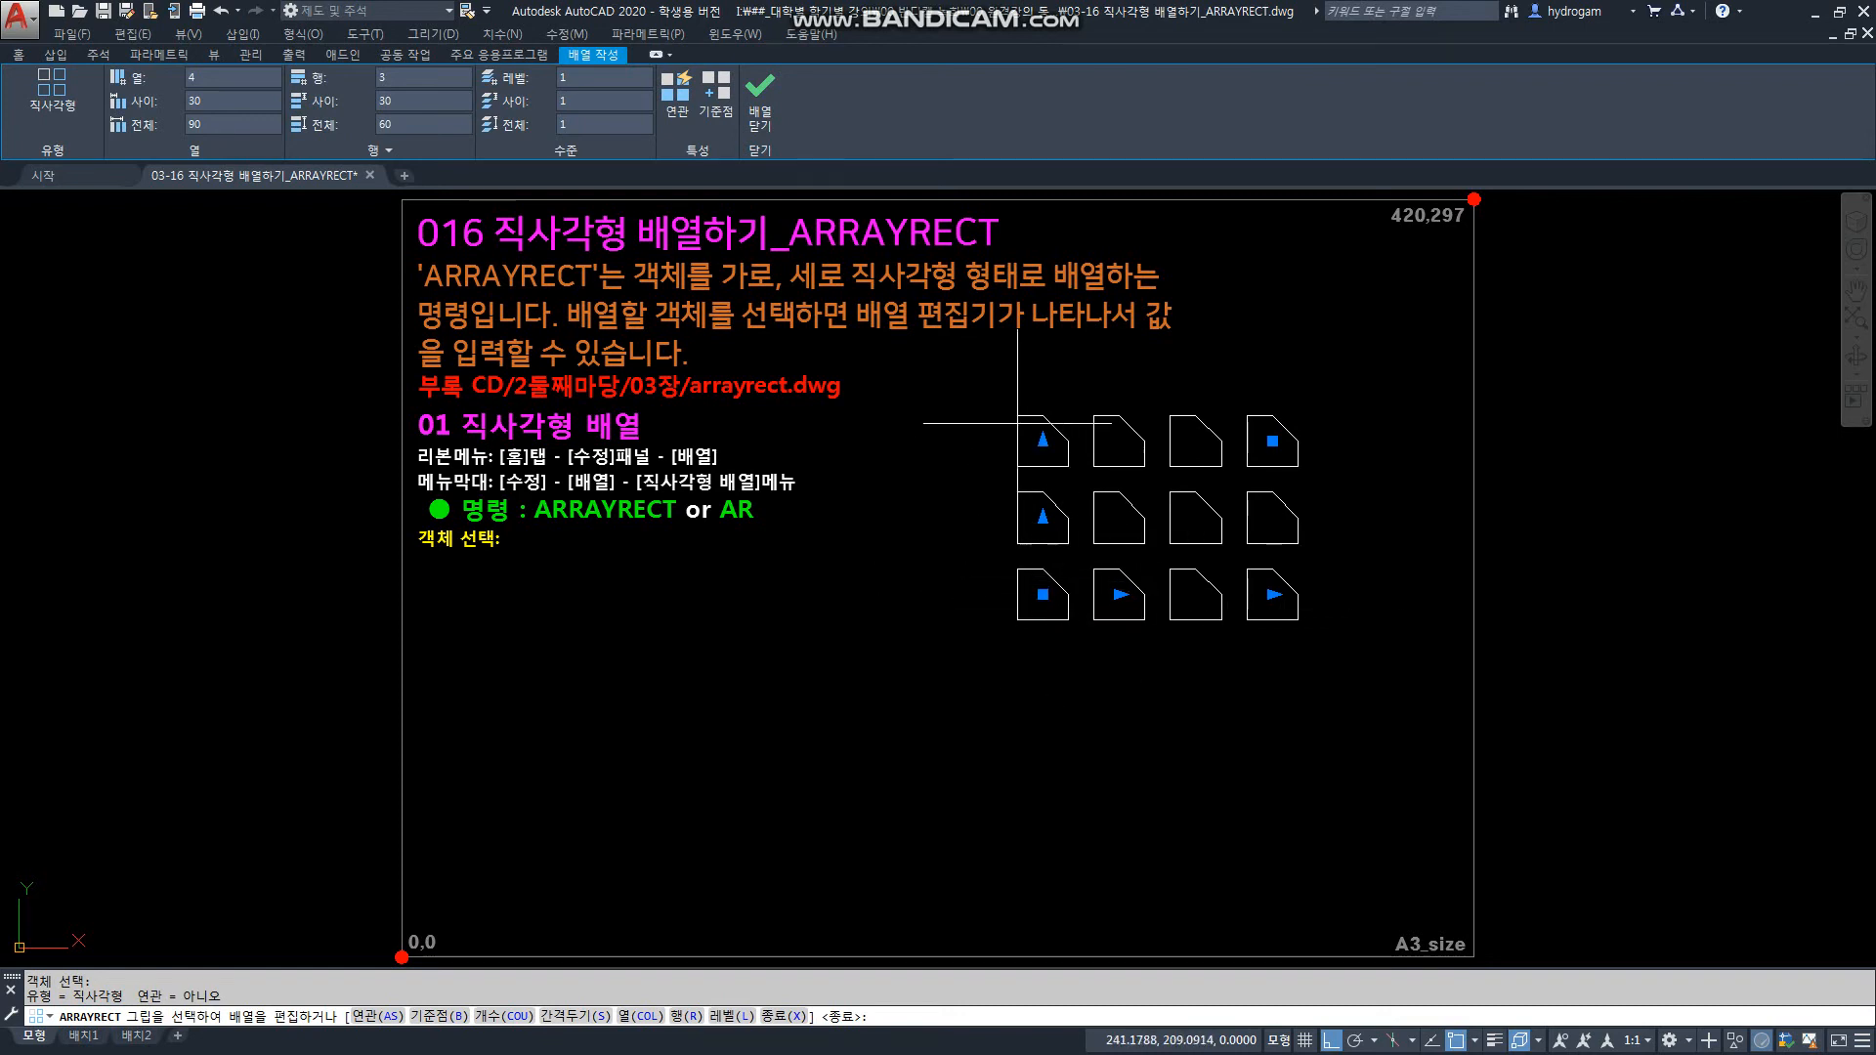
left_click(225, 80)
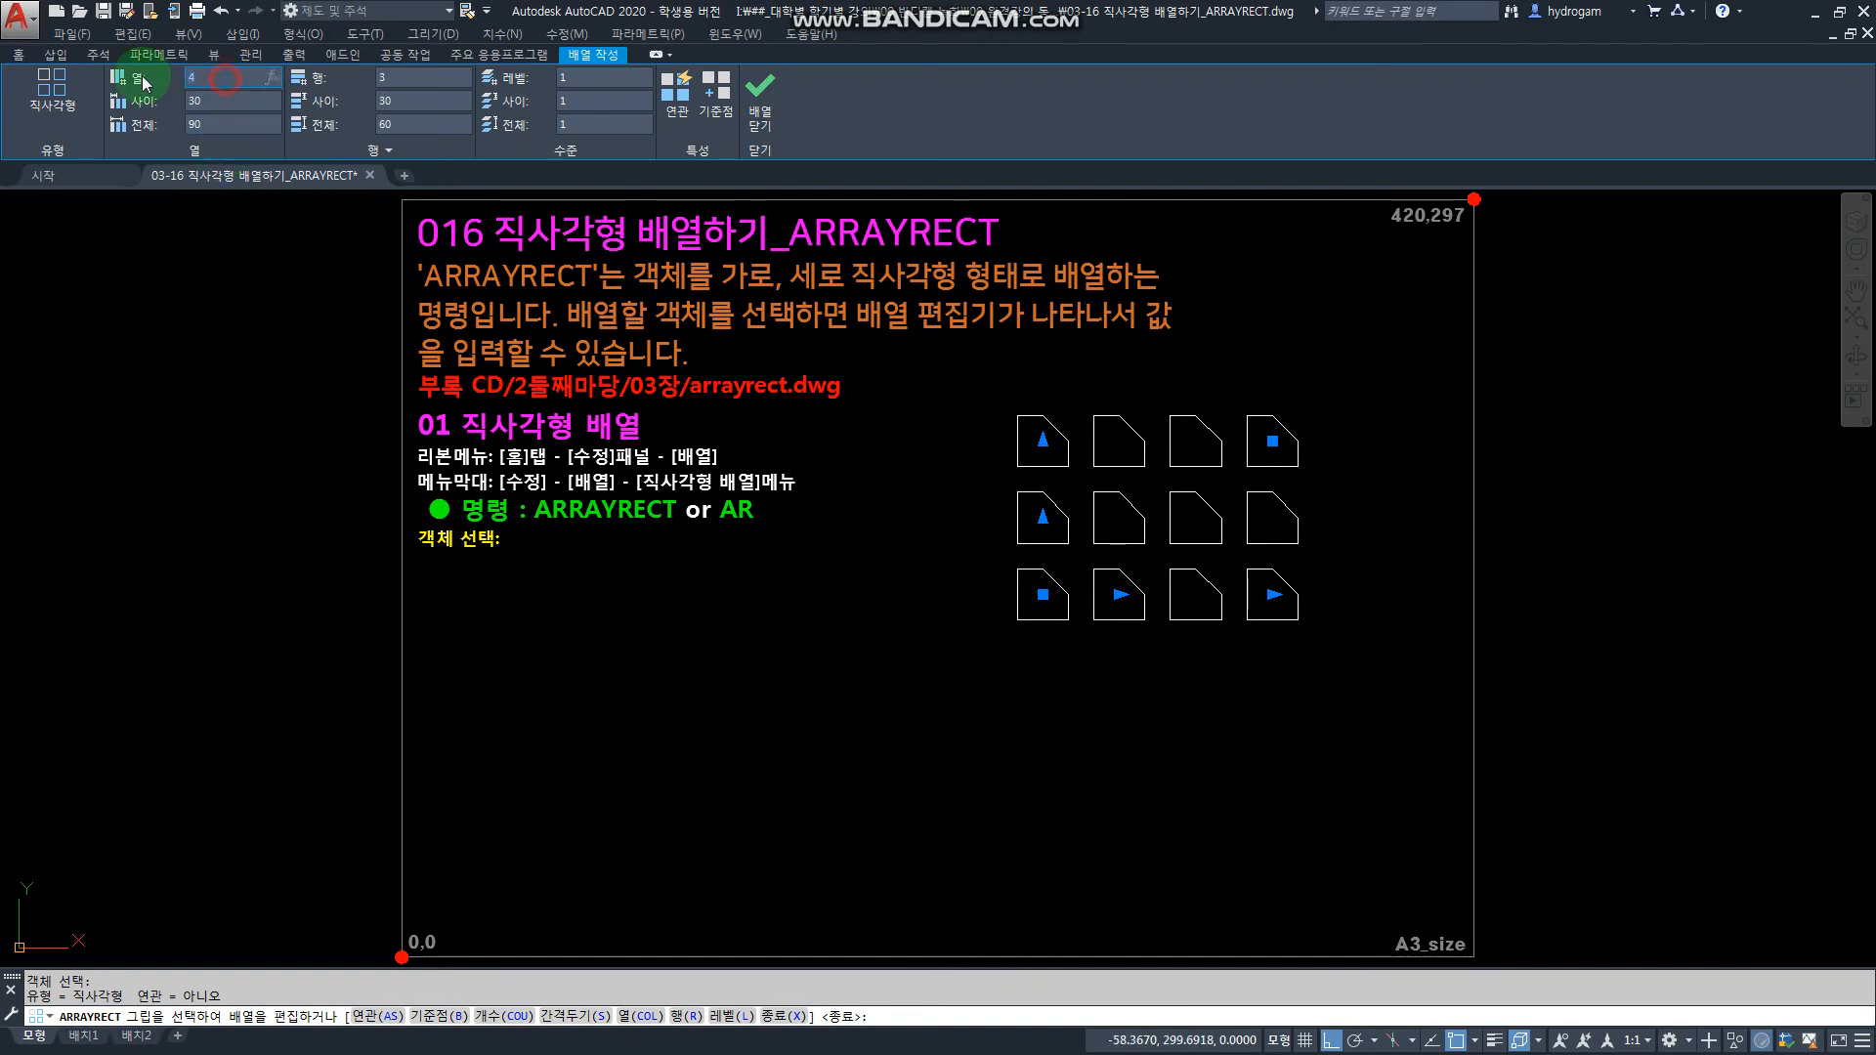
type("2")
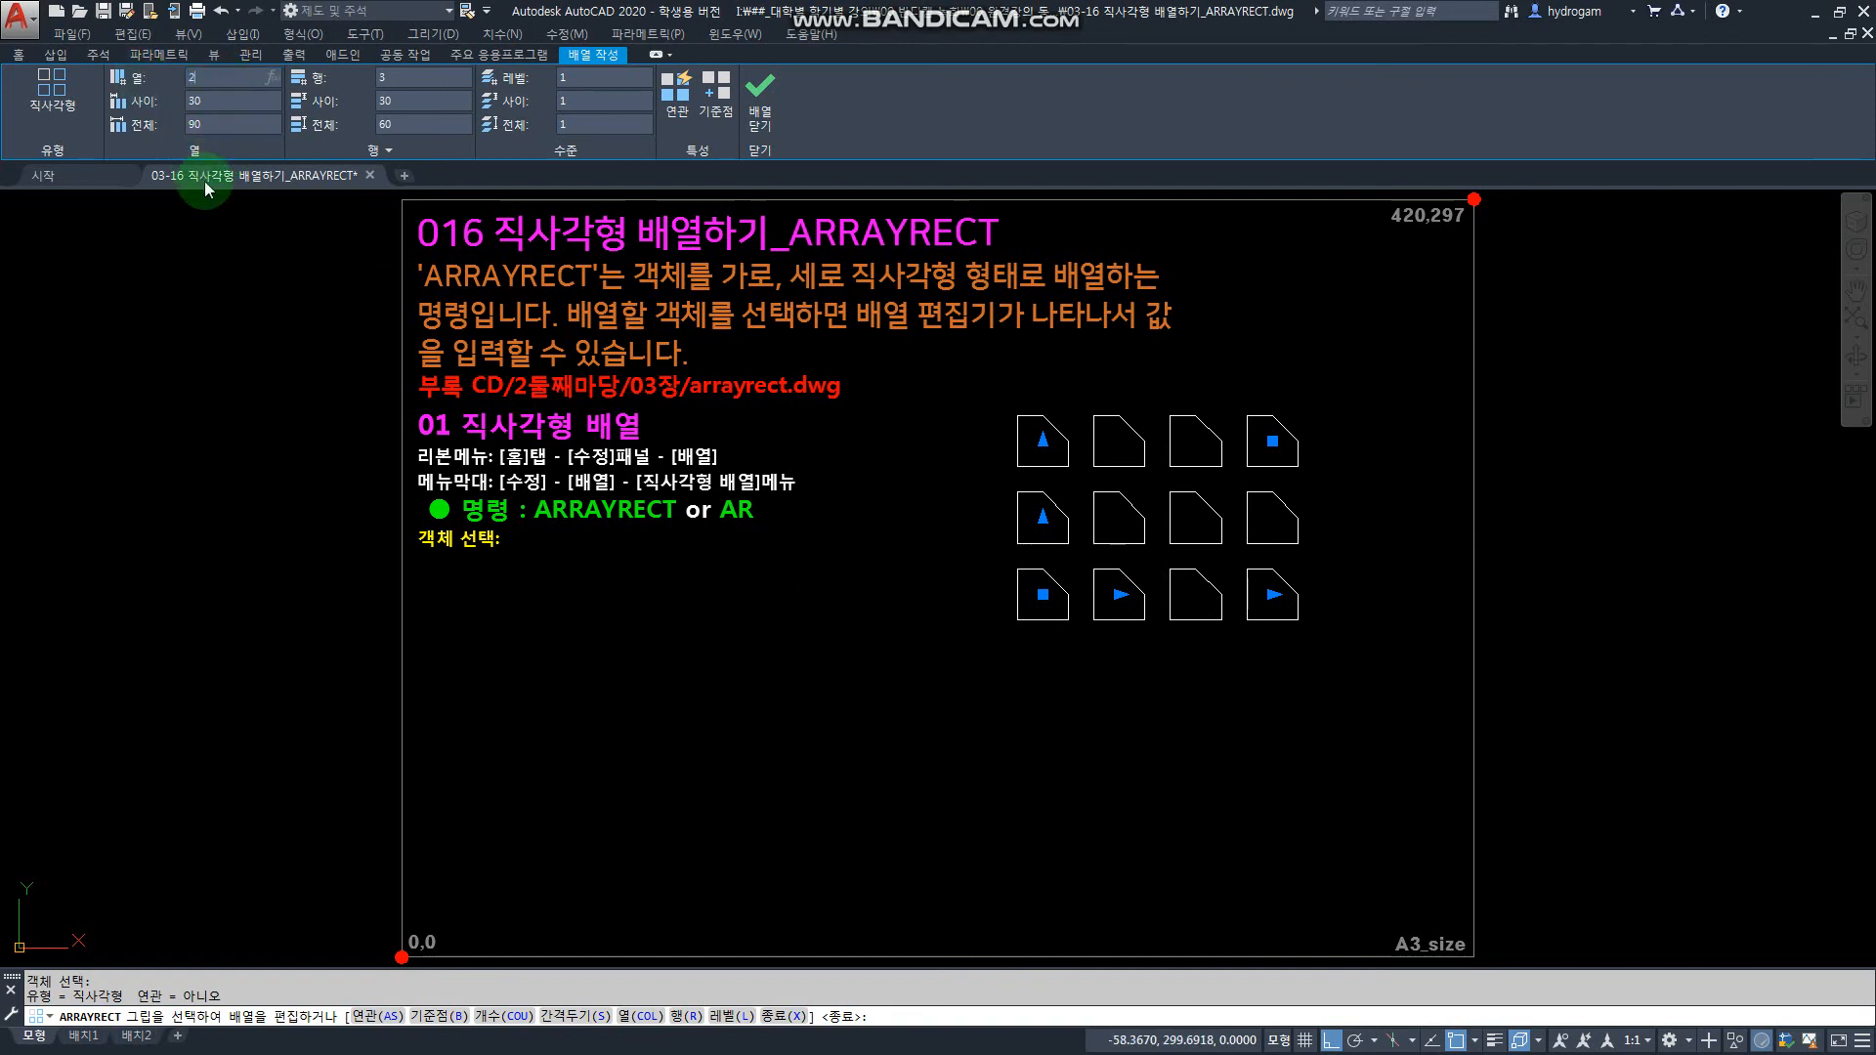
left_click(582, 627)
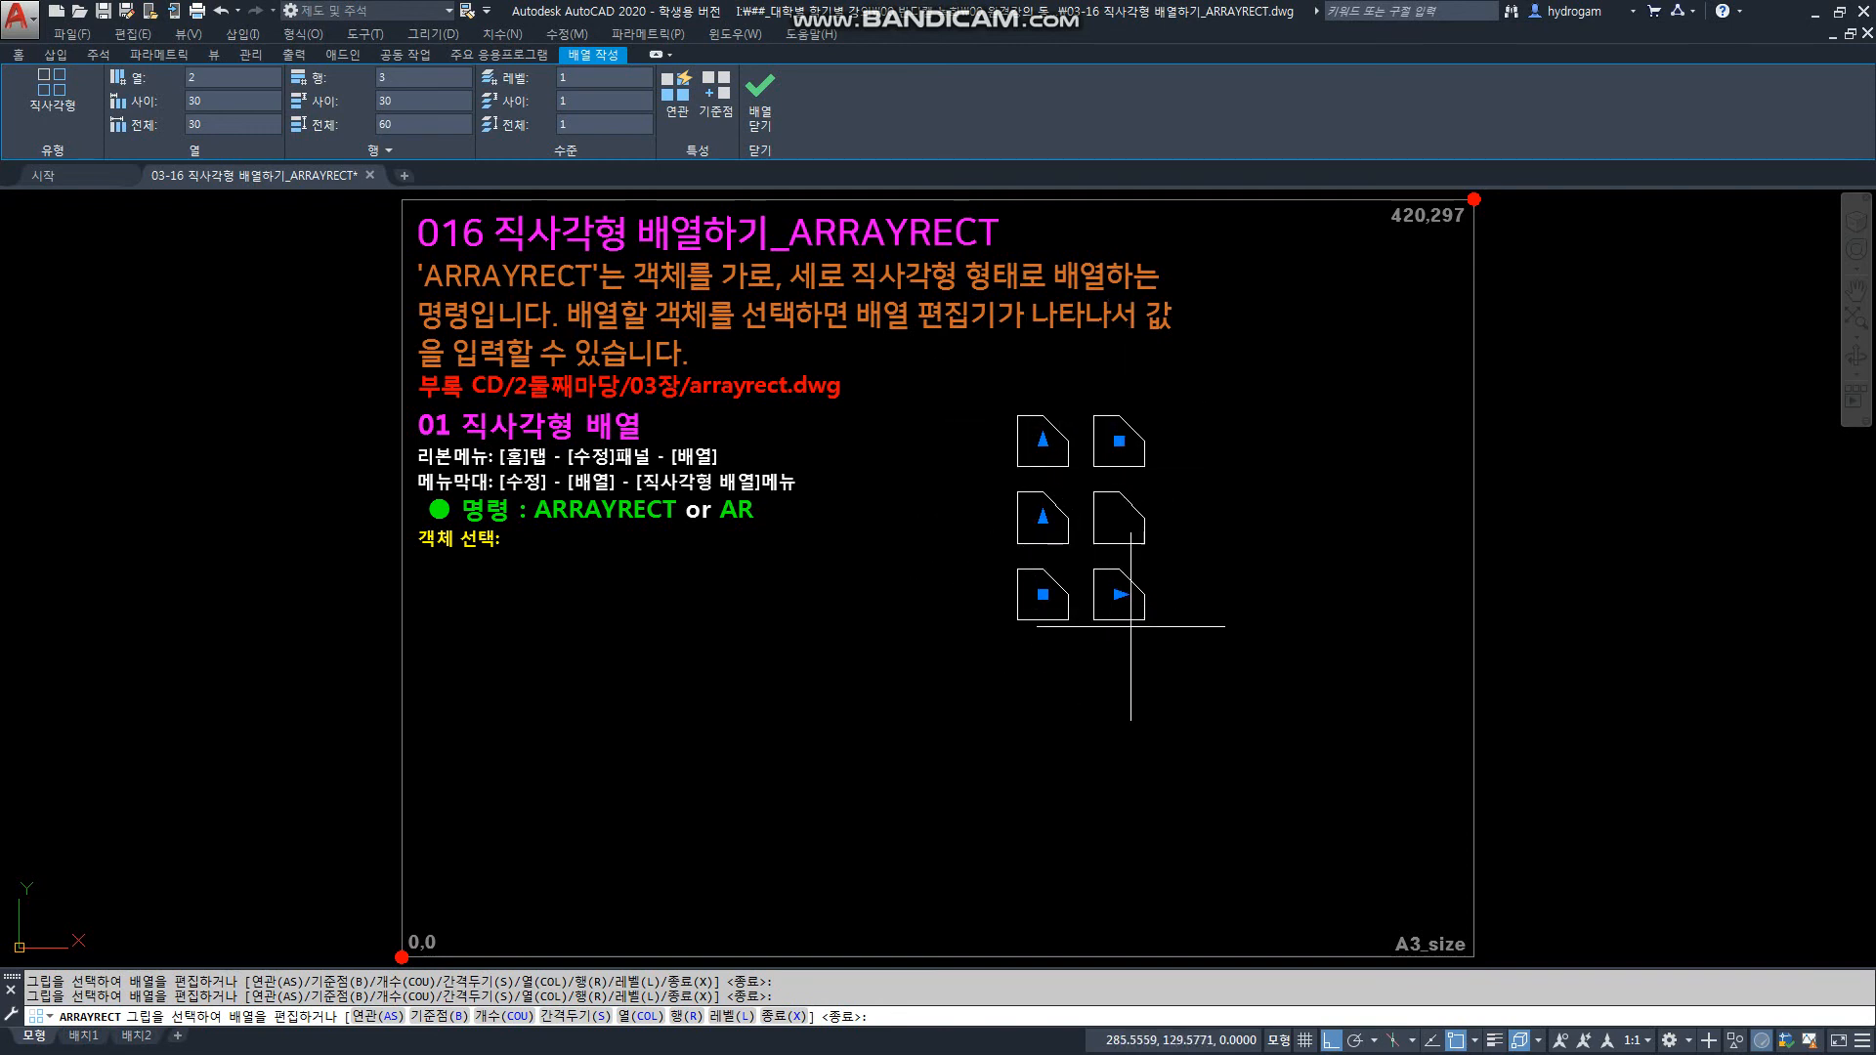
Set the array's column spacing to 60 and its row spacing to 10
left_click(220, 100)
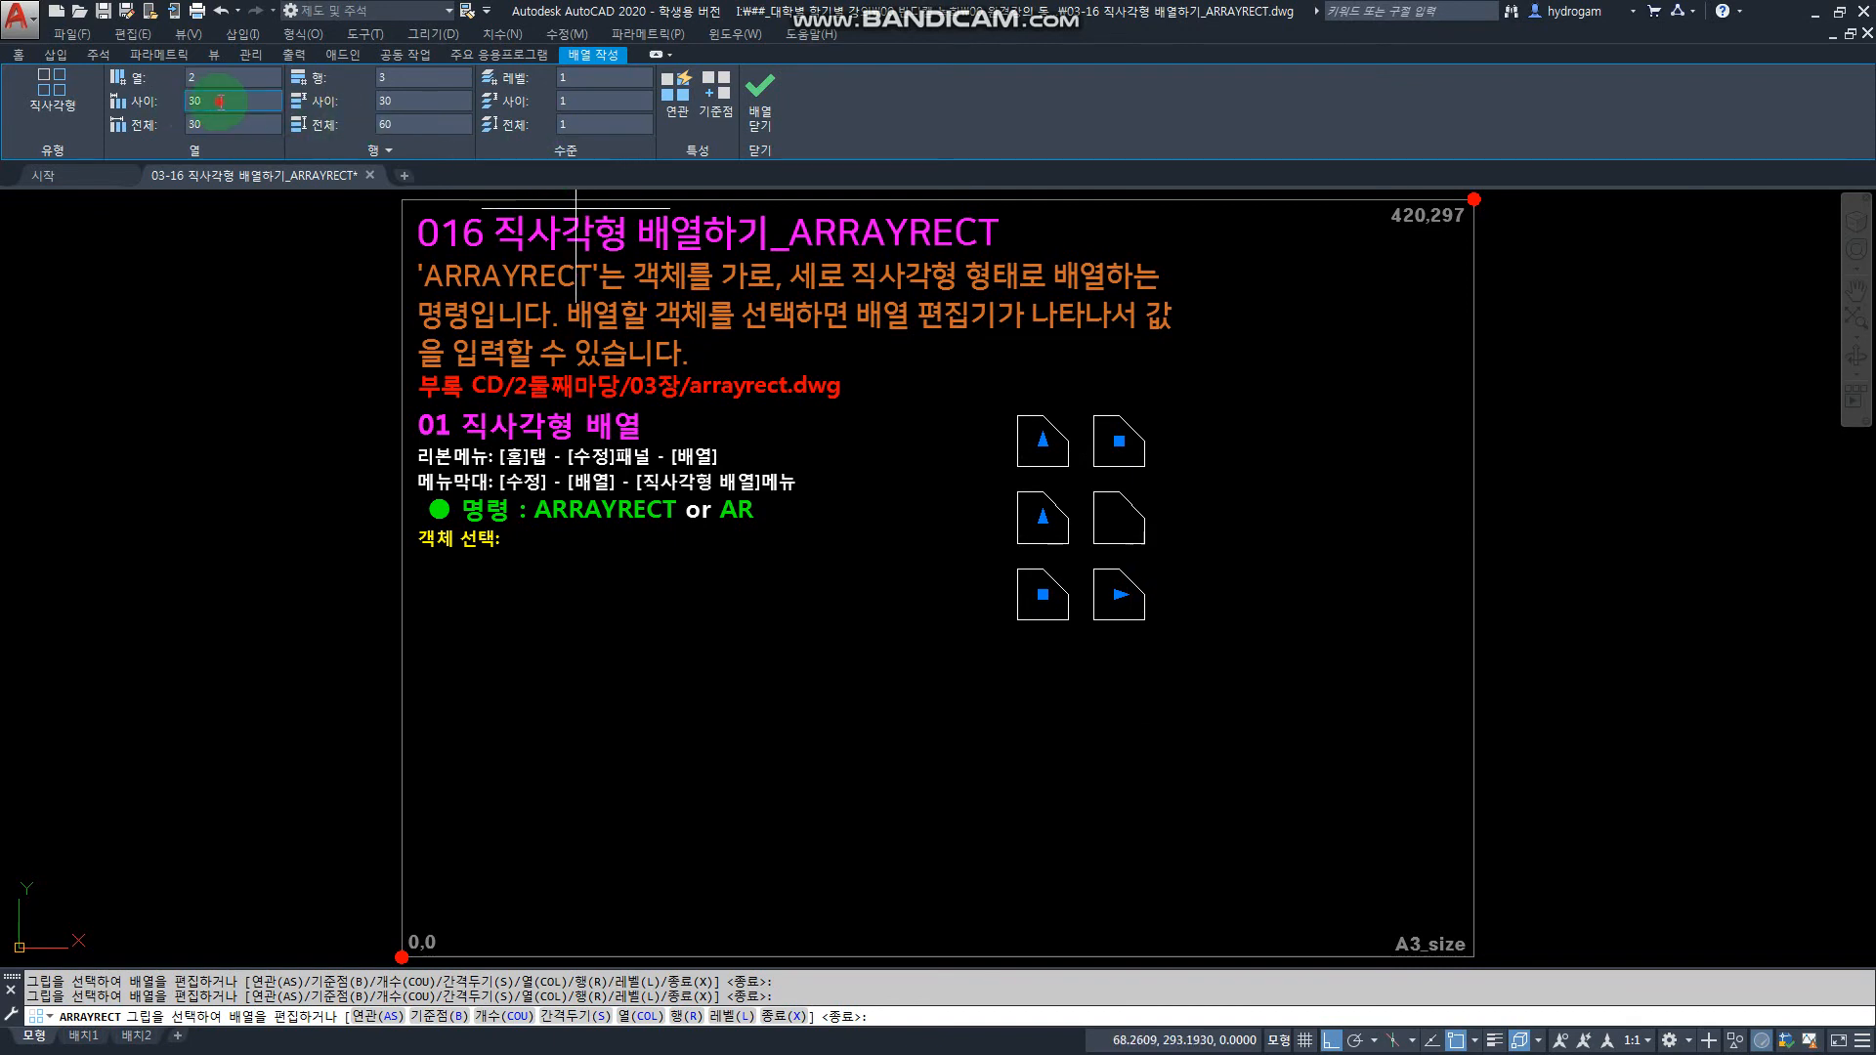
left_click_drag(221, 102, 161, 105)
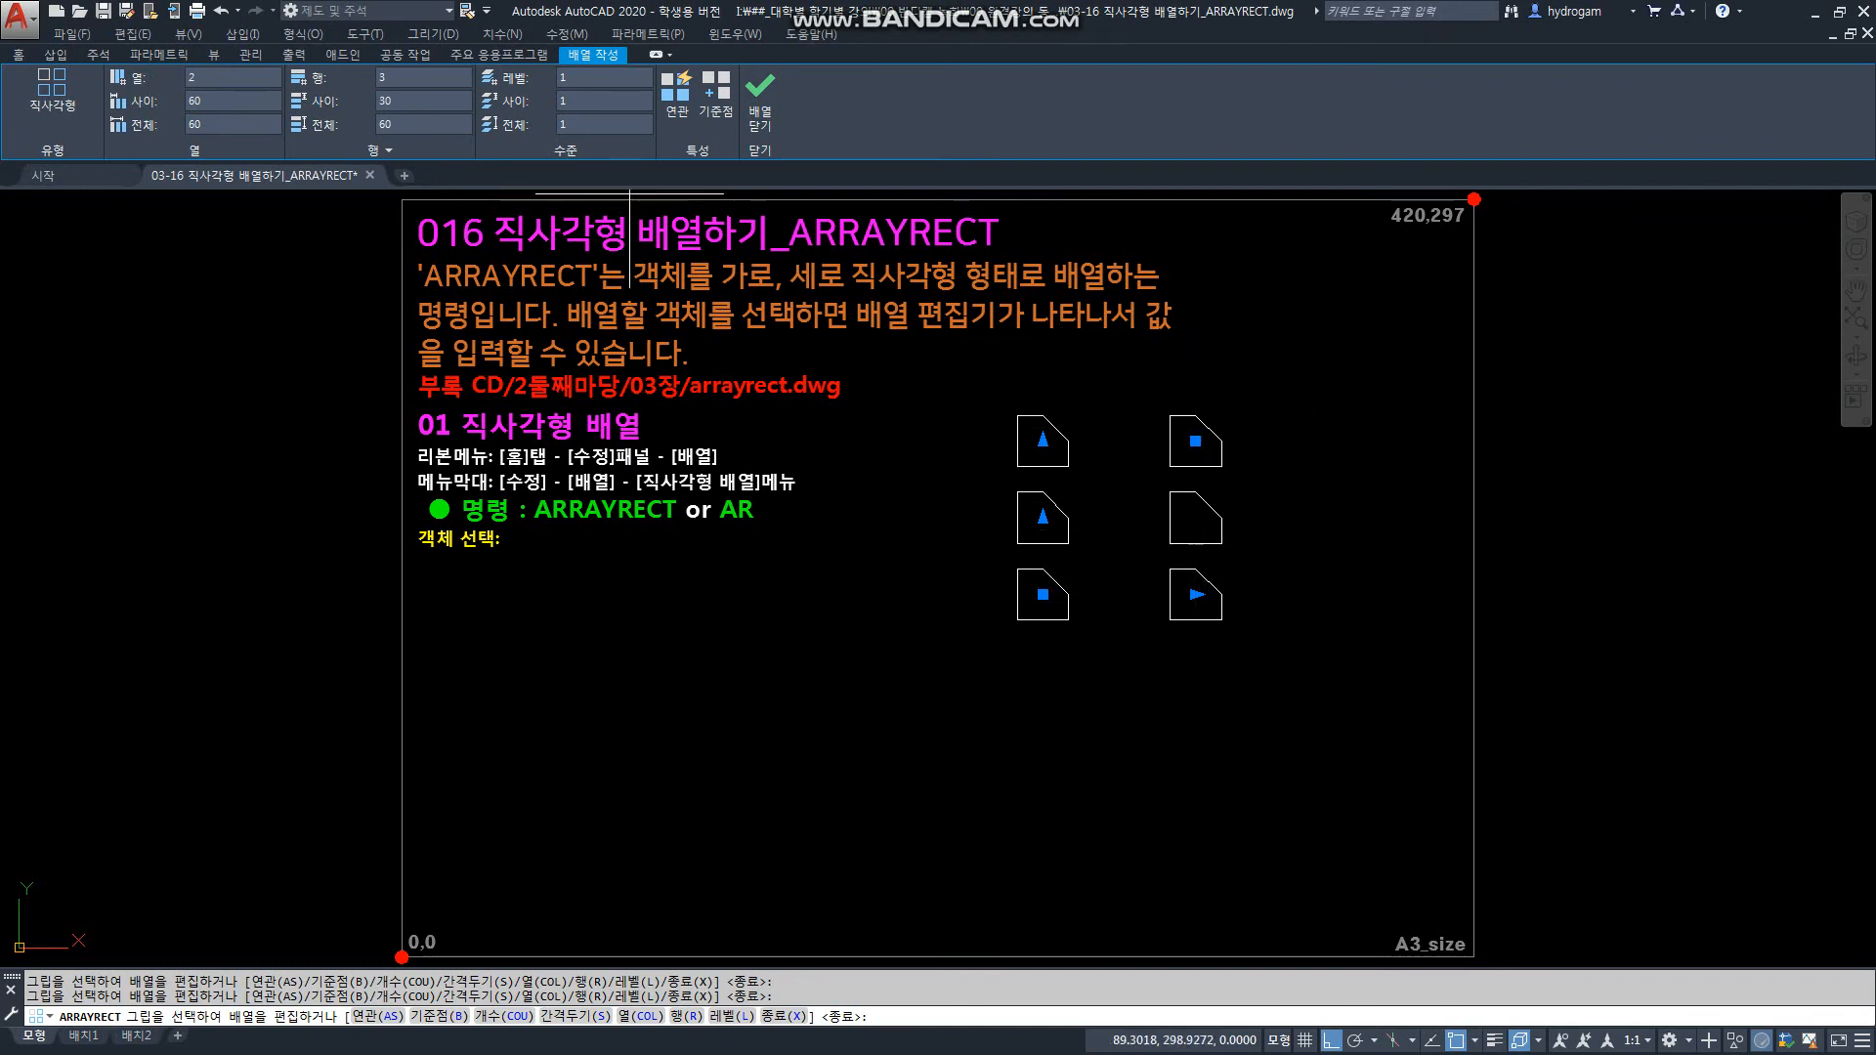
left_click(401, 98)
left_click(402, 102)
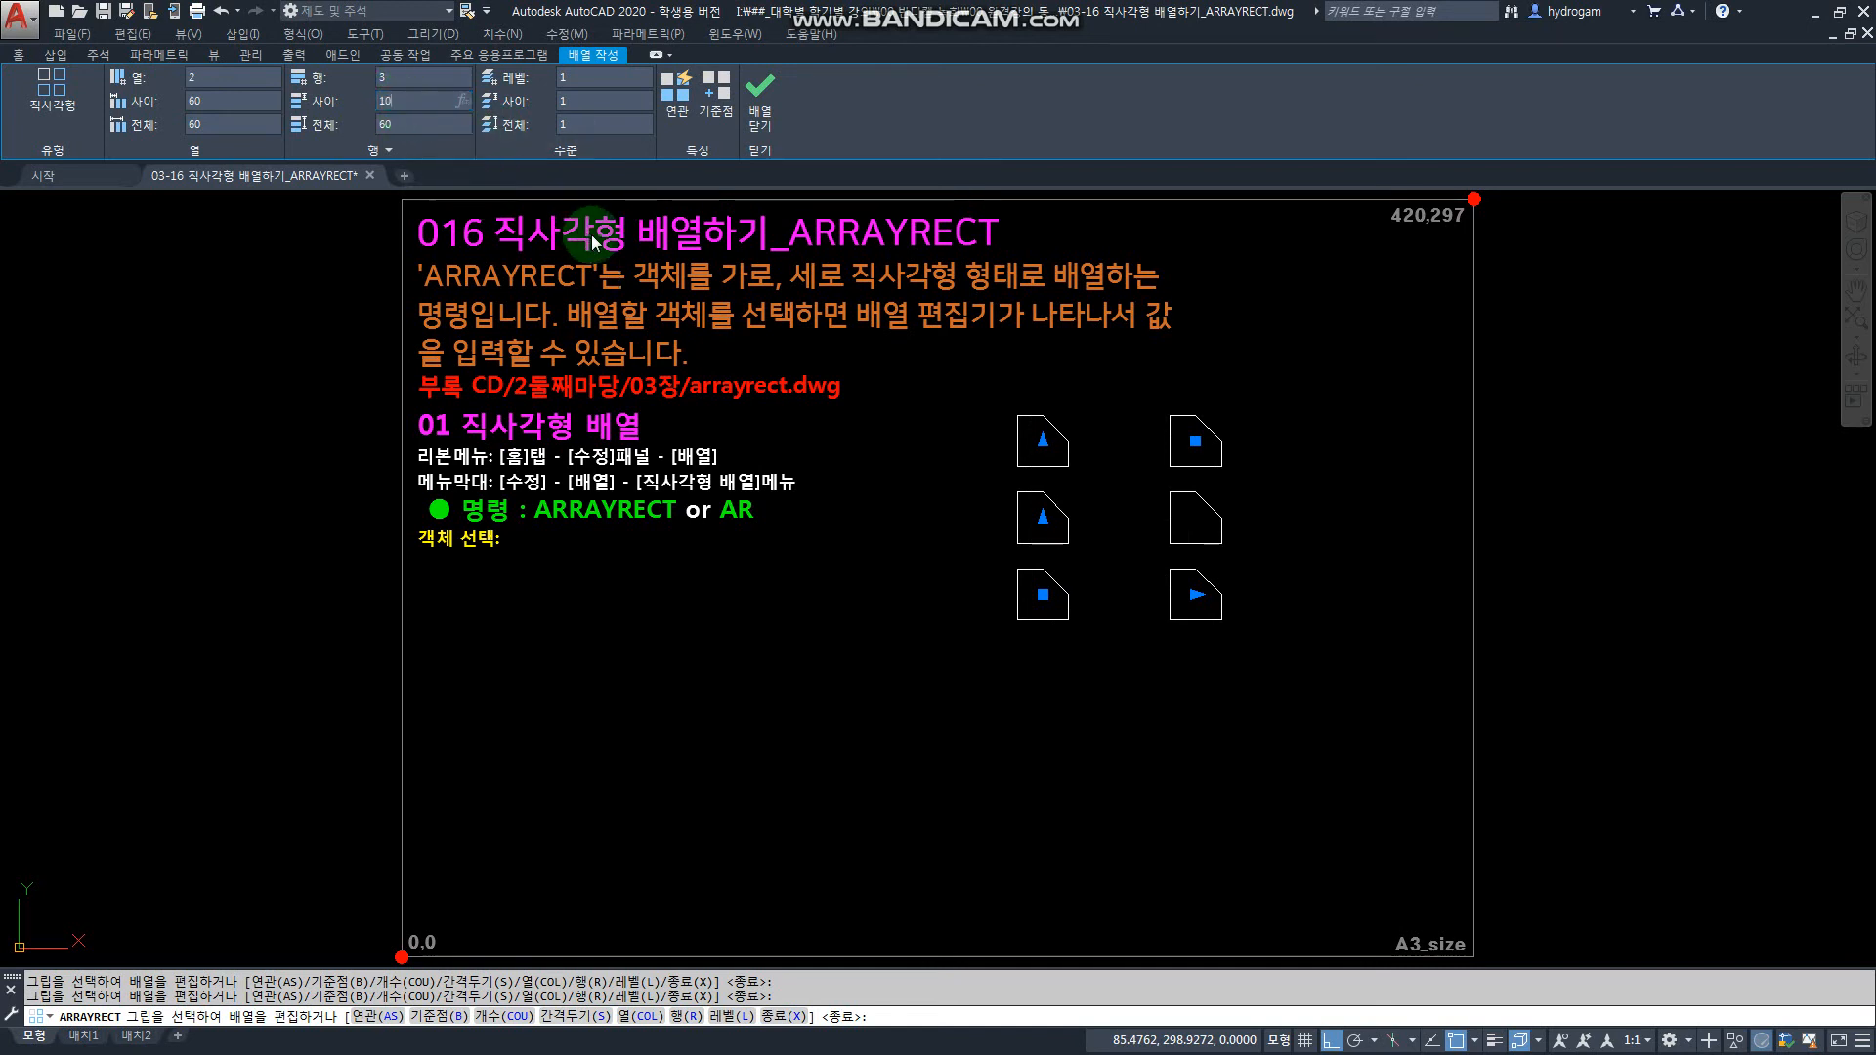
left_click(714, 385)
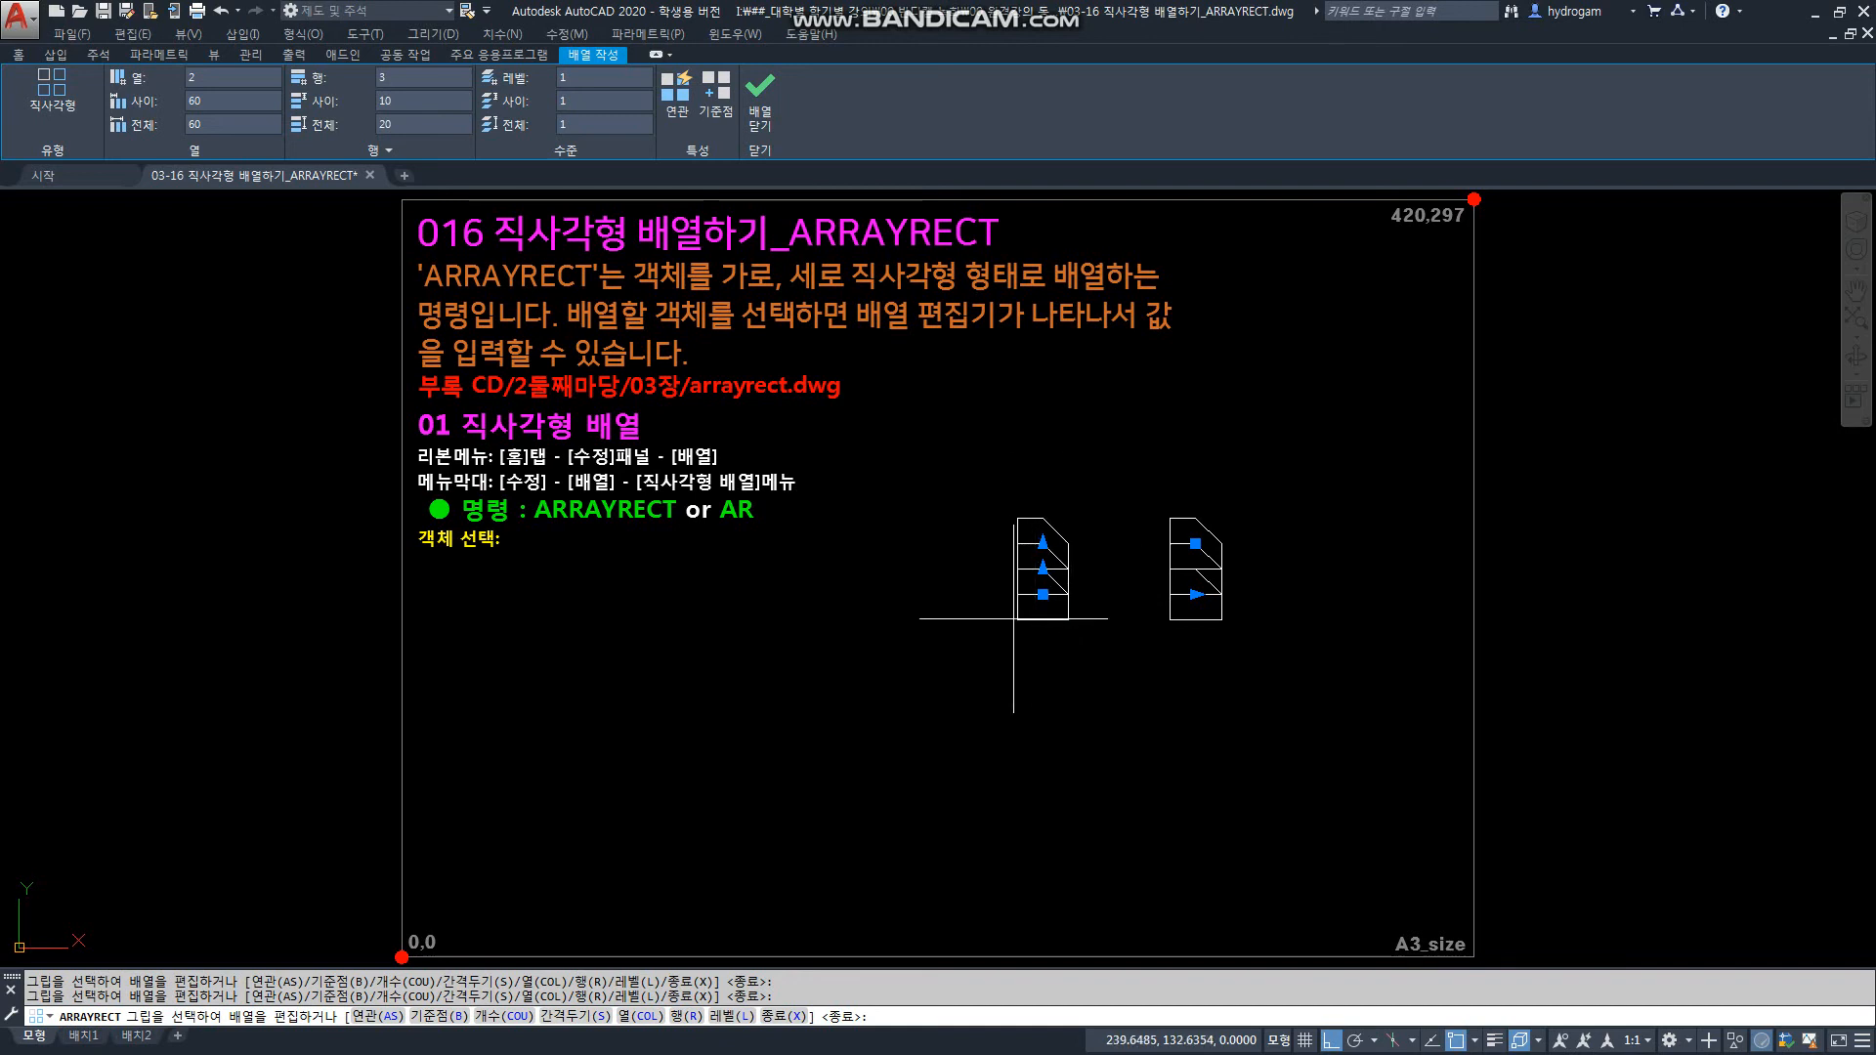
Set the array's row spacing to 30 and finish the array
left_click(396, 96)
left_click(395, 104)
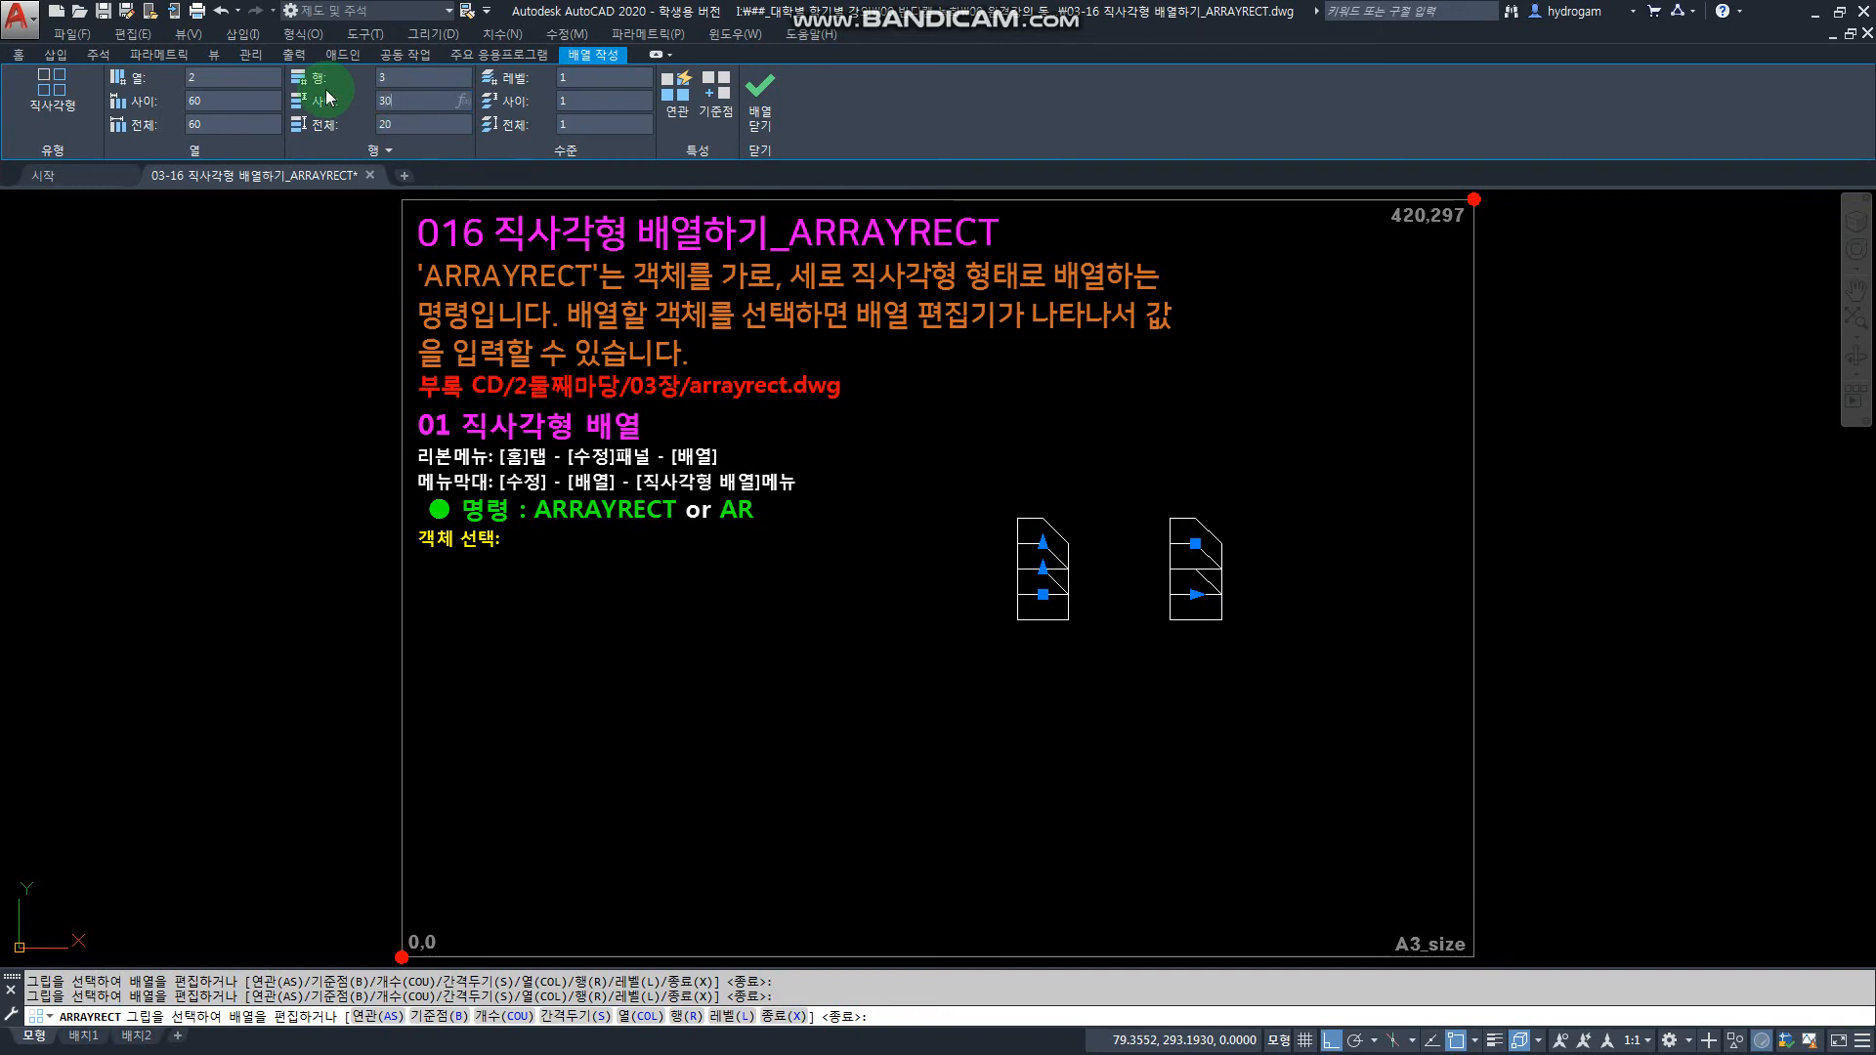
type("30")
key("Return")
key("Escape")
key("Escape")
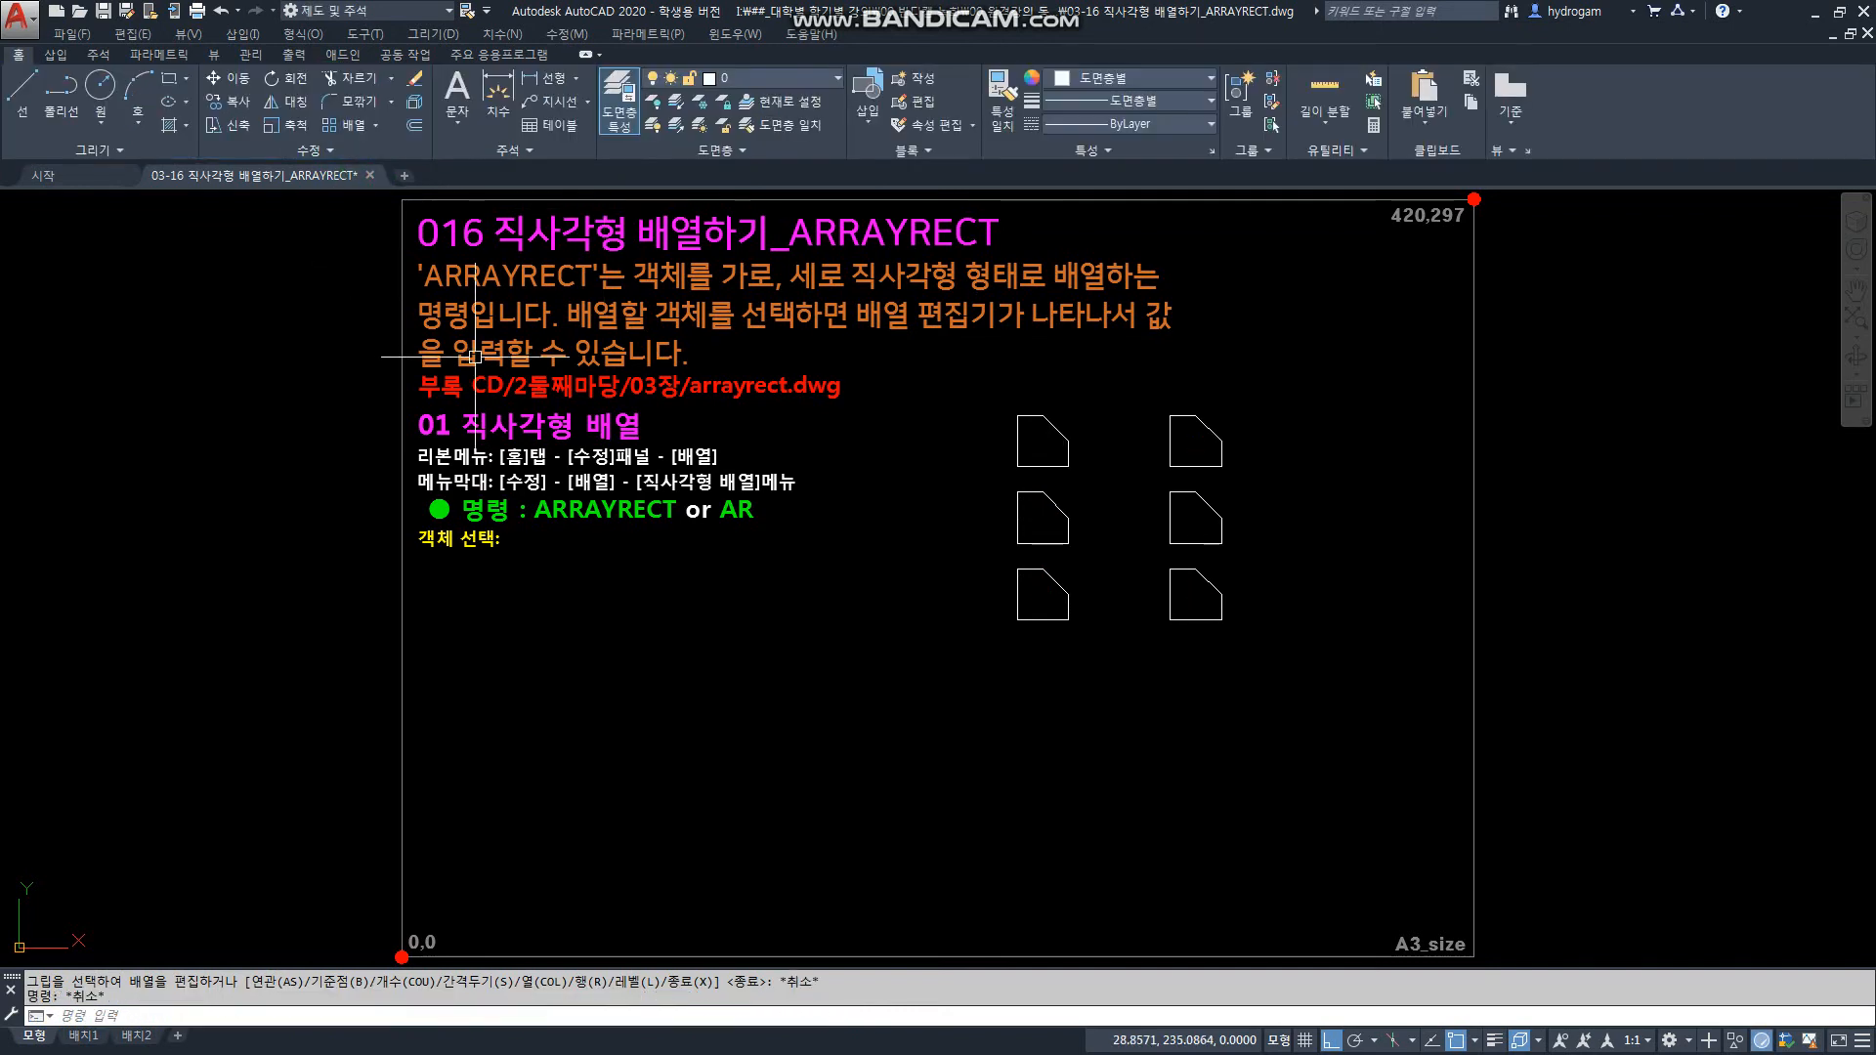
key("Escape")
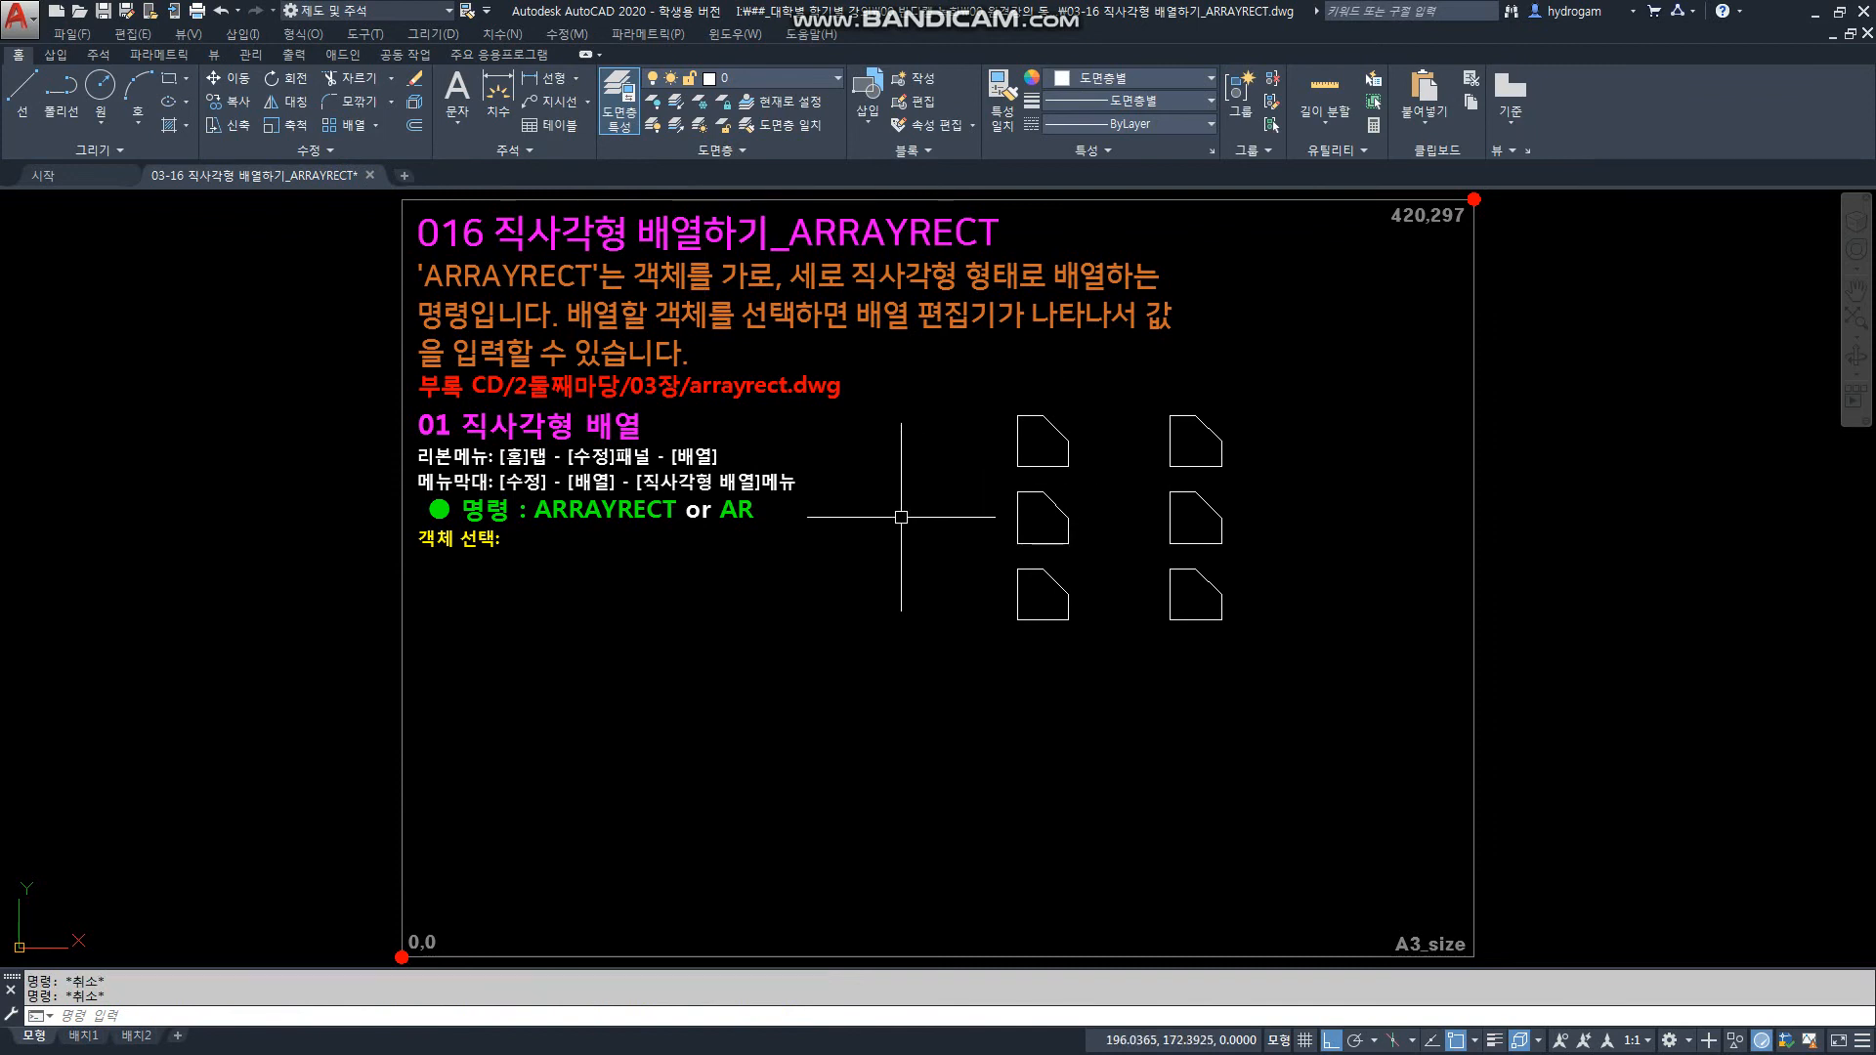
Undo the array and restore the ARRAYRECT example's notes to examine its column, row, spacing and associative settings
key("ctrl+z")
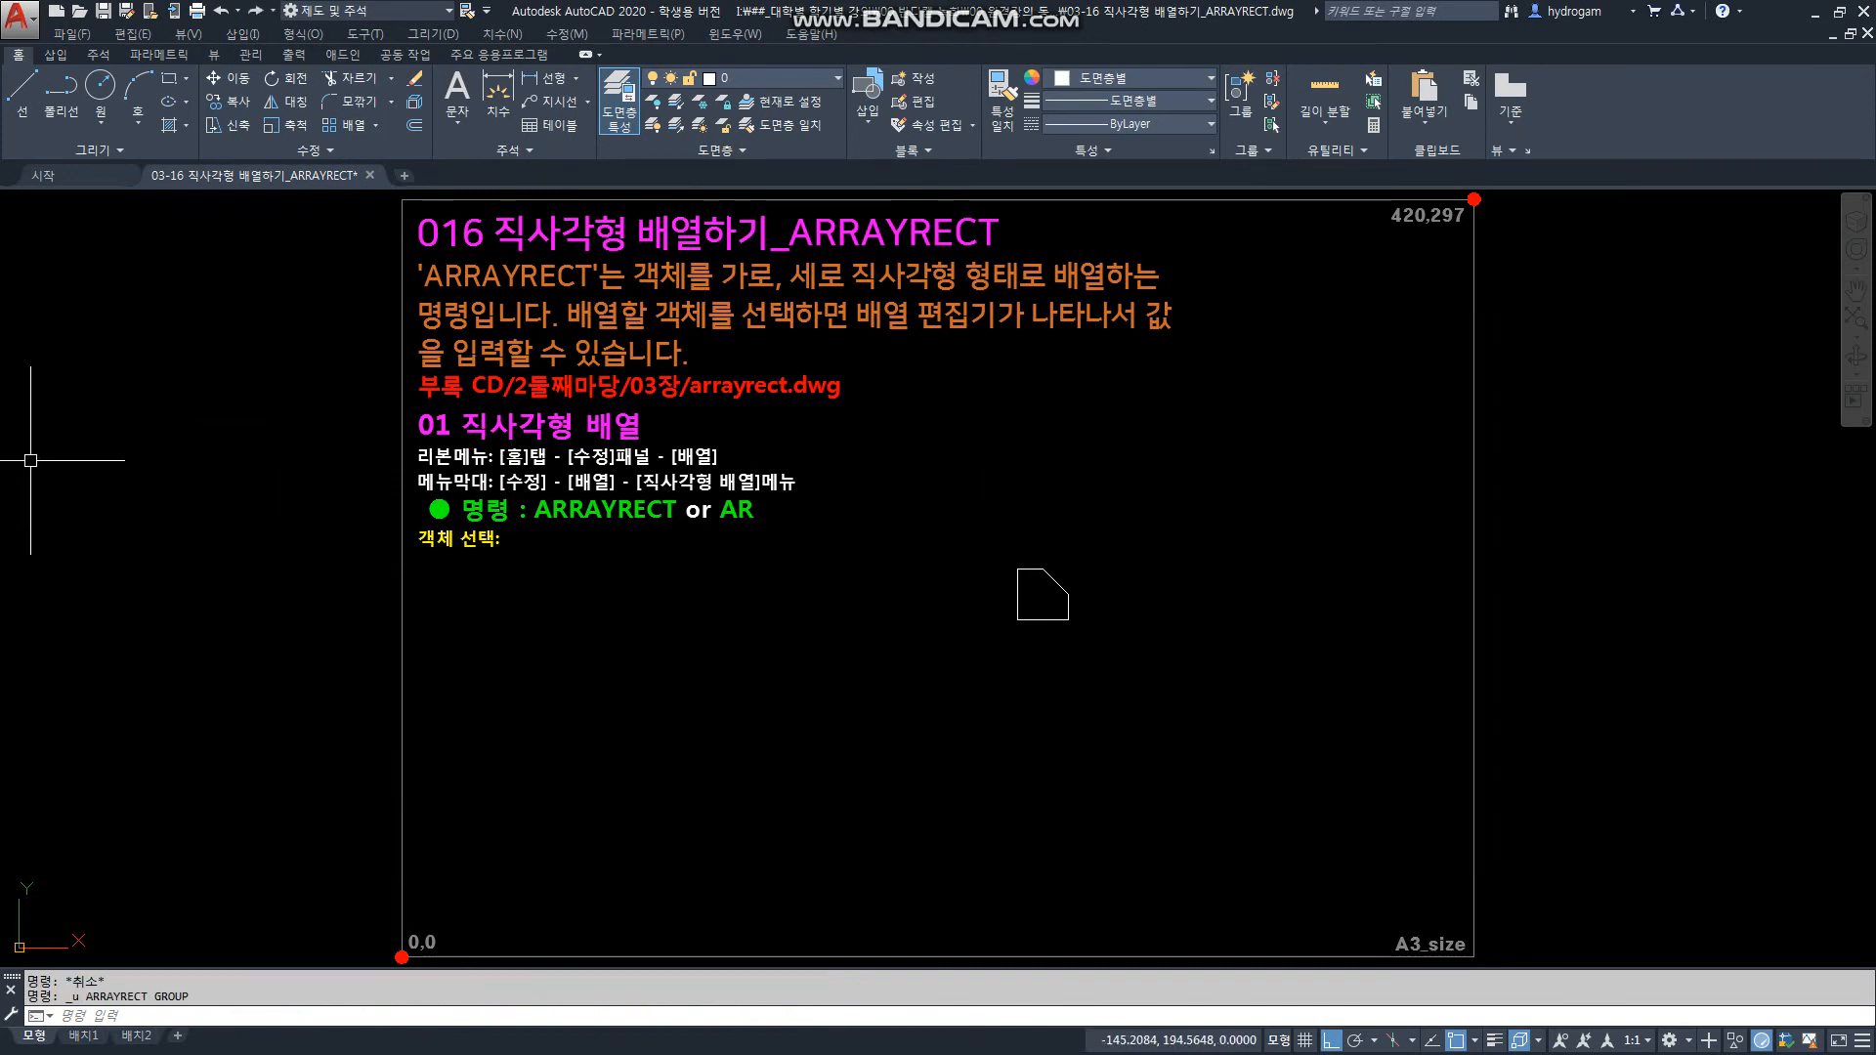
key("ctrl+z")
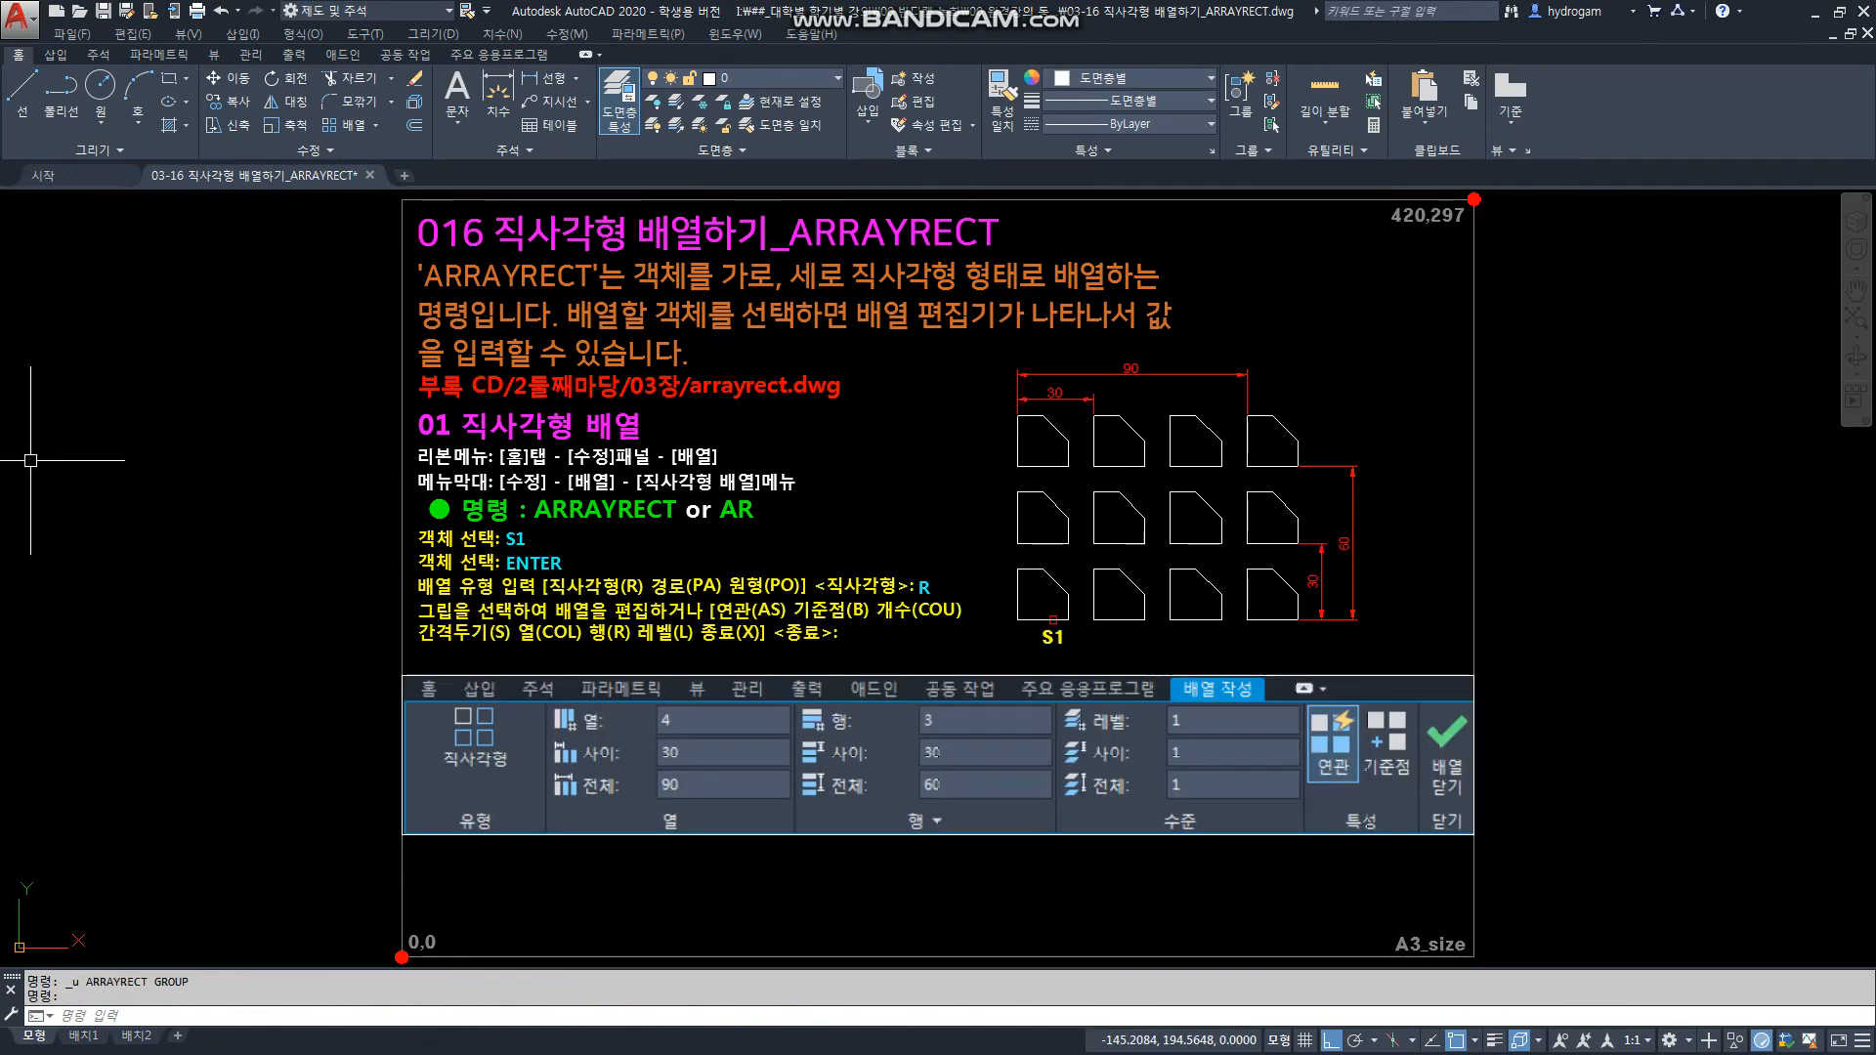
left_click(959, 520)
left_click(906, 471)
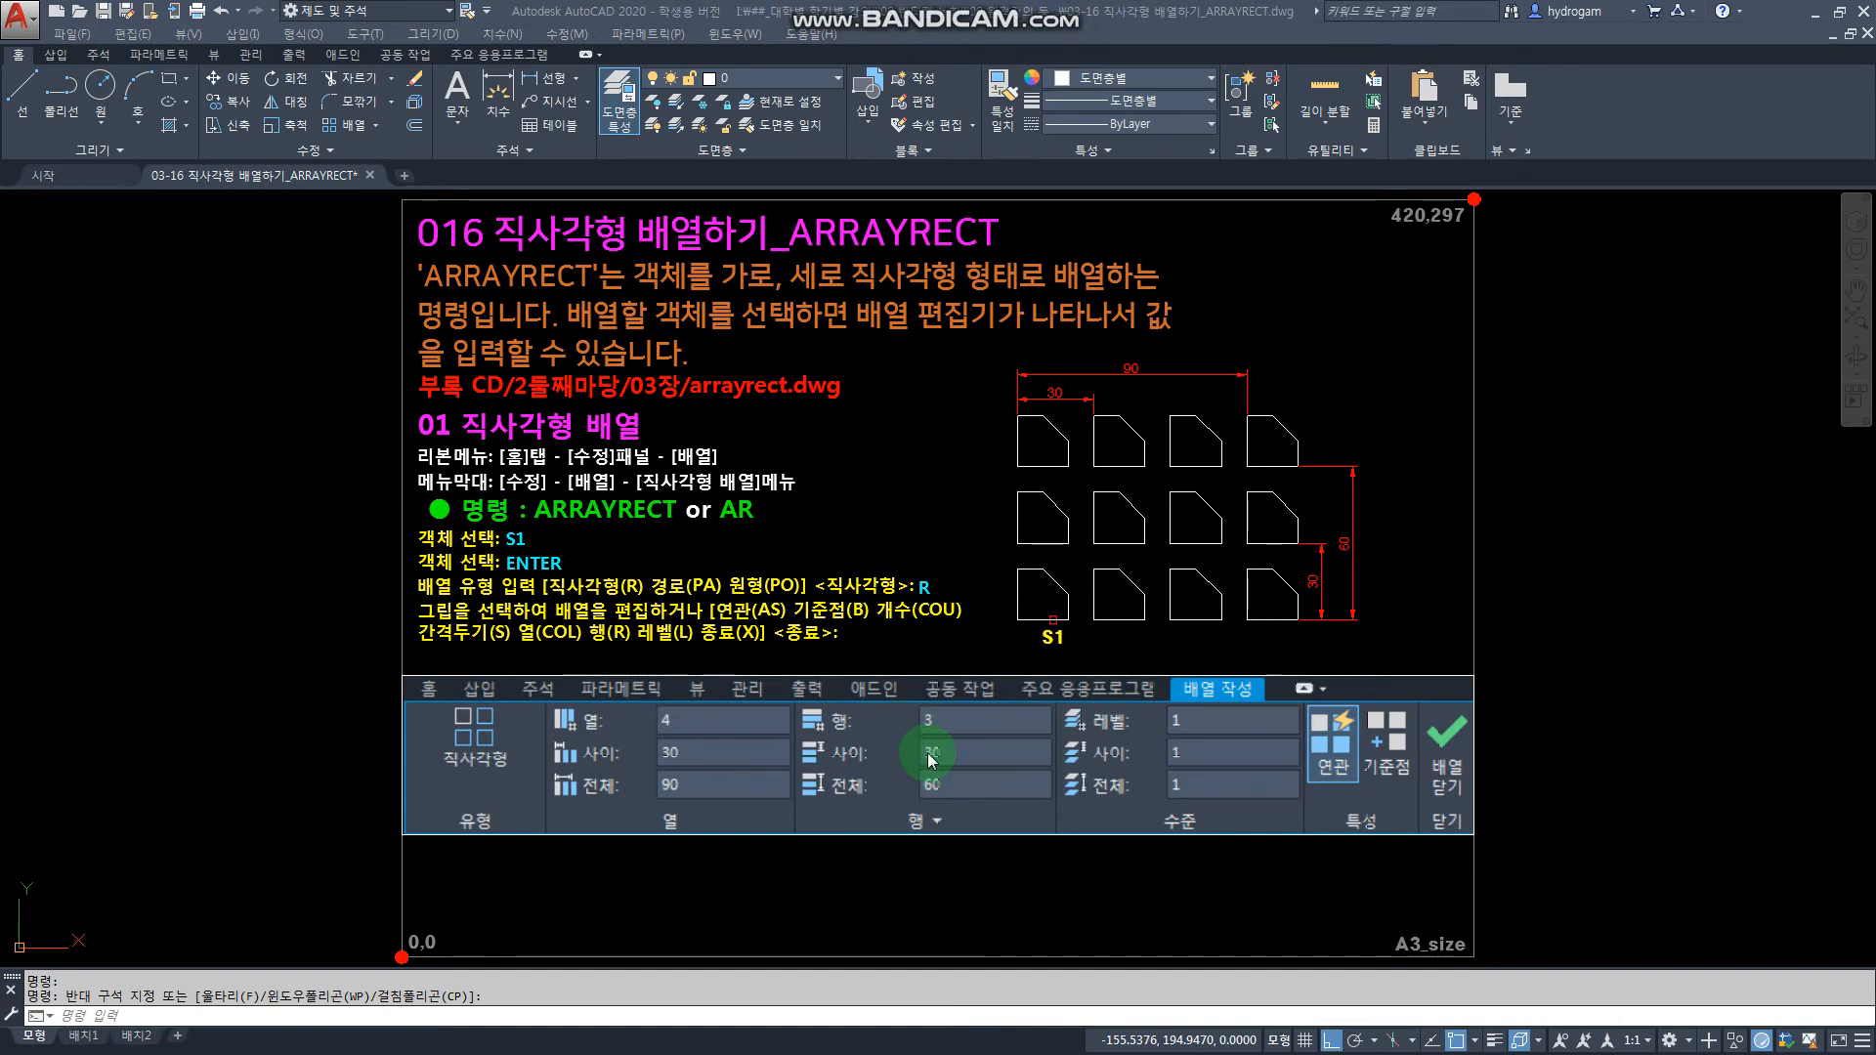
left_click(1344, 769)
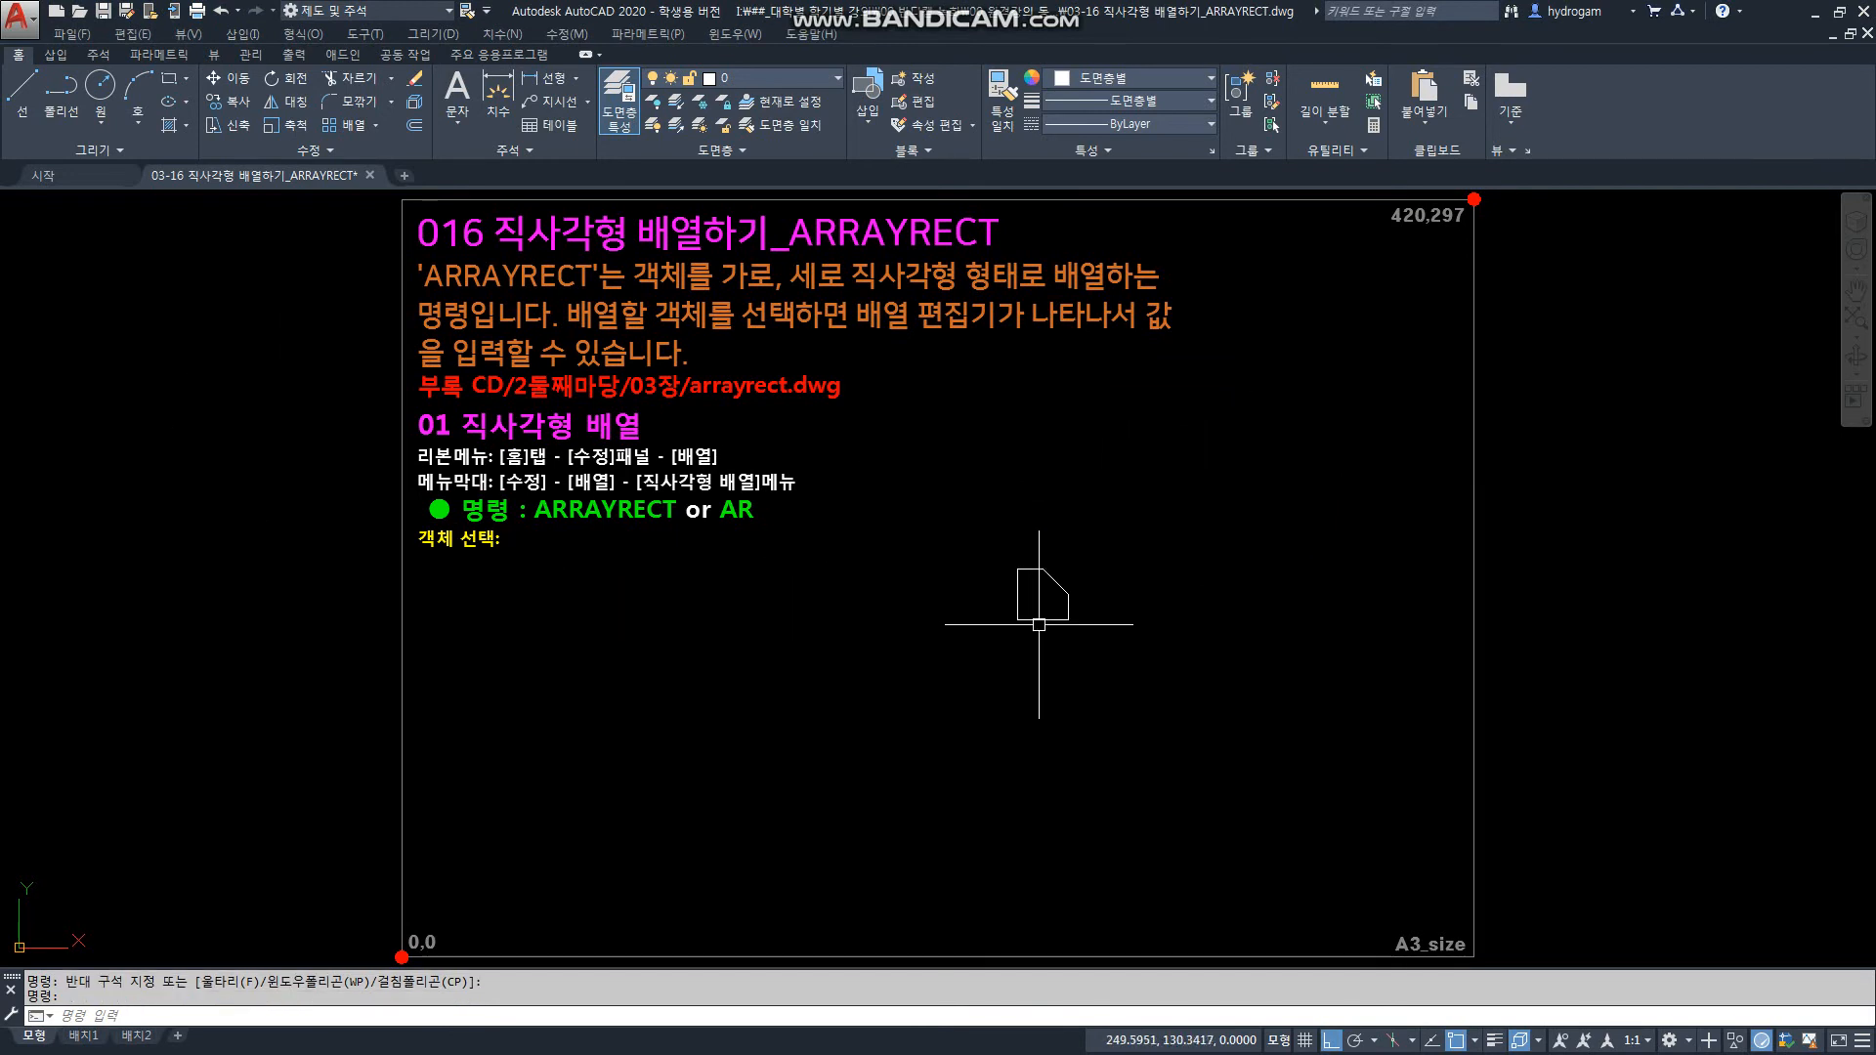
Create an associative rectangular array of the chamfered square with 4 columns and 3 rows, both spaced 30
left_click(326, 125)
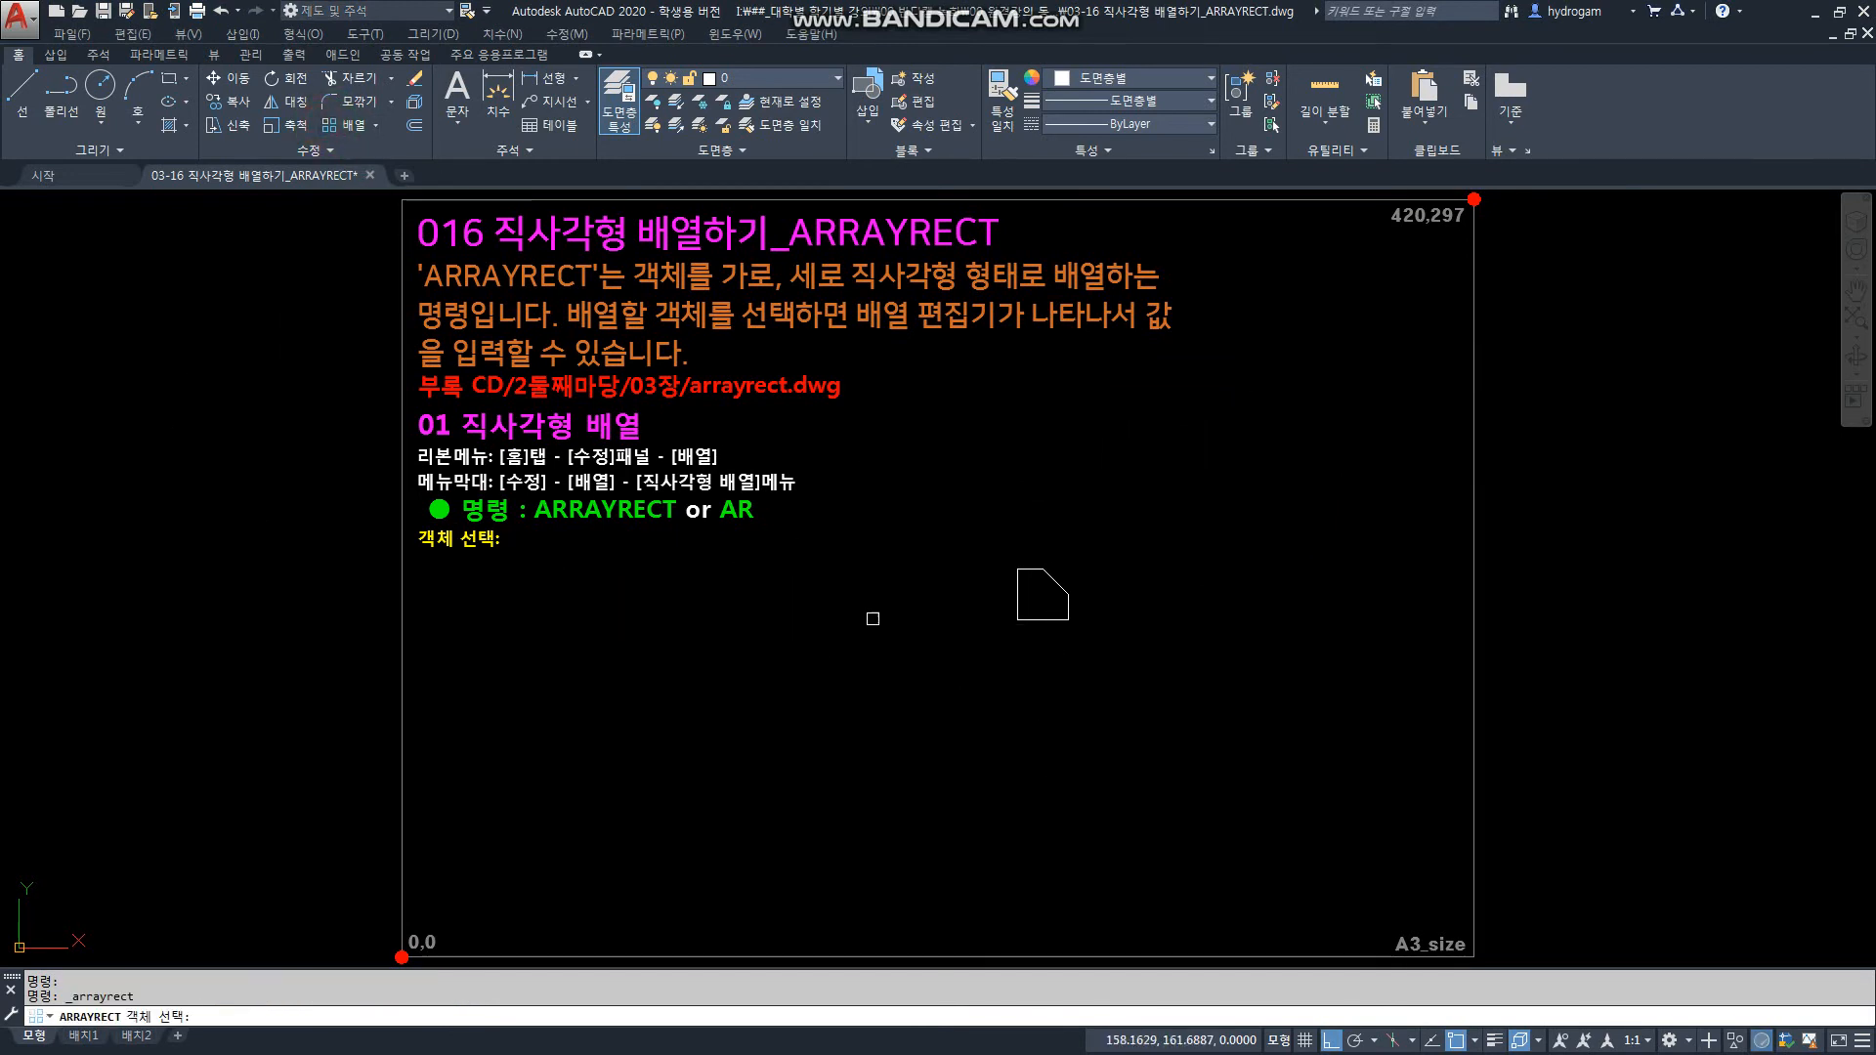
left_click(1039, 621)
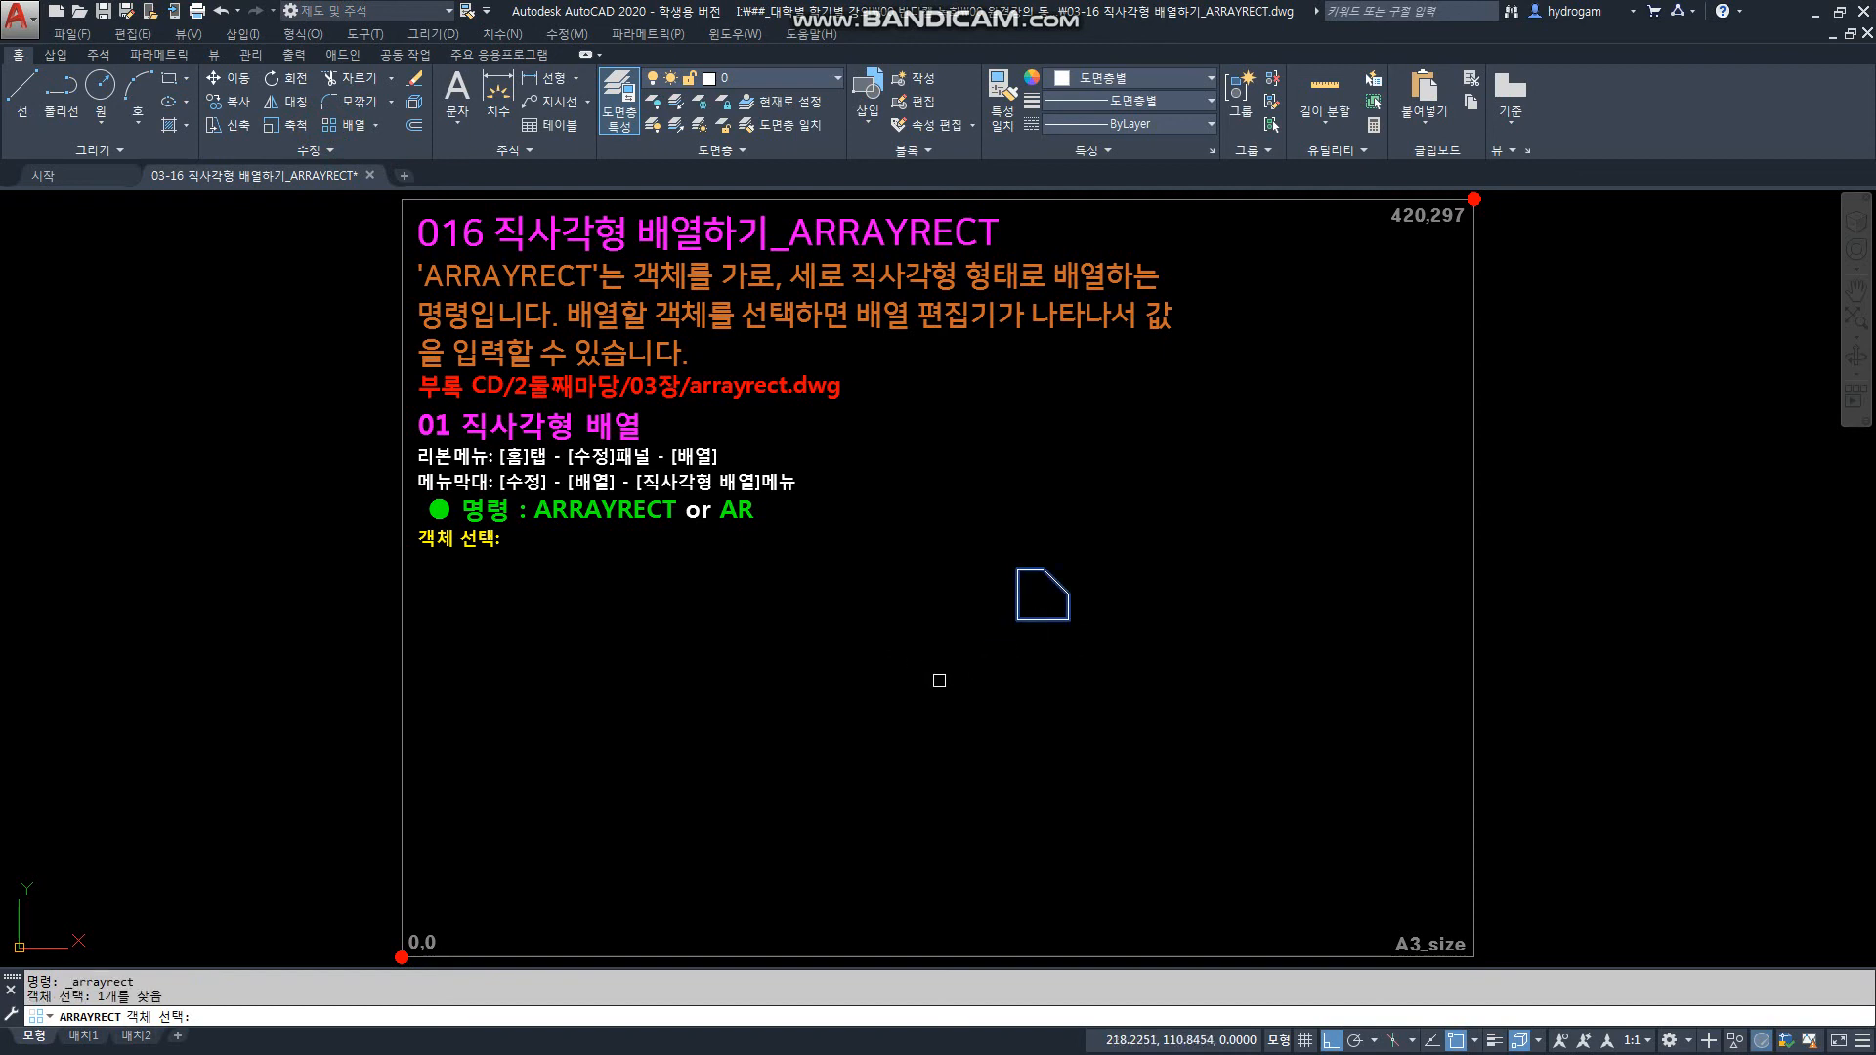
key("Return")
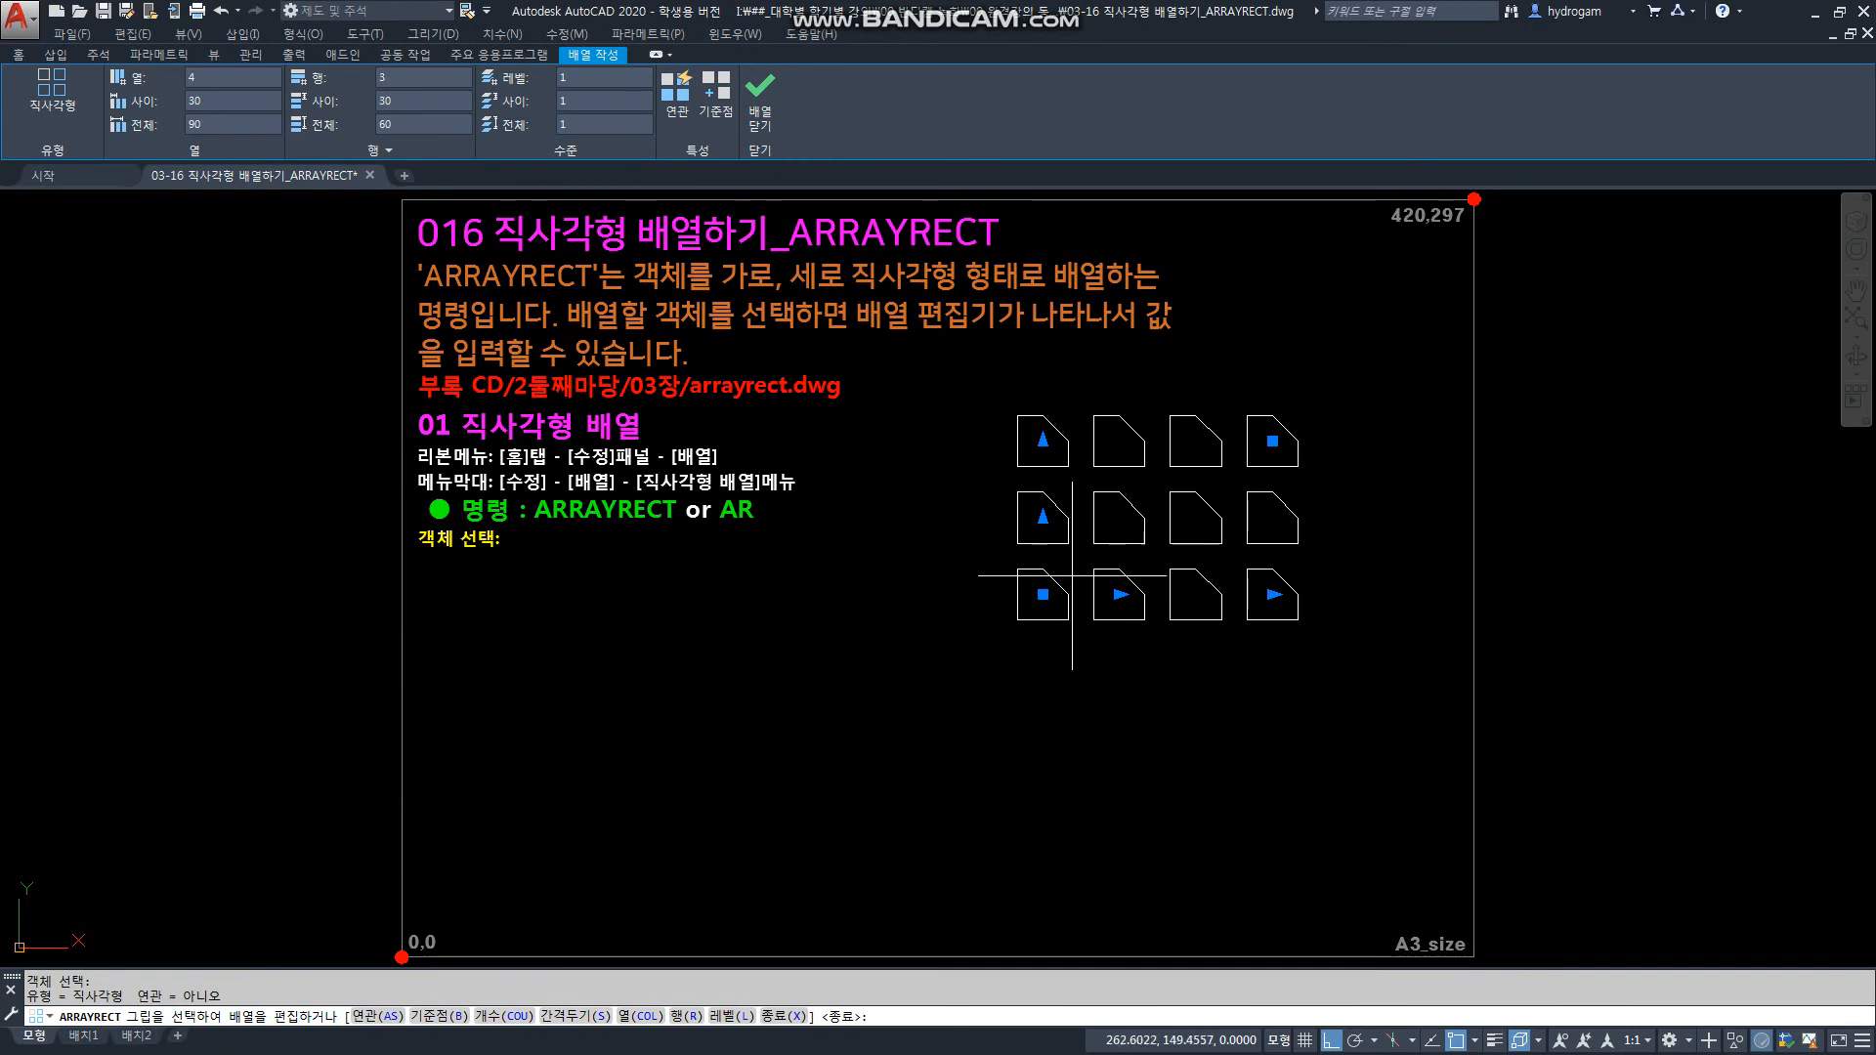
left_click(688, 106)
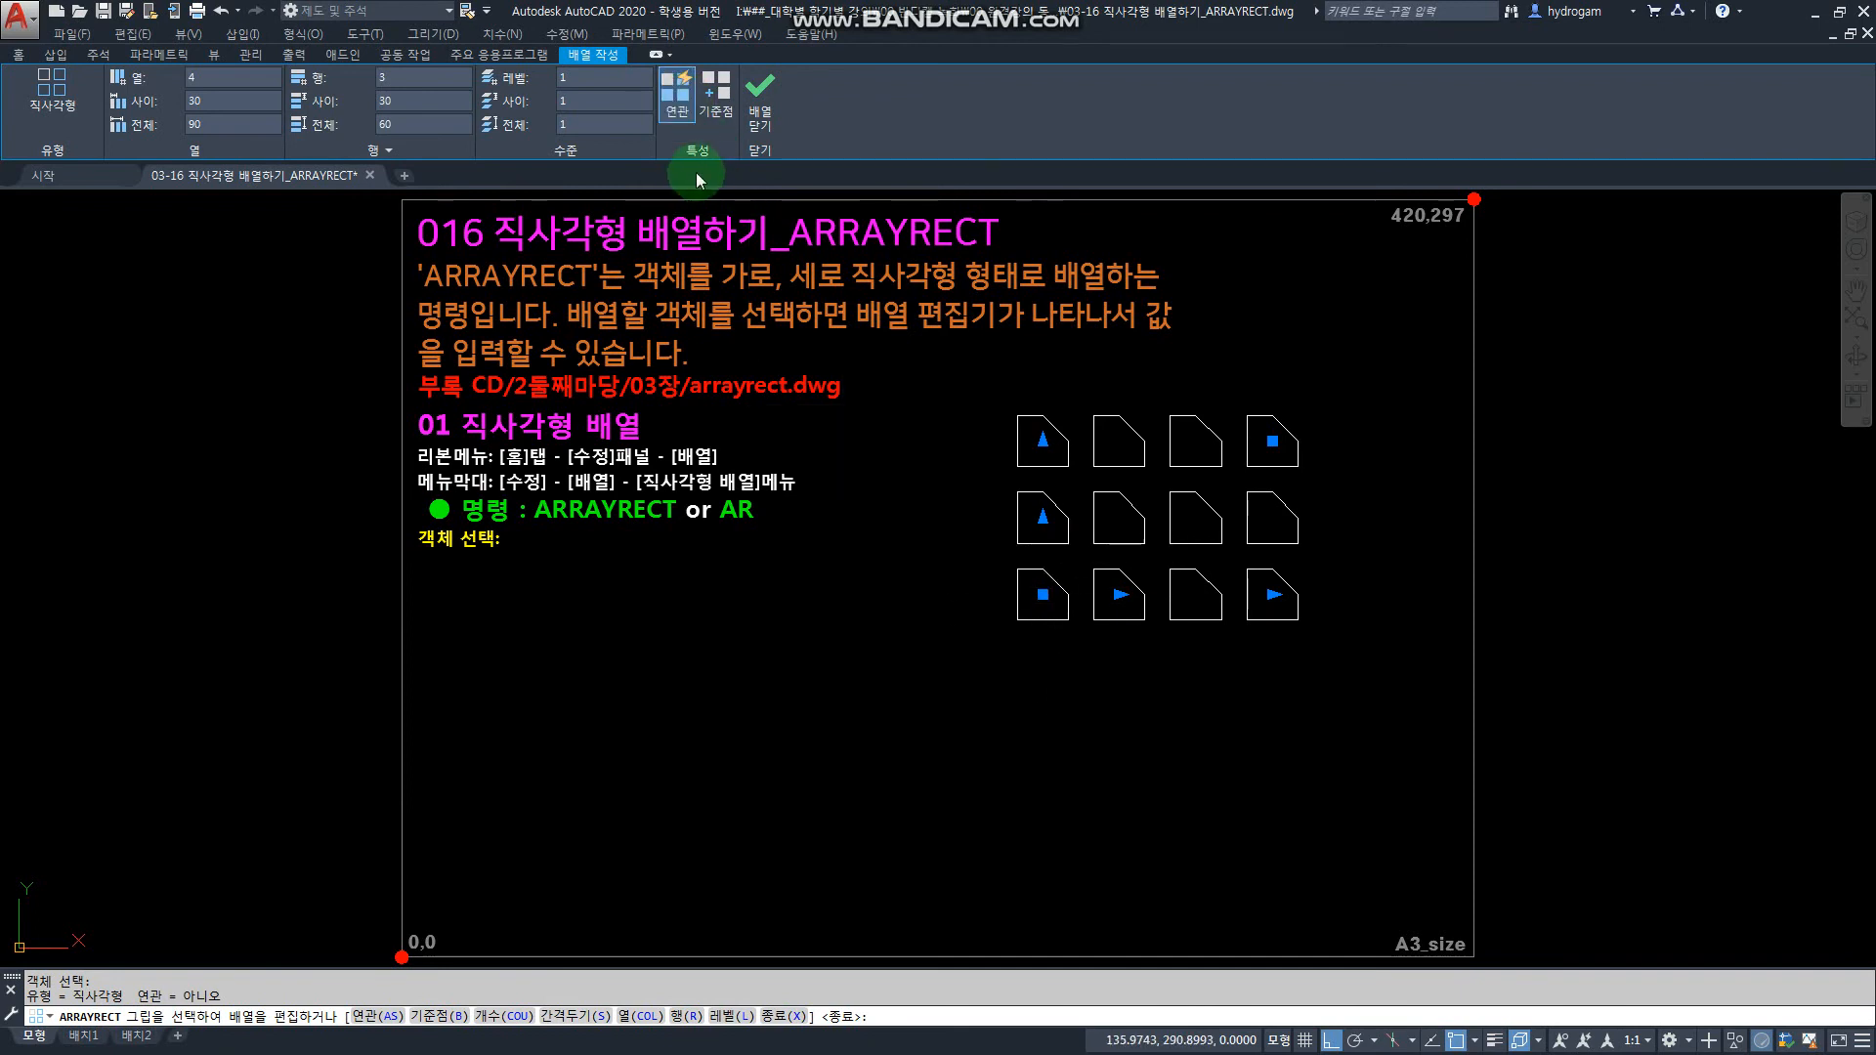
left_click(681, 125)
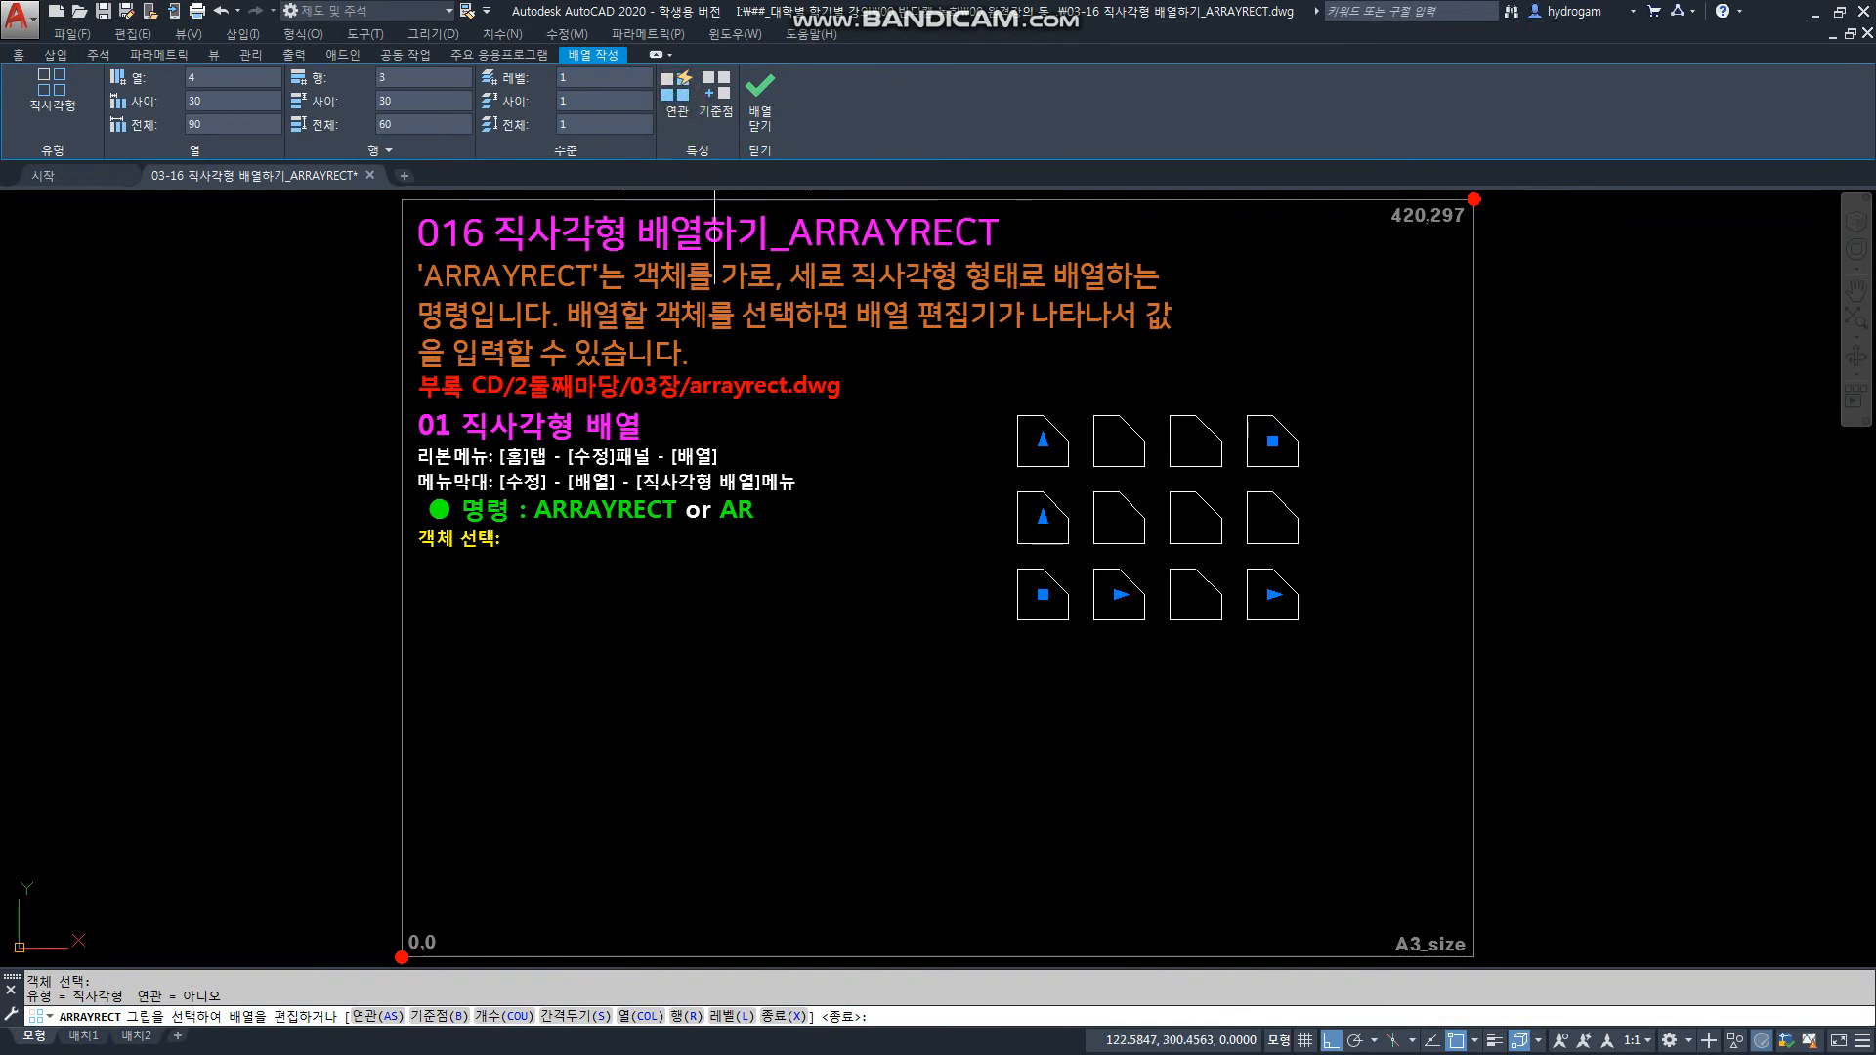
left_click(678, 122)
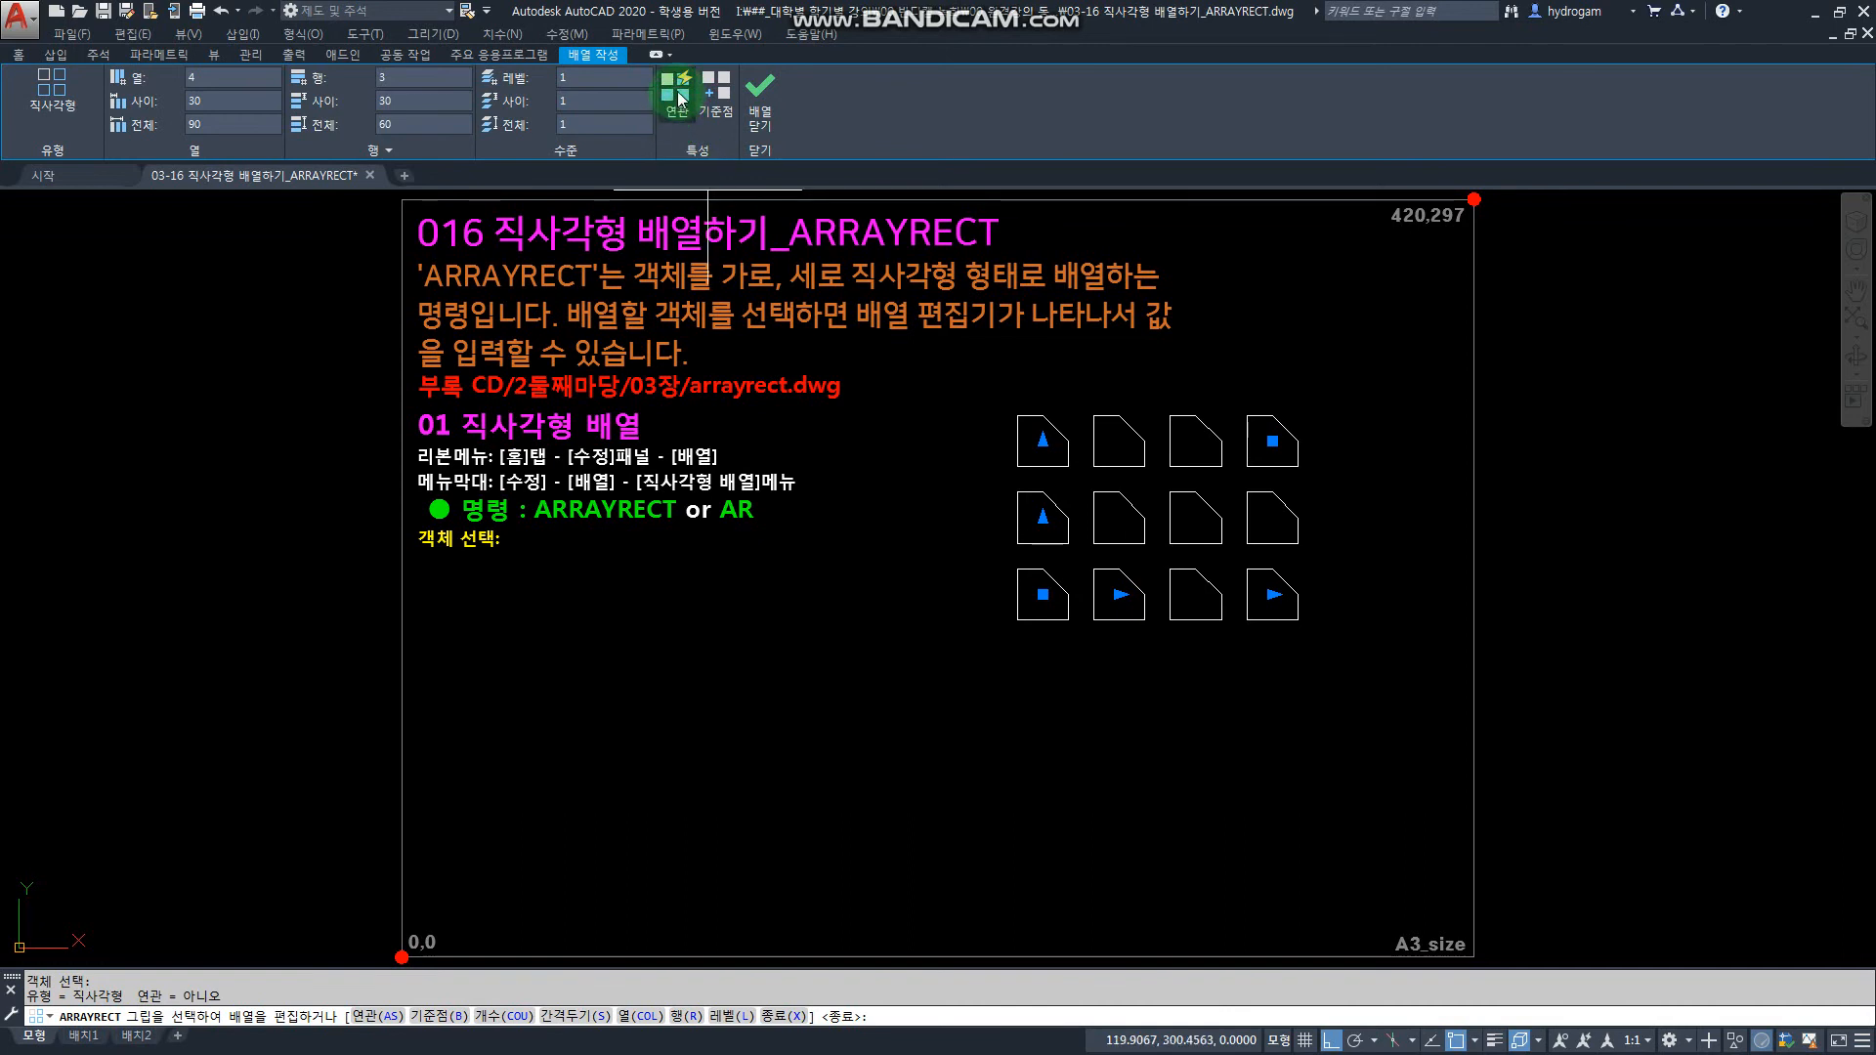
left_click(697, 108)
left_click(766, 110)
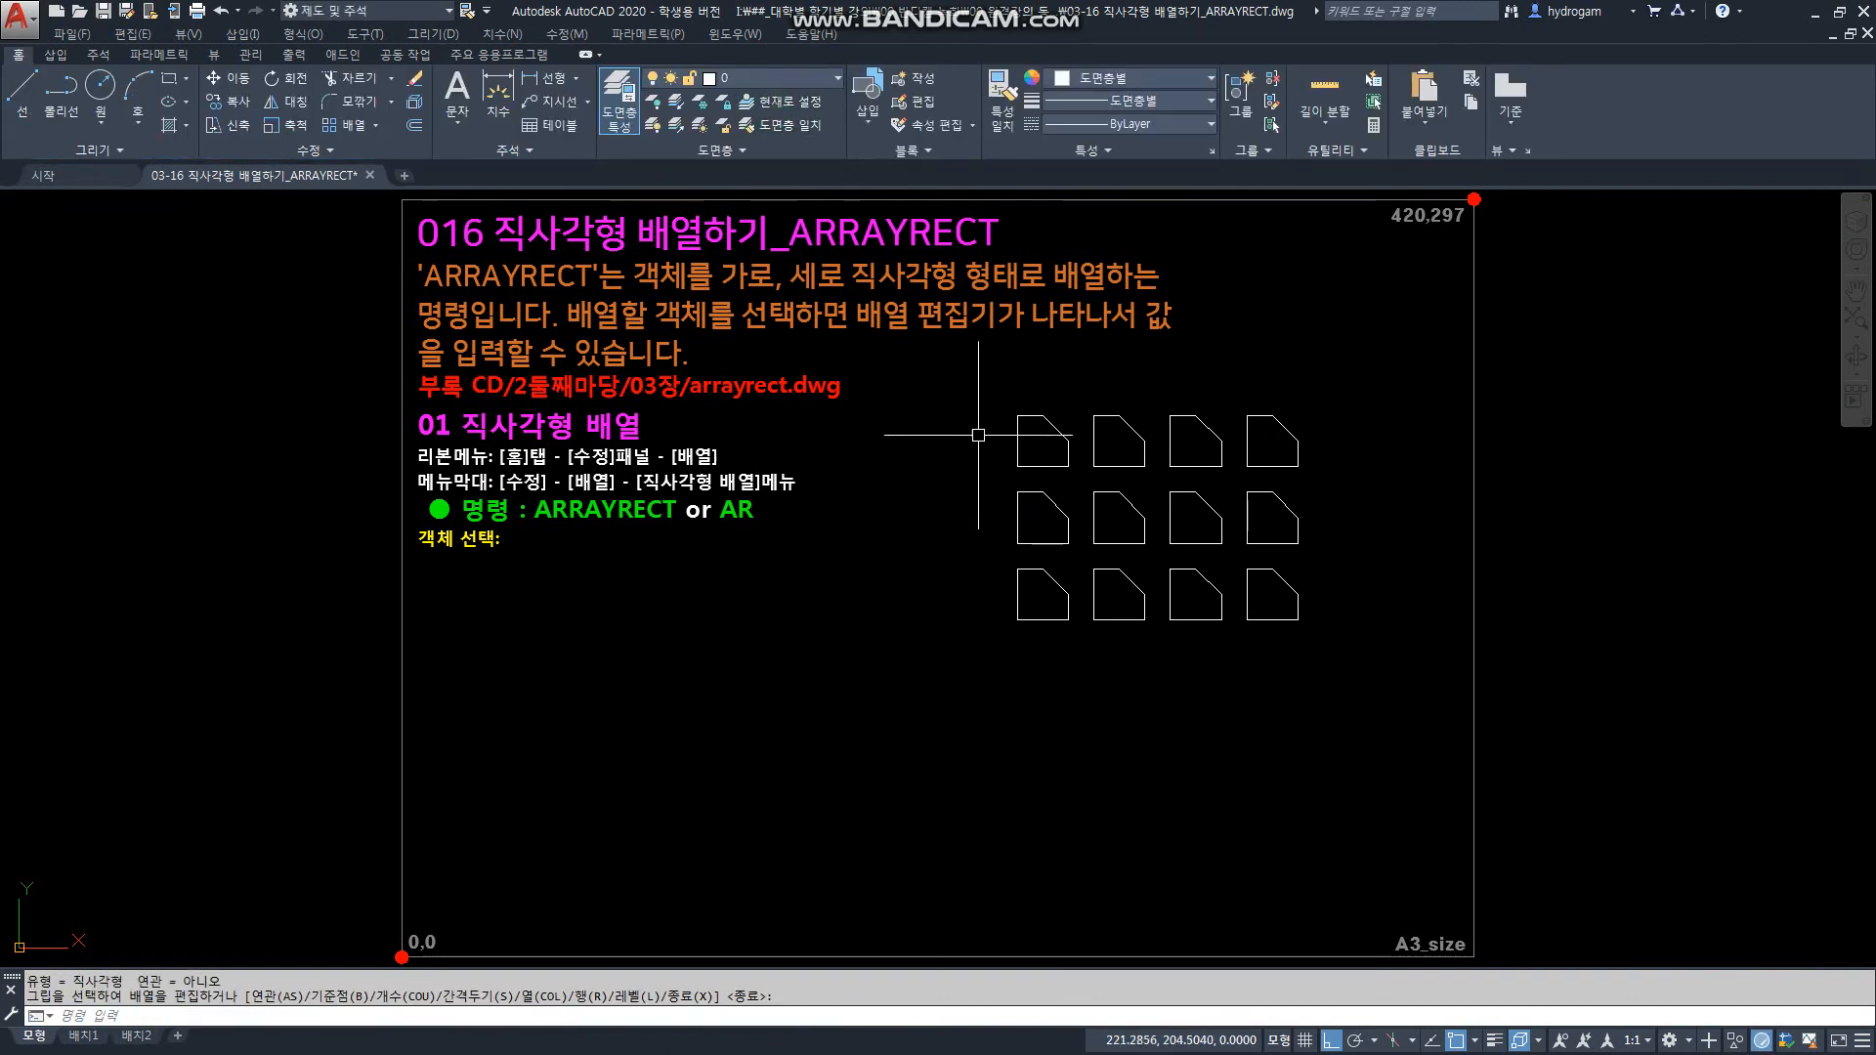
Open the associative array's source object for editing from one of its items, and clear the selection
left_click(1034, 619)
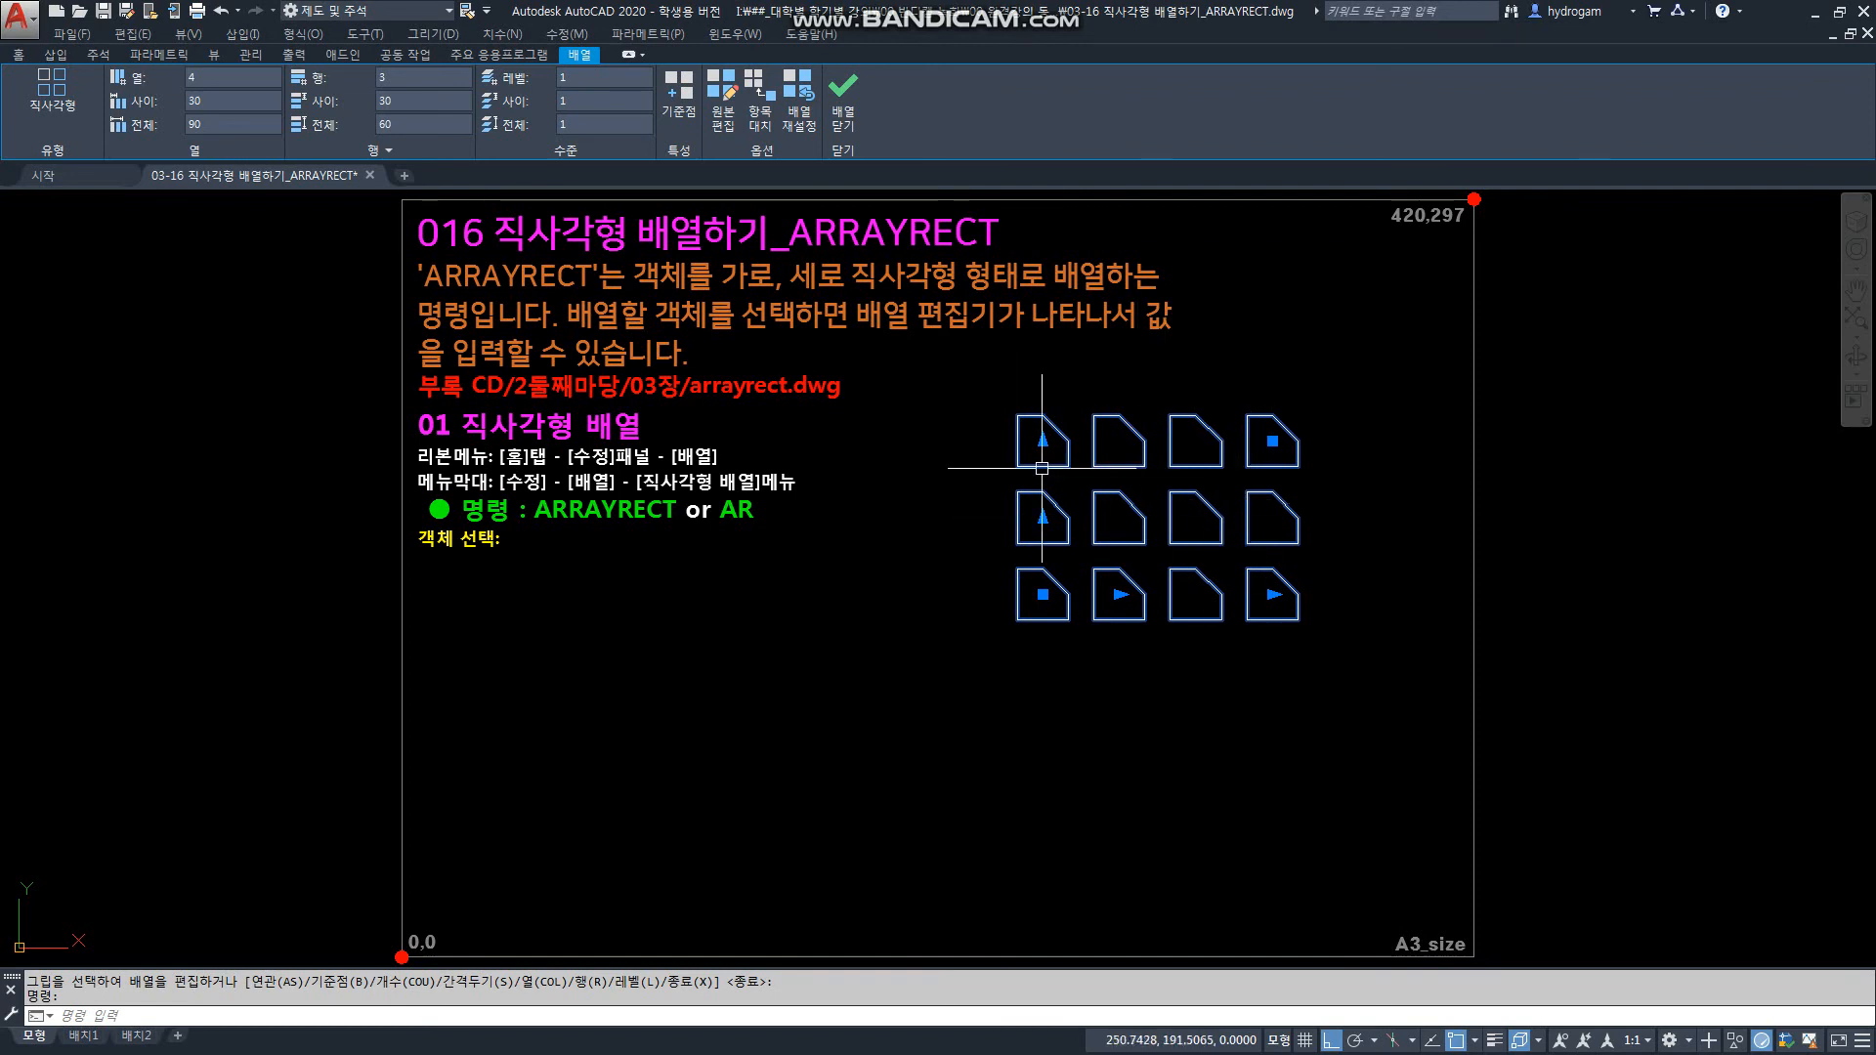
left_click(729, 114)
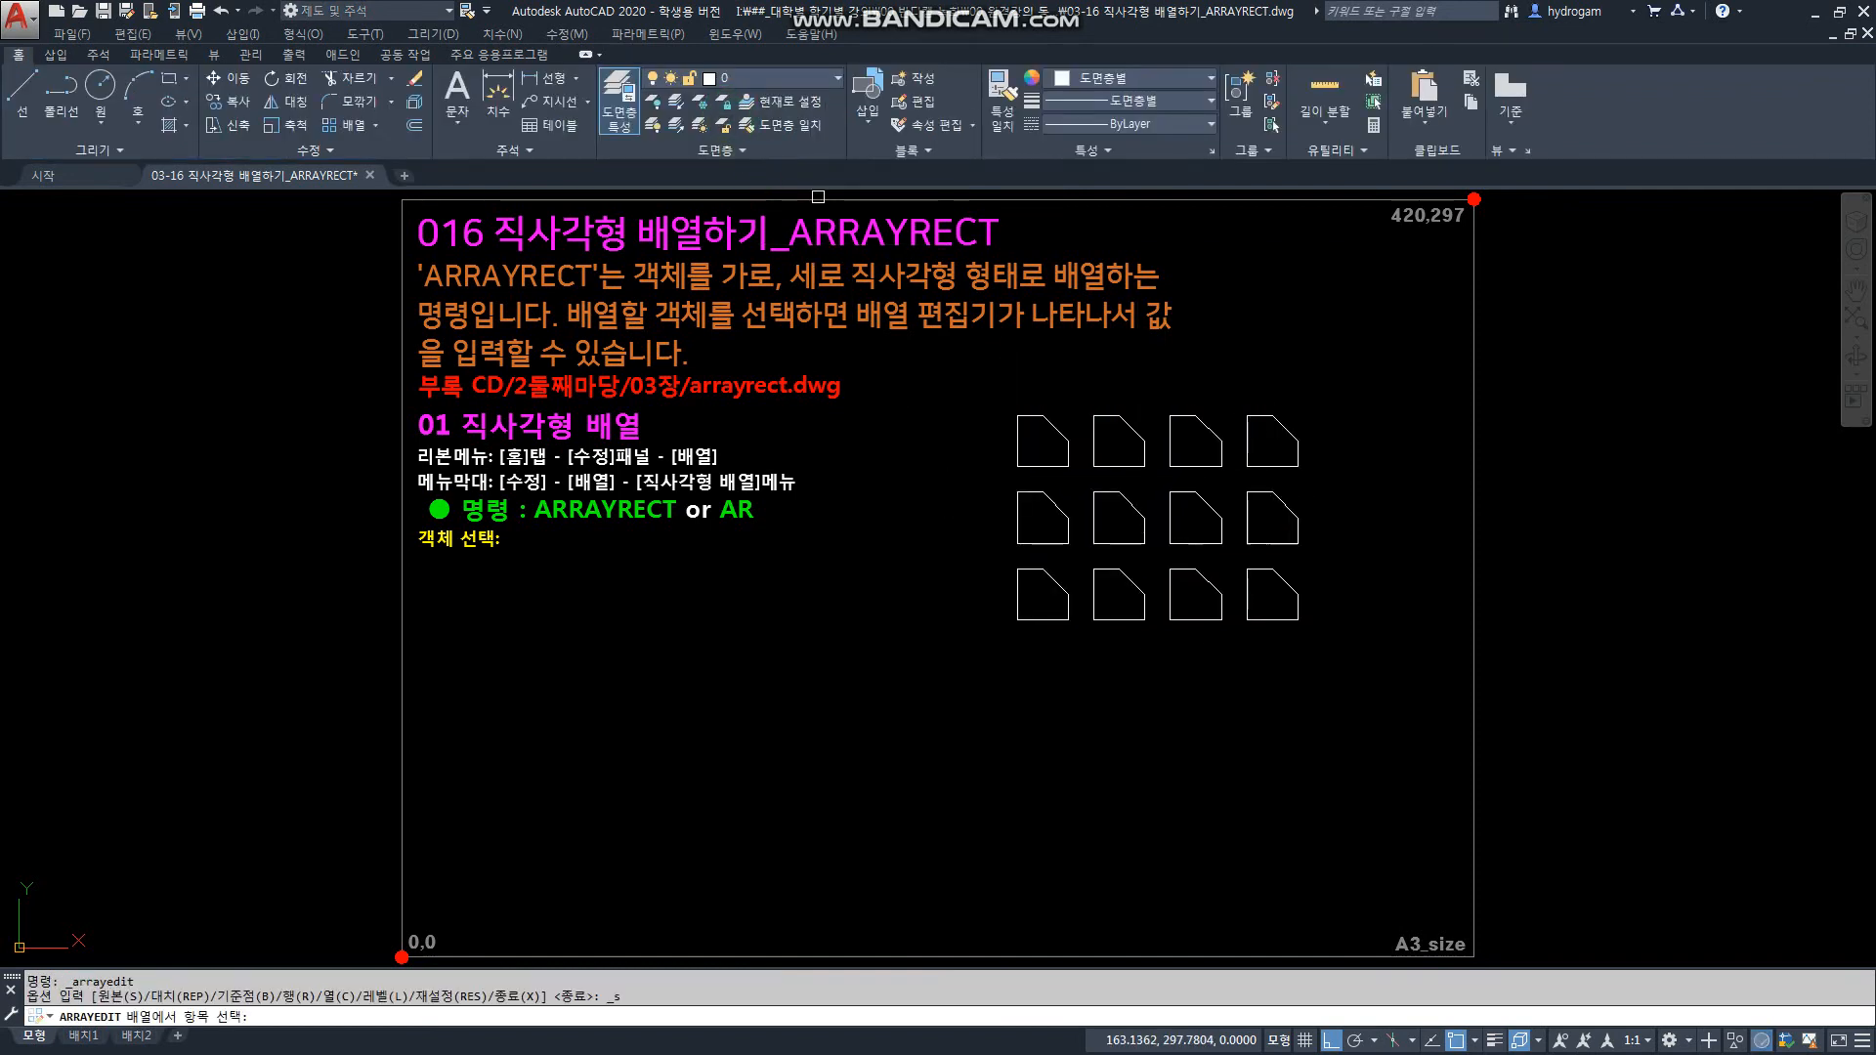
left_click(1108, 526)
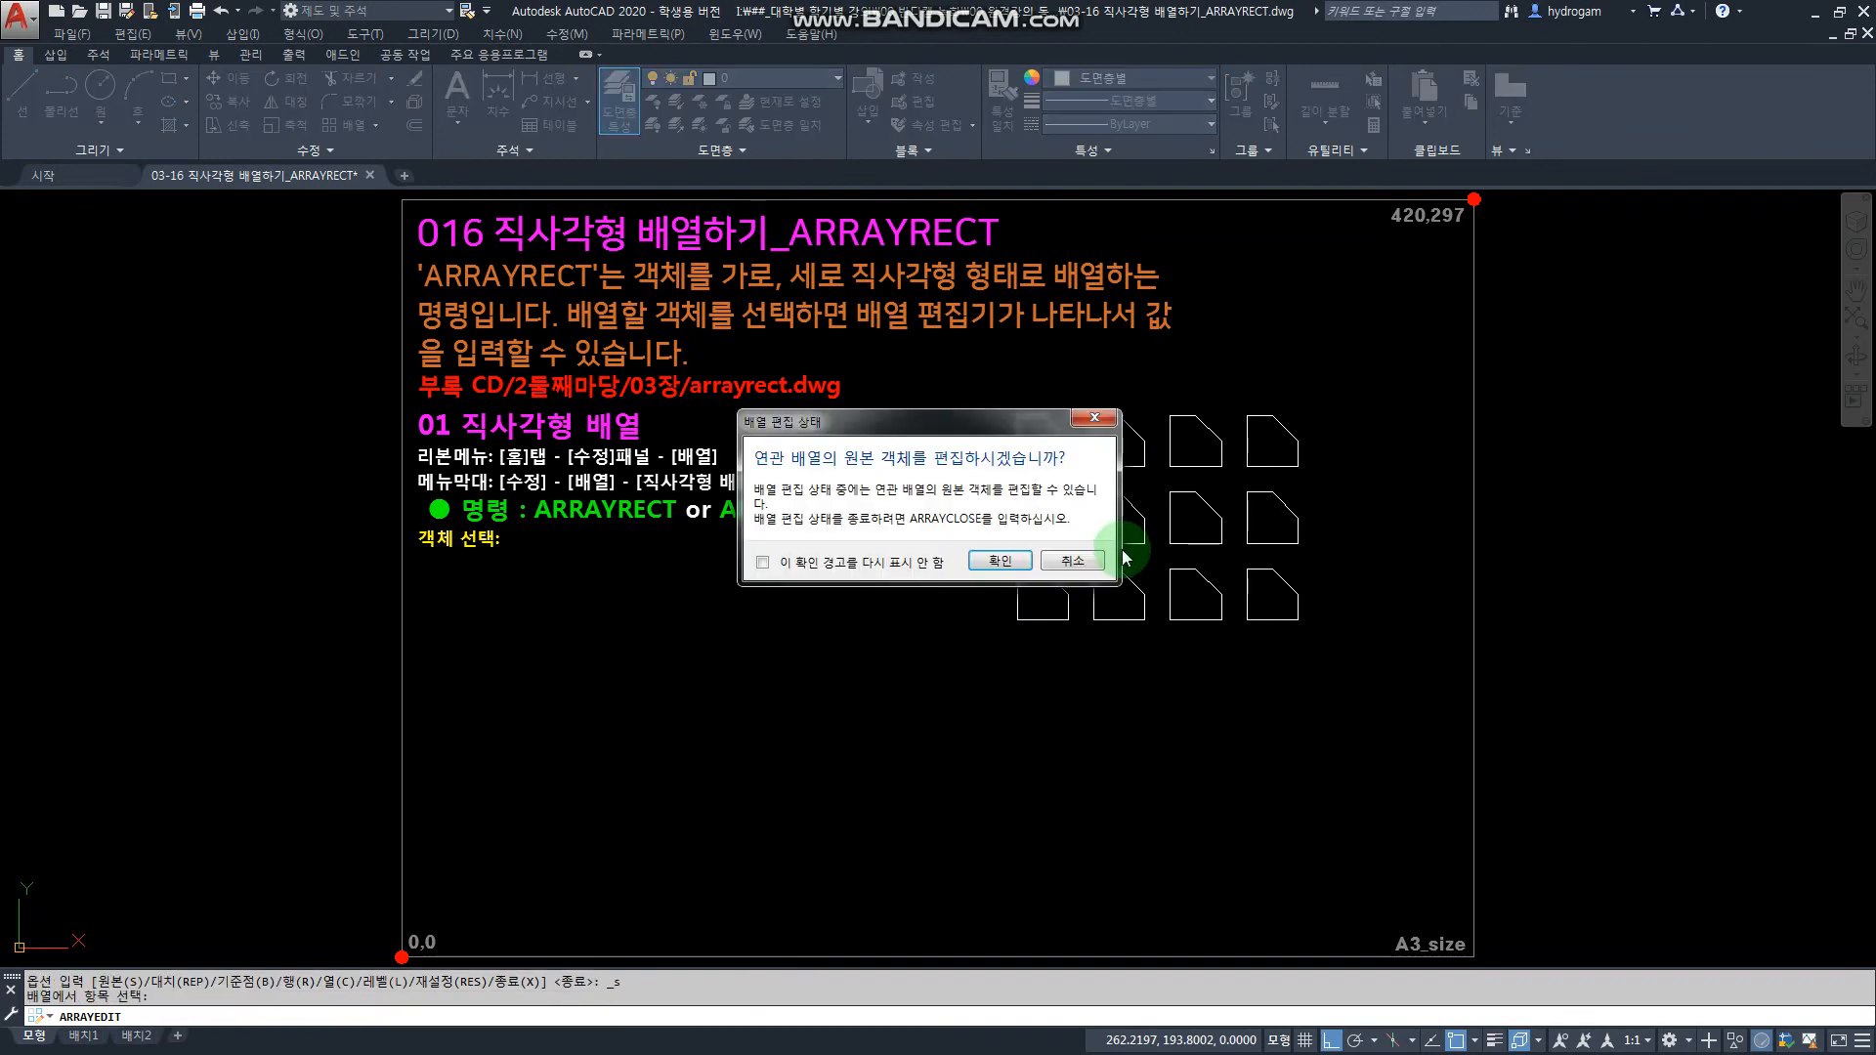
left_click(1000, 561)
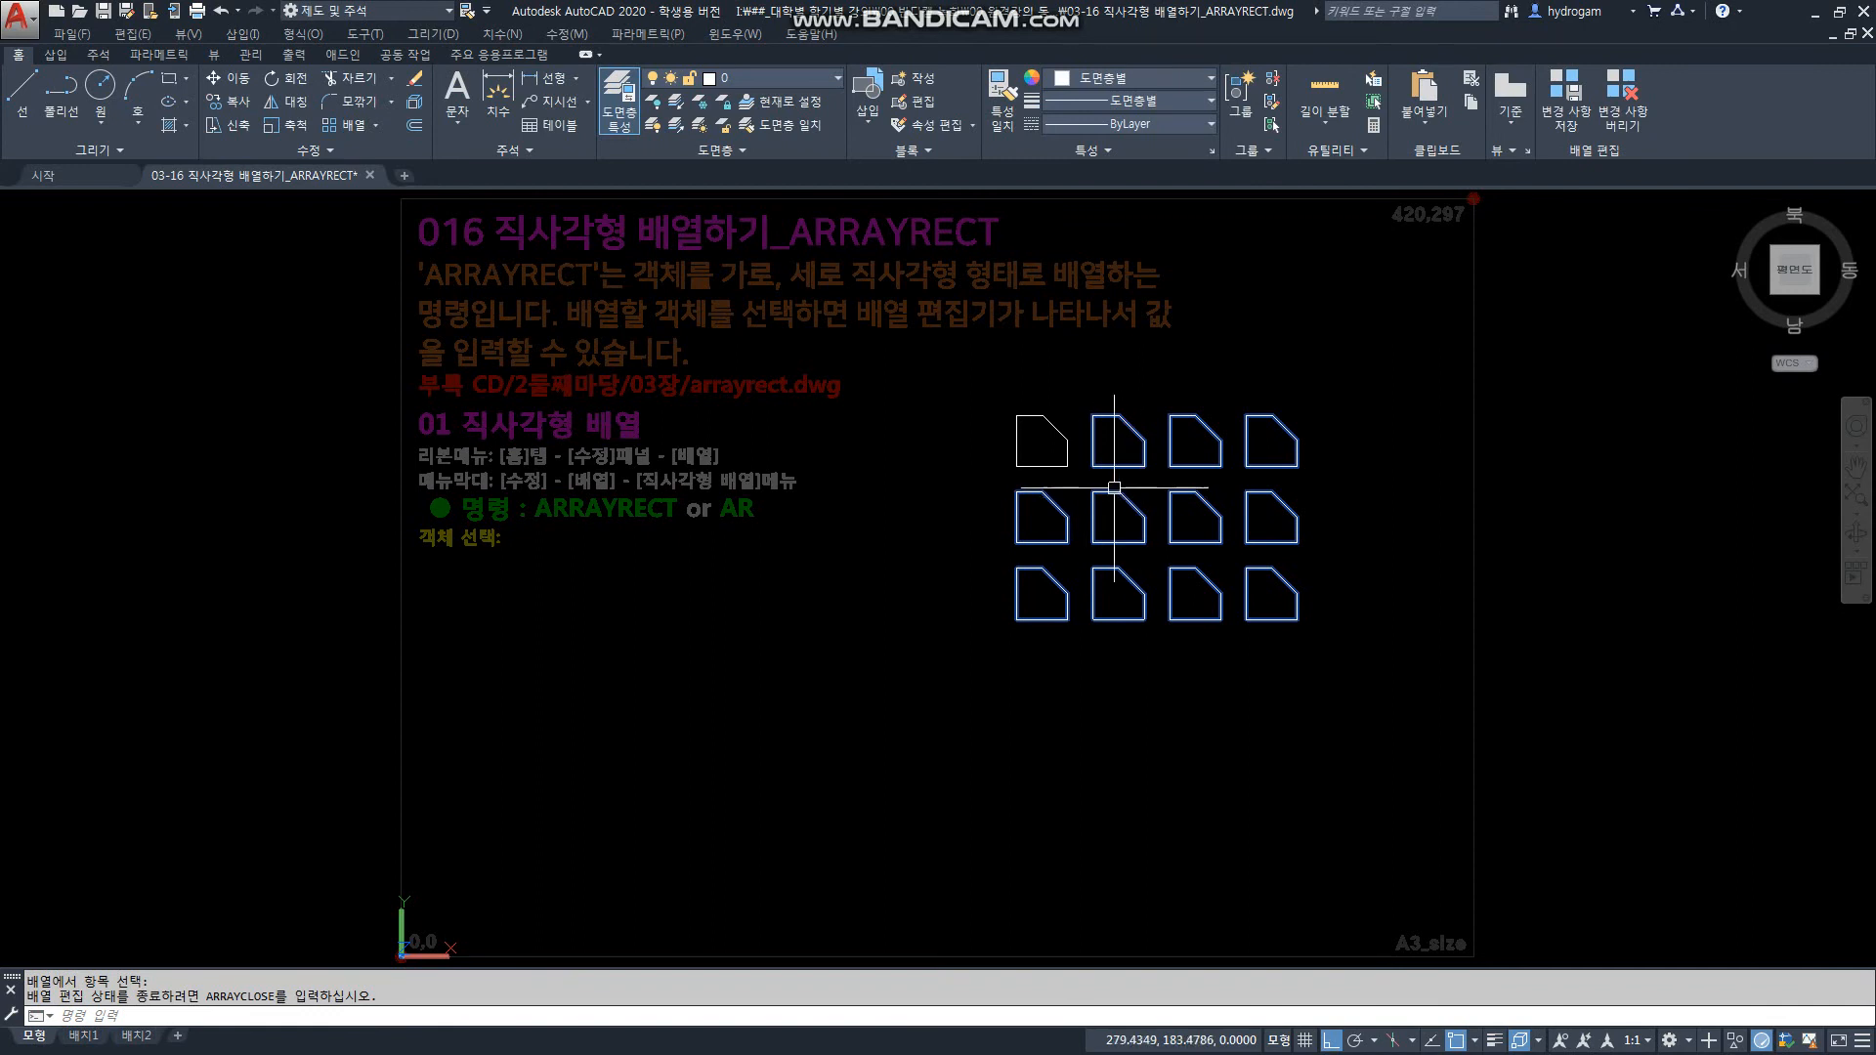
key("Escape")
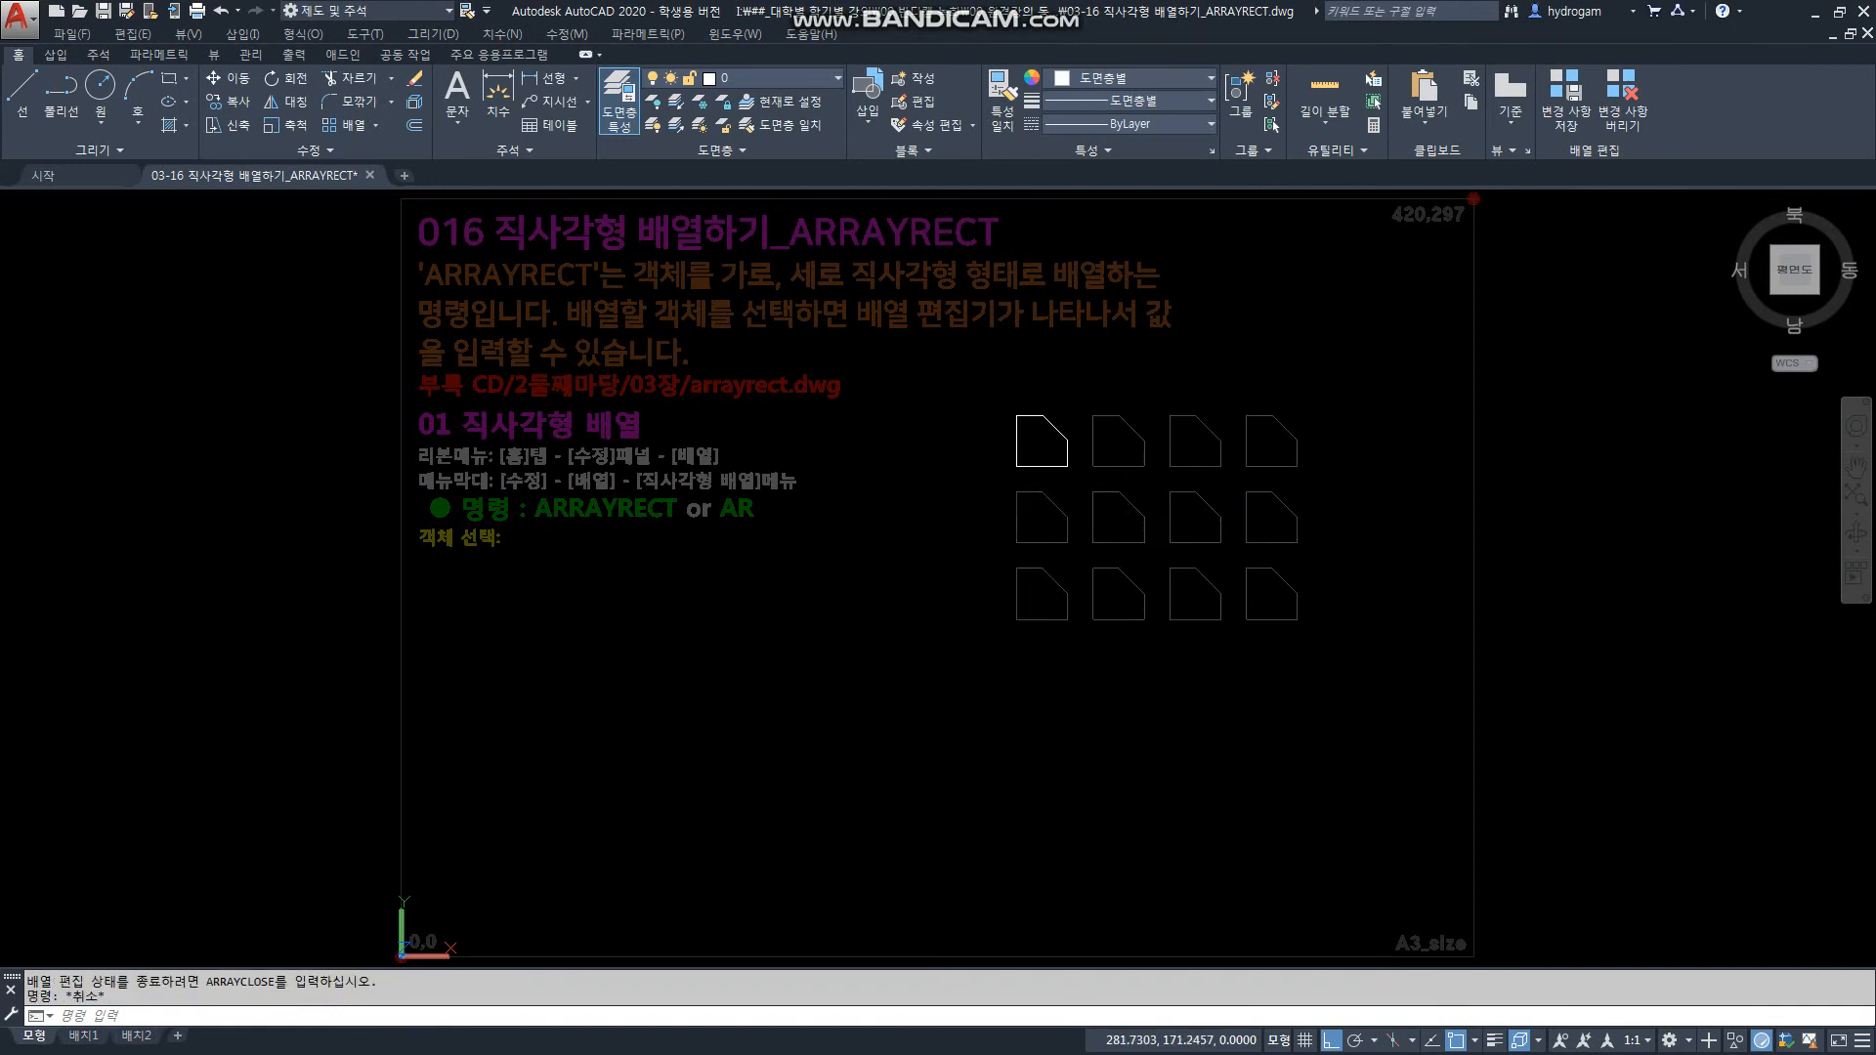
key("Escape")
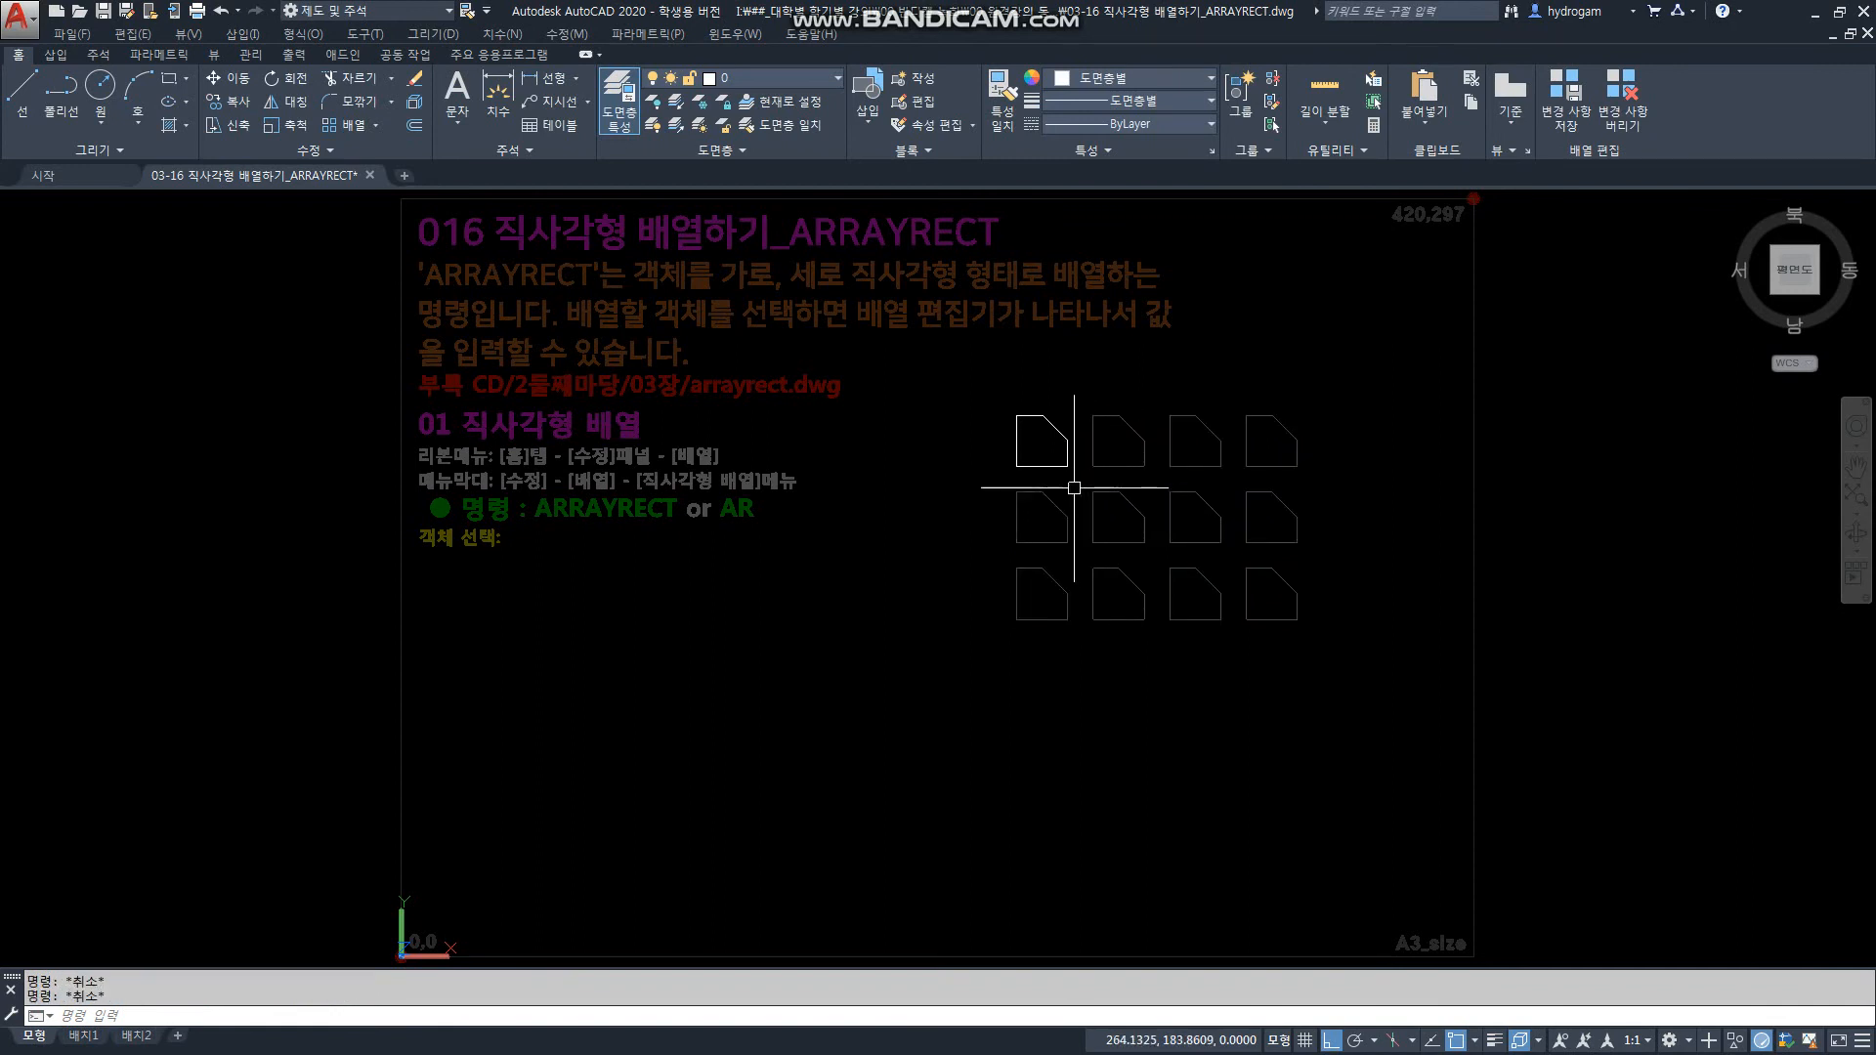
Undo the associative array and recreate it as a non-associative rectangular array with 4 columns and 3 rows, both spaced 30
key("ctrl+z")
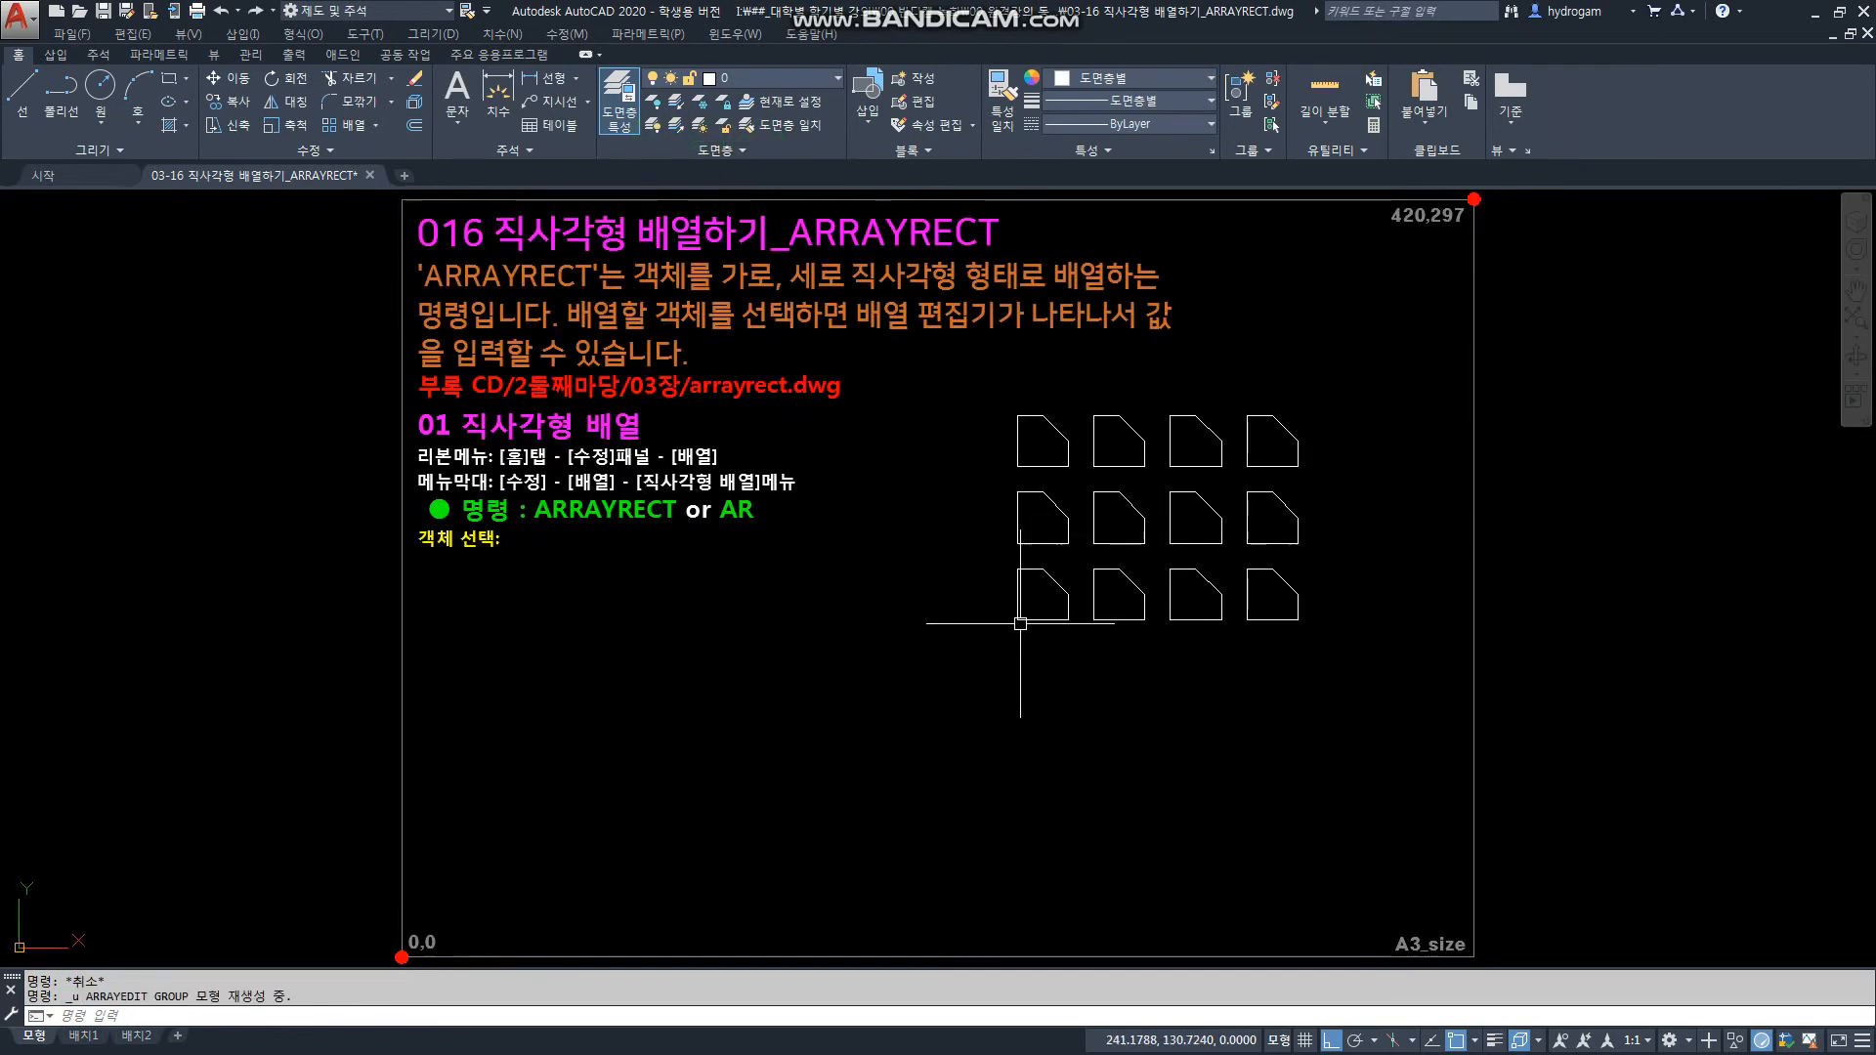
key("ctrl+z")
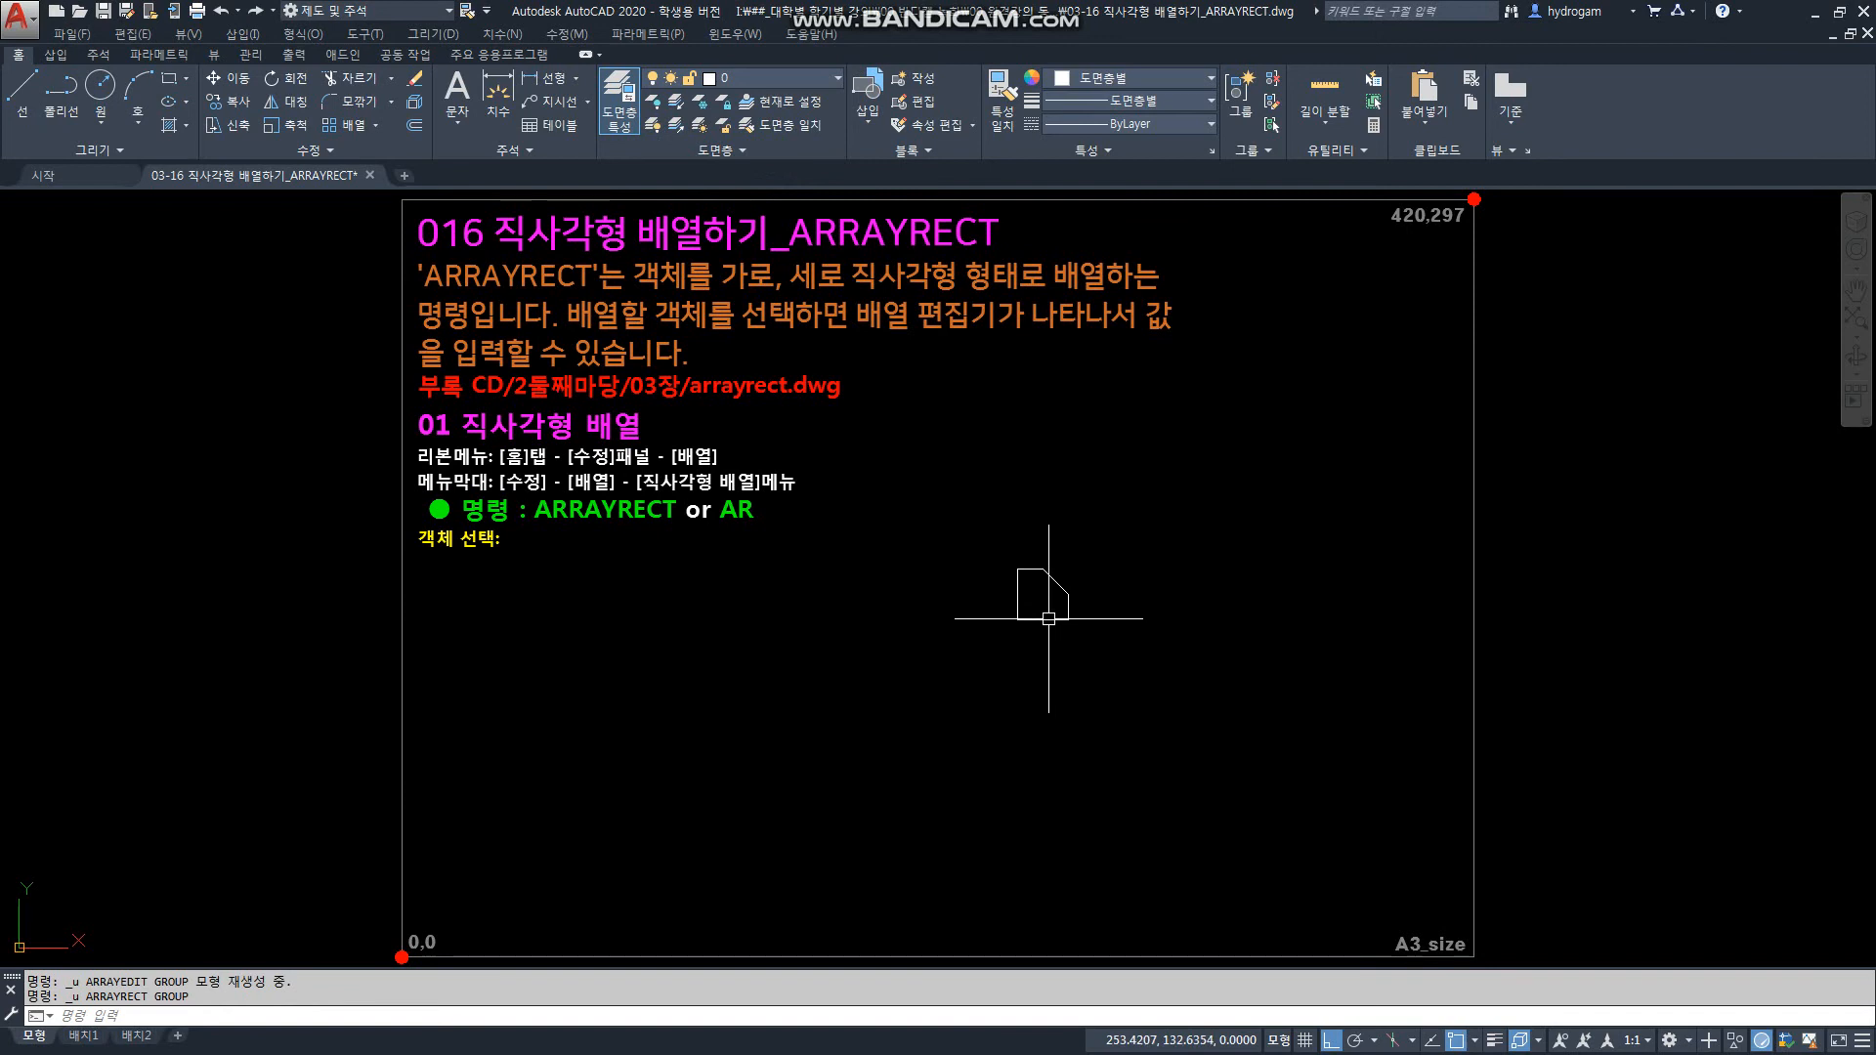
left_click(344, 125)
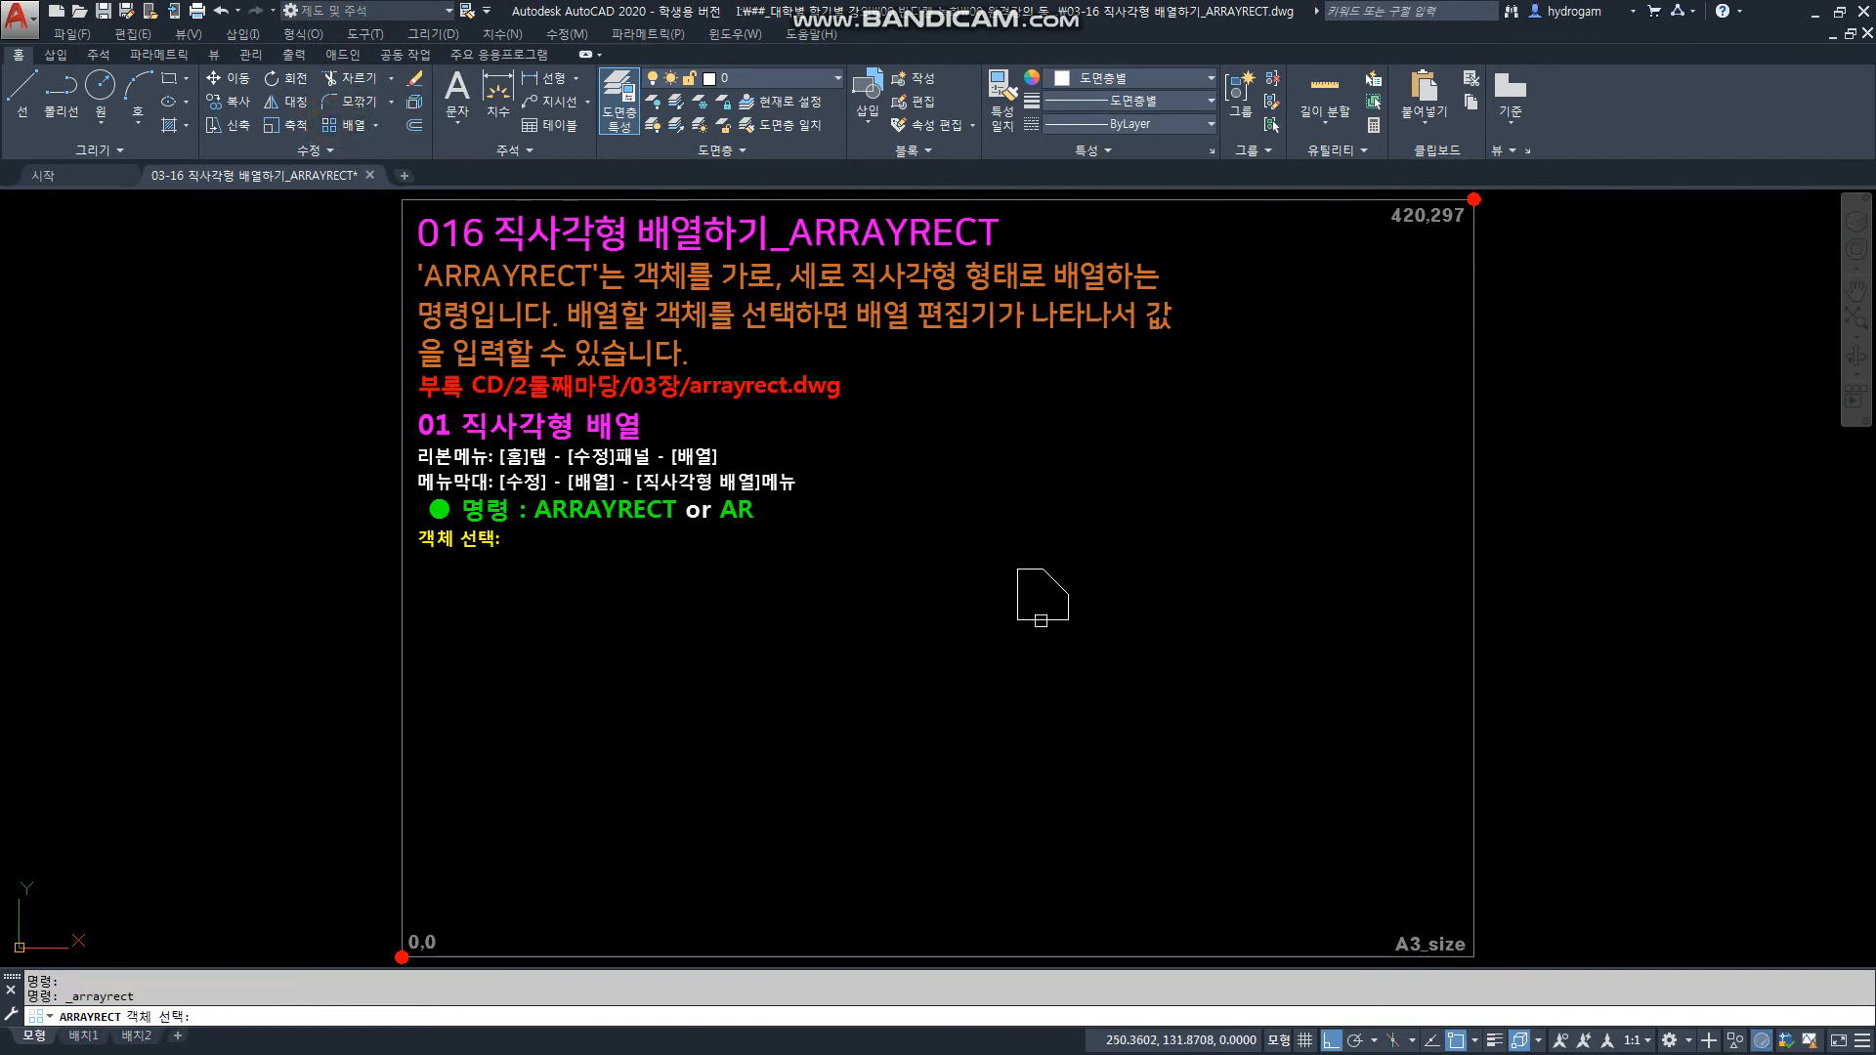
left_click(1041, 619)
key("Return")
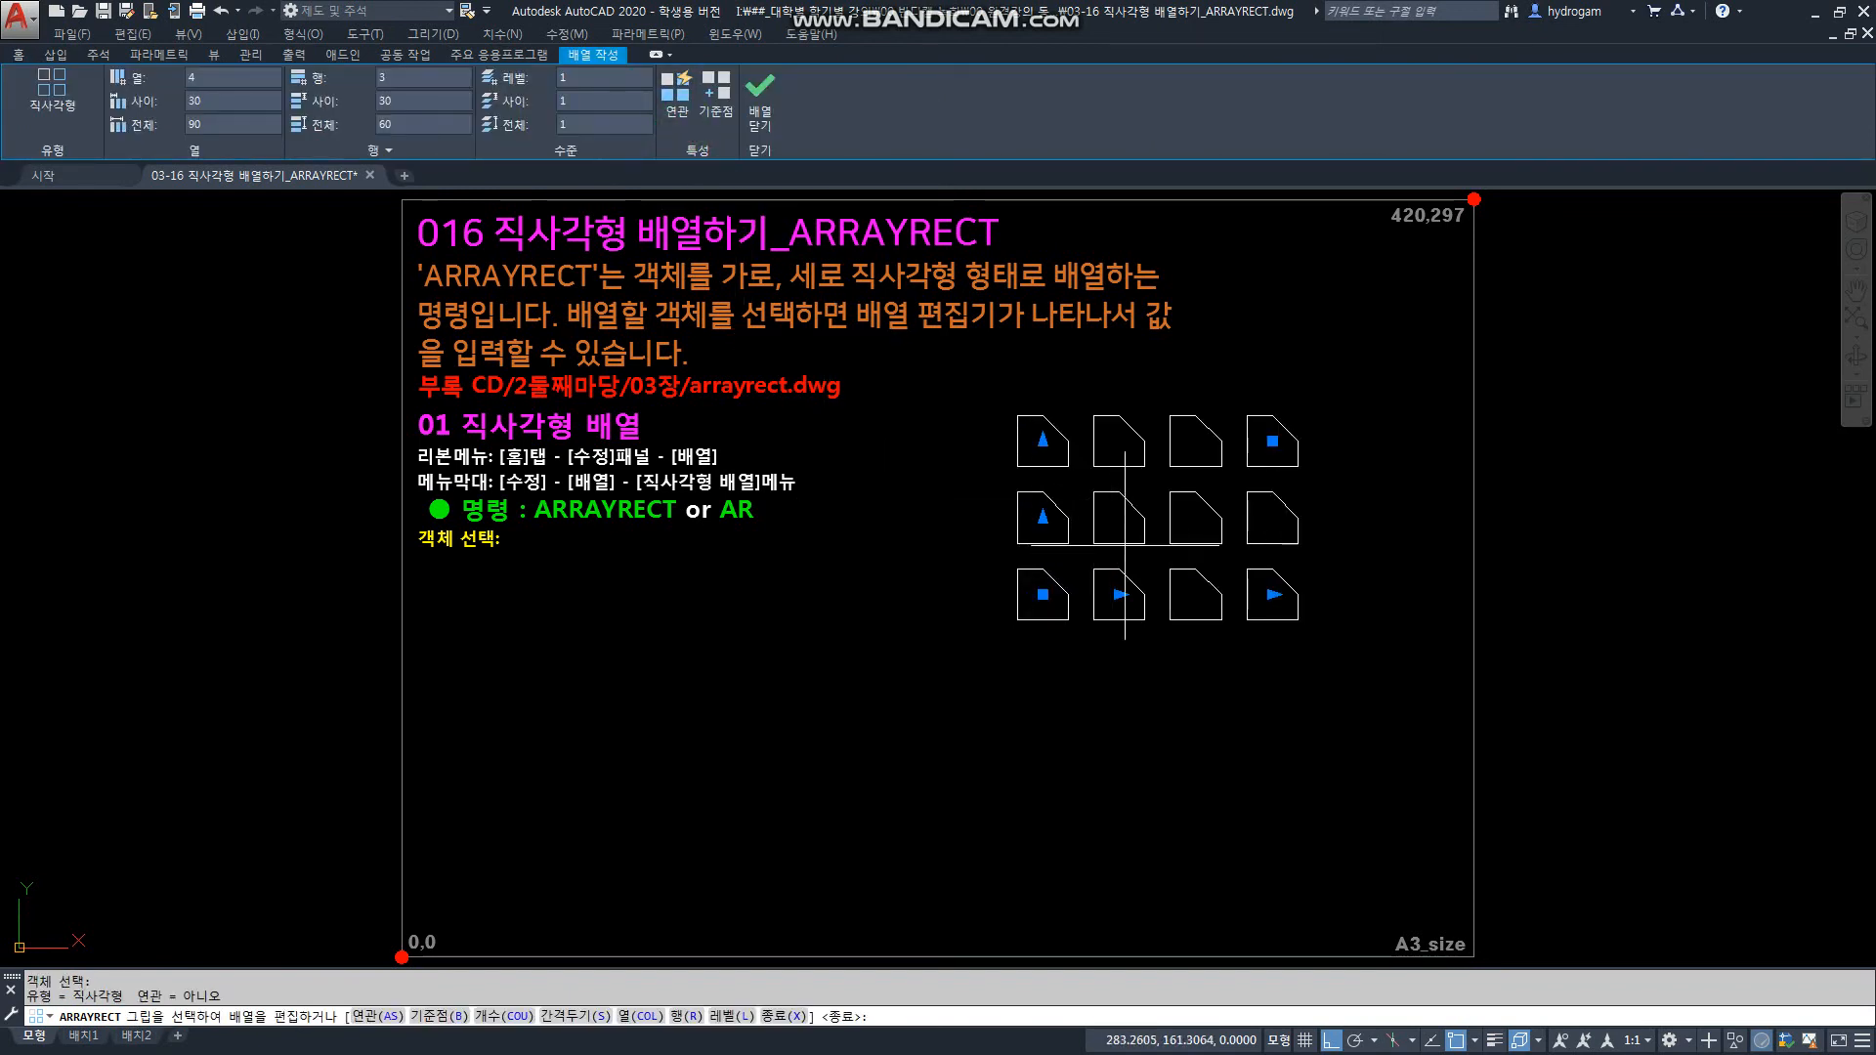
left_click(677, 100)
left_click(761, 90)
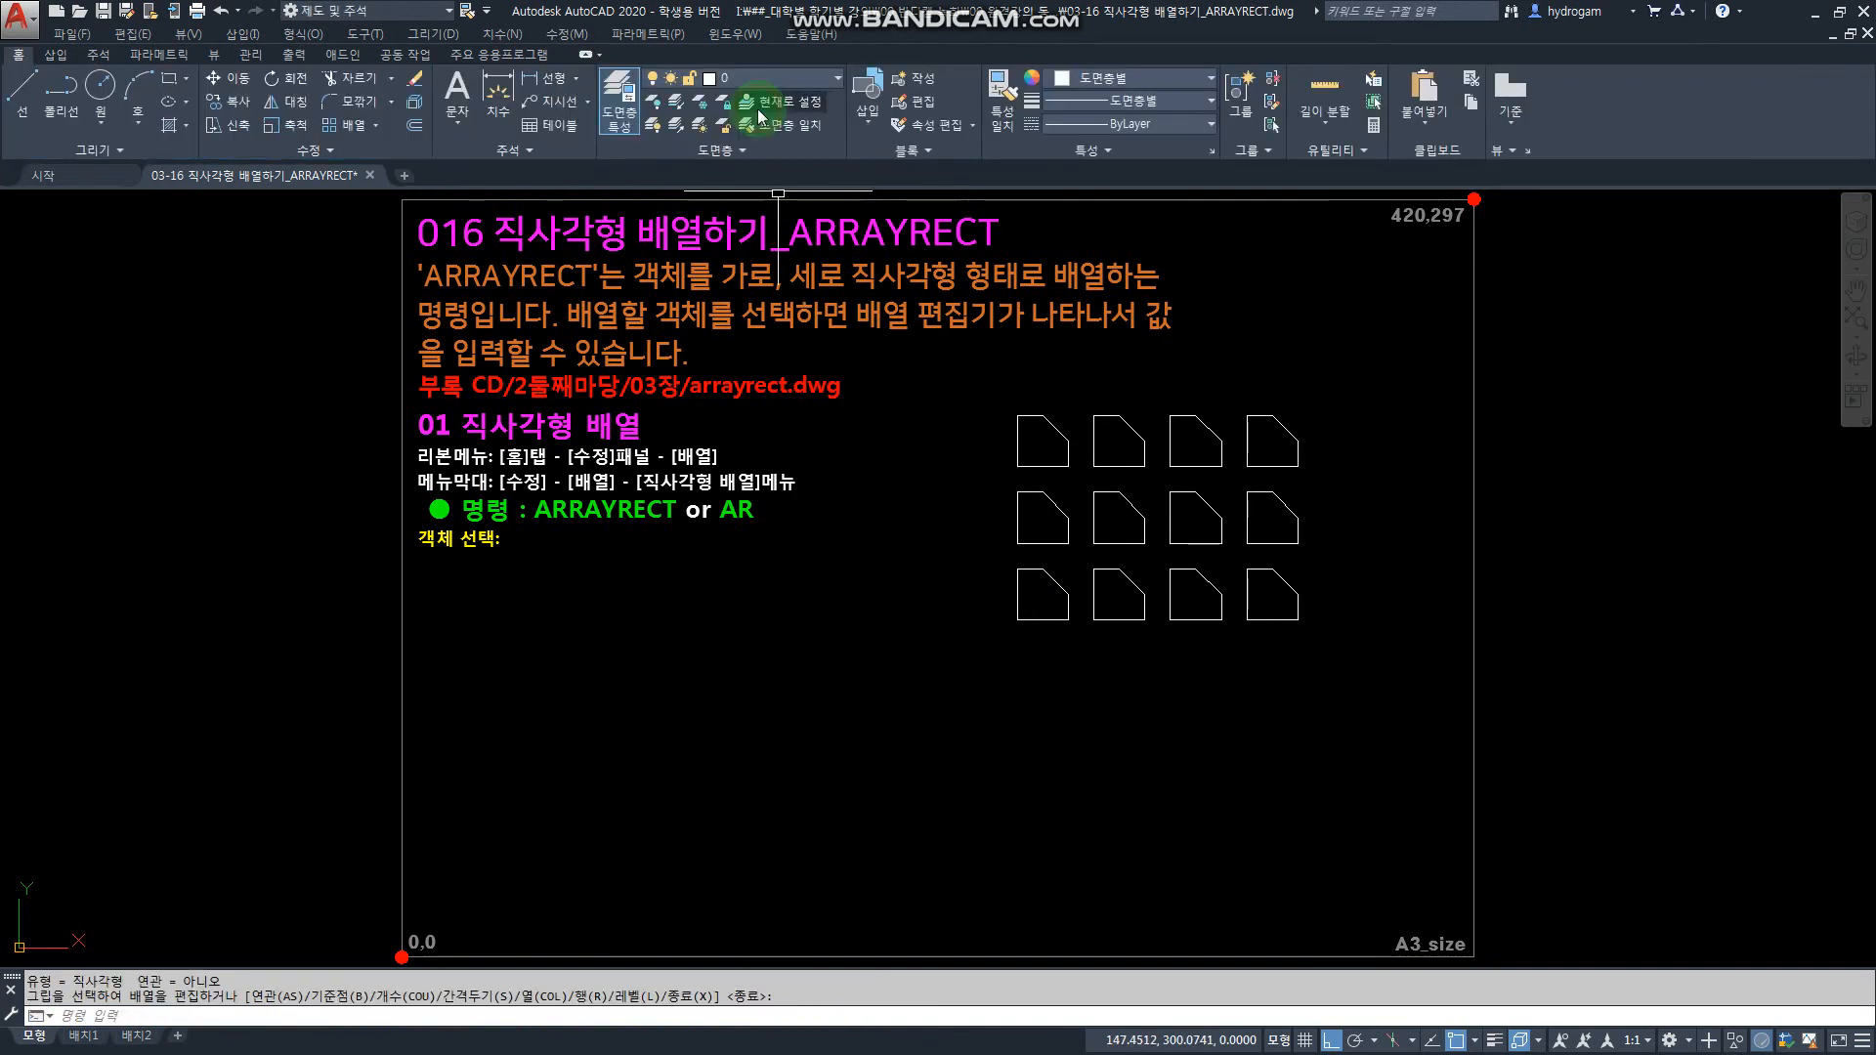
Select individual squares in the bottom and middle rows to check whether the array items are independent, clearing each selection
left_click(1018, 586)
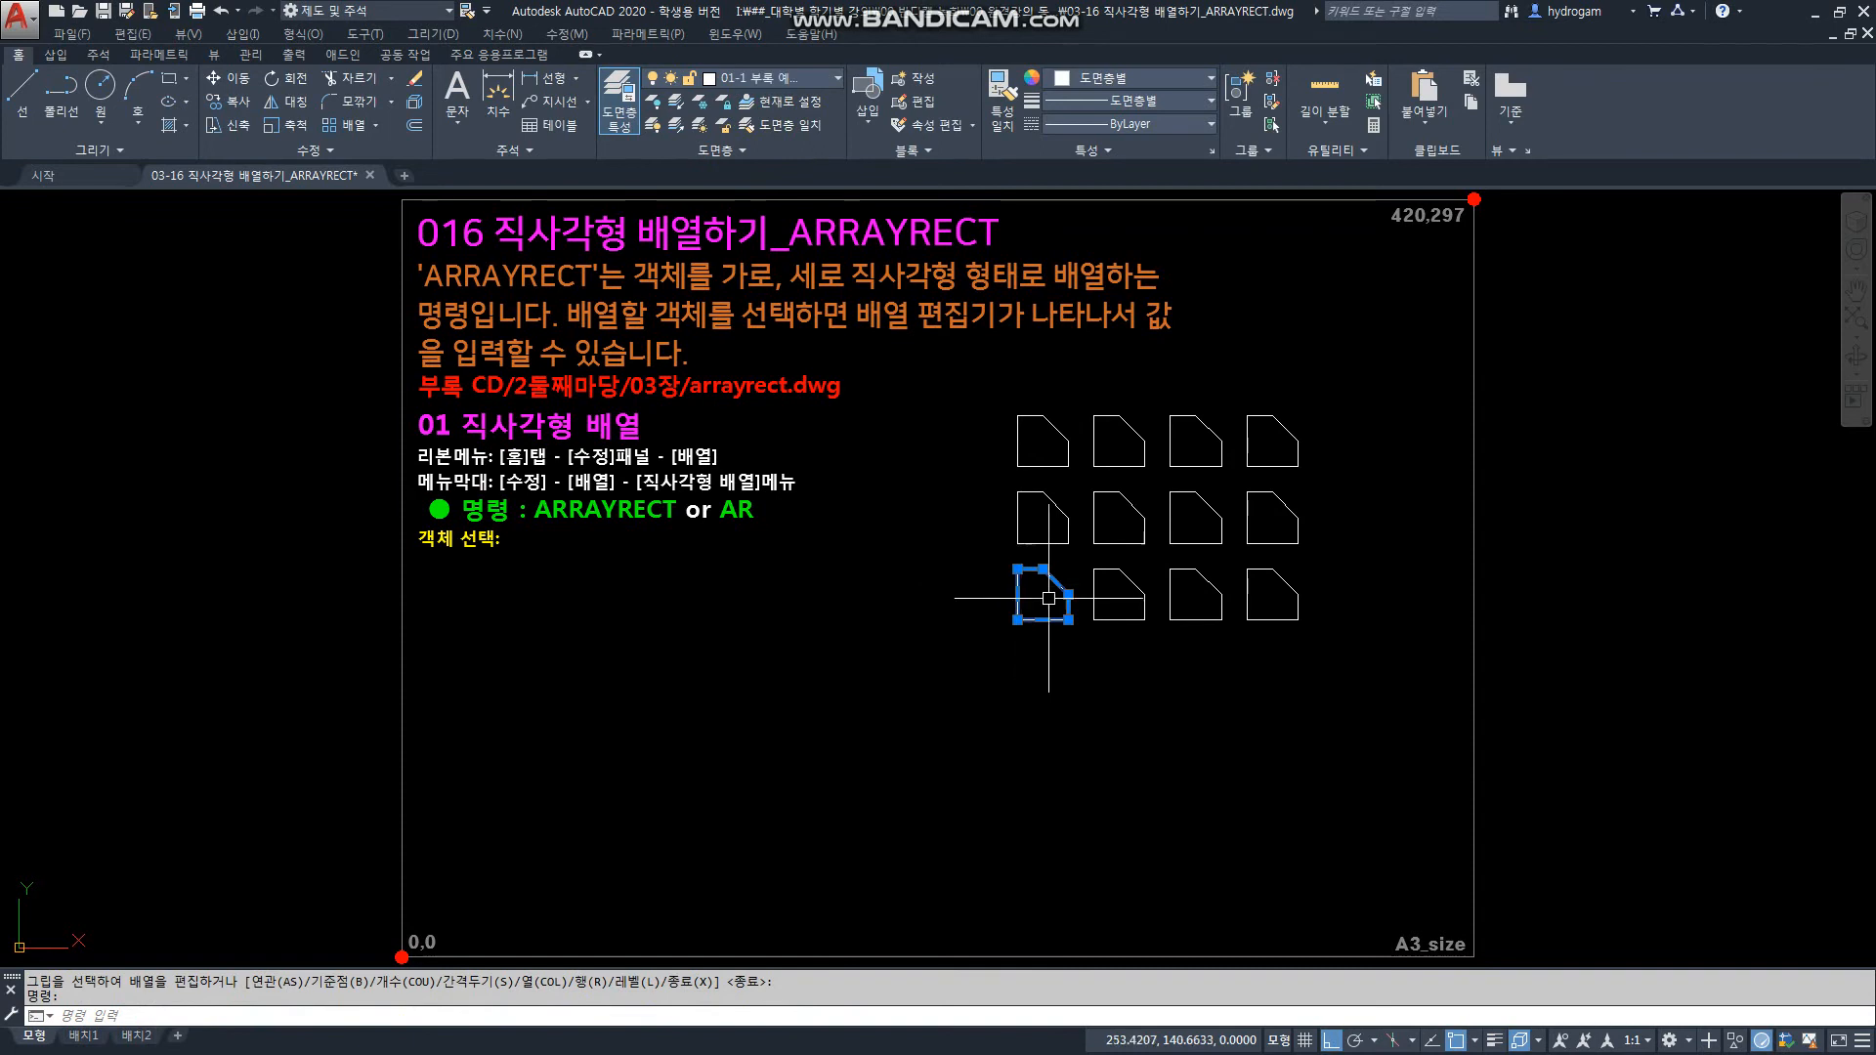
left_click(1119, 620)
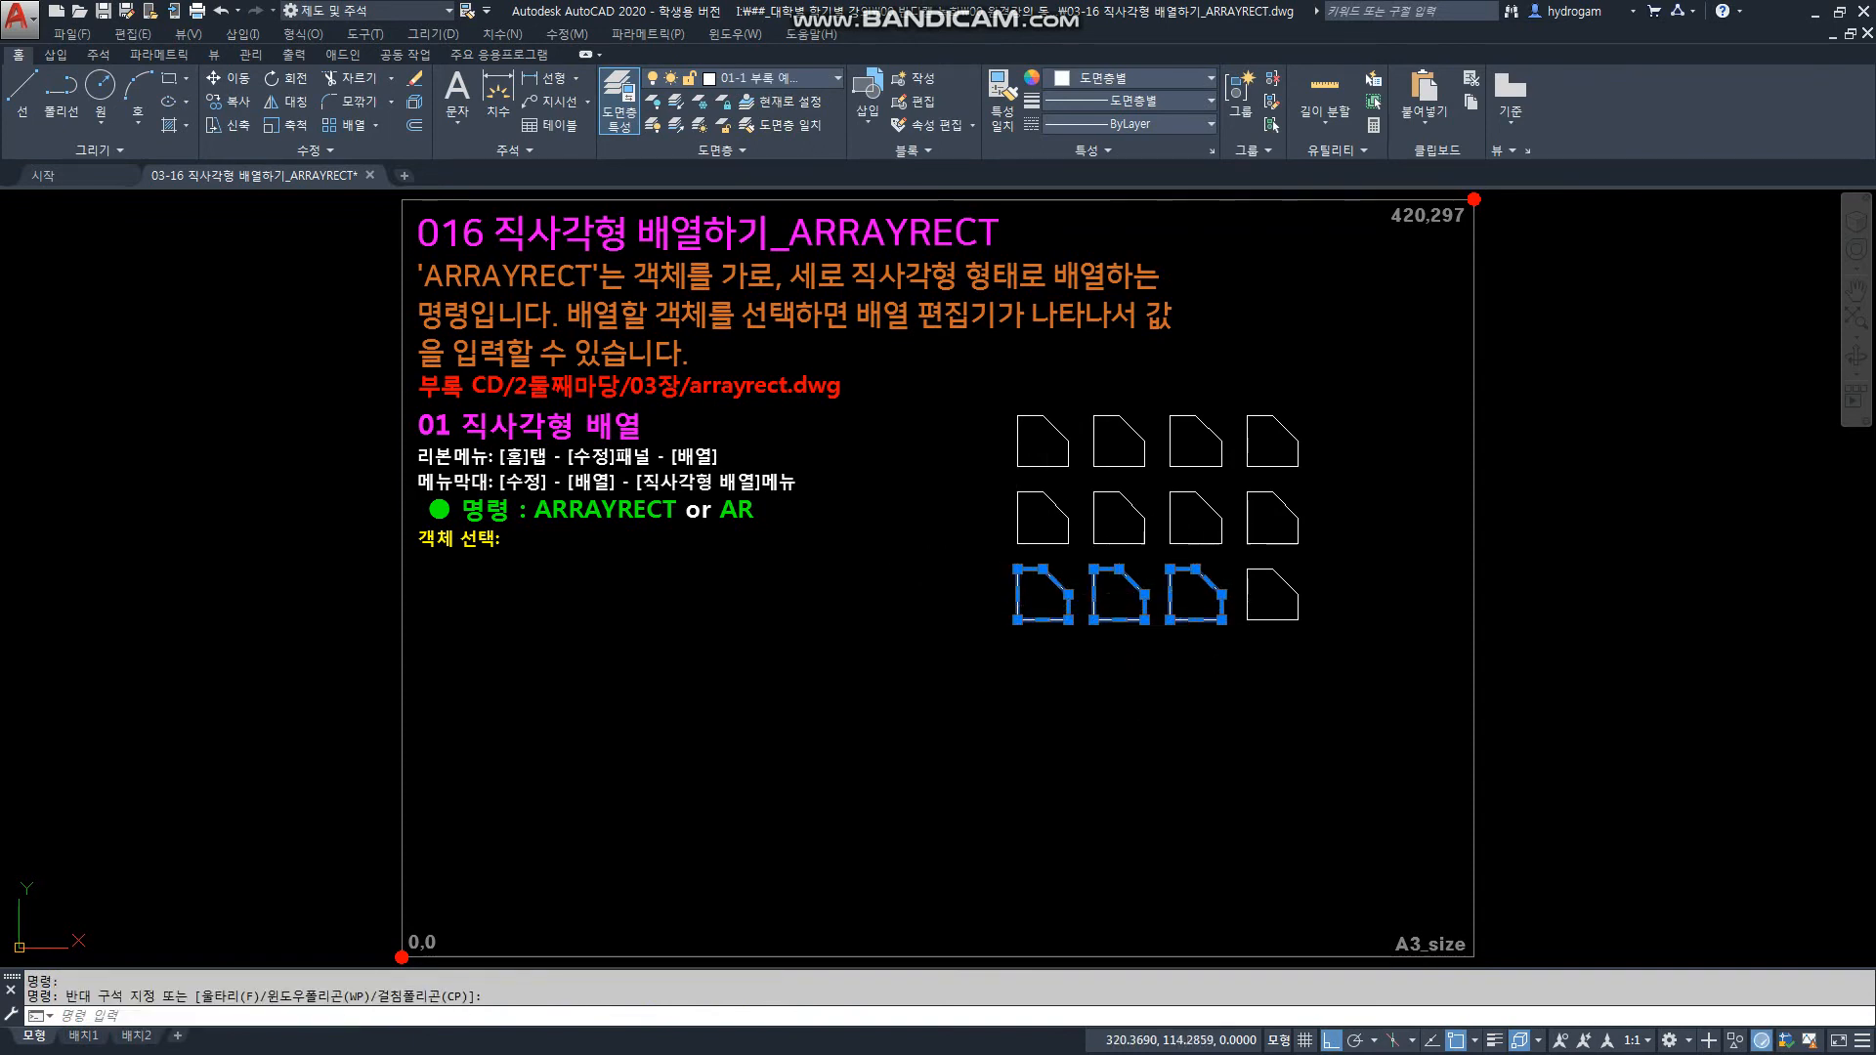
key("Escape")
key("Escape")
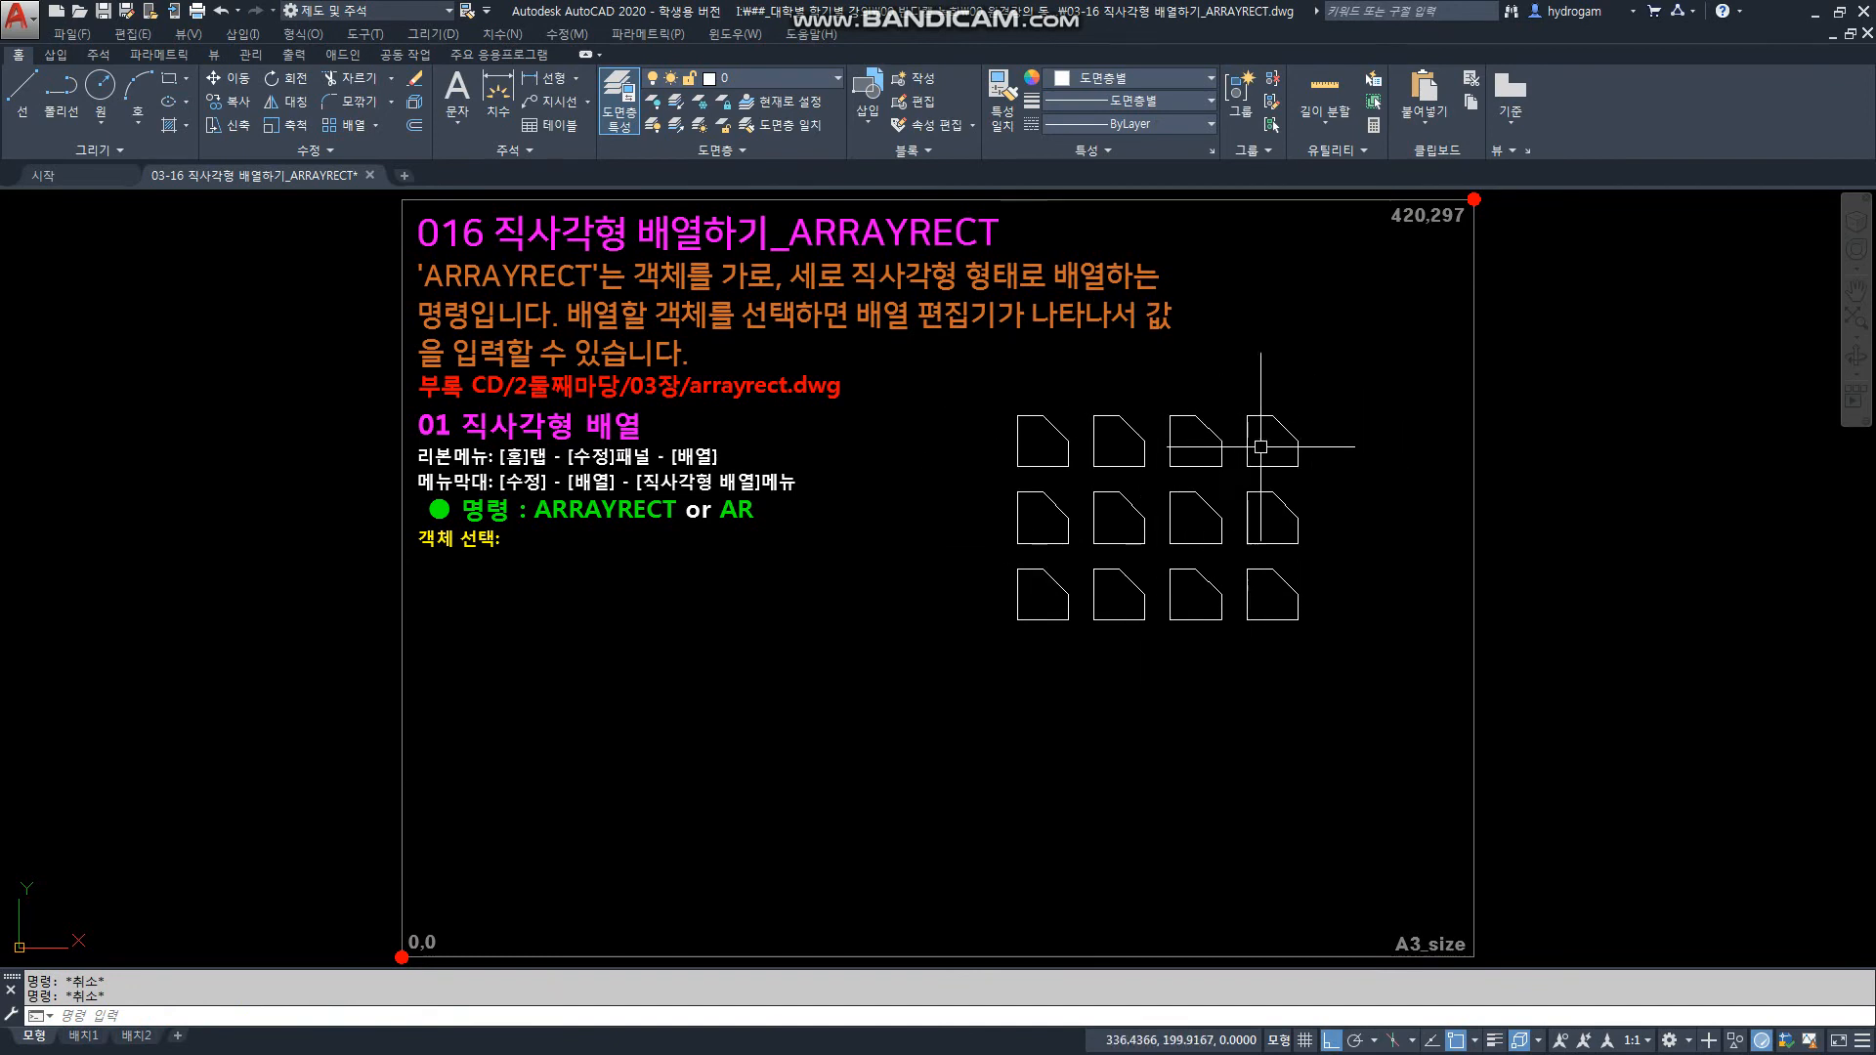
left_click(1274, 619)
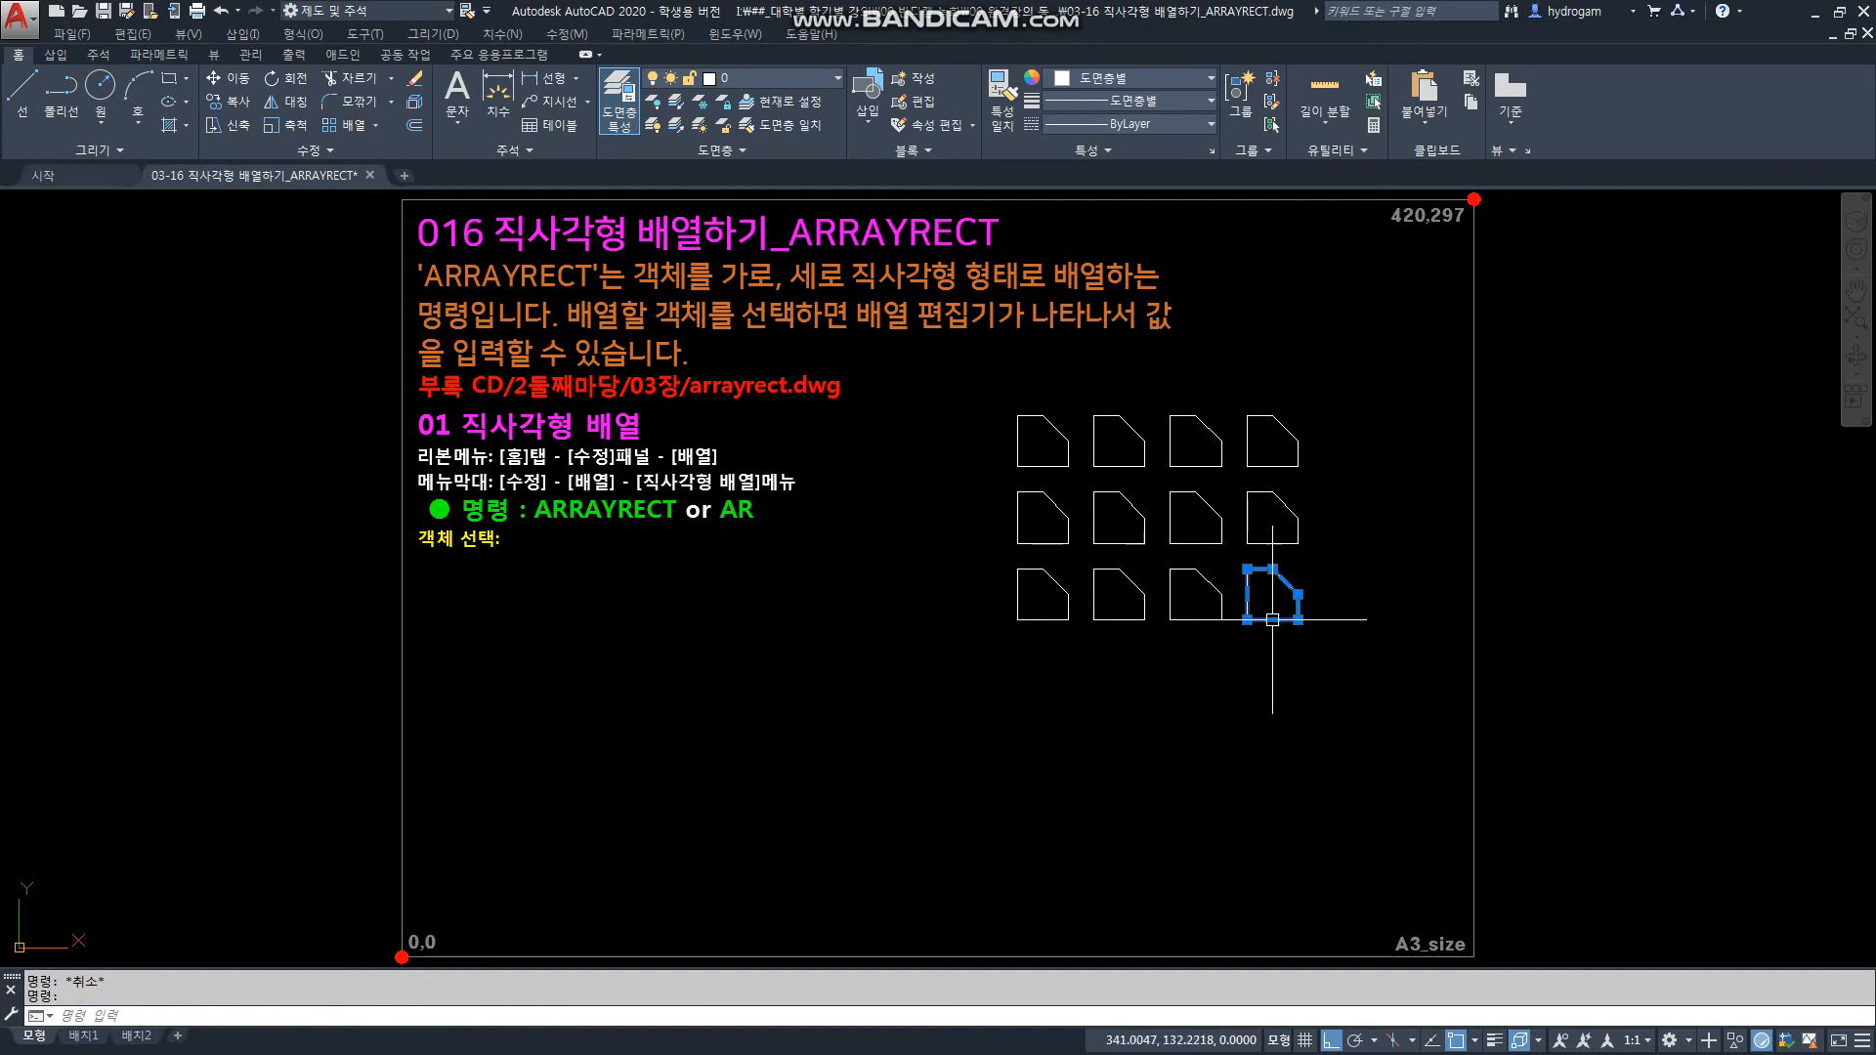
key("Escape")
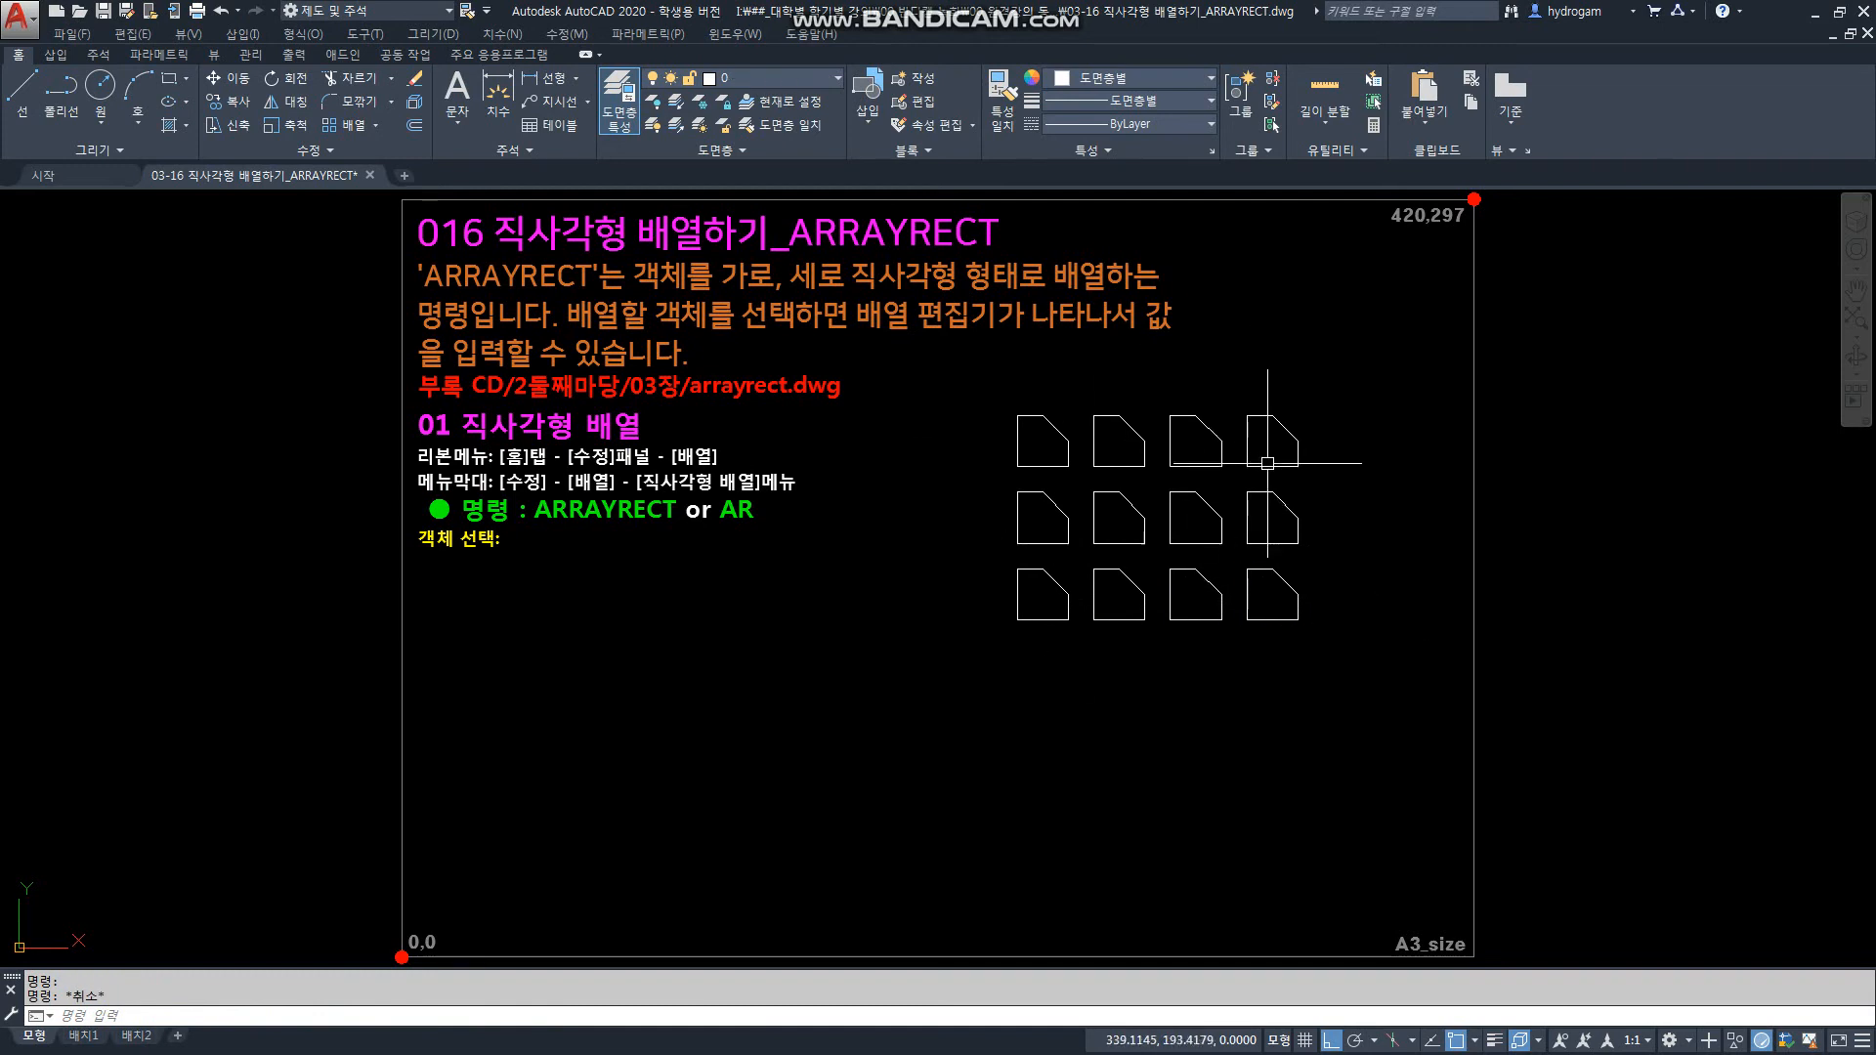
left_click(1286, 504)
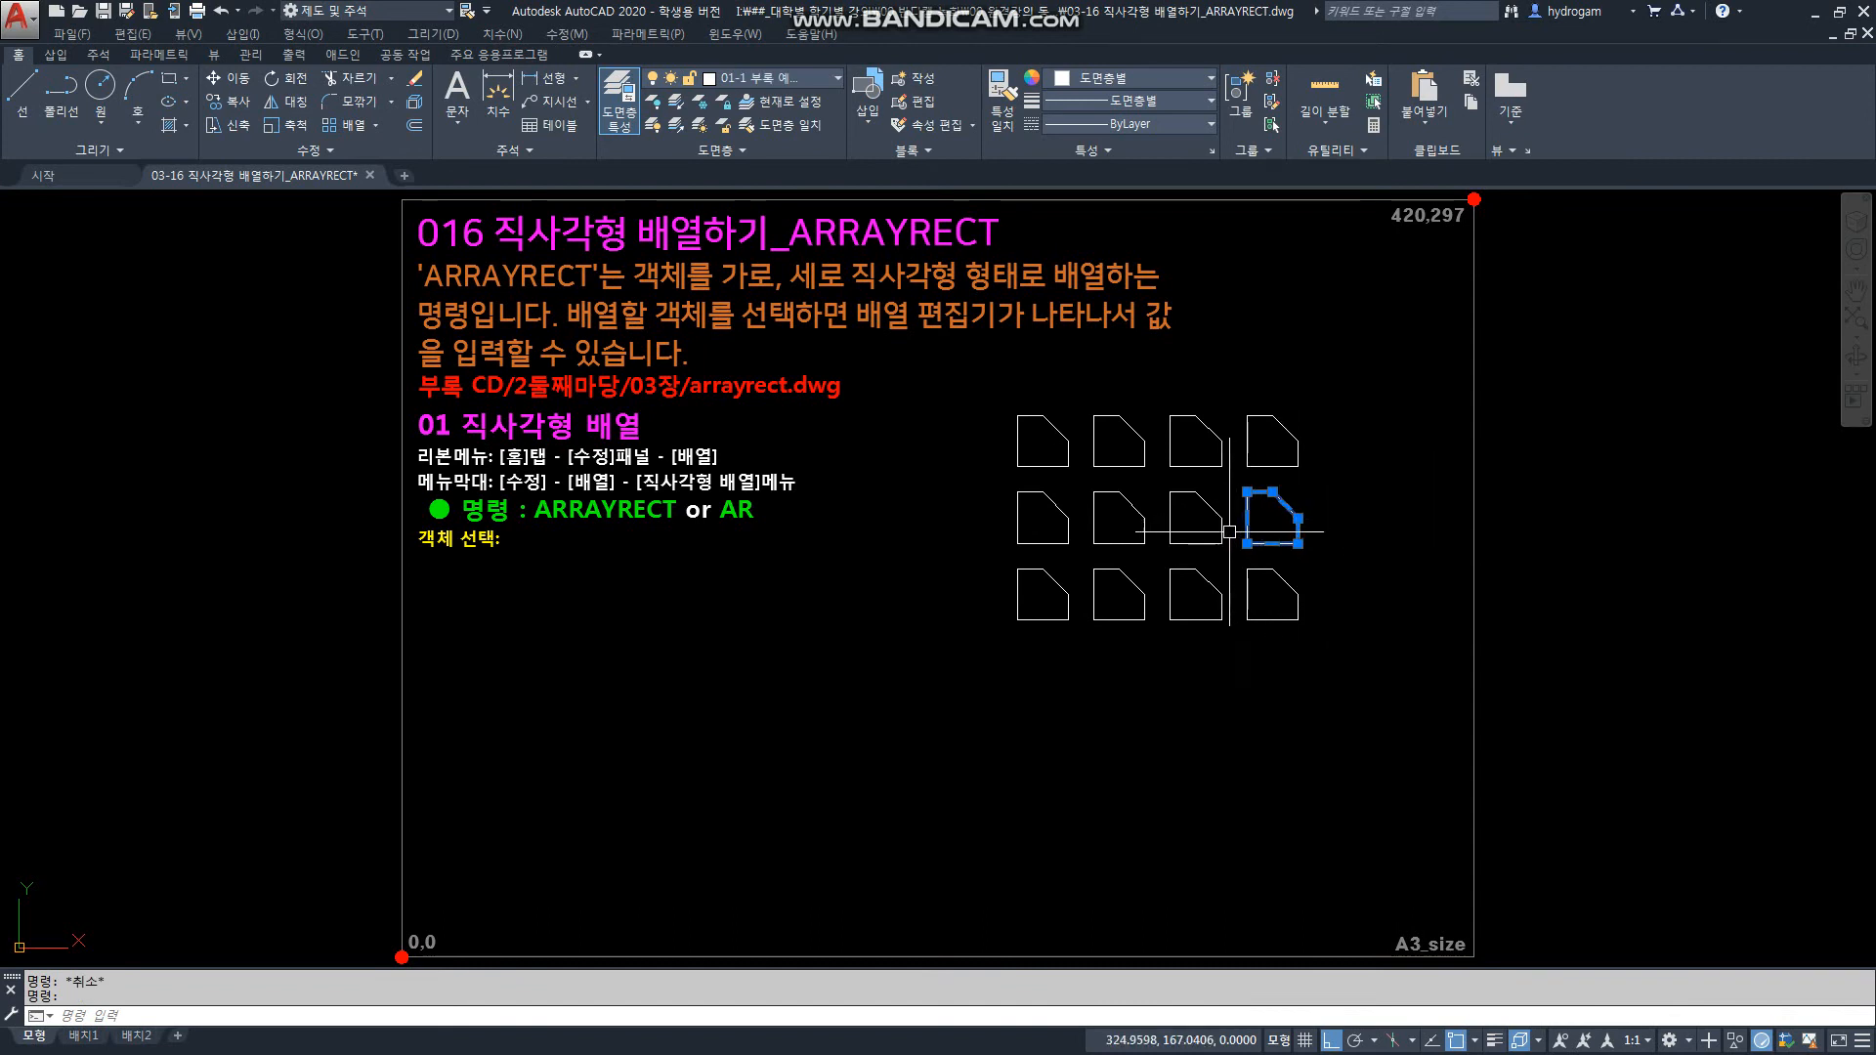
key("Escape")
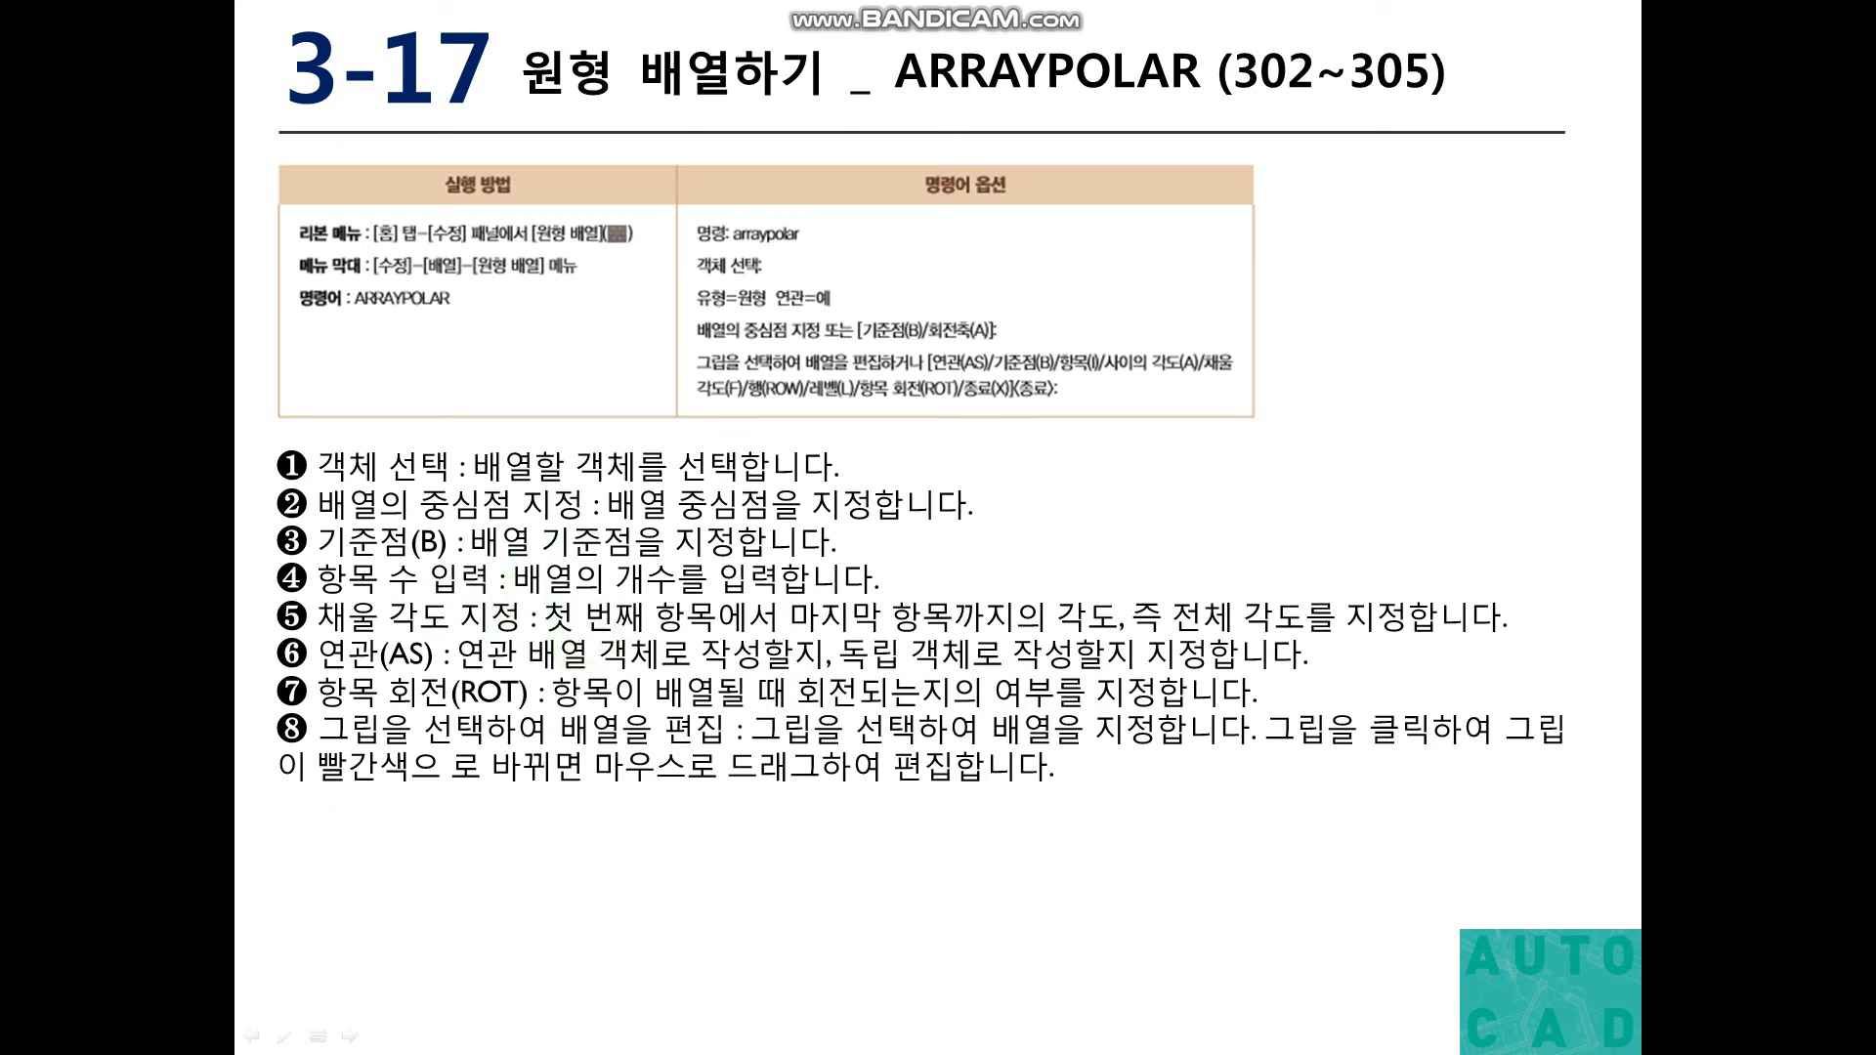
Switch from the slides to the ARRAYPOLAR lesson drawing in AutoCAD and locate the Polar Array command among the modify tools
key("alt+Tab")
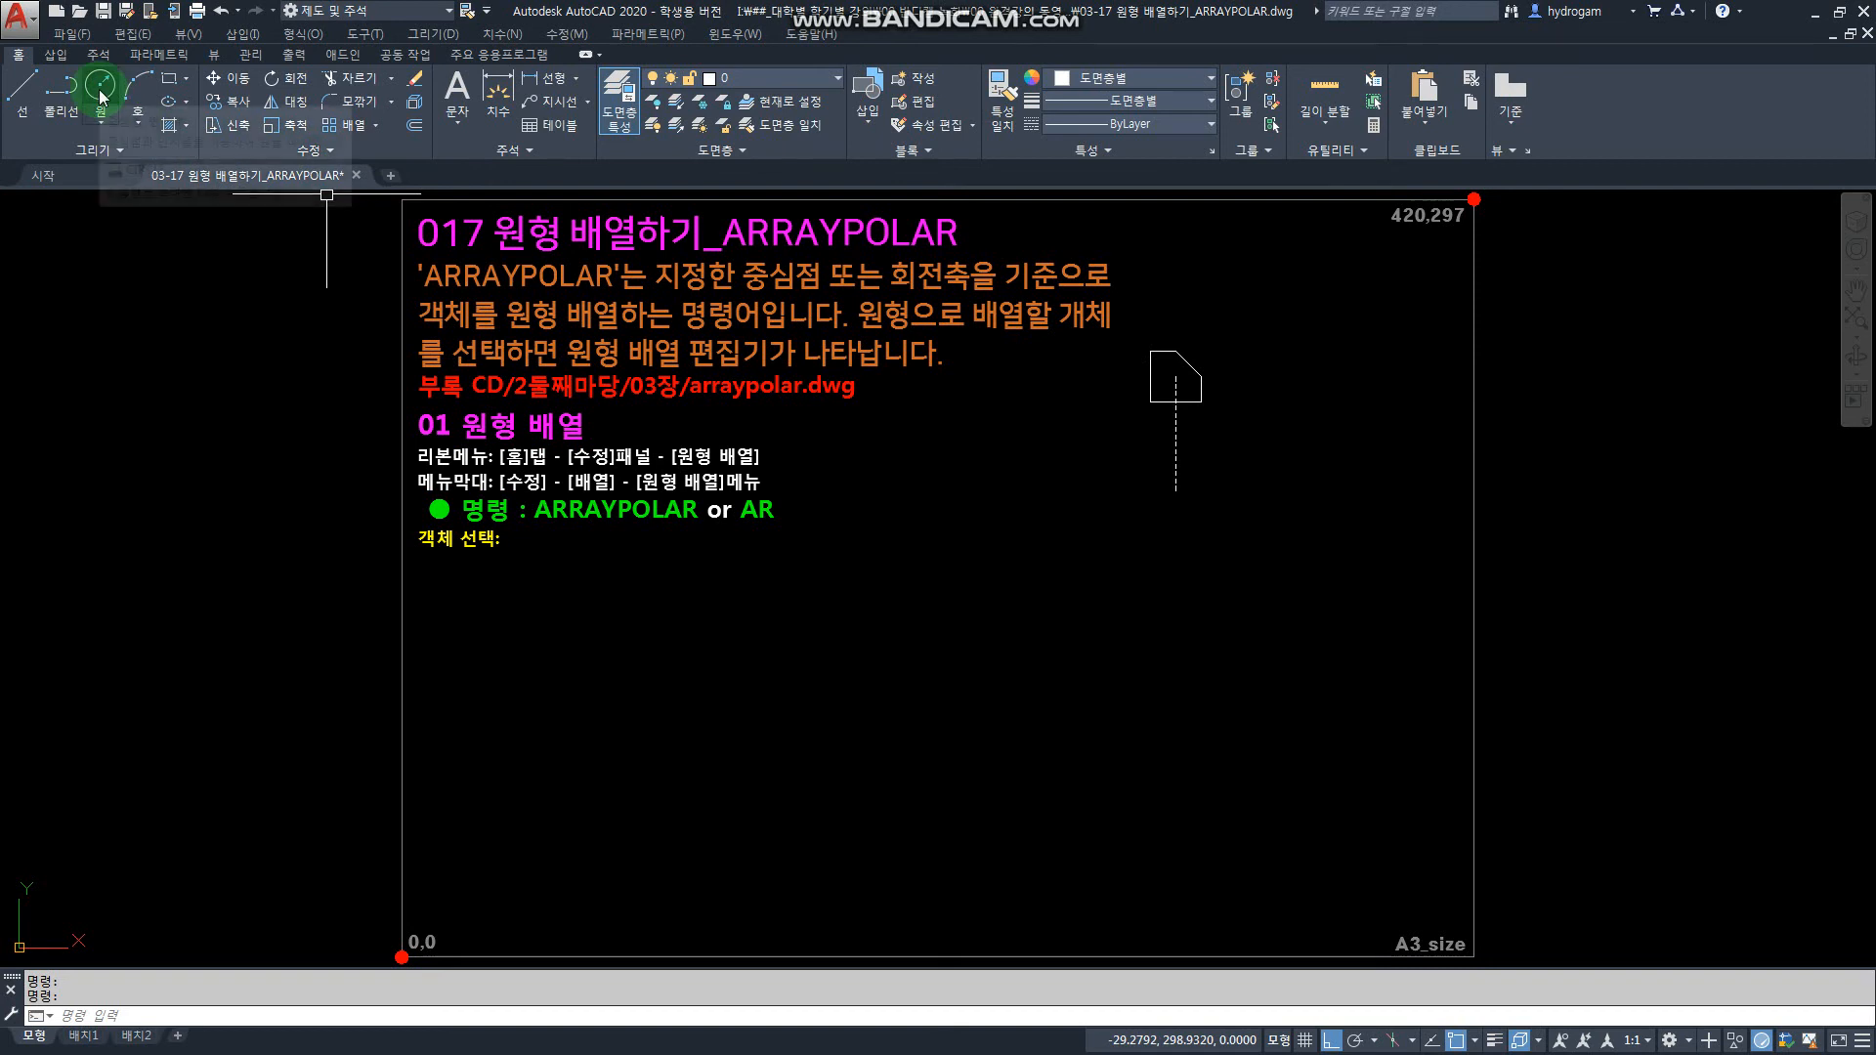
left_click(376, 125)
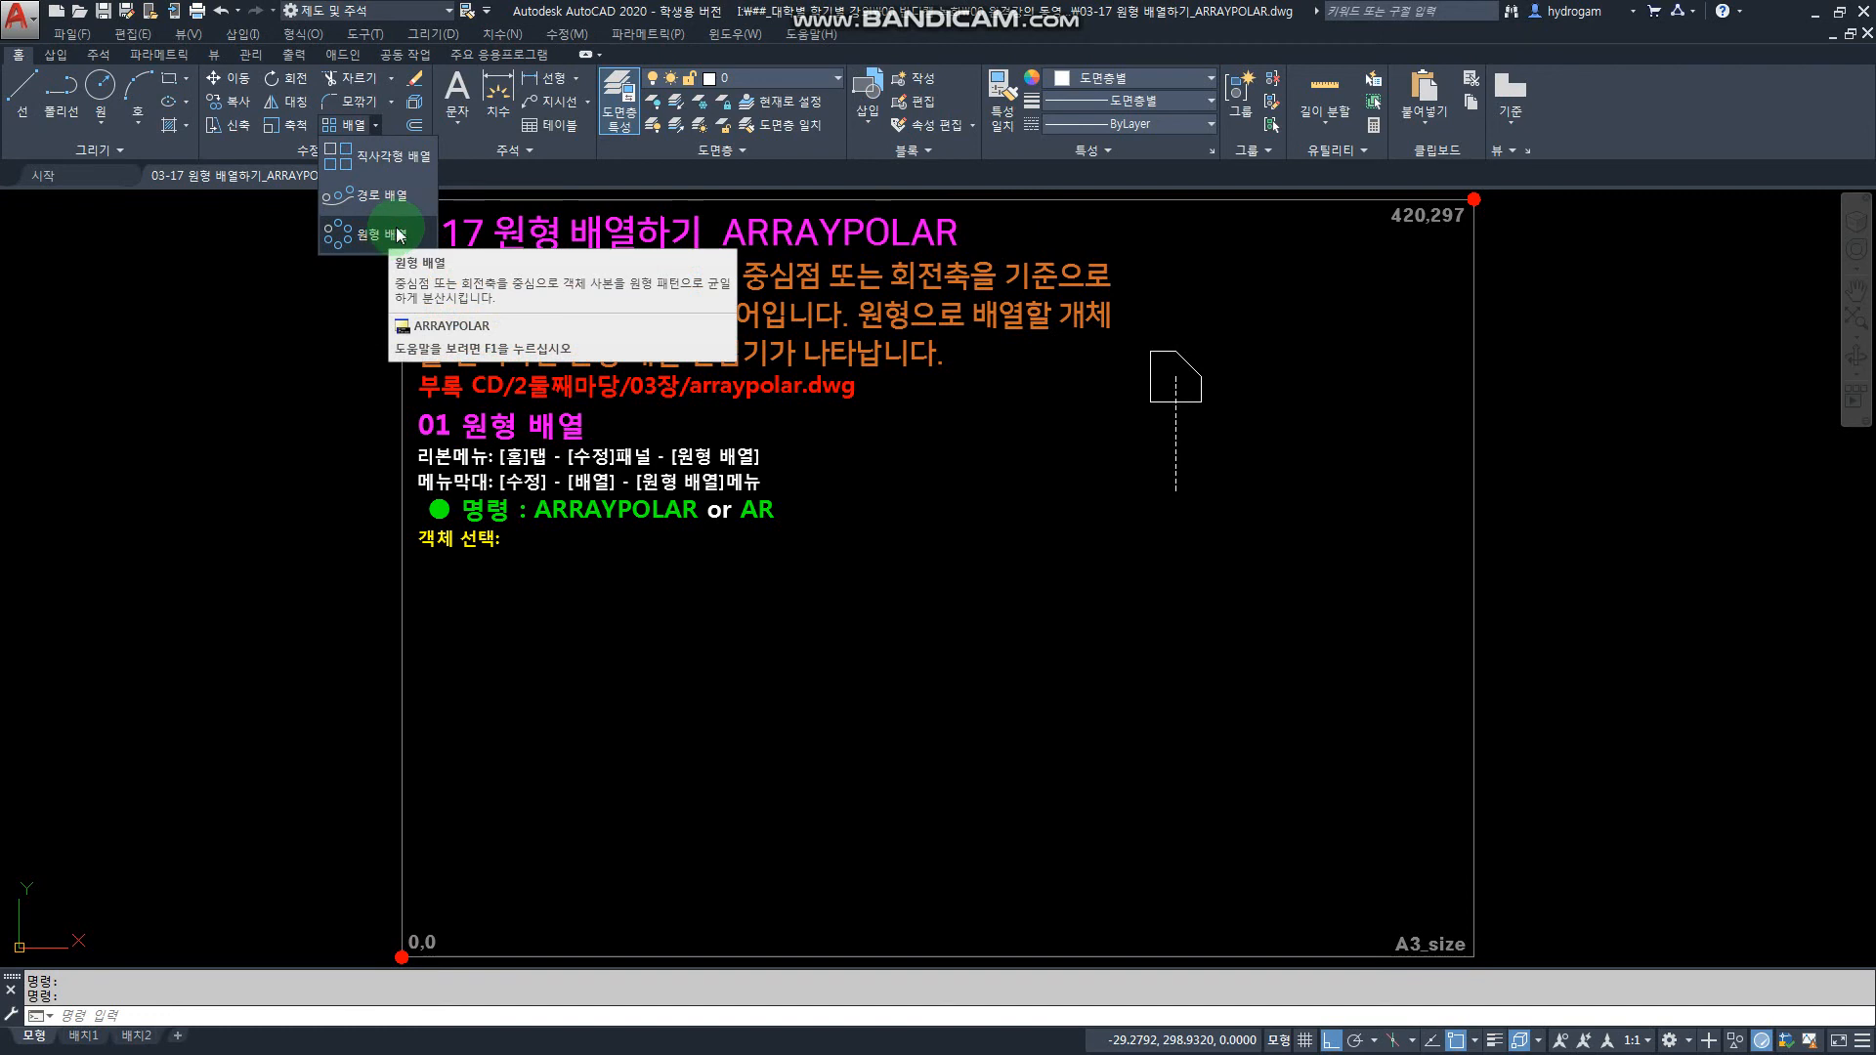
left_click(563, 36)
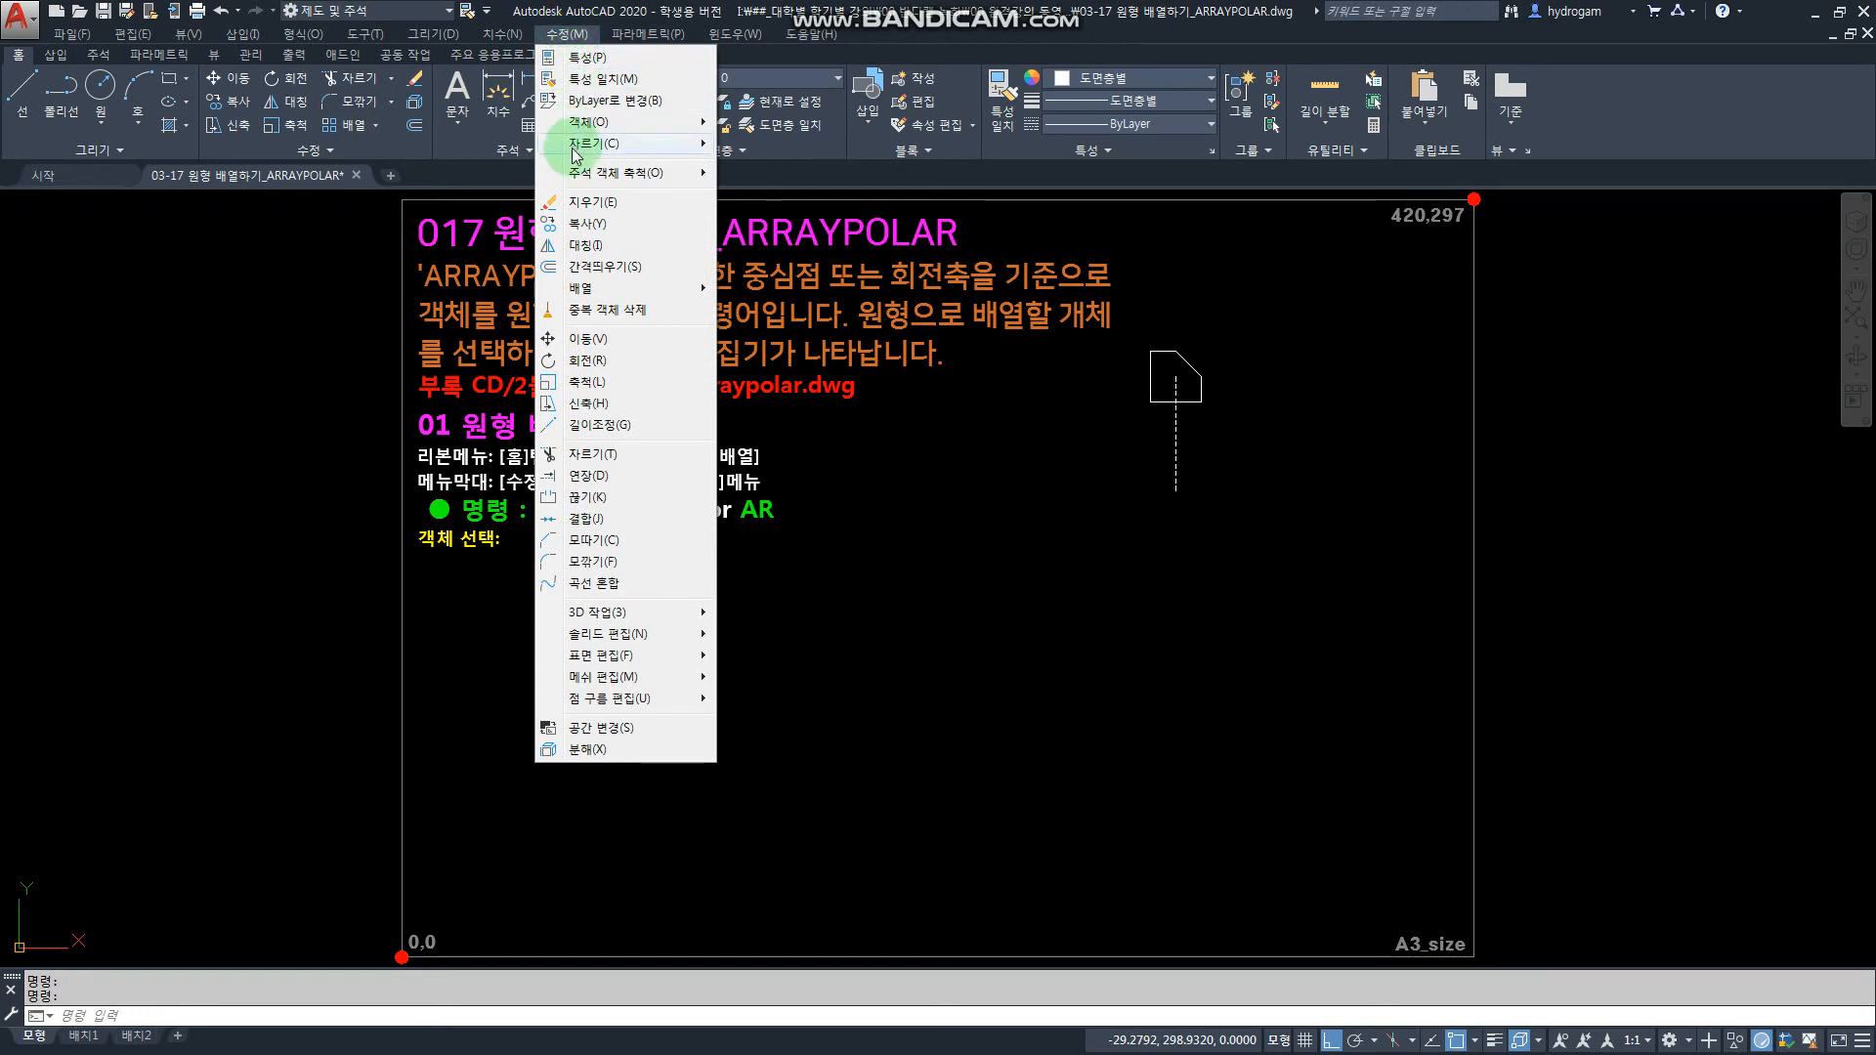
mouse_move(610, 293)
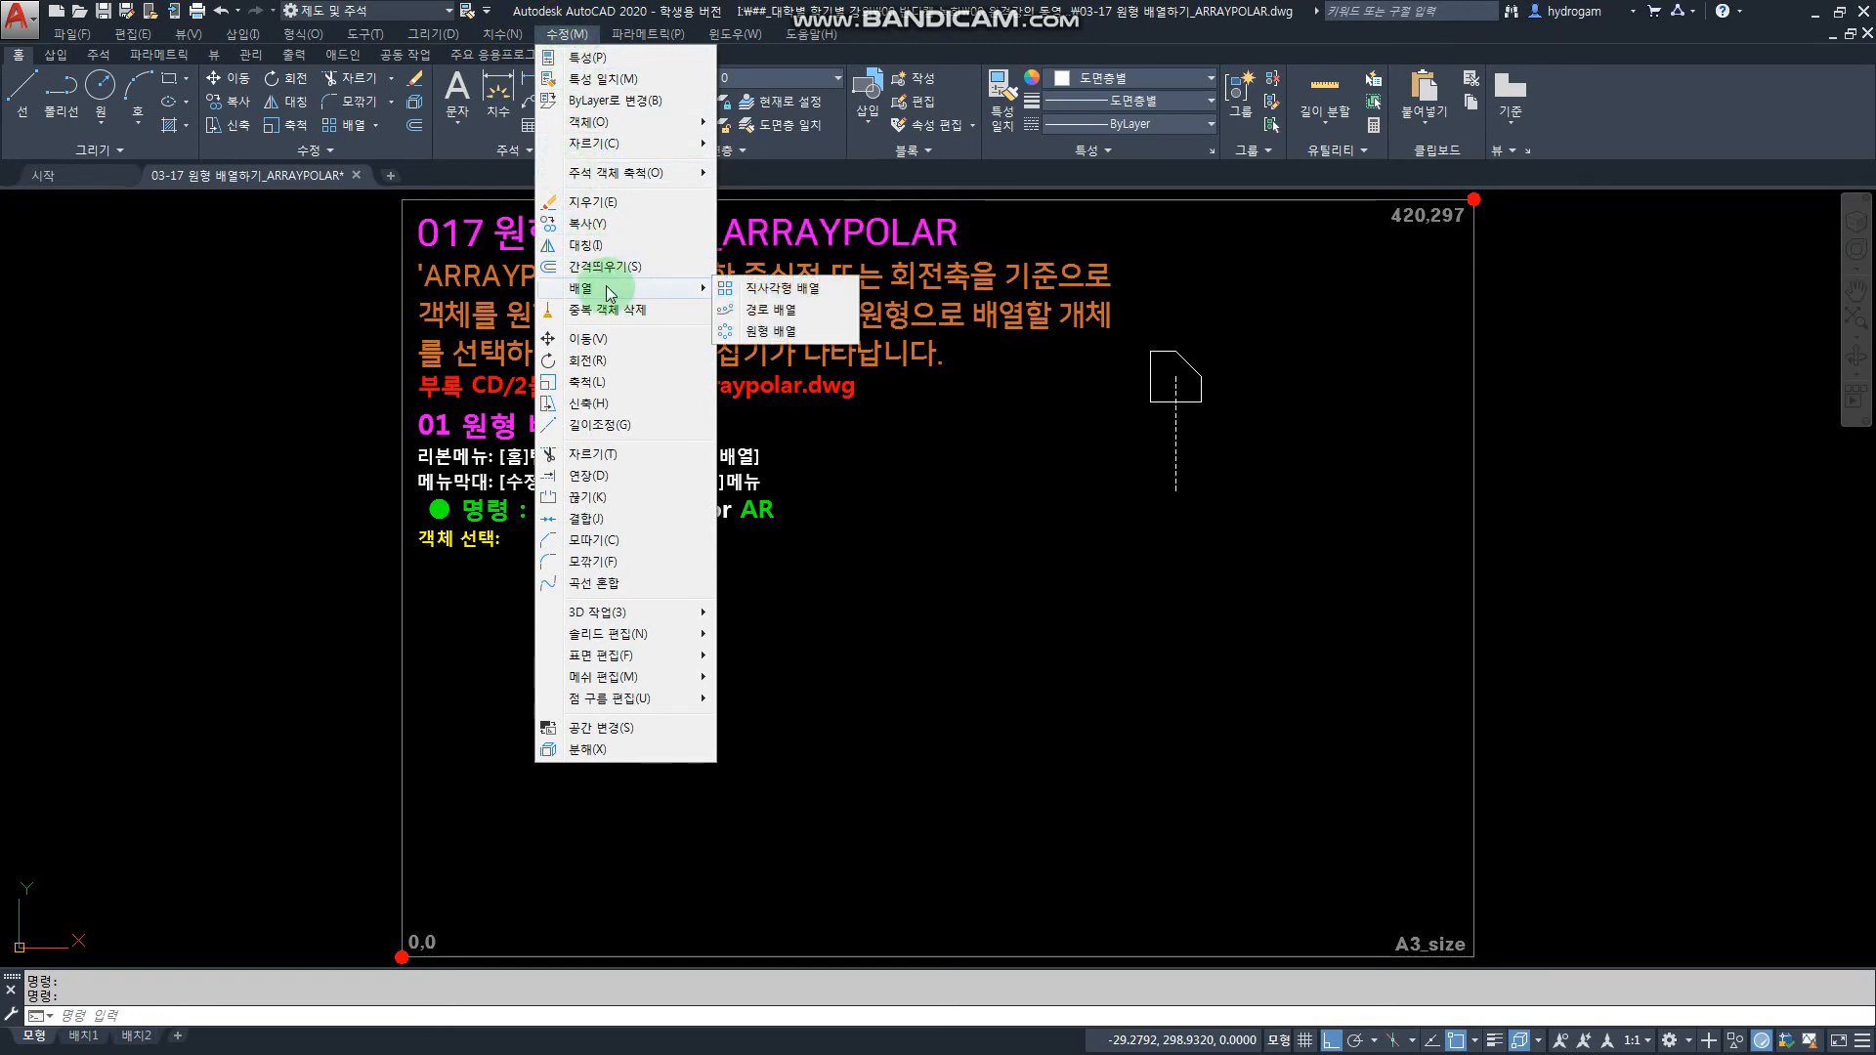
left_click(766, 332)
left_click(902, 519)
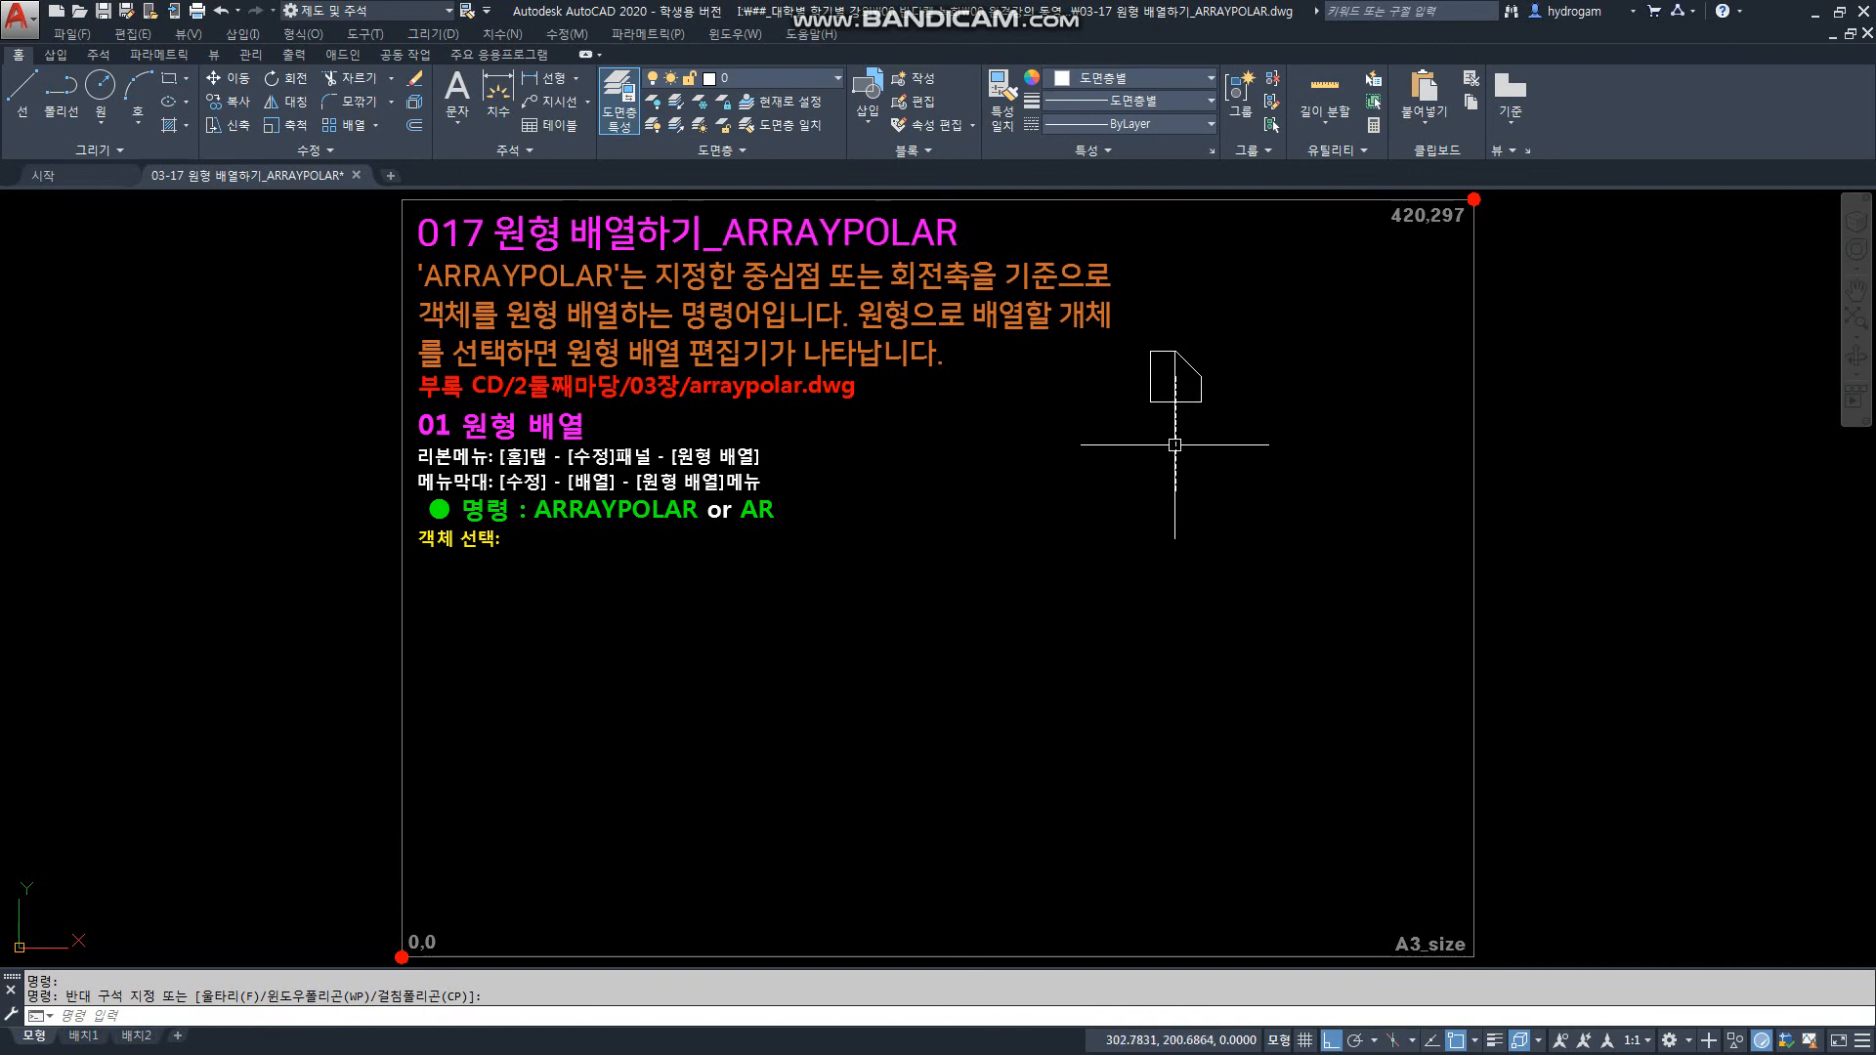
Select the dashed line below the chamfered square to examine its endpoints, and clear the selection
left_click(1180, 397)
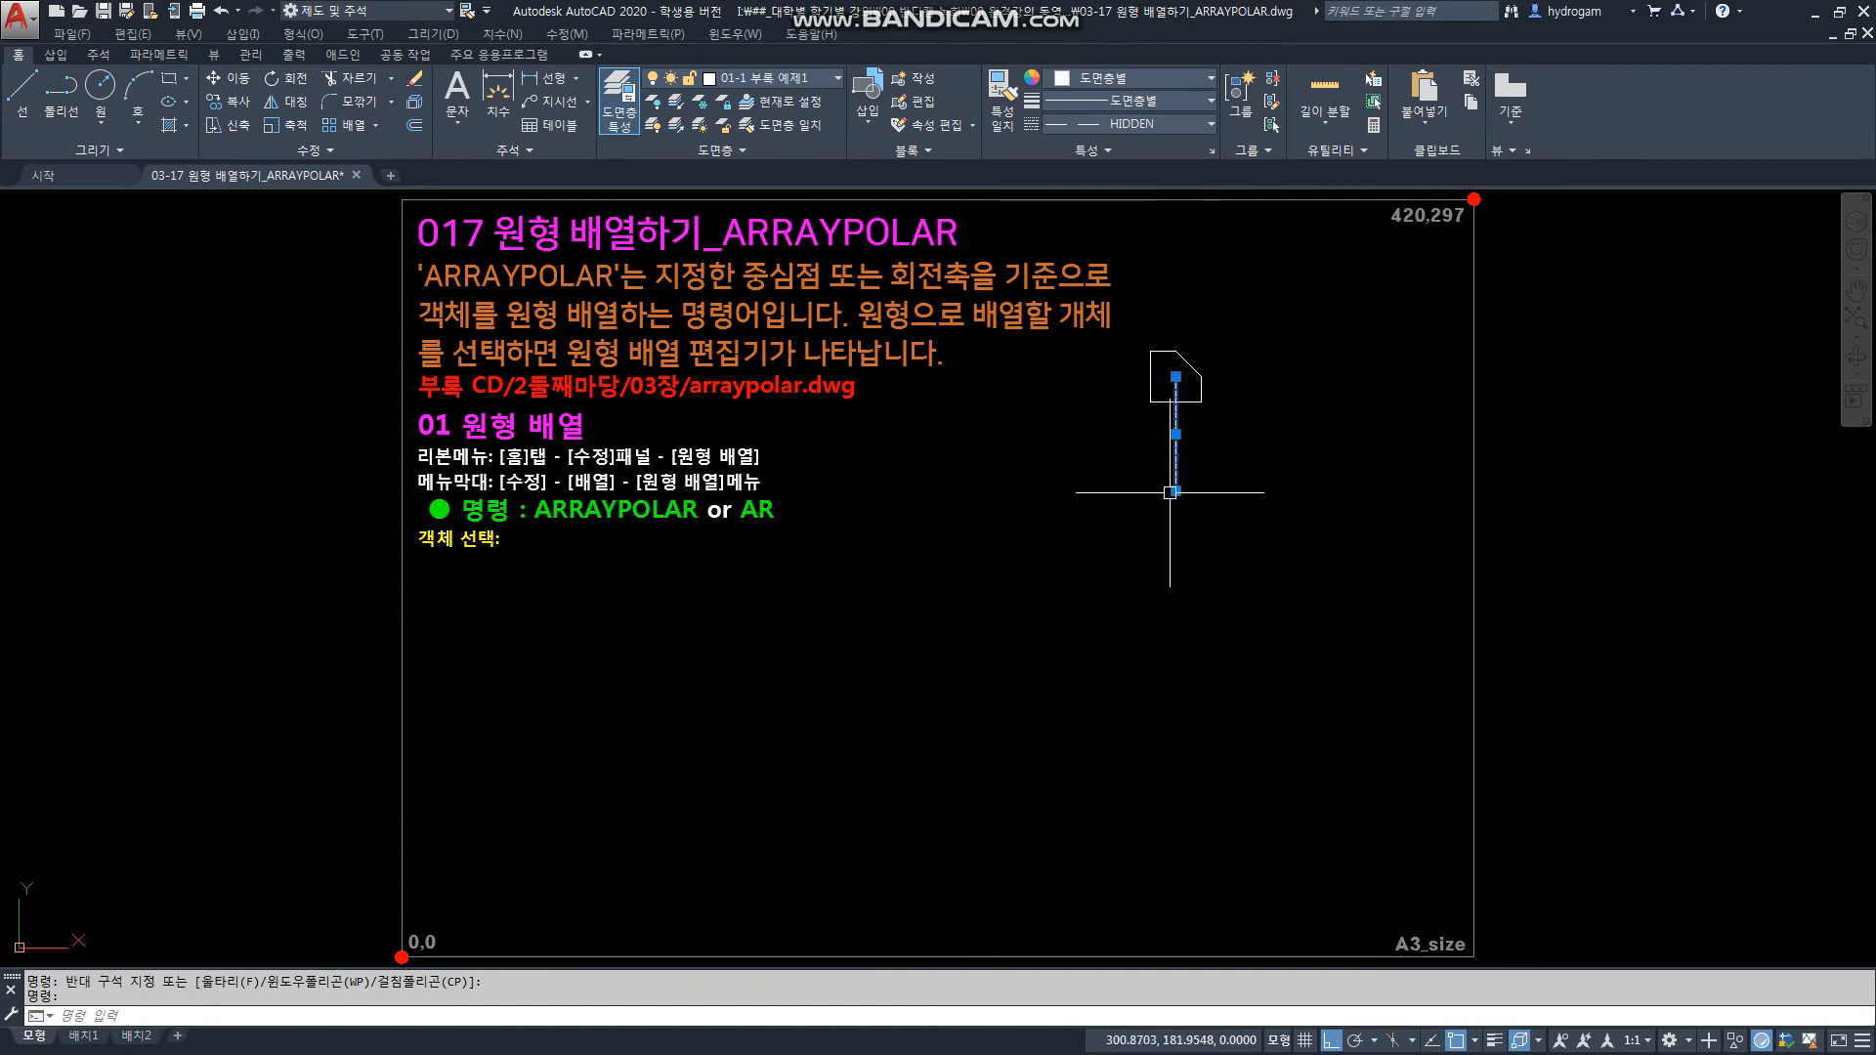
key("Escape")
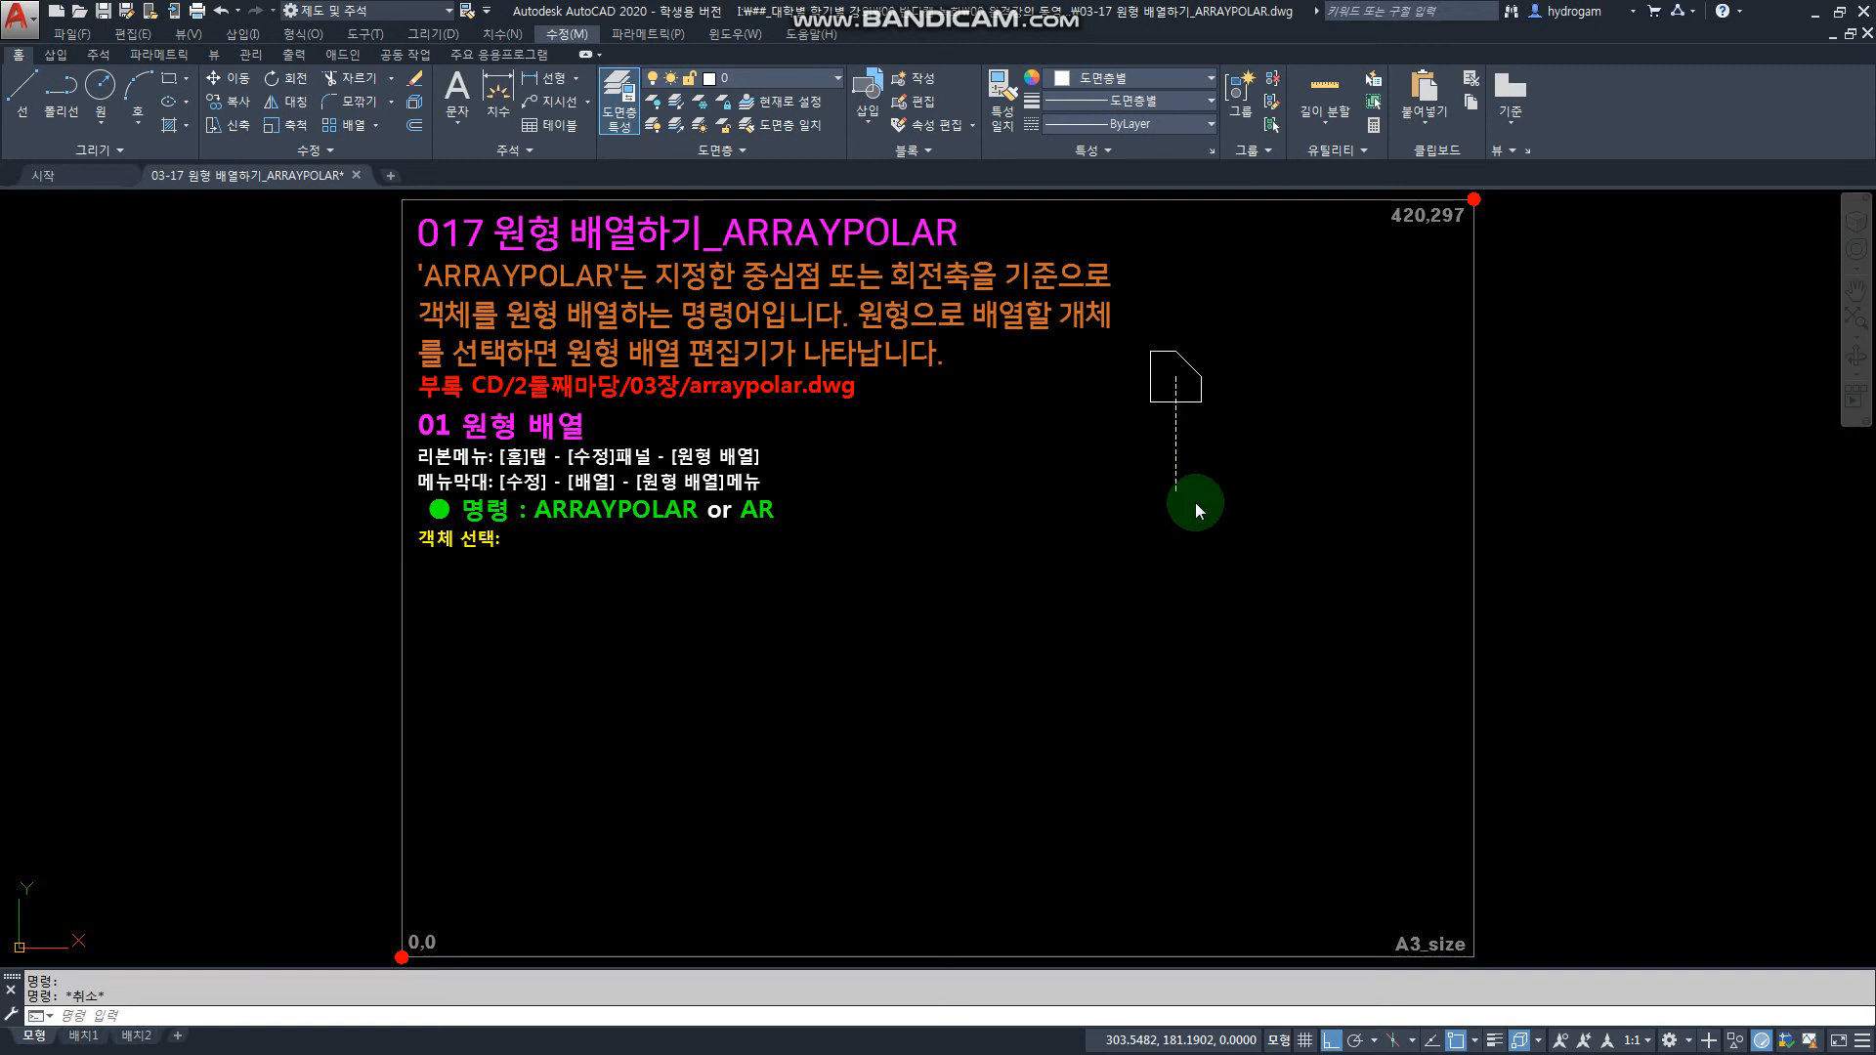
left_click(1199, 399)
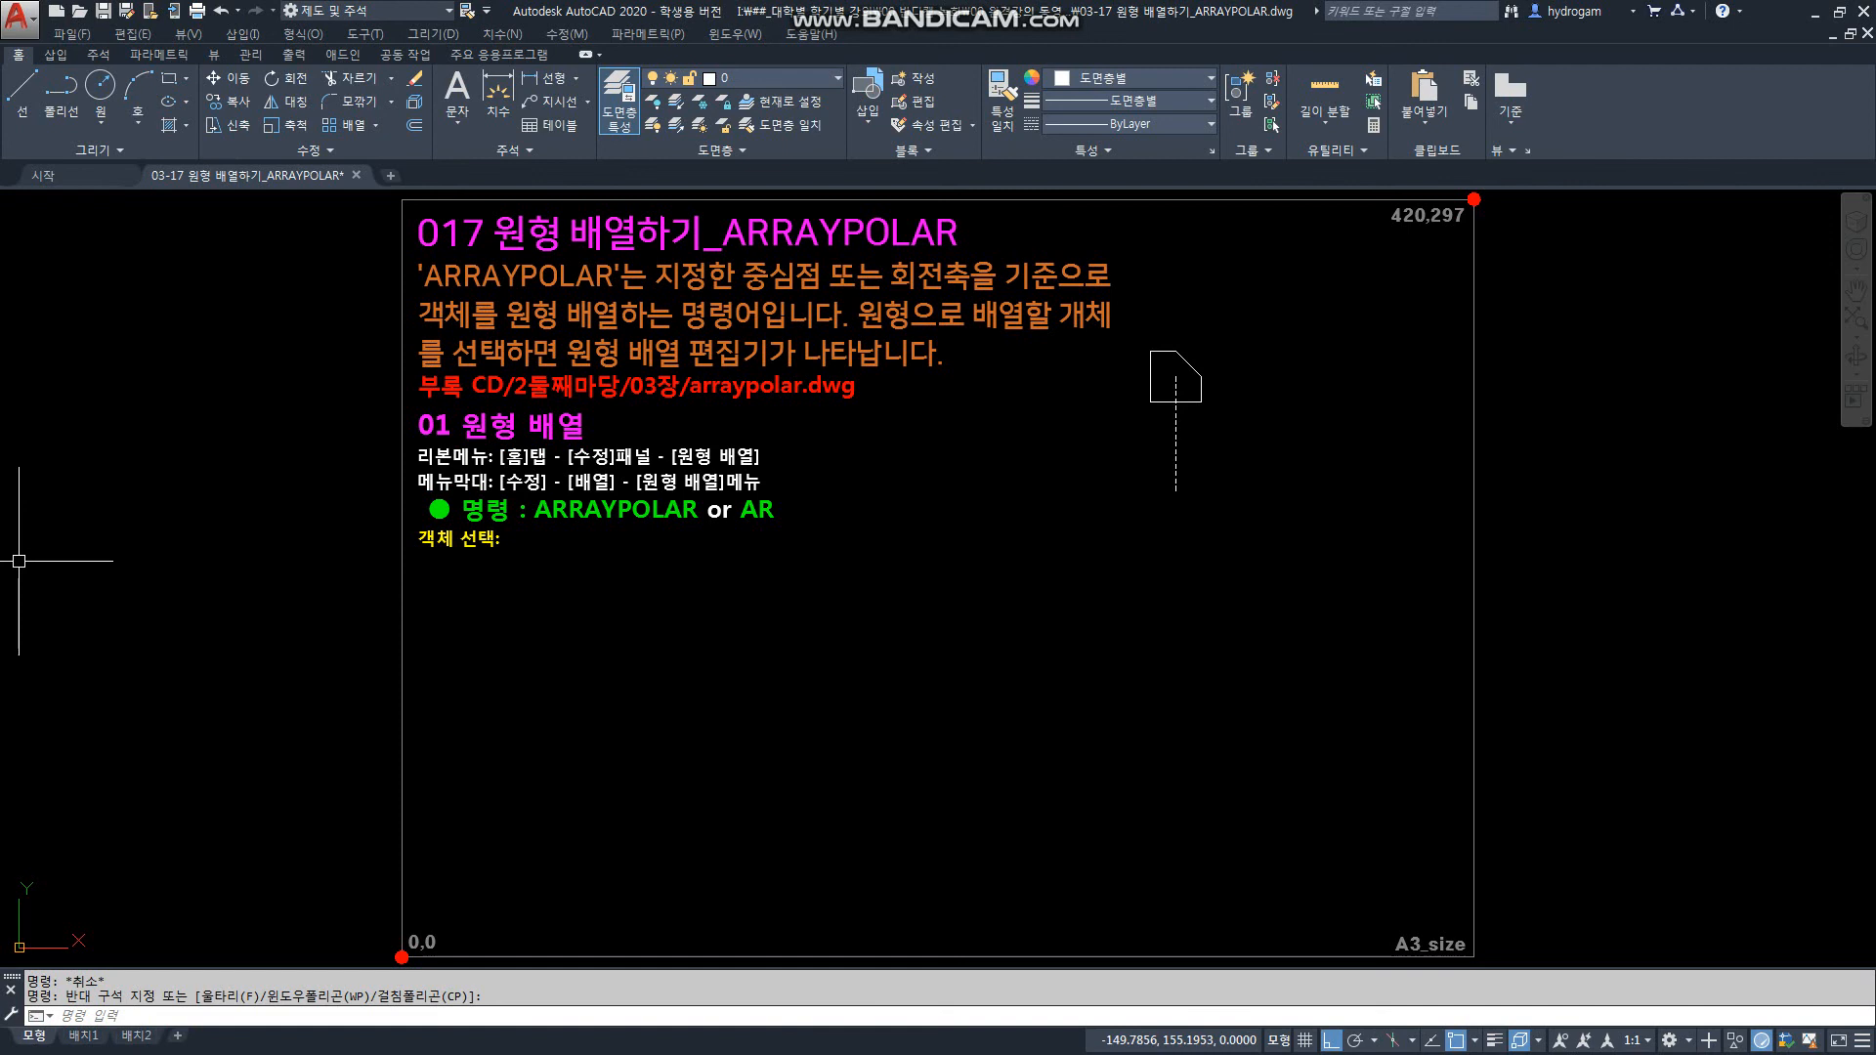
Restore the ARRAYPOLAR example's notes through undo, covering object S1, type PO, center point P1 and the 6-item, 360-degree settings
key("ctrl+z")
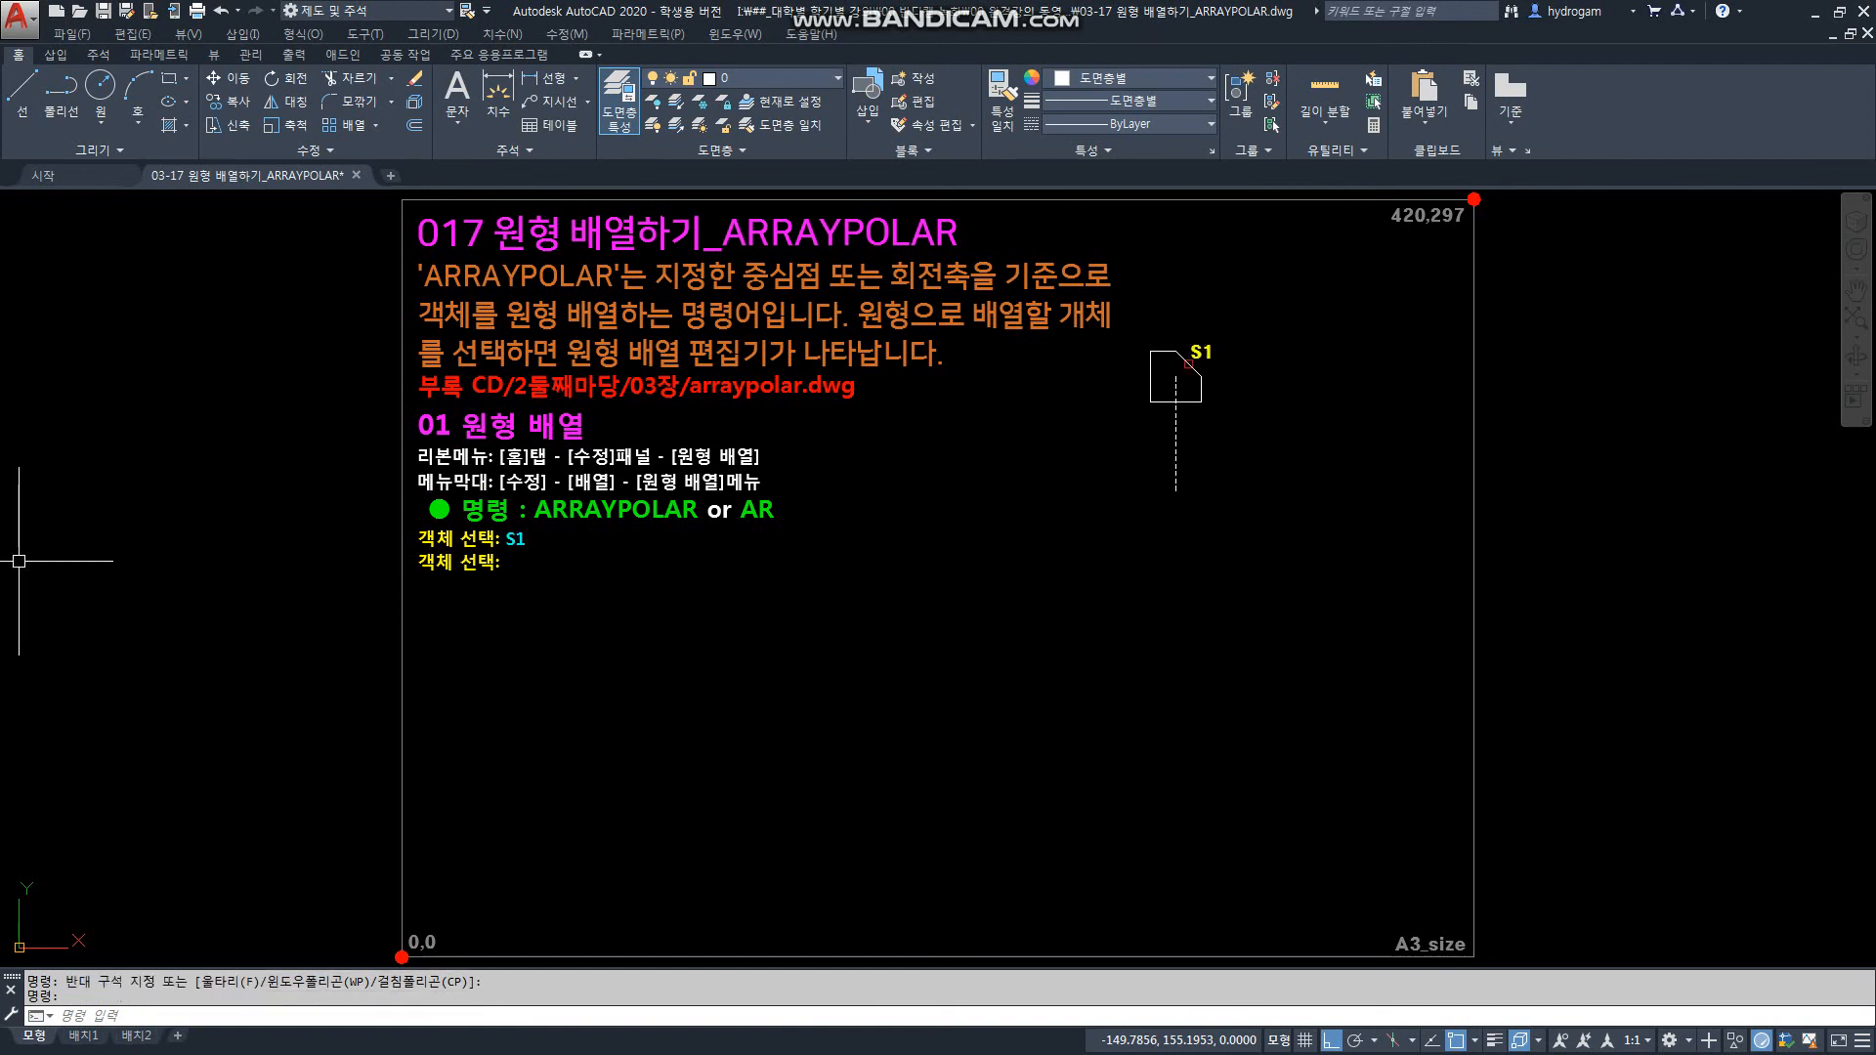
key("ctrl+z")
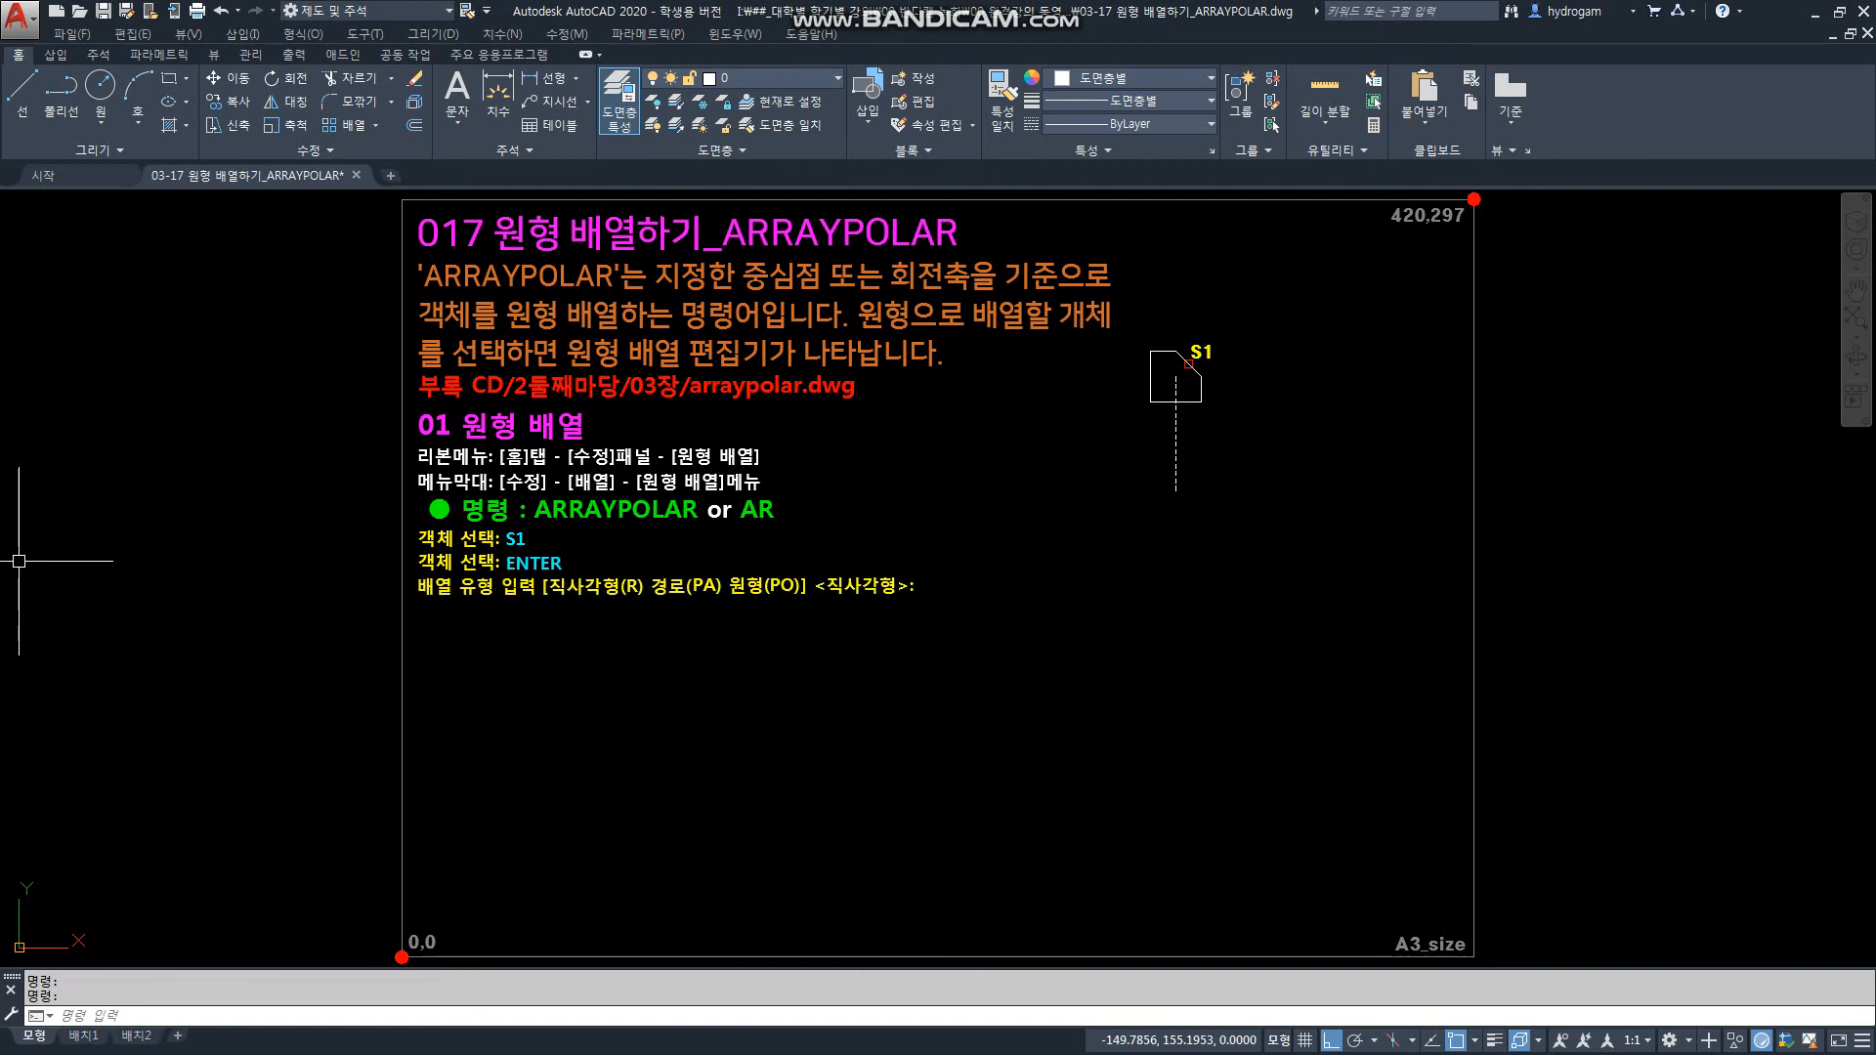
key("ctrl+z")
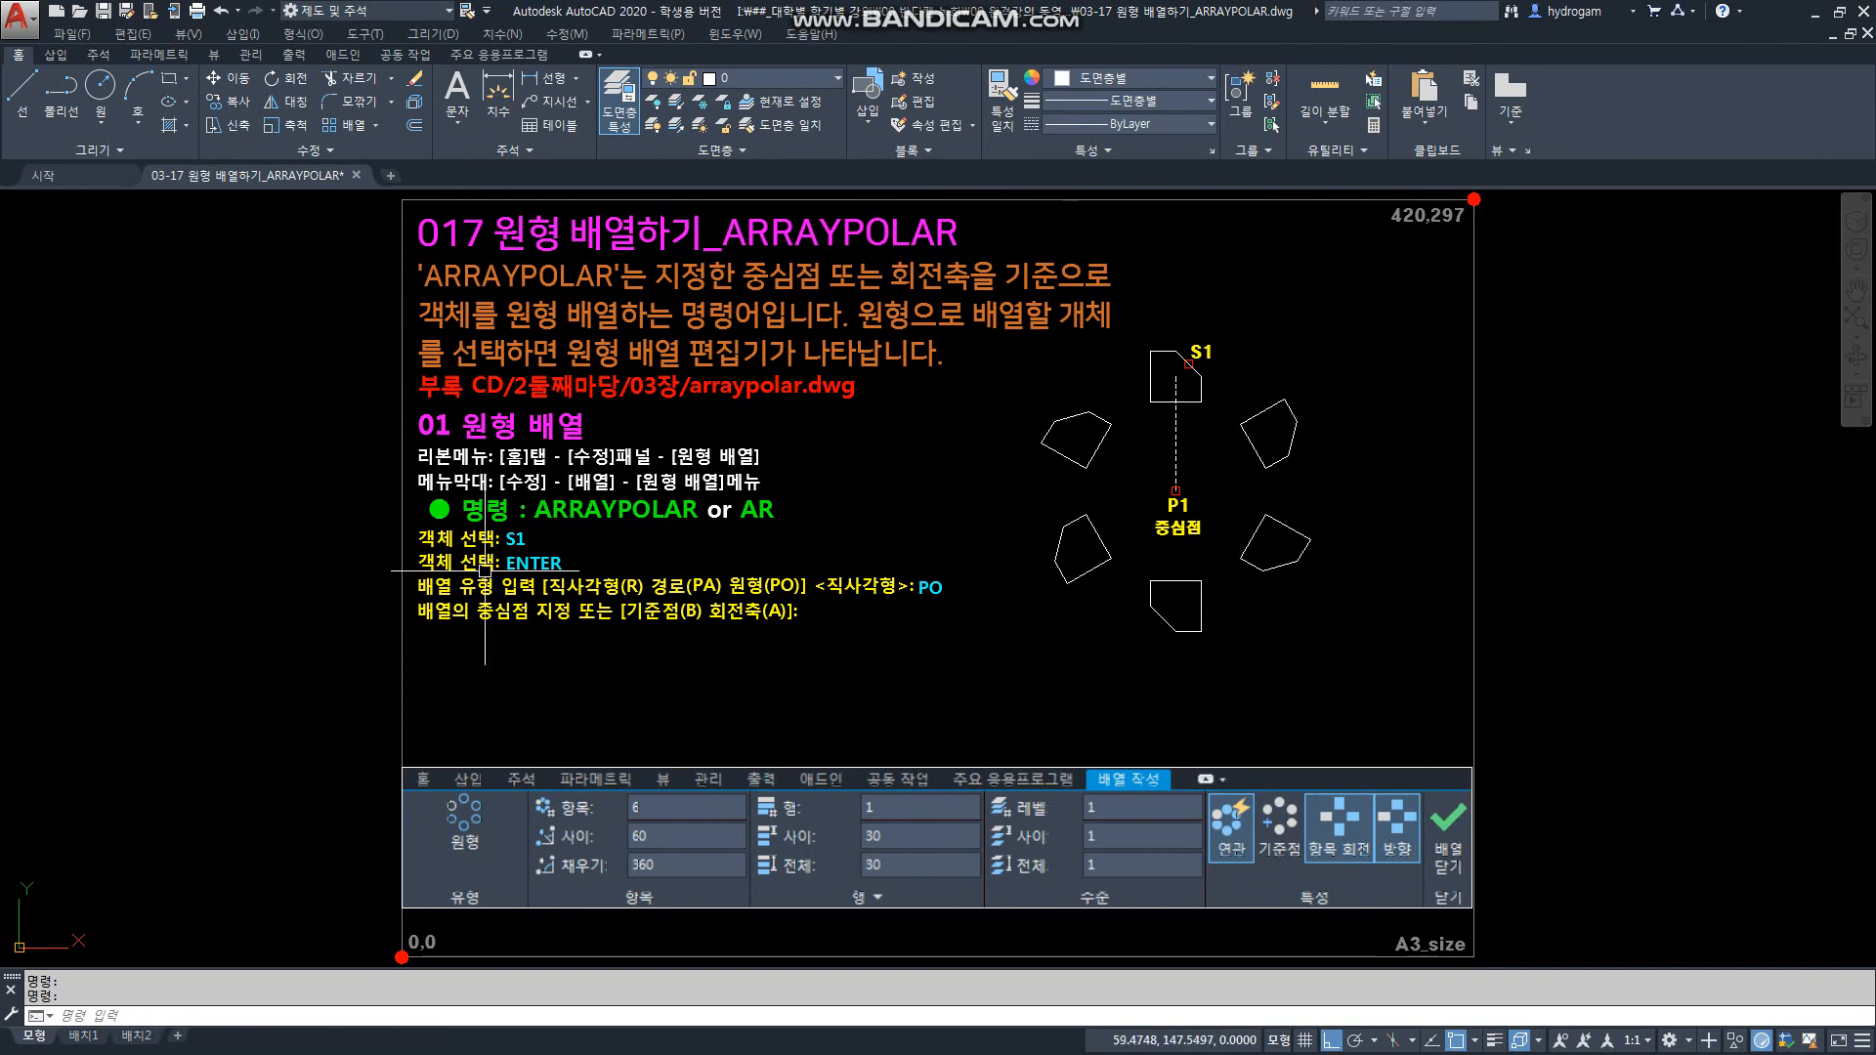
Examine the polar example's variant with 2 rows spaced 30 and associativity off, and the center point P1 of the single-row version
left_click(1339, 821)
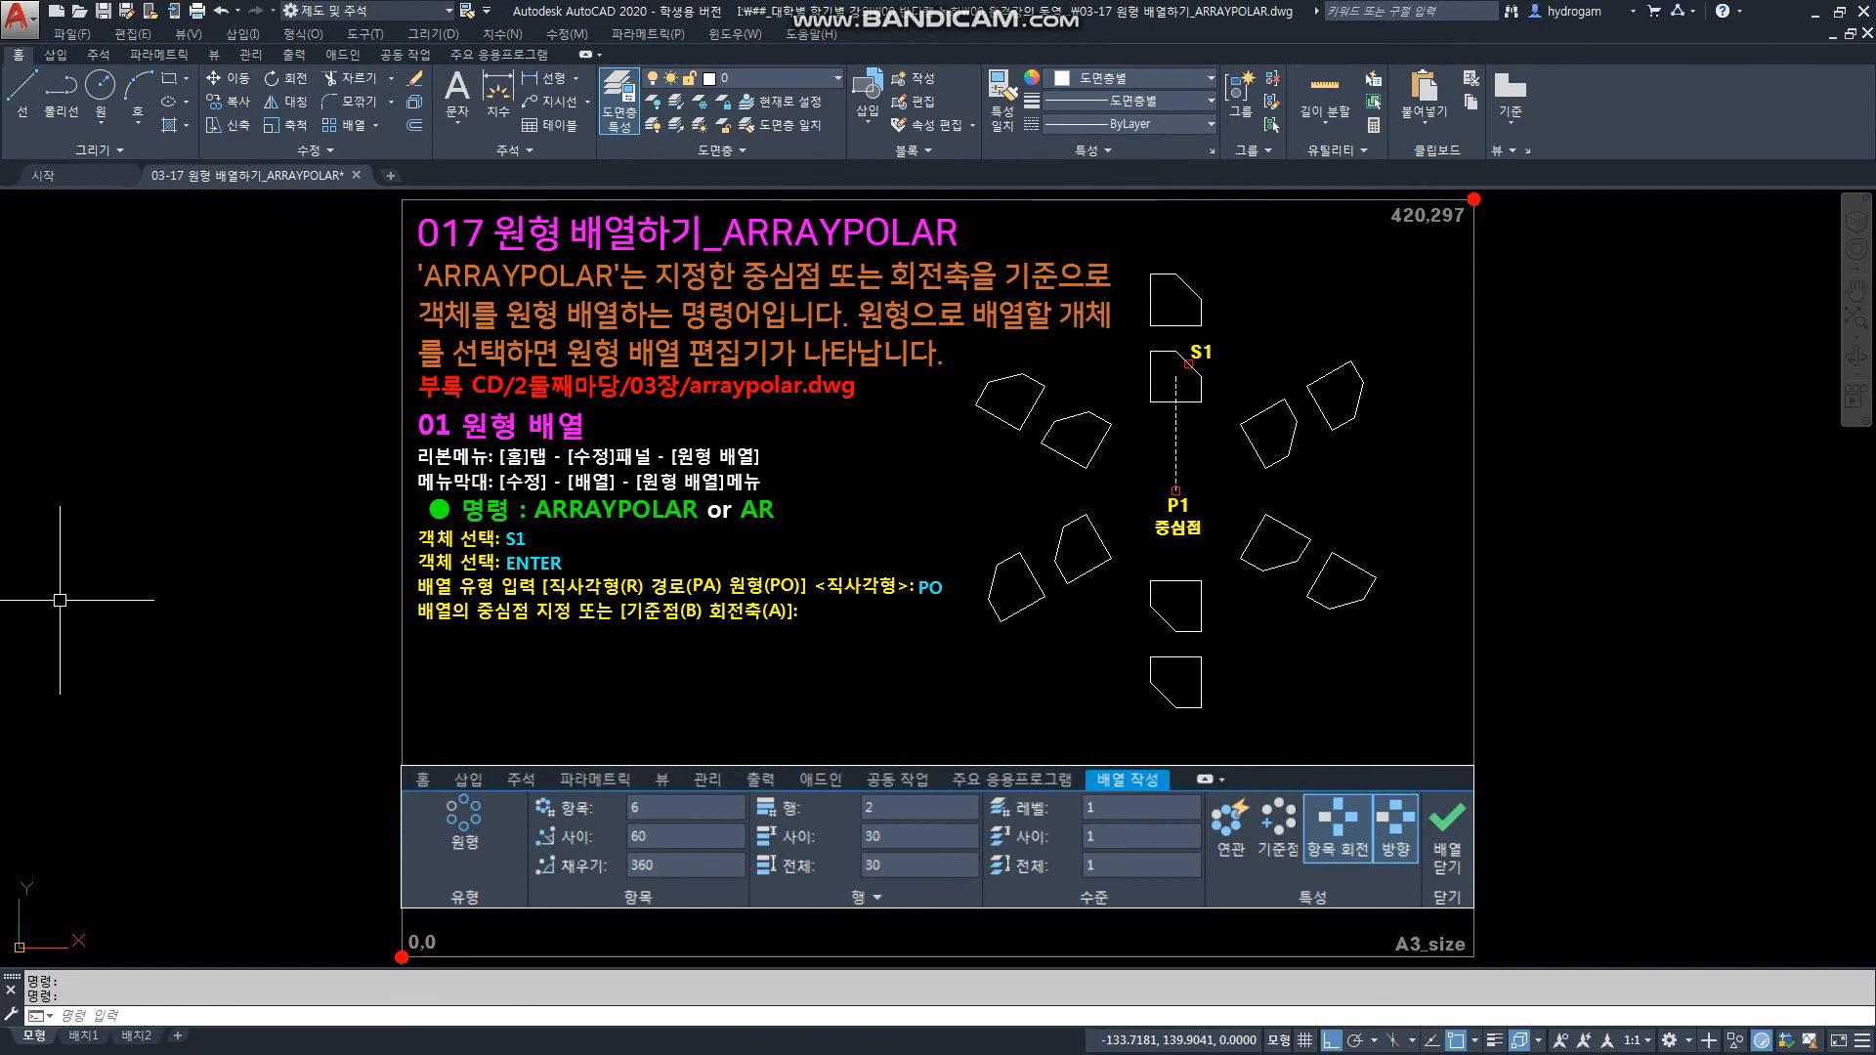
key("Escape")
key("ctrl+z")
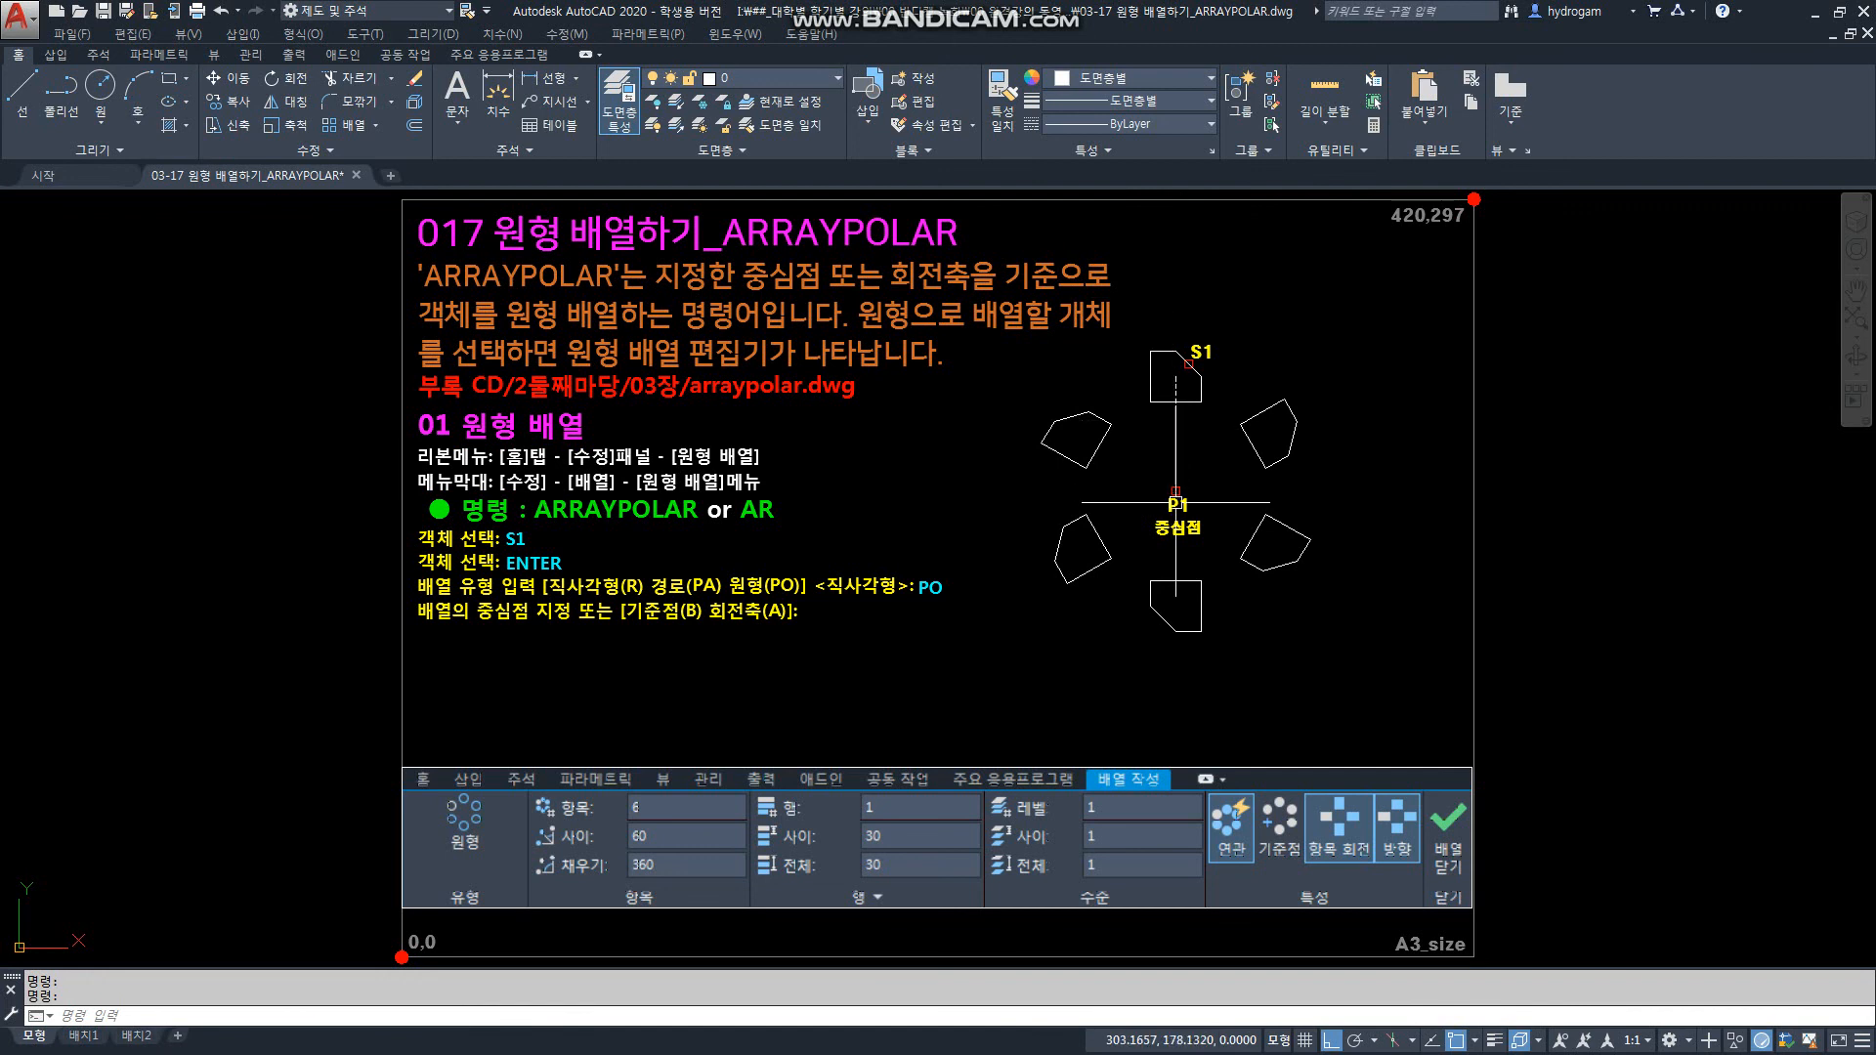
left_click(1176, 502)
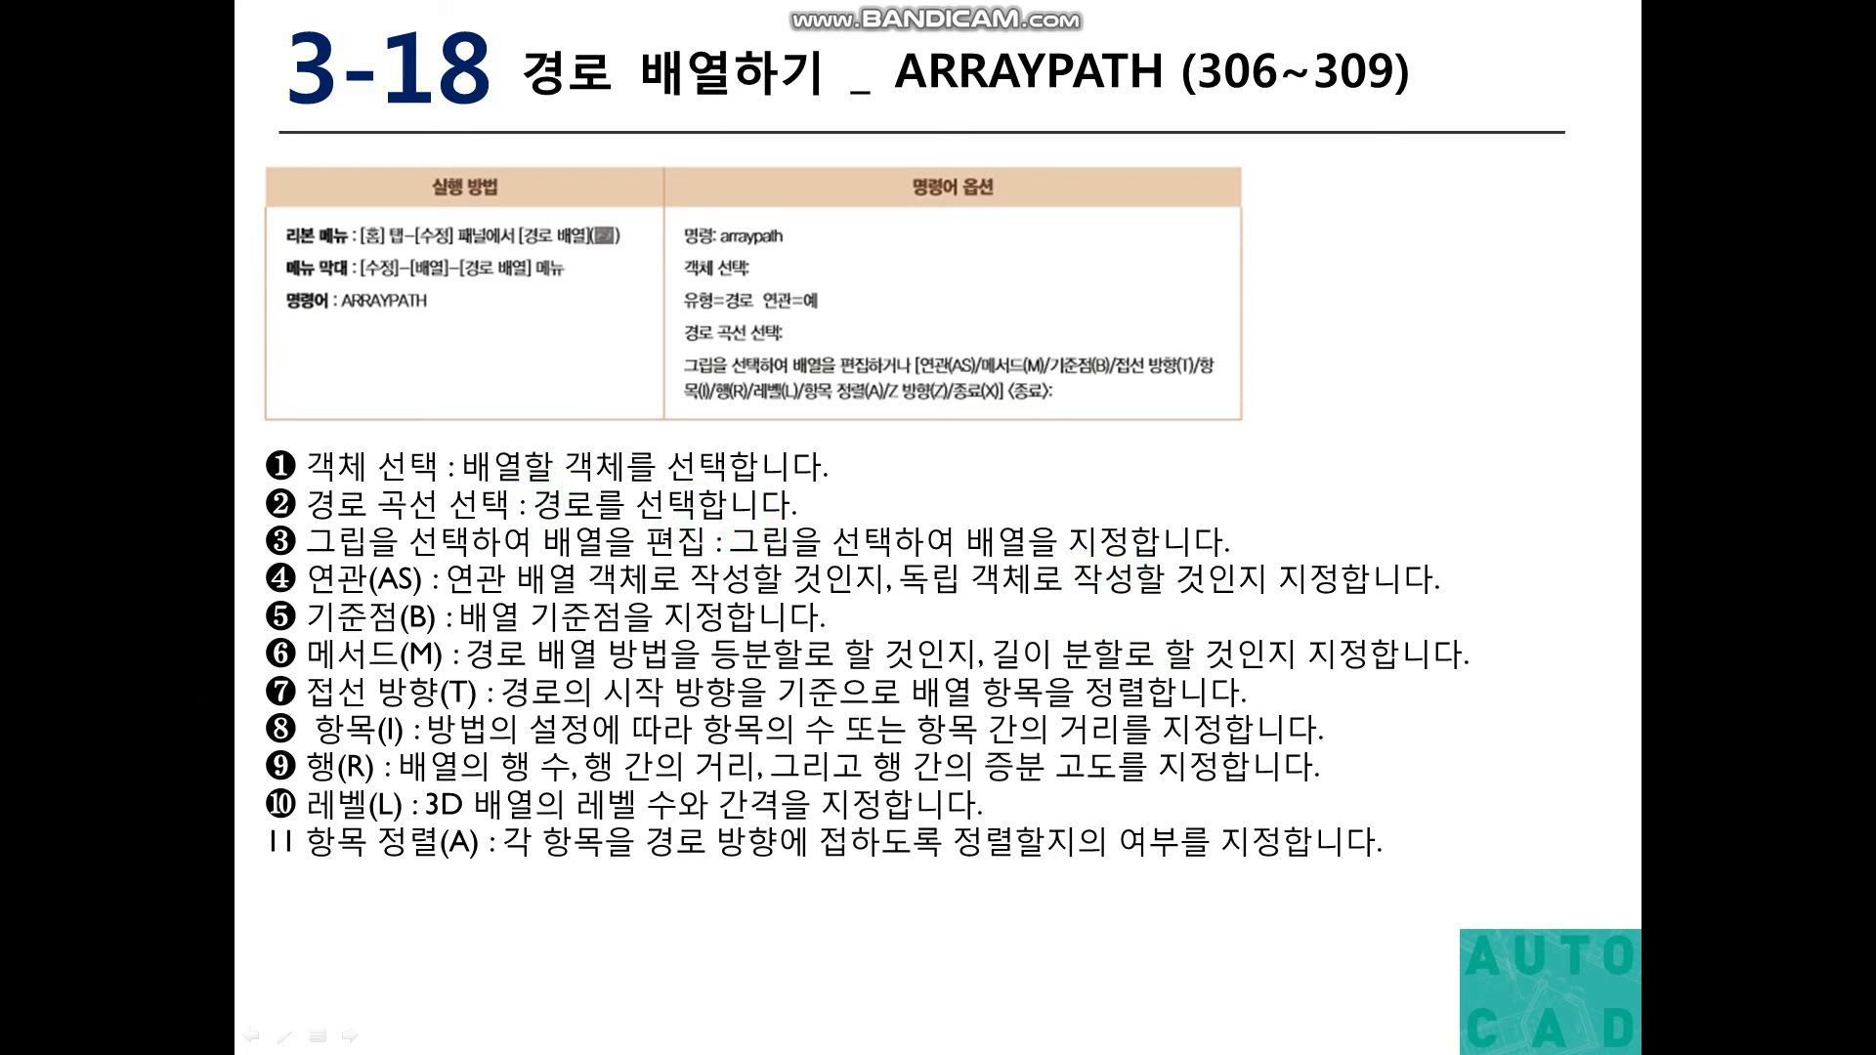
Switch from the slides to the ARRAYPATH lesson drawing in AutoCAD and locate the Path Array command among the modify tools
key("alt+Tab")
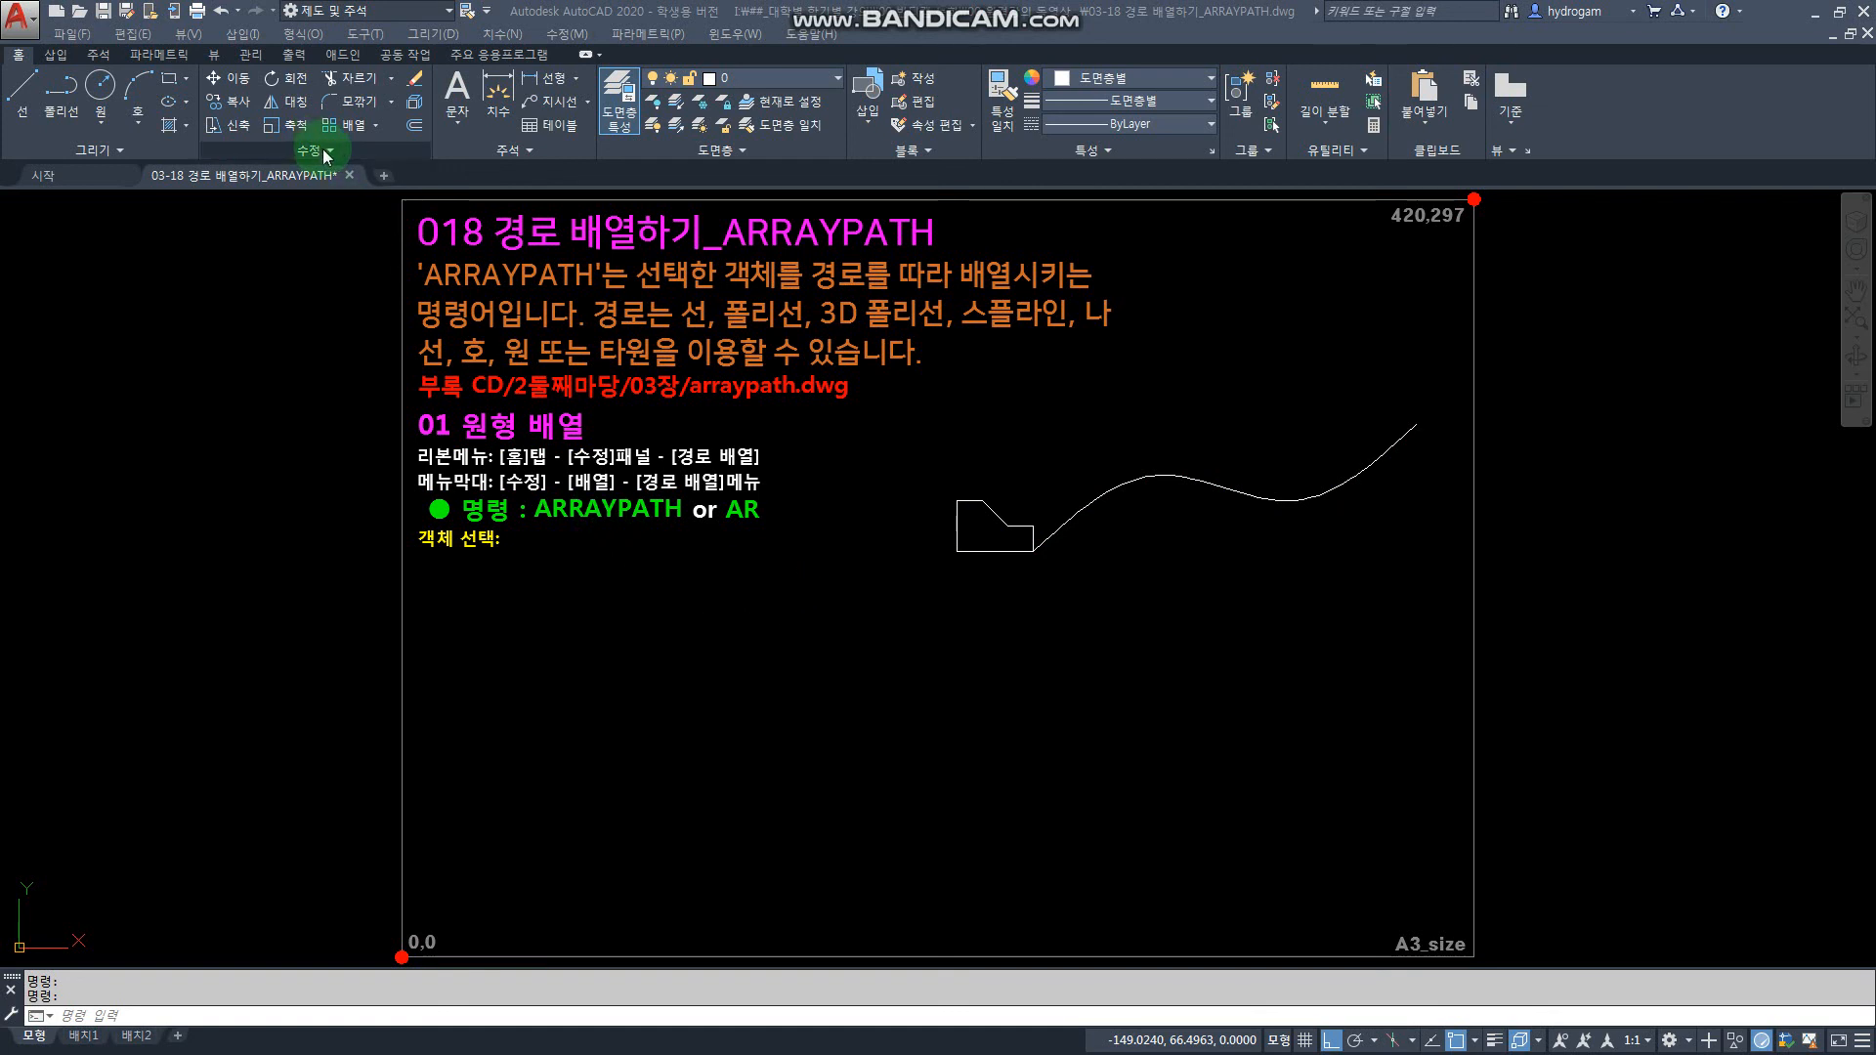
left_click(376, 126)
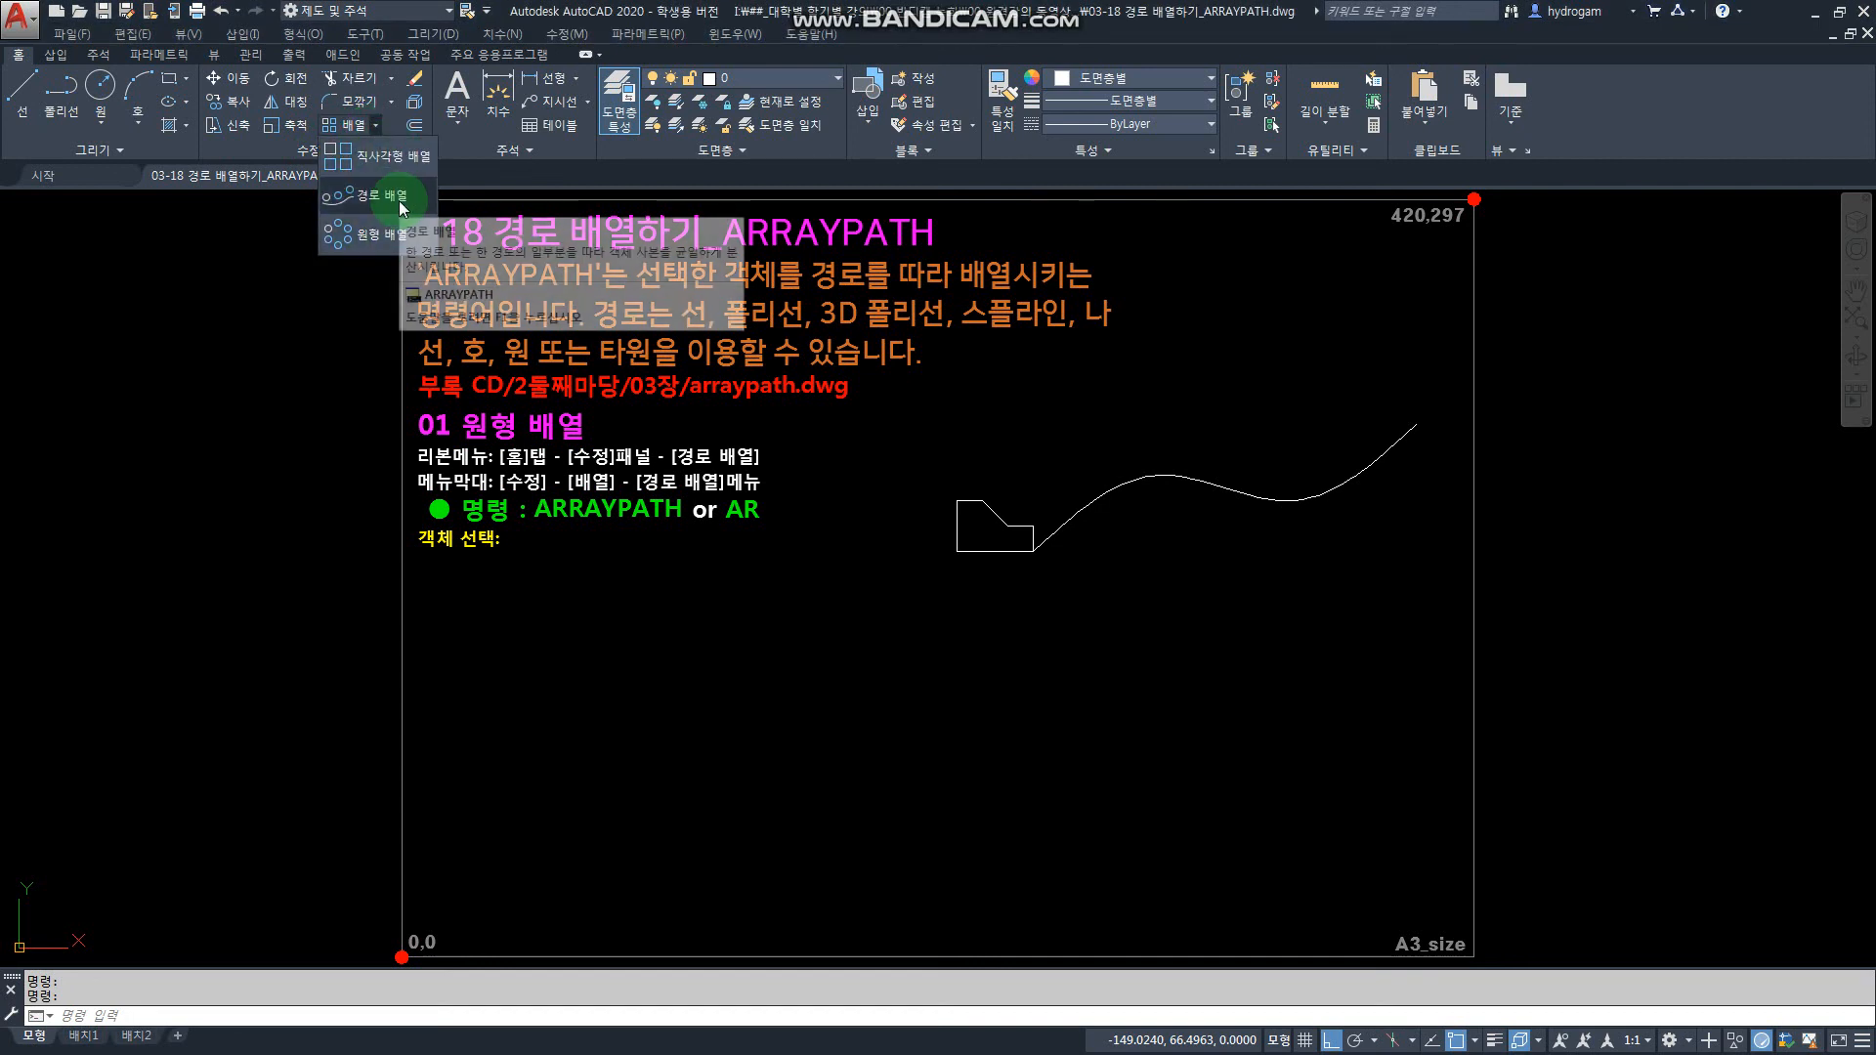
left_click(554, 35)
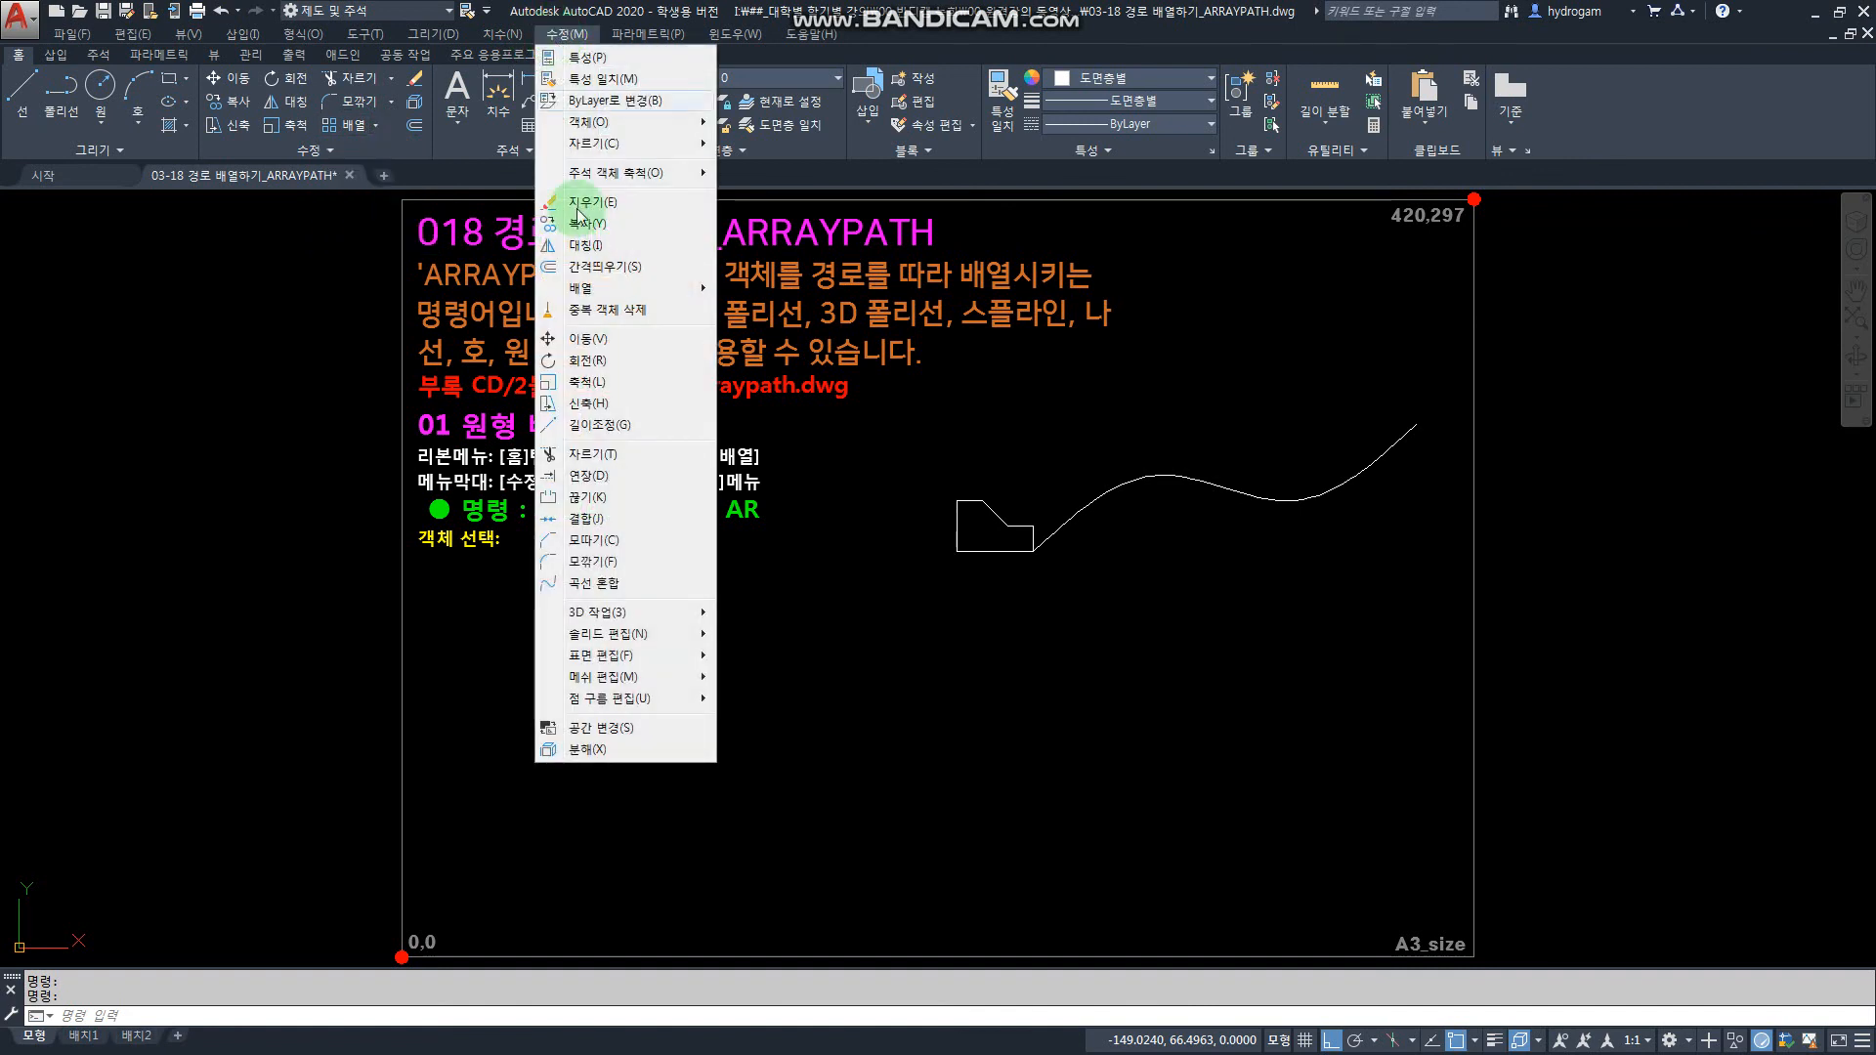
mouse_move(599, 299)
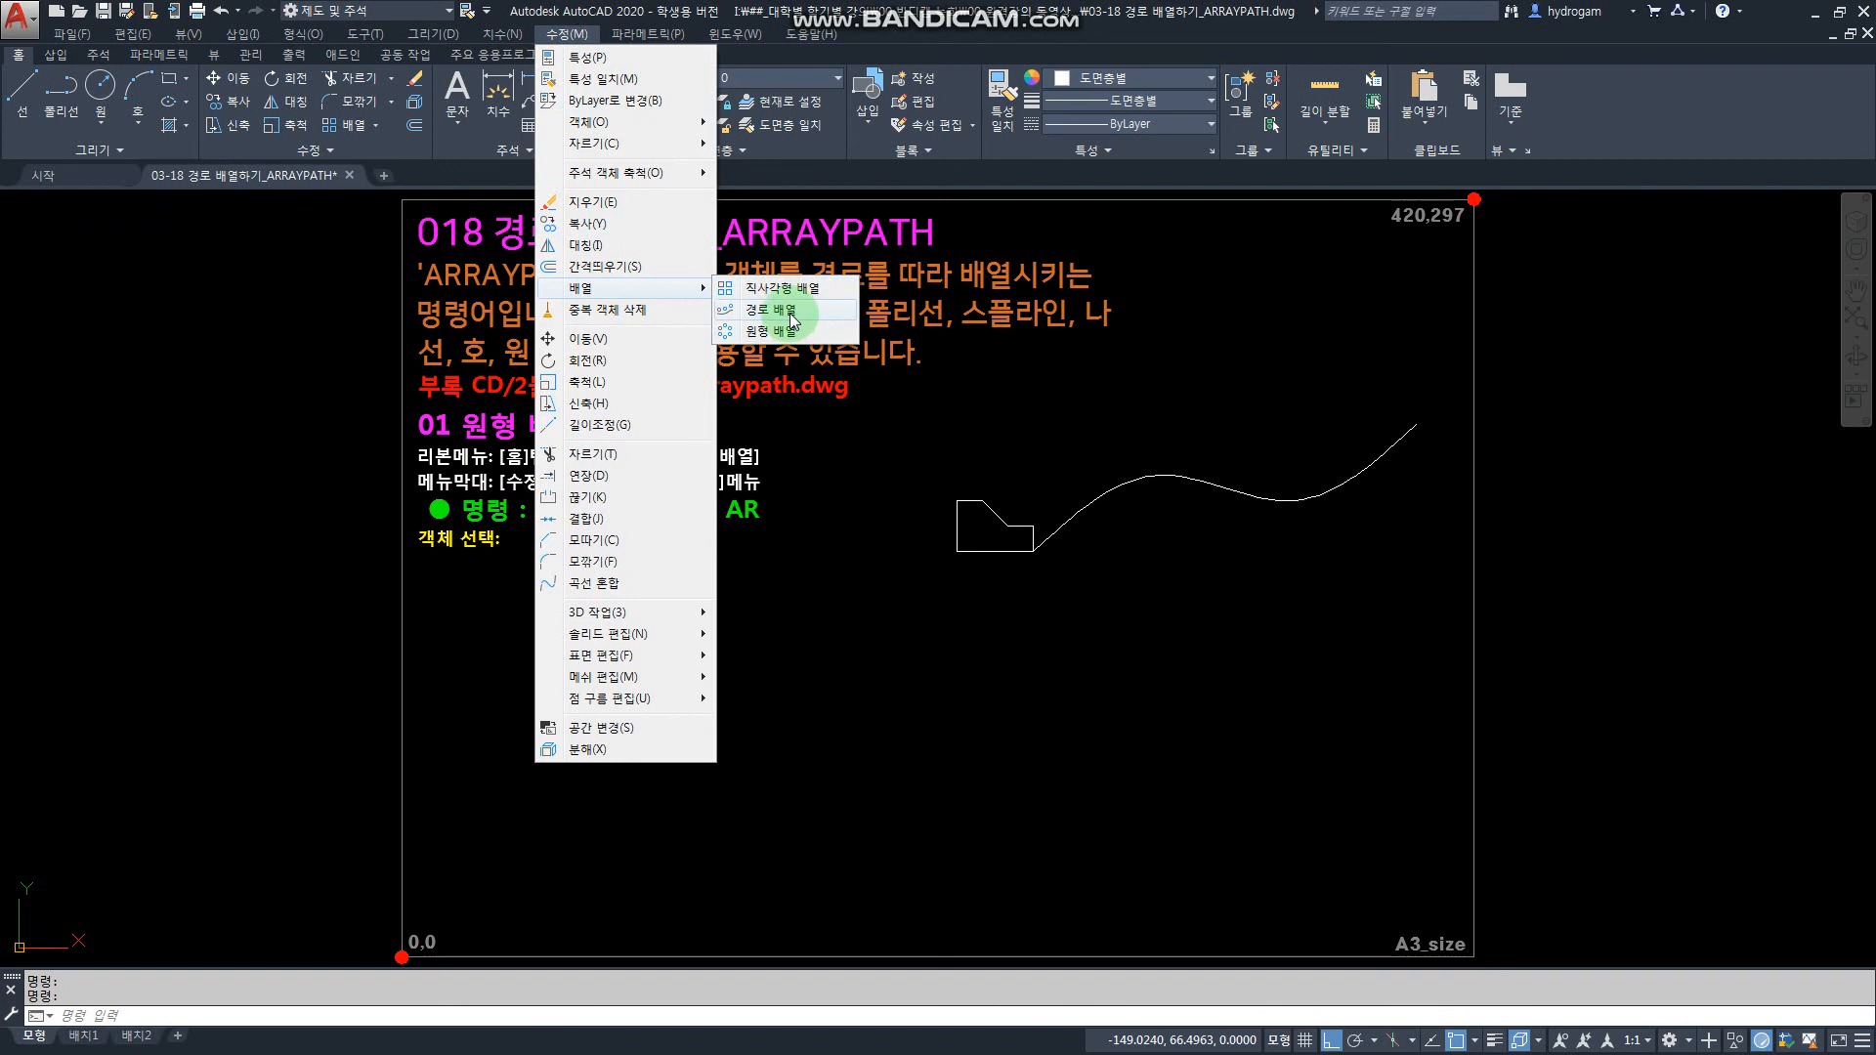
left_click(793, 310)
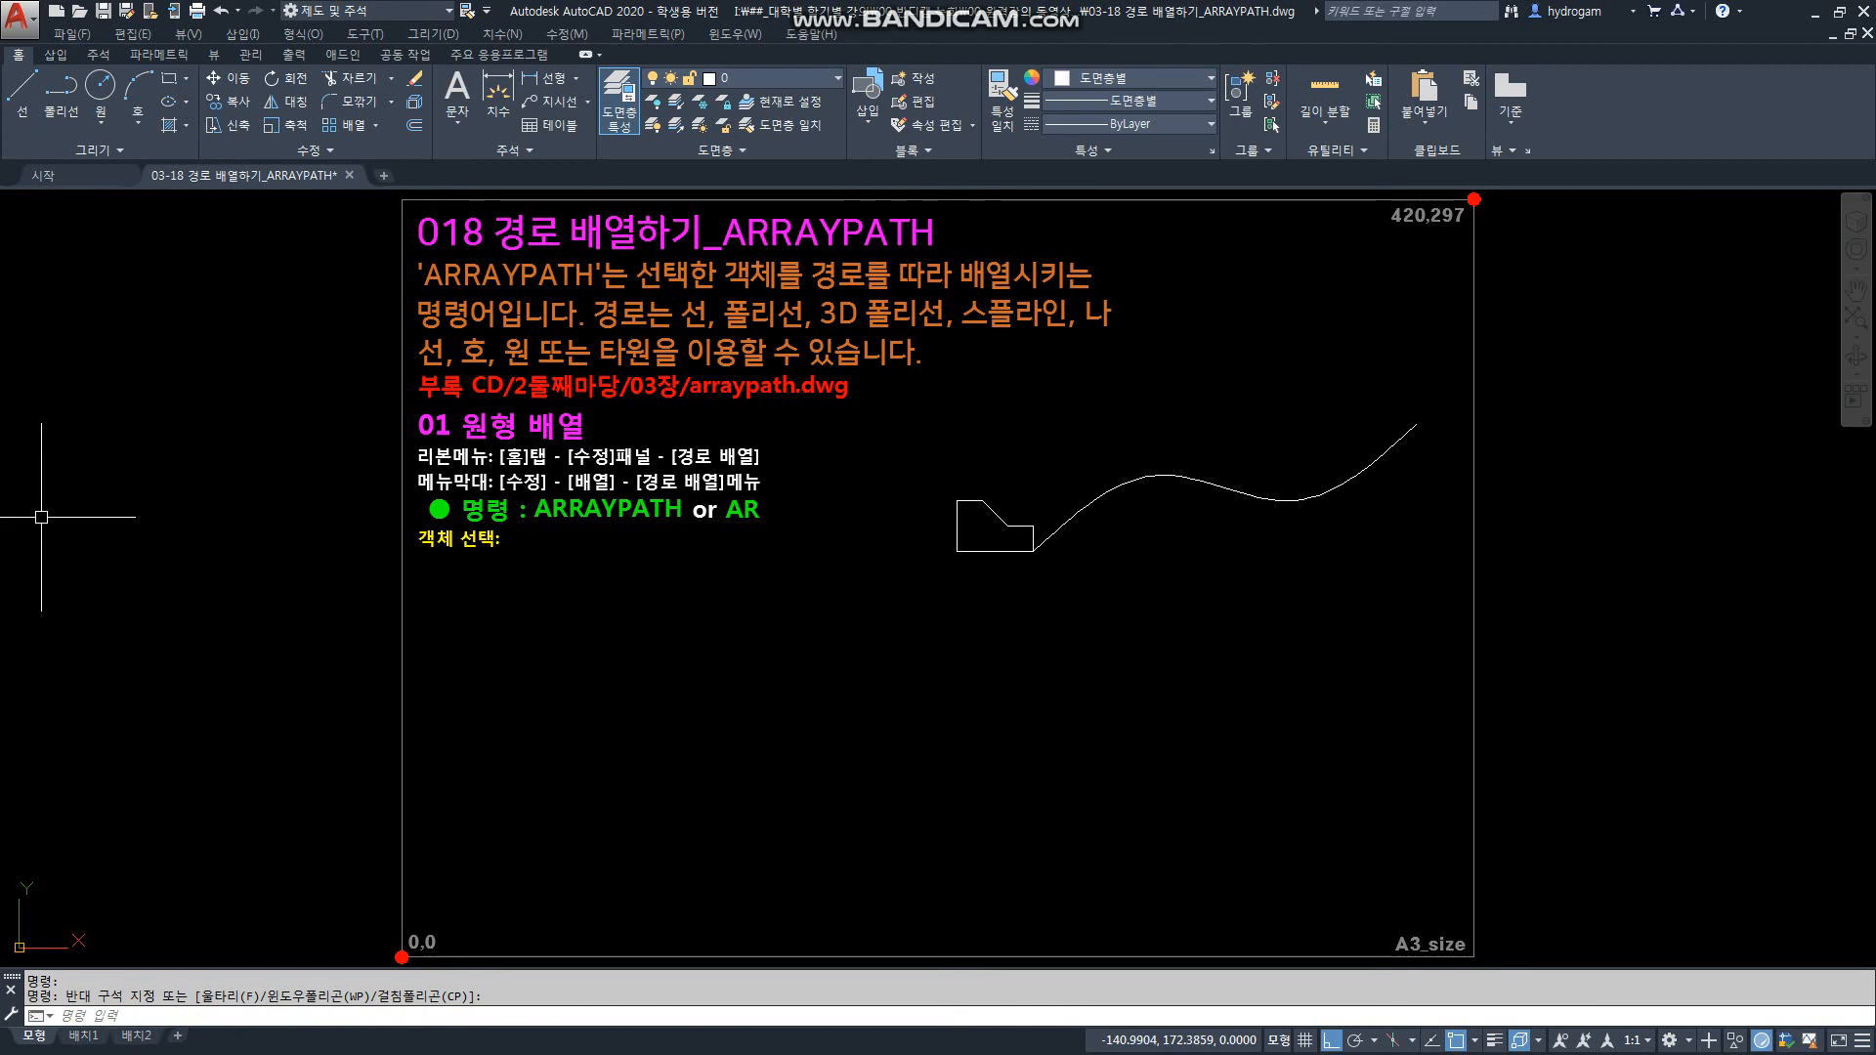
Restore the ARRAYPATH example's notes through undo, covering the selection of object S1 and the array type prompt
left_click(41, 517)
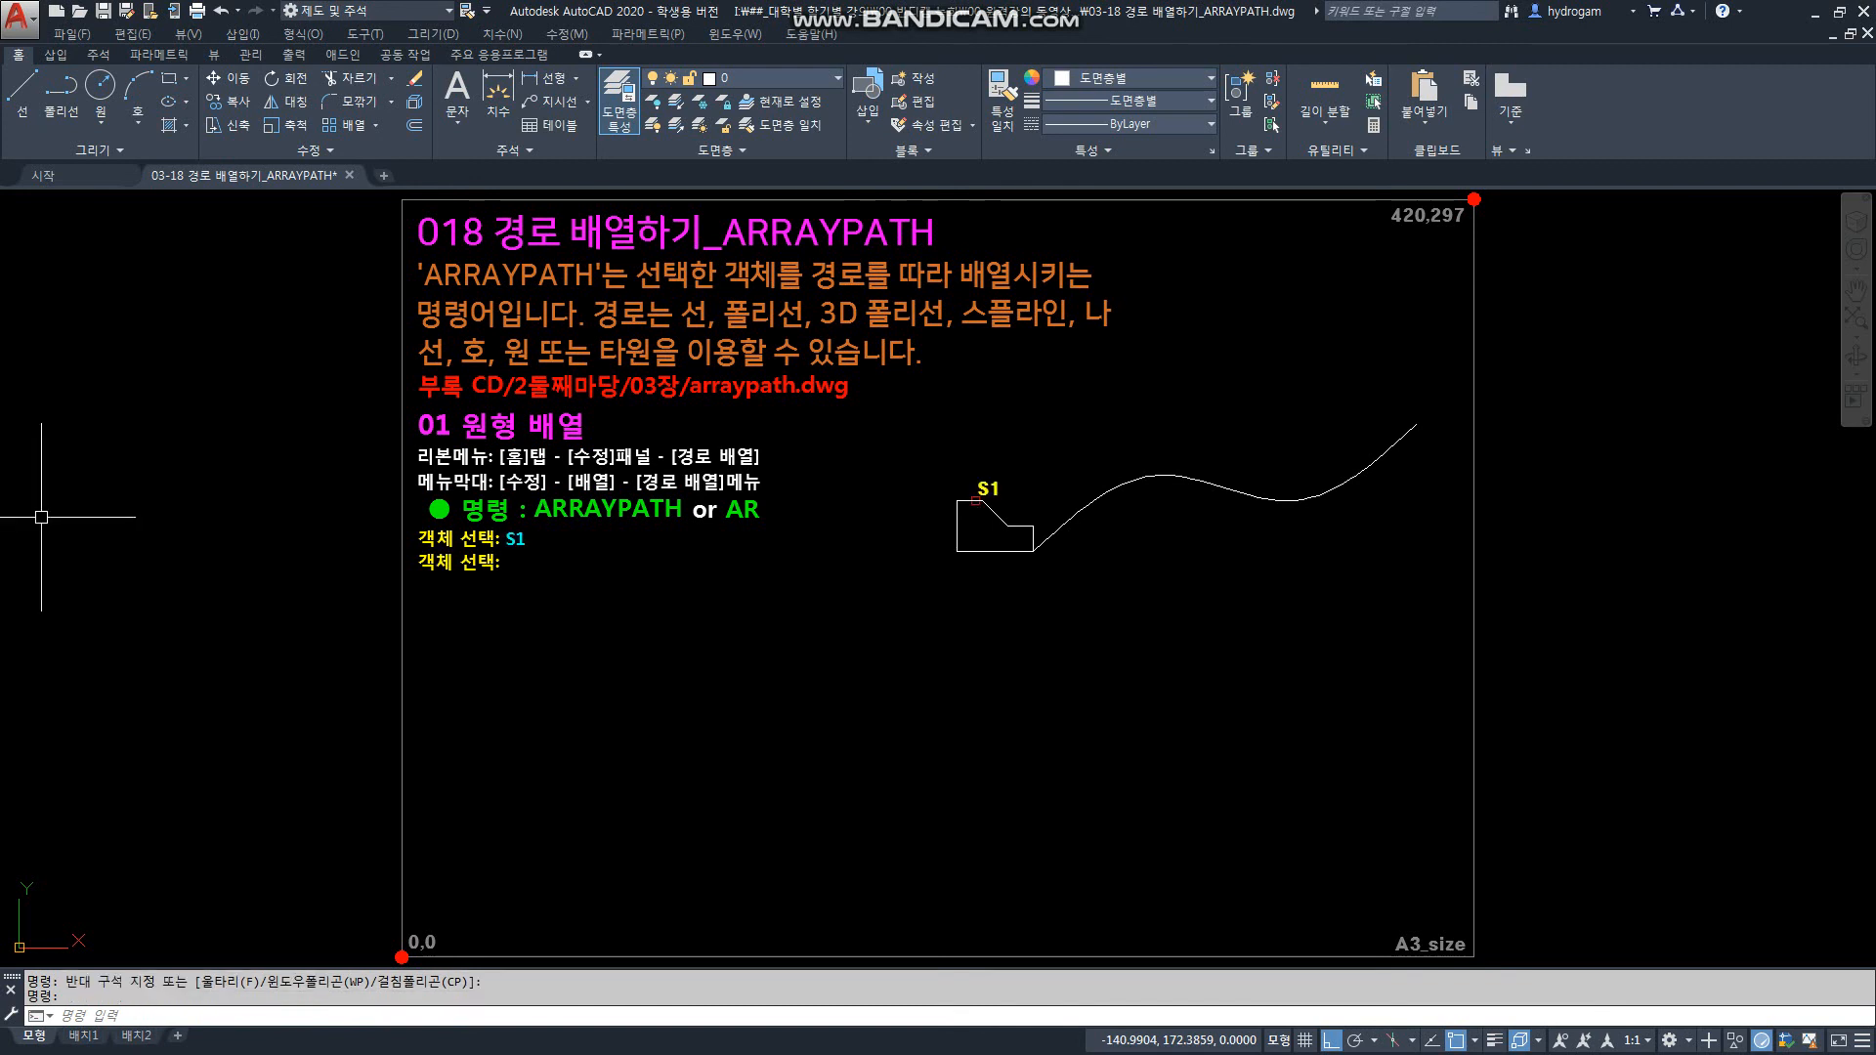
key("ctrl+z")
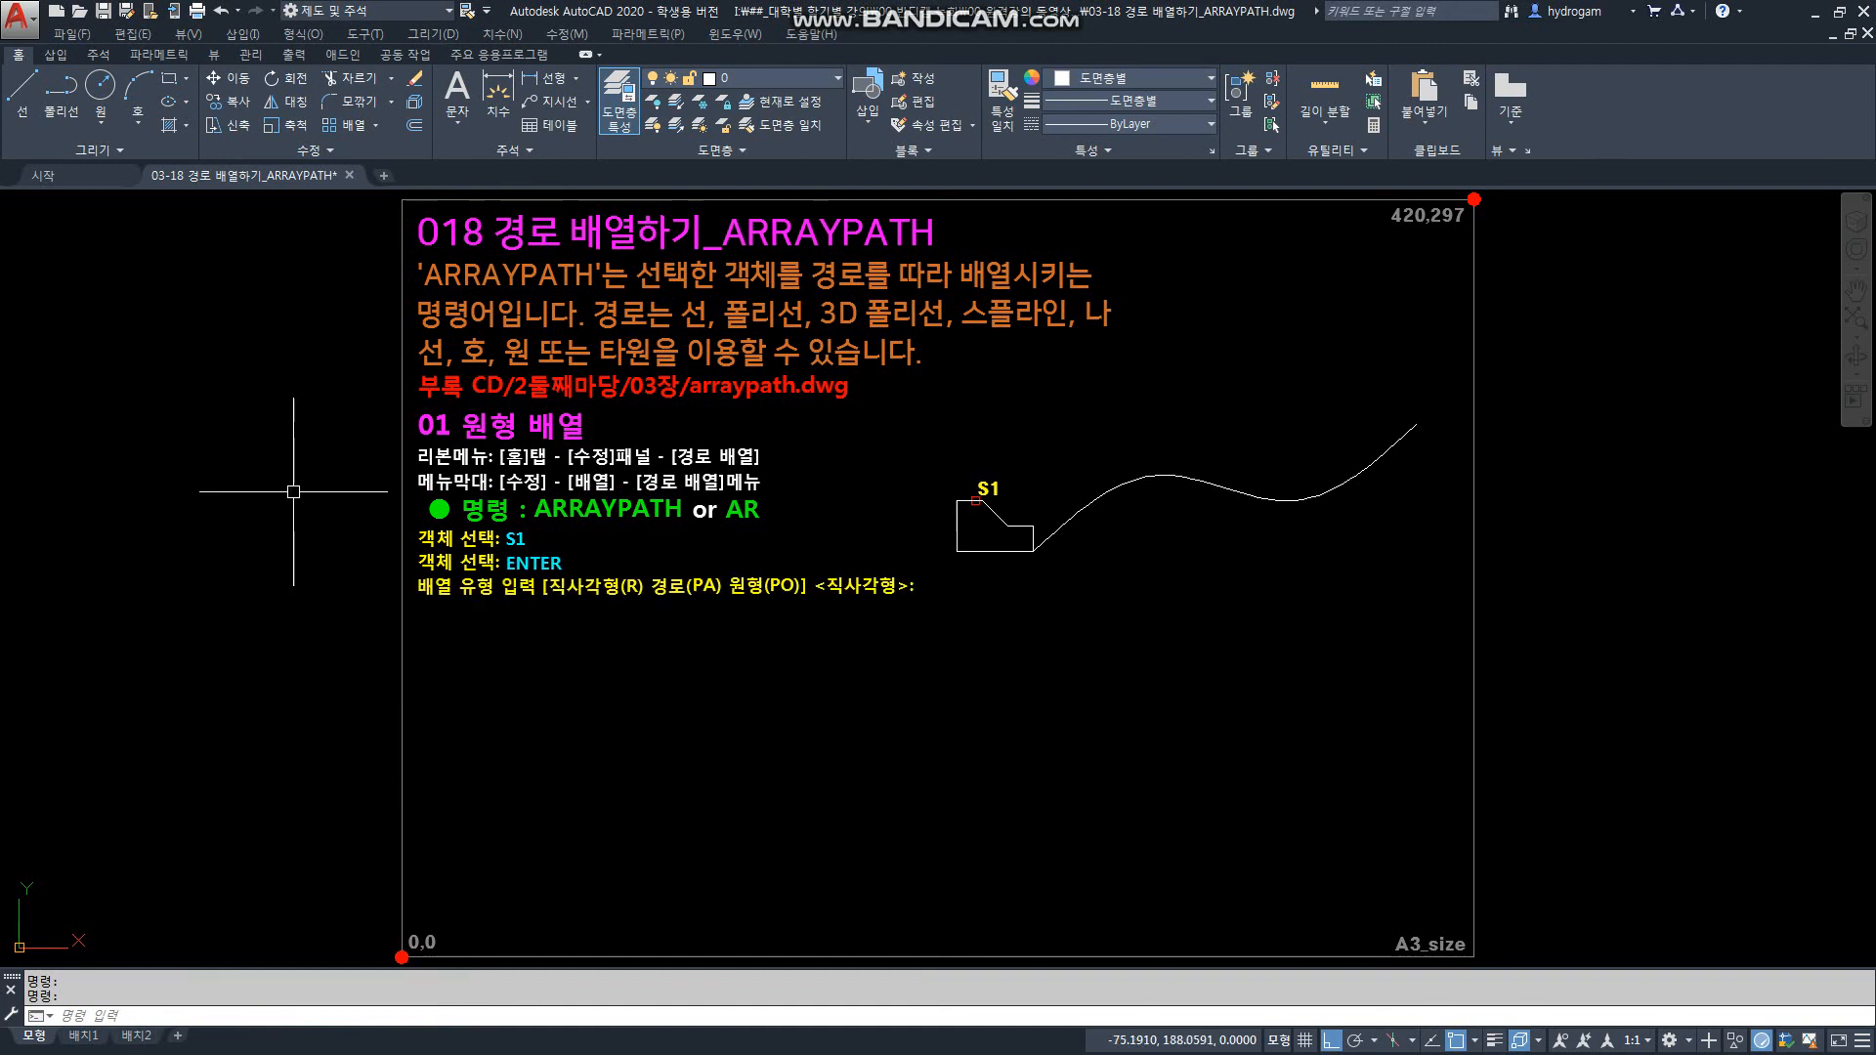